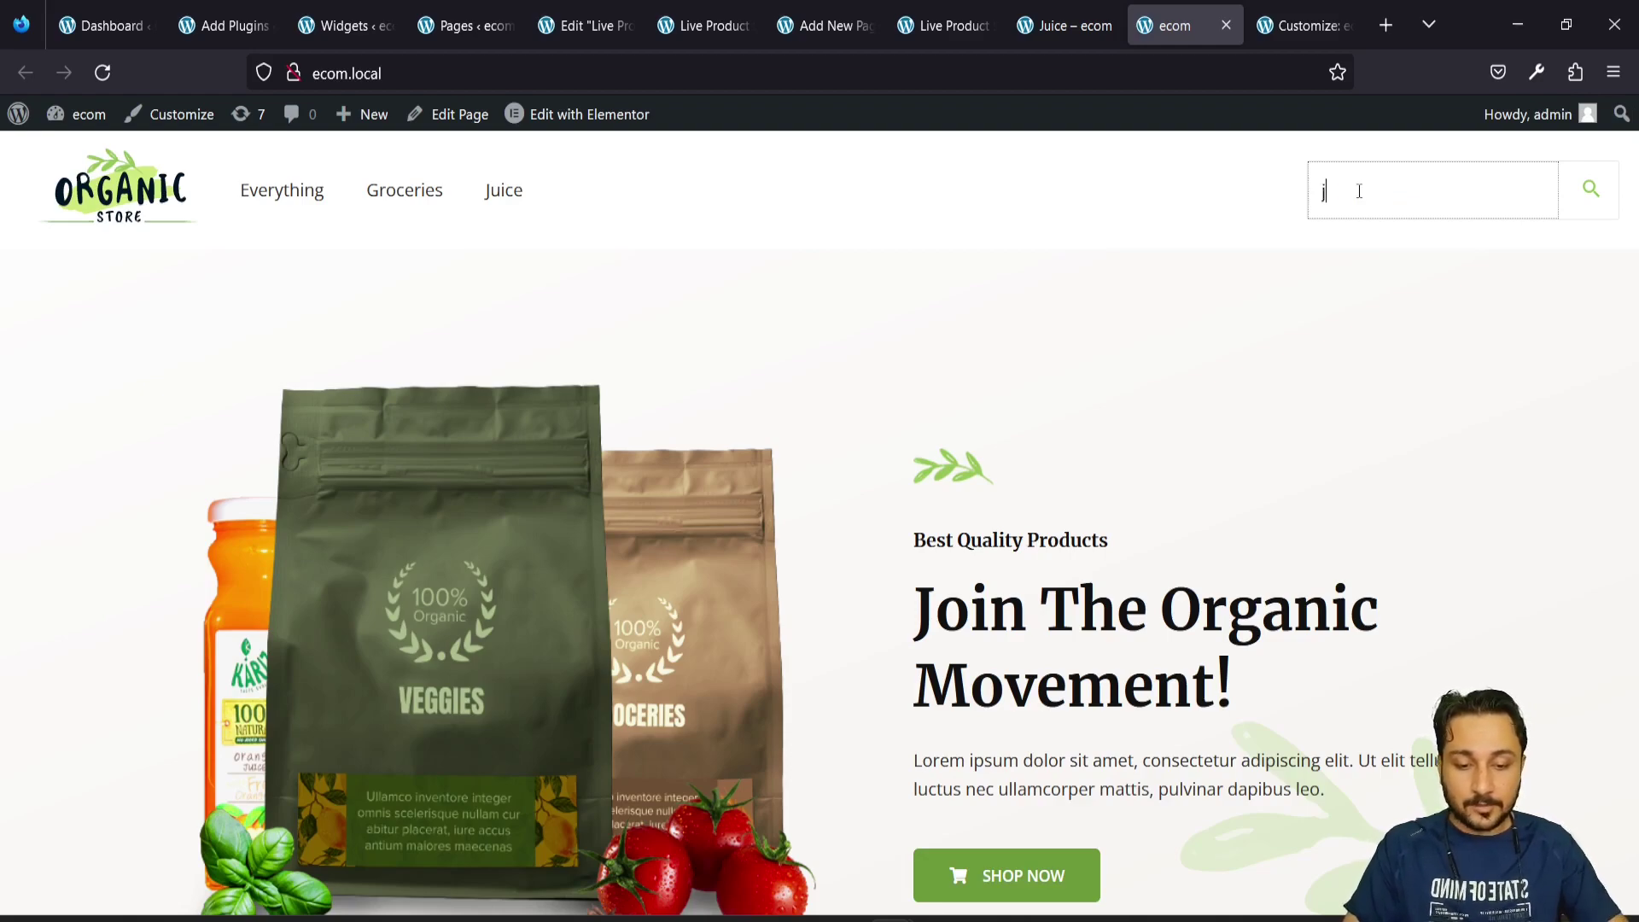
Search the store for "juice" with the header search and look through the results page
type("juice")
key("Return")
scroll(995, 515, "down", 10)
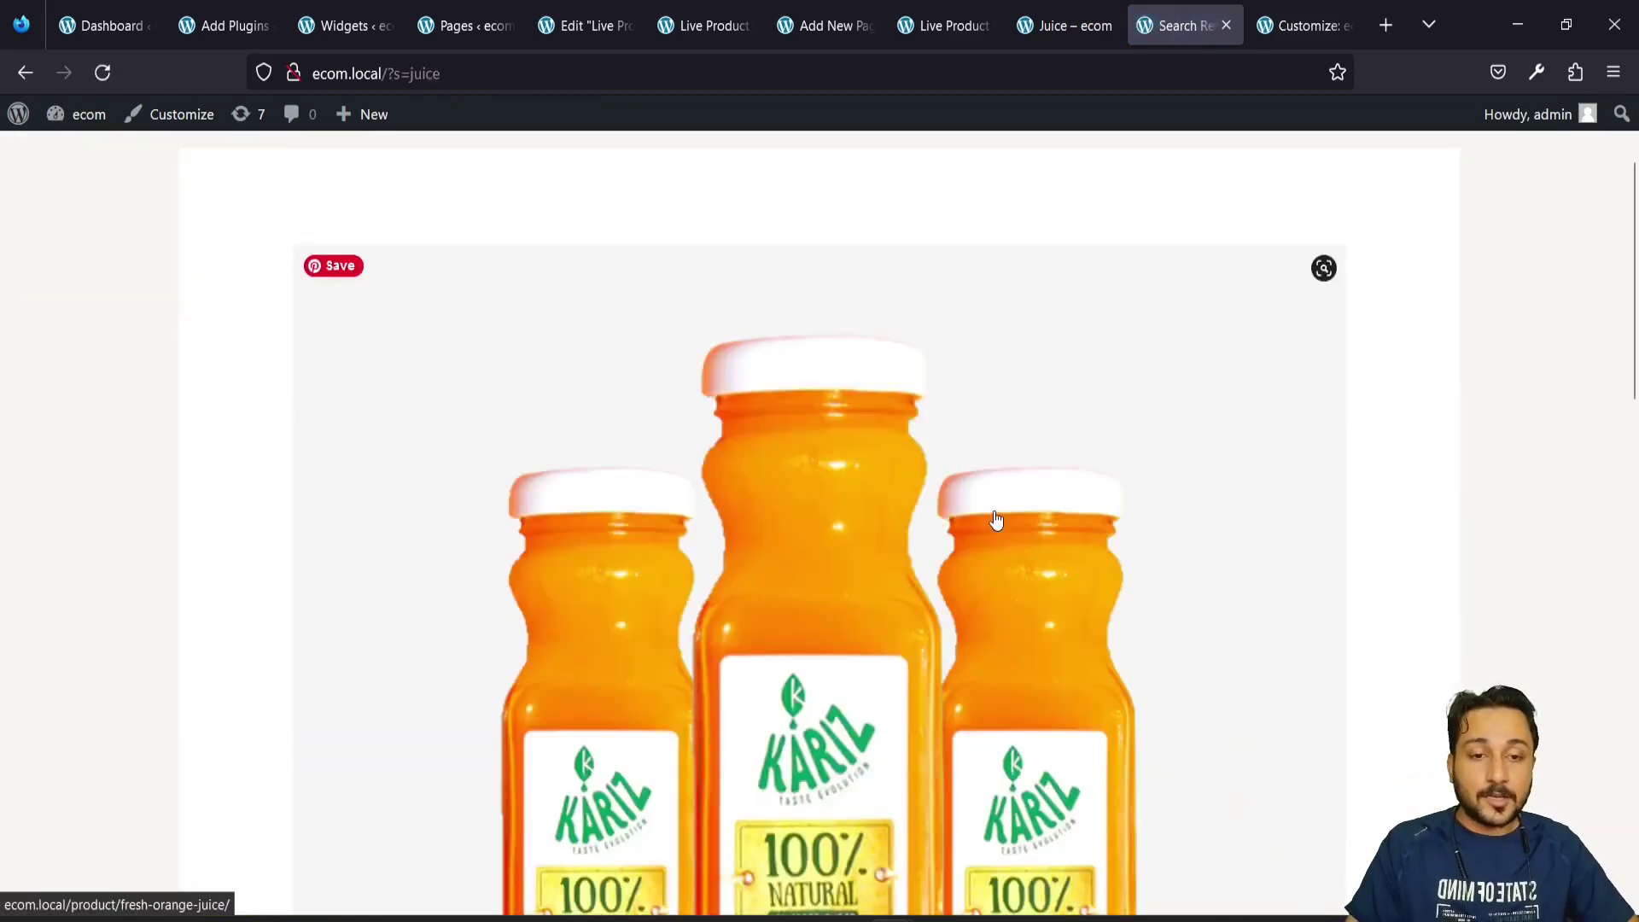
scroll(995, 516, "up", 5)
scroll(995, 516, "up", 10)
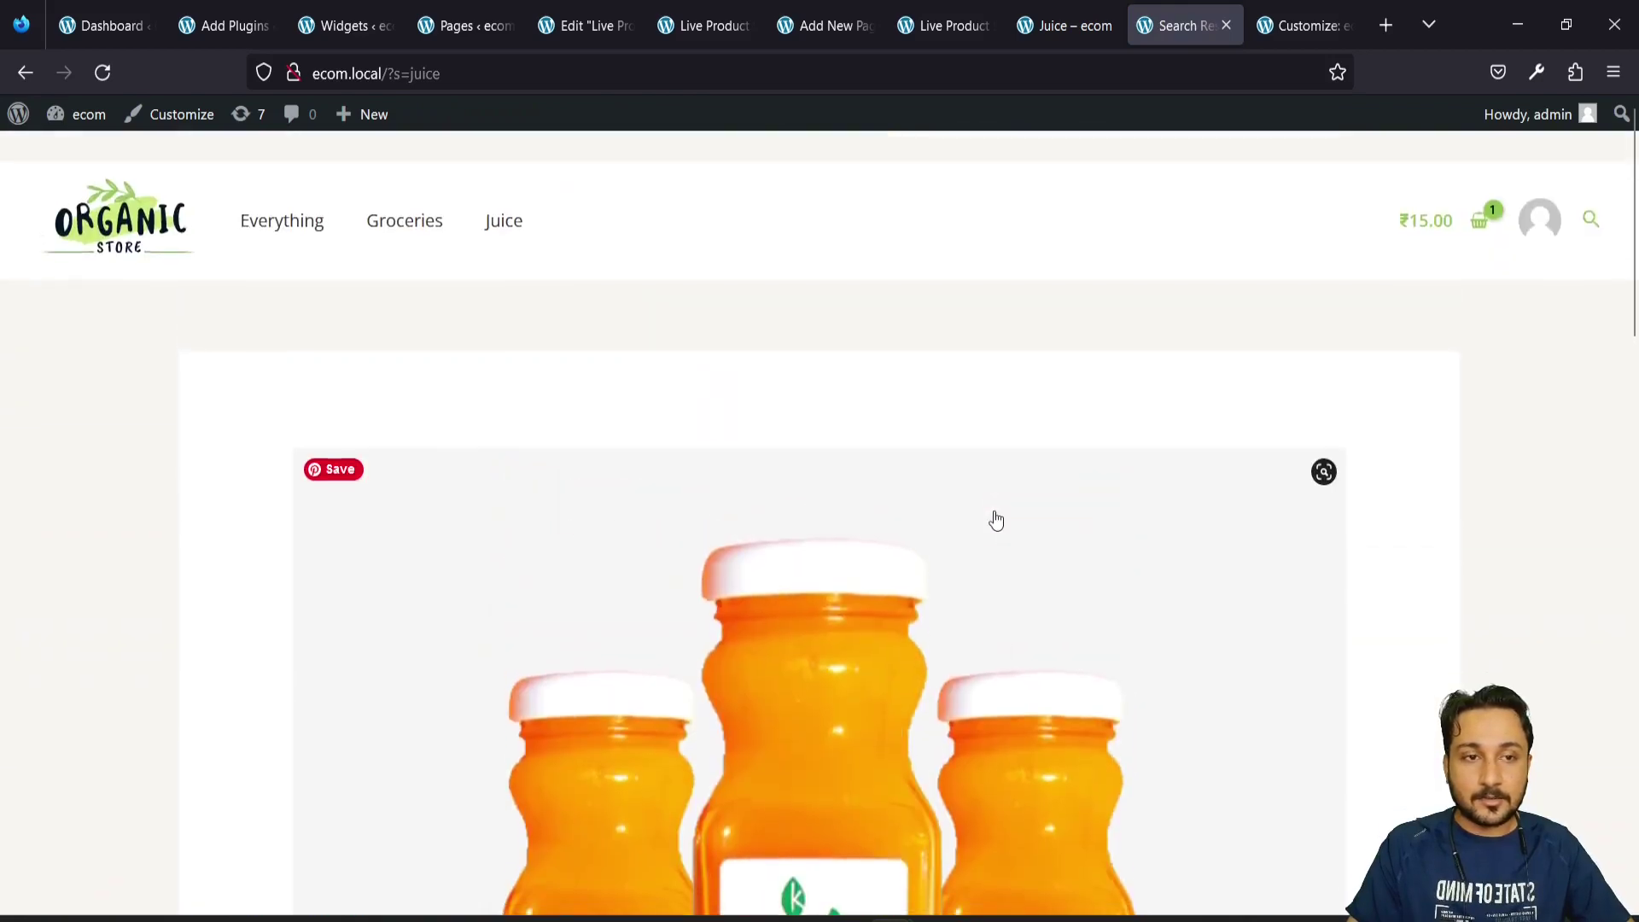
Clear the term from the header search and return to the store's home page
left_click(1591, 190)
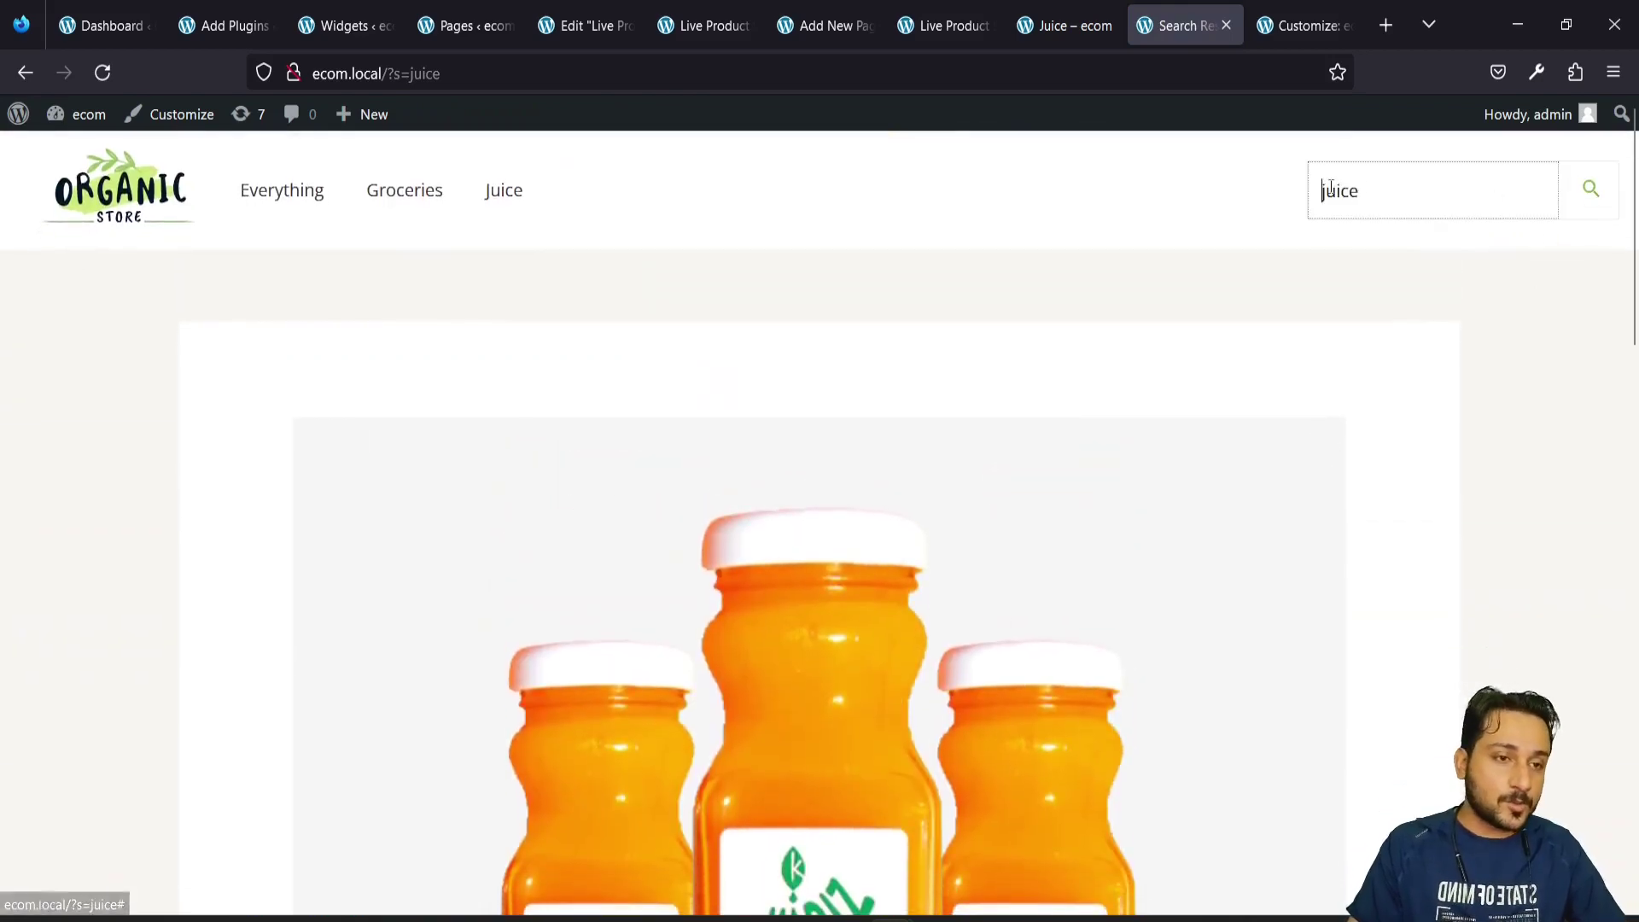
left_click_drag(1360, 191, 1320, 191)
key("BackSpace")
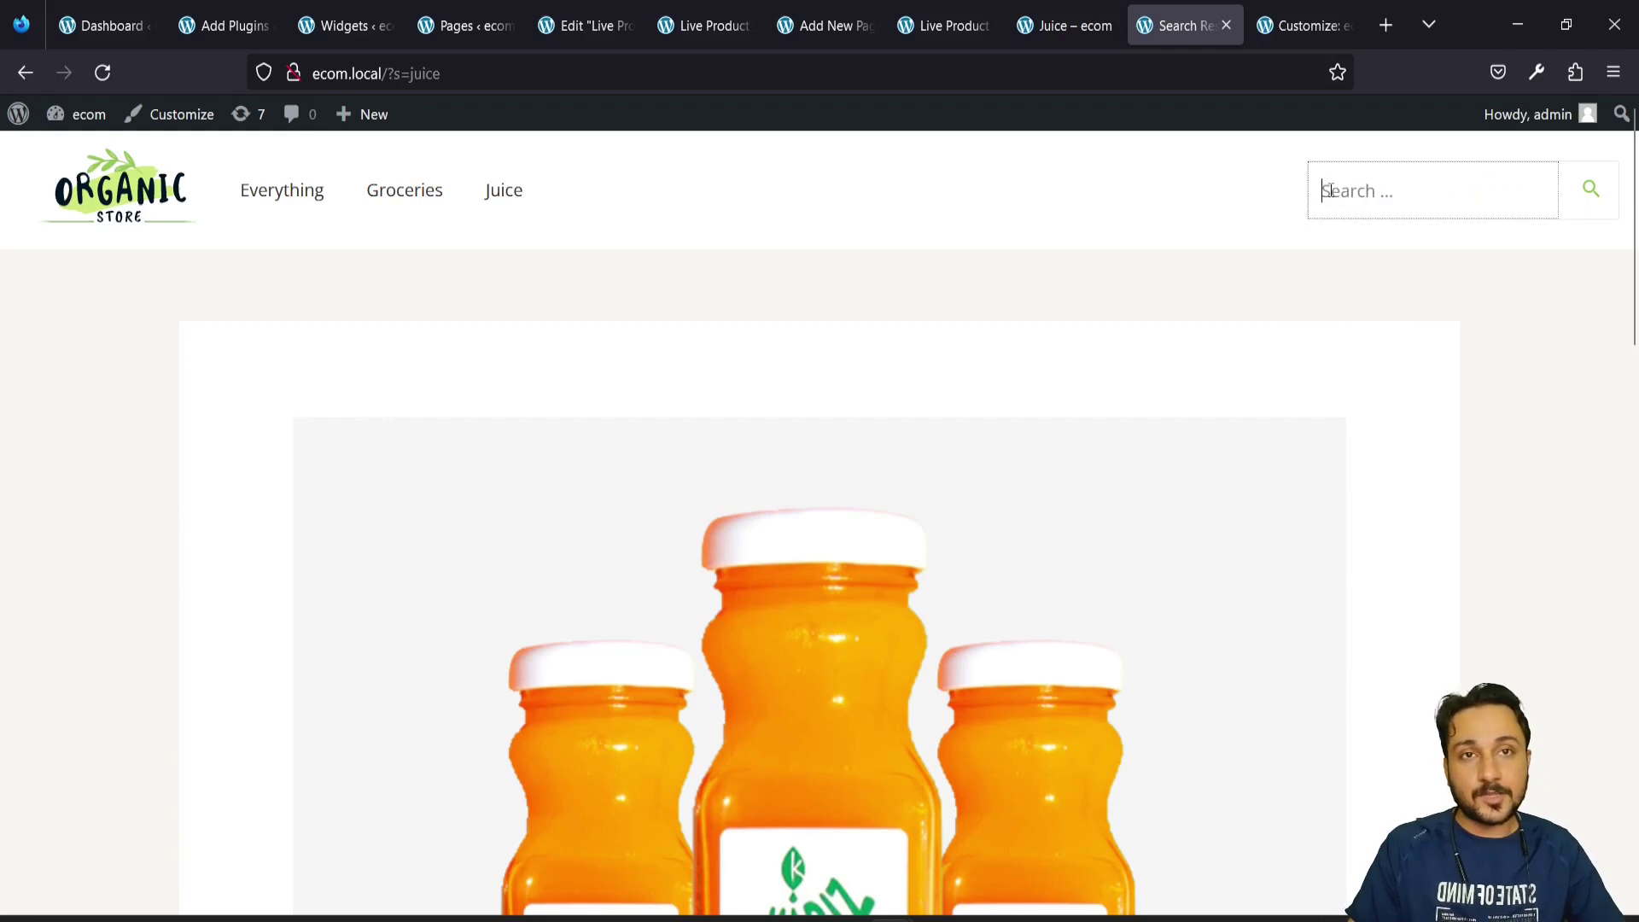
left_click(252, 200)
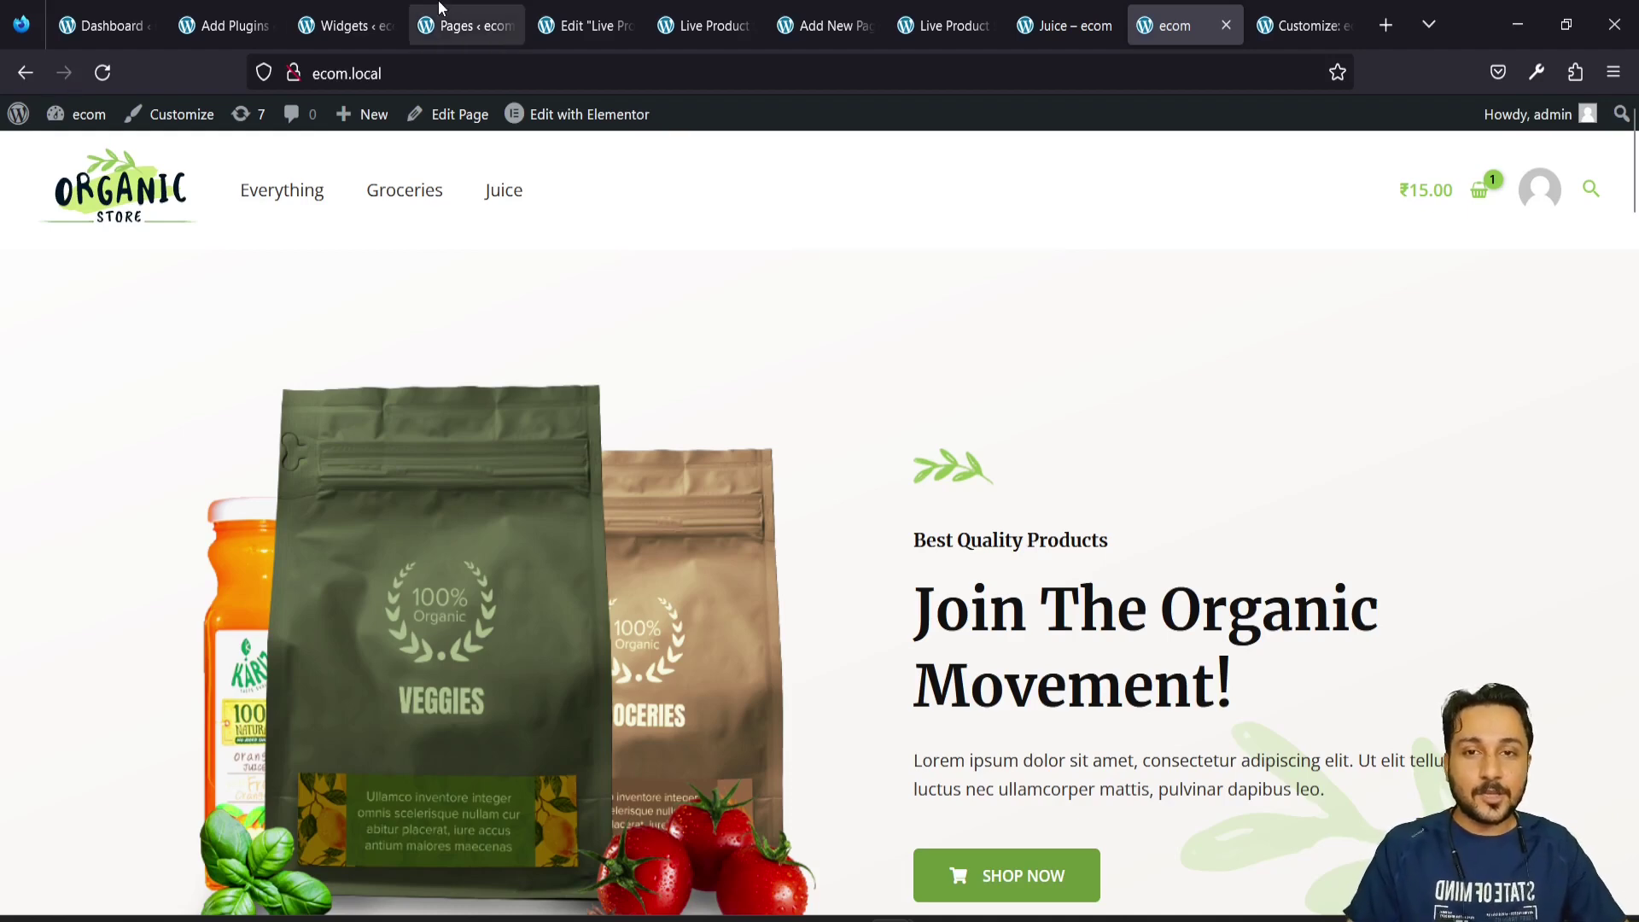
Search the WordPress plugin directory for "fibo" and check the author of FiboSearch – Ajax Search for WooCommerce
left_click(224, 26)
left_click(1360, 615)
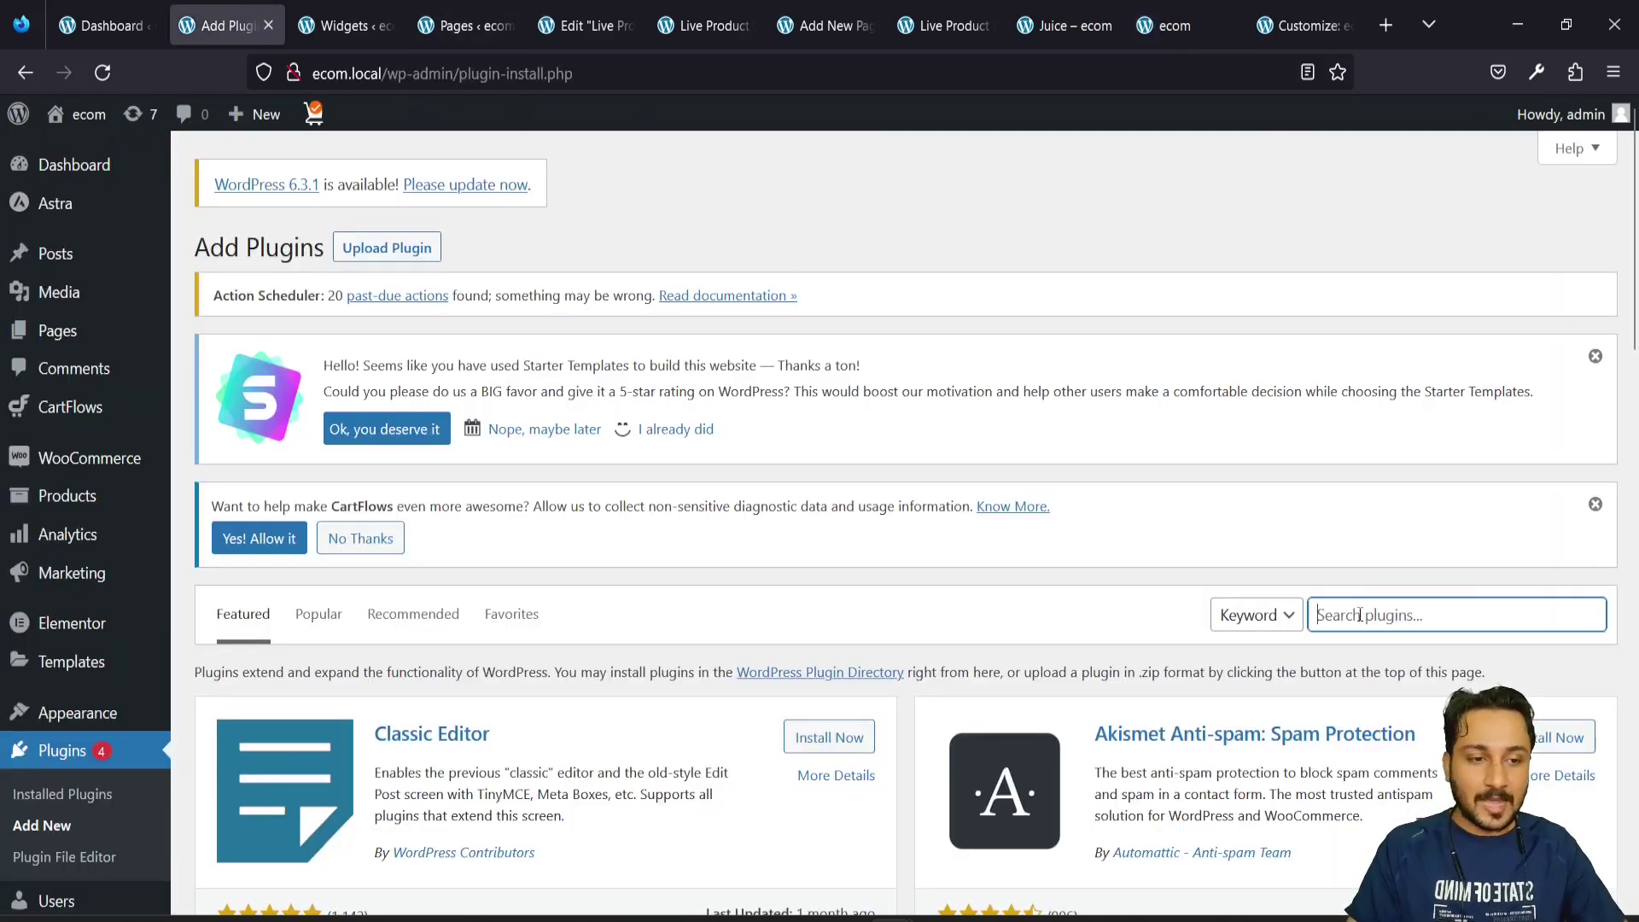
type("fibo")
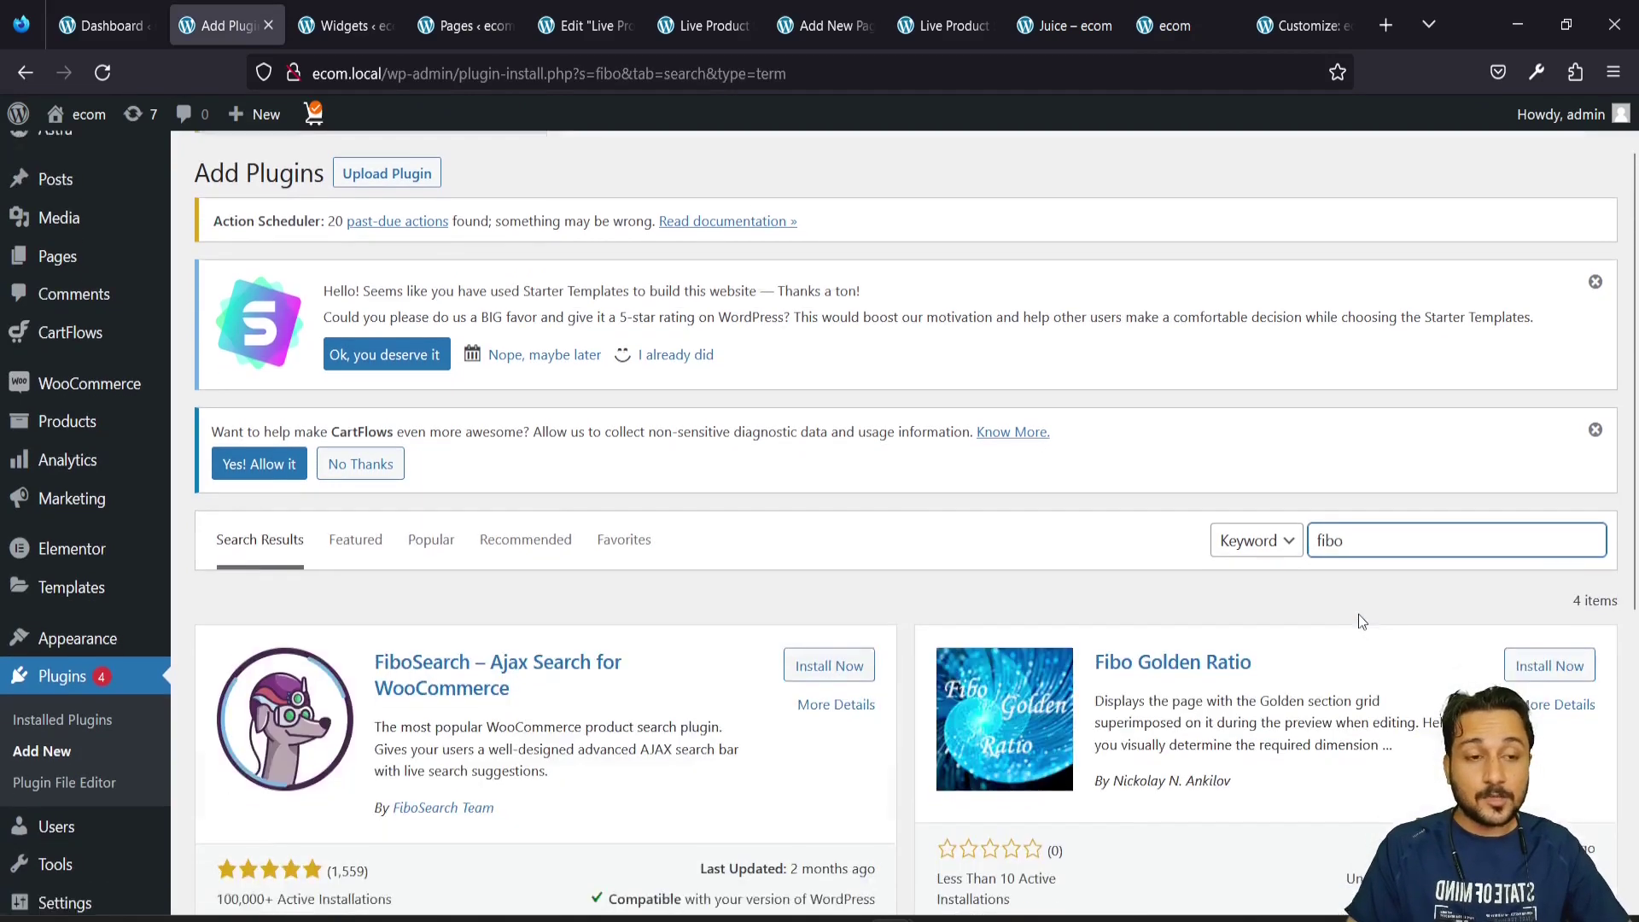
scroll(1359, 613, "down", 2)
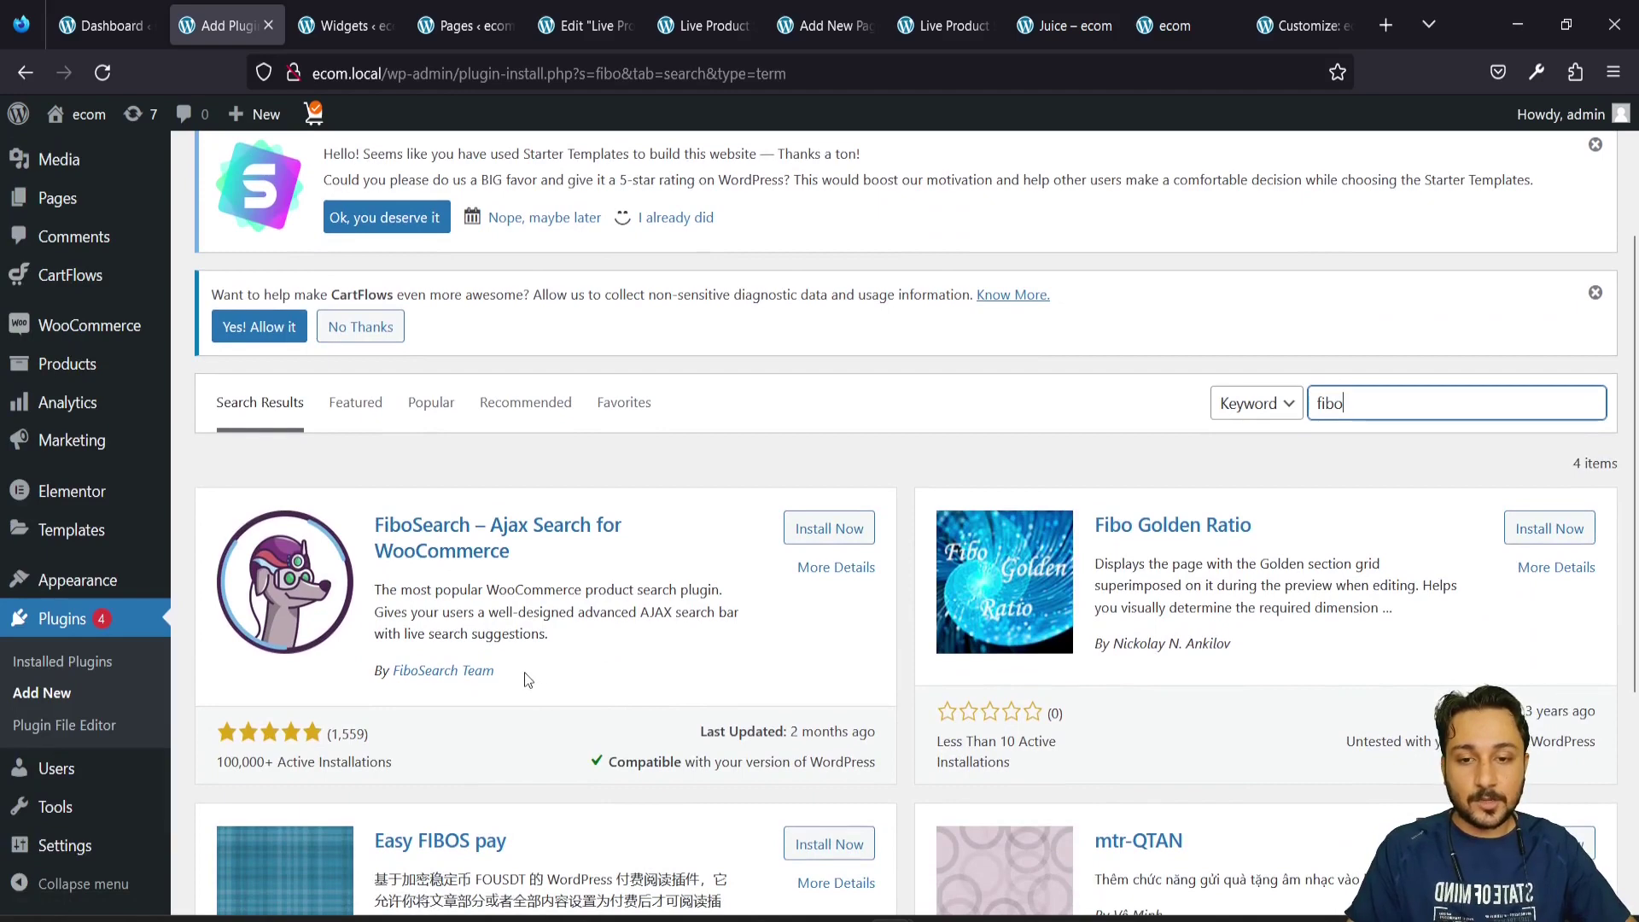
left_click_drag(524, 673, 389, 671)
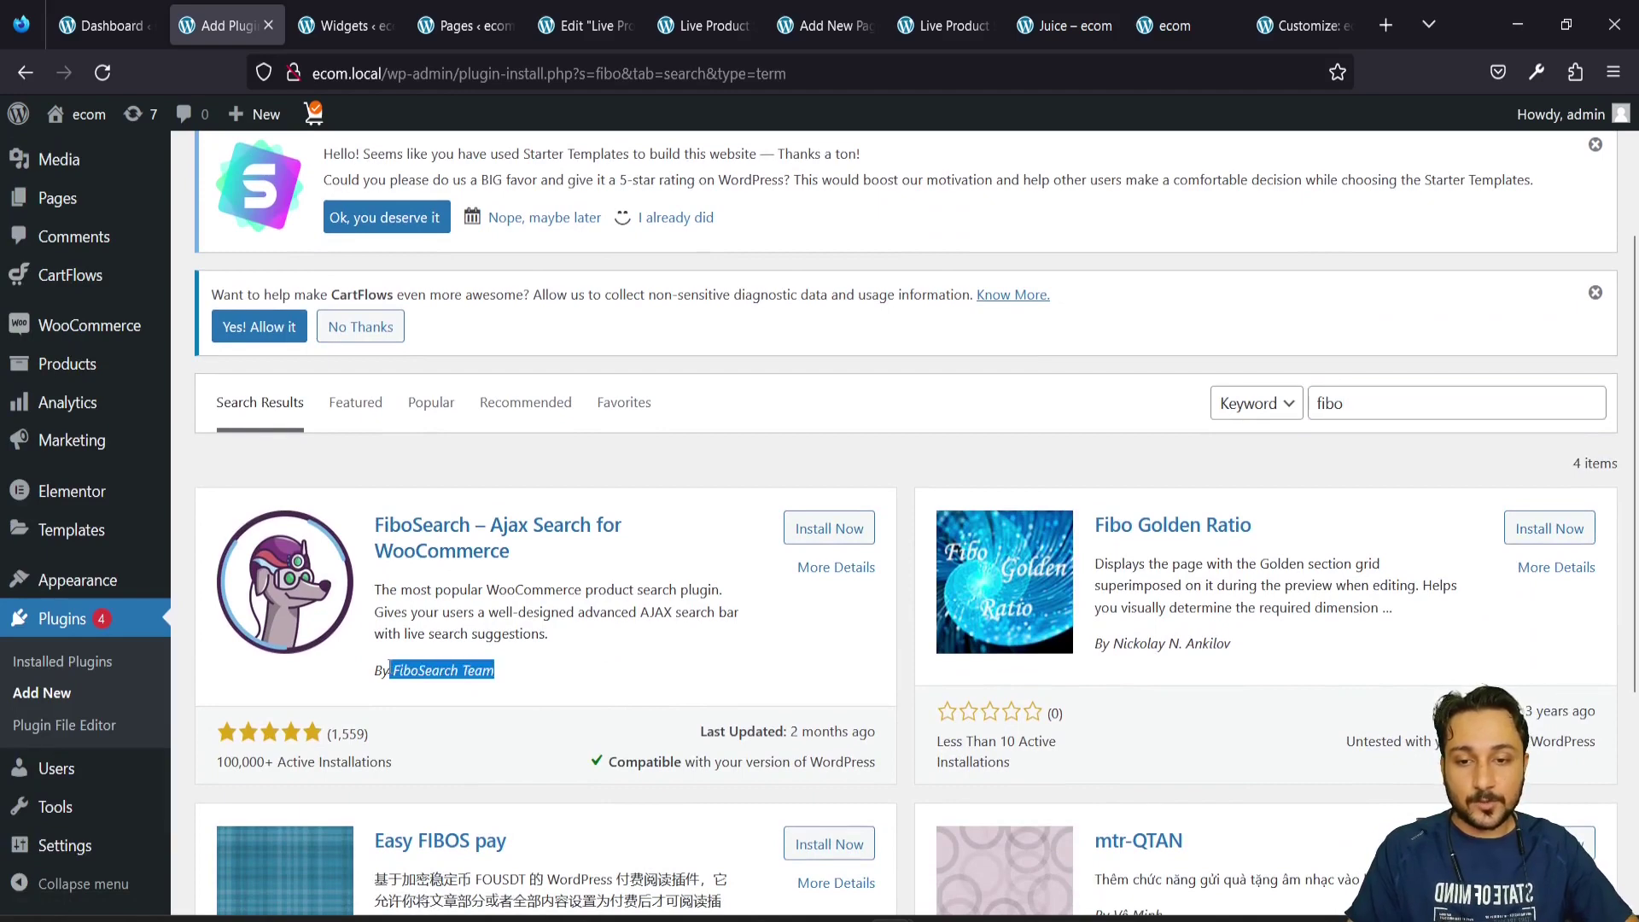
Install and activate FiboSearch – Ajax Search for WooCommerce and skip its update notification opt-in
left_click(845, 529)
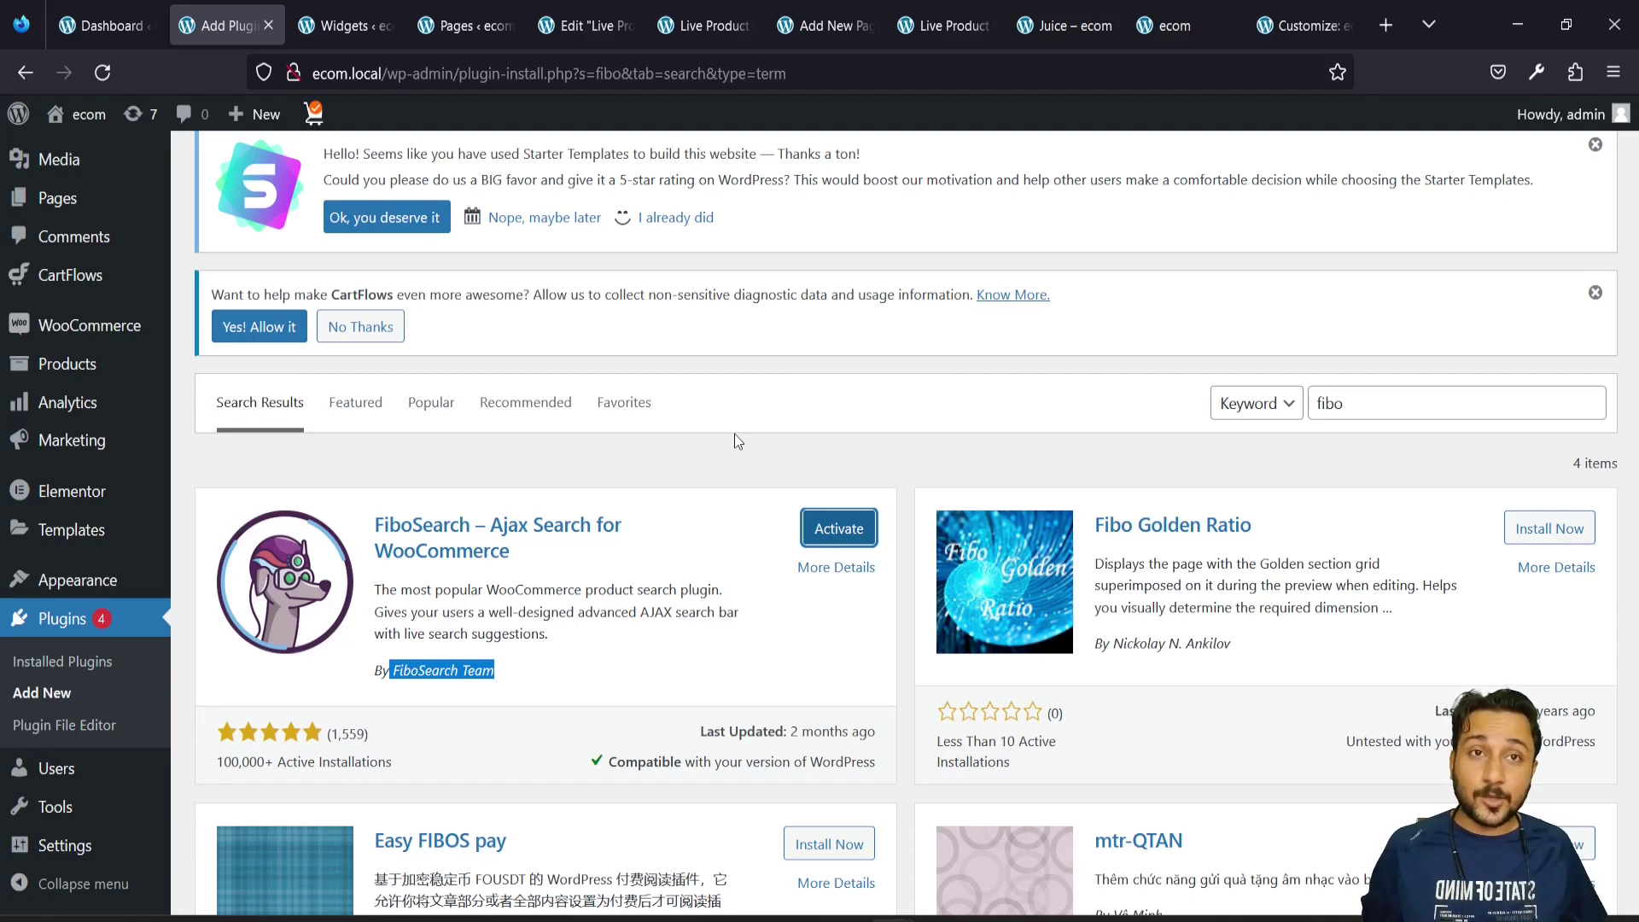
left_click(860, 530)
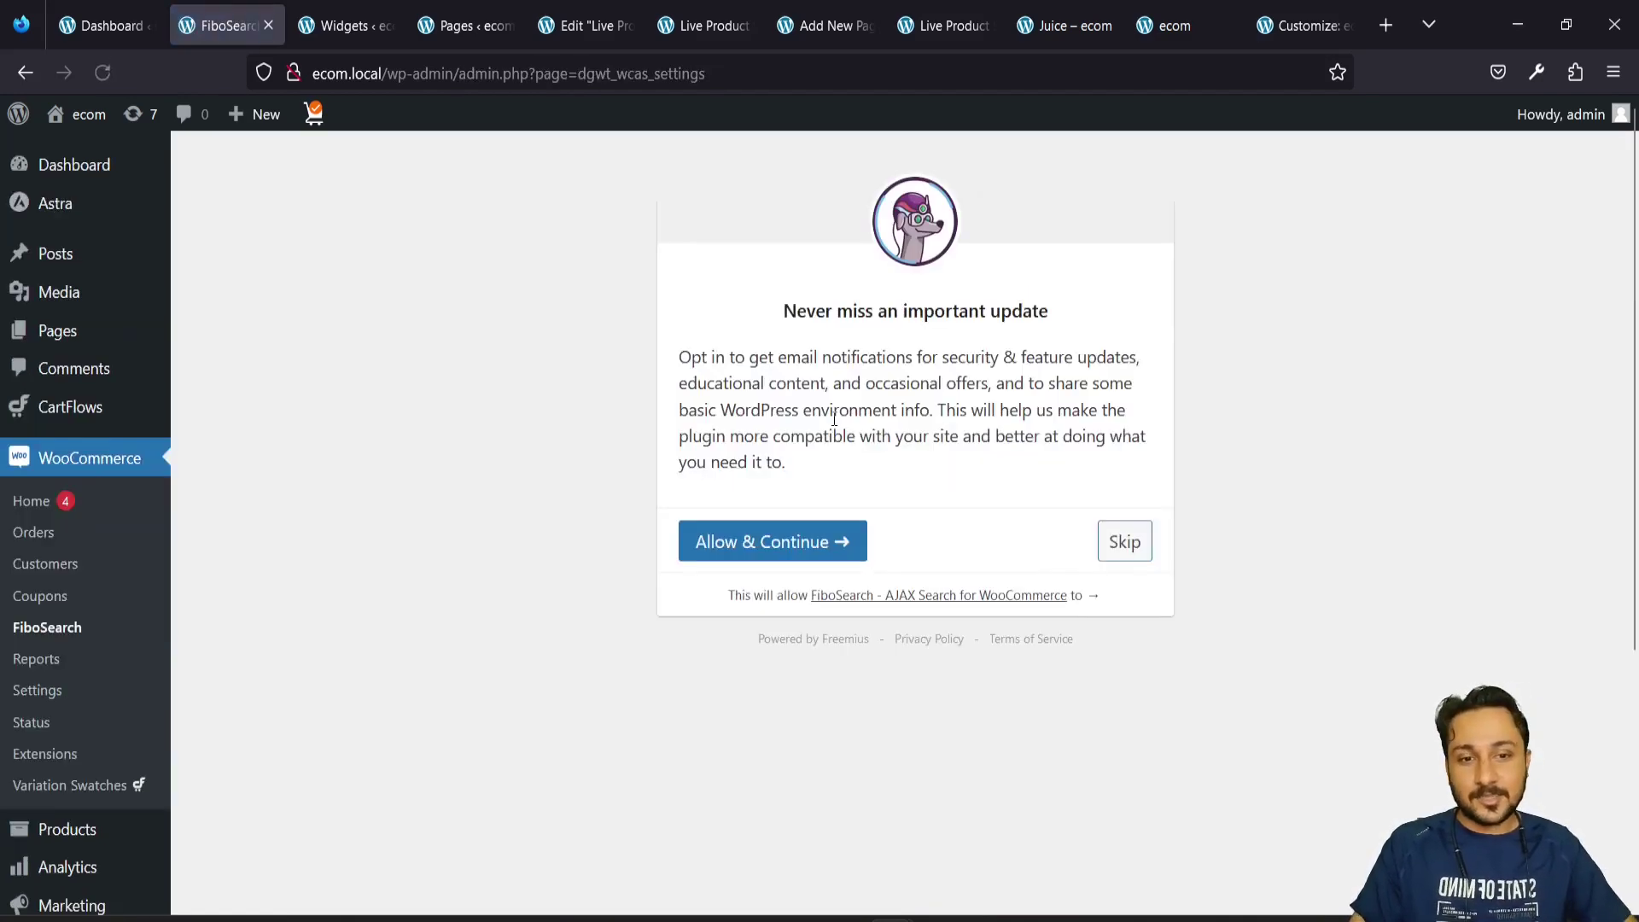
left_click(1118, 546)
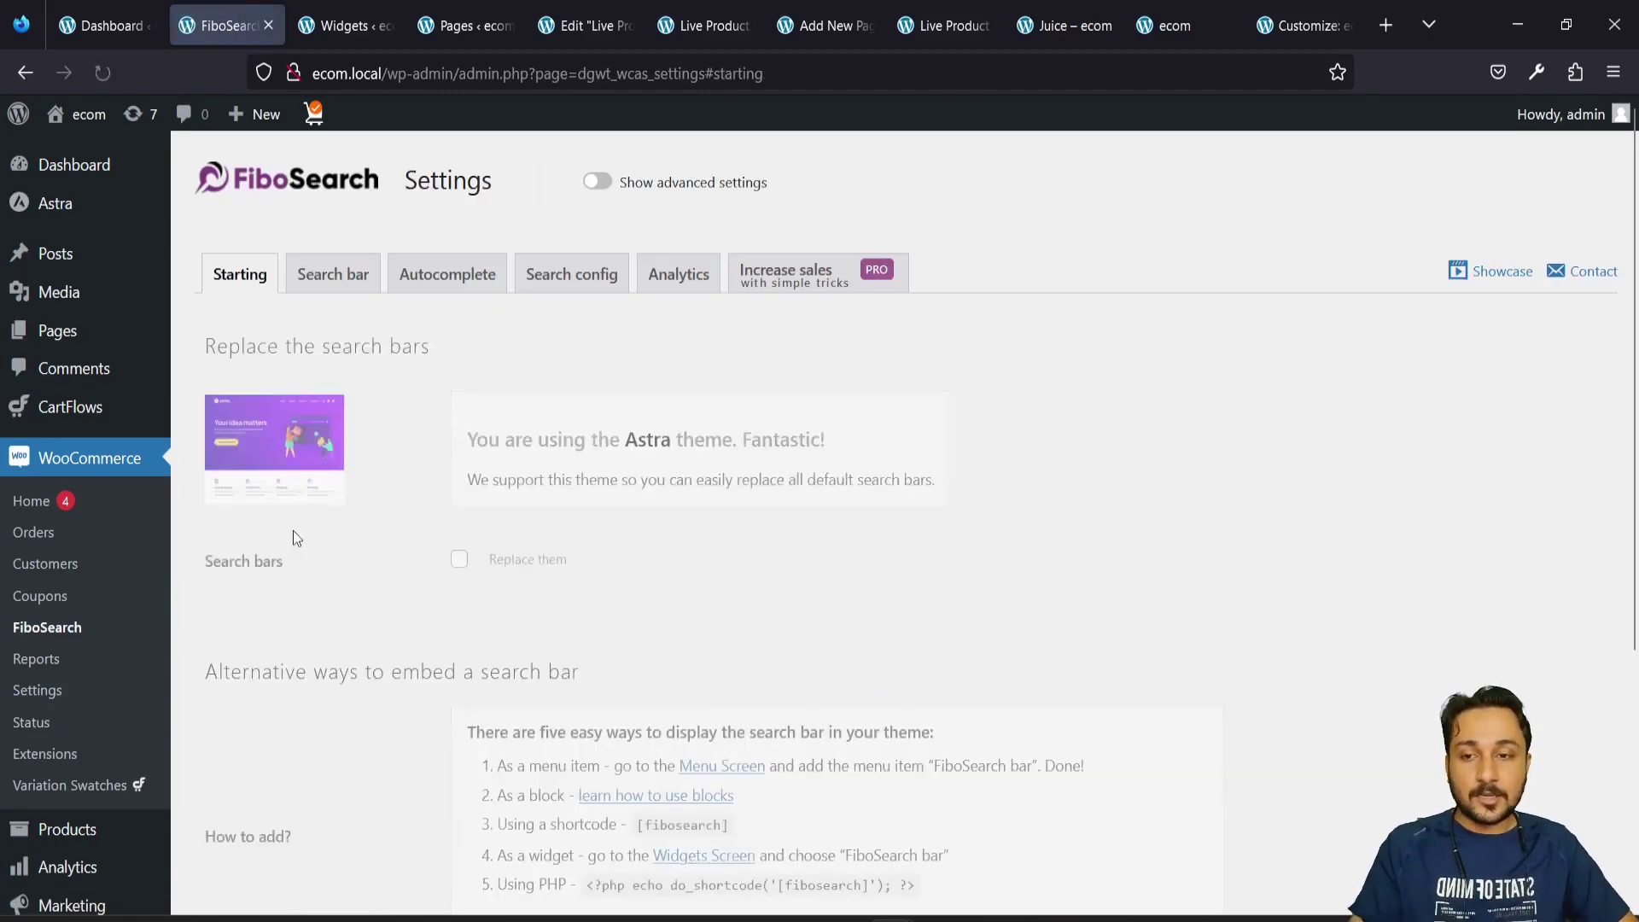
Read the FiboSearch note about the Astra theme and try "jui" in the home page's default header search
scroll(414, 585, "down", 1)
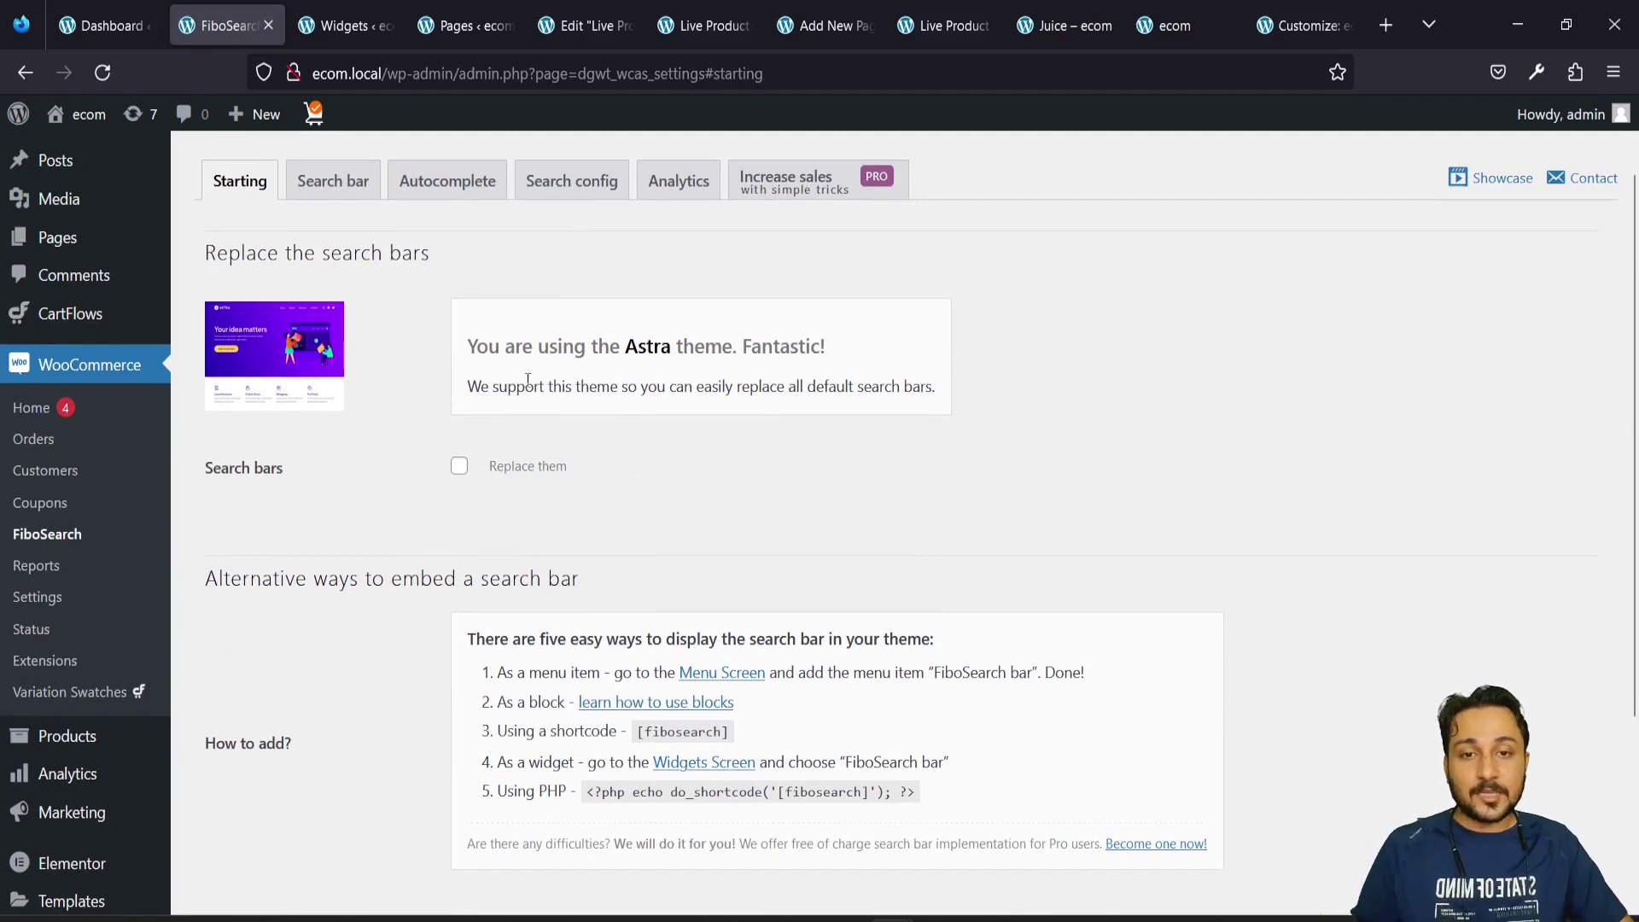
left_click_drag(476, 349, 847, 370)
left_click(846, 370)
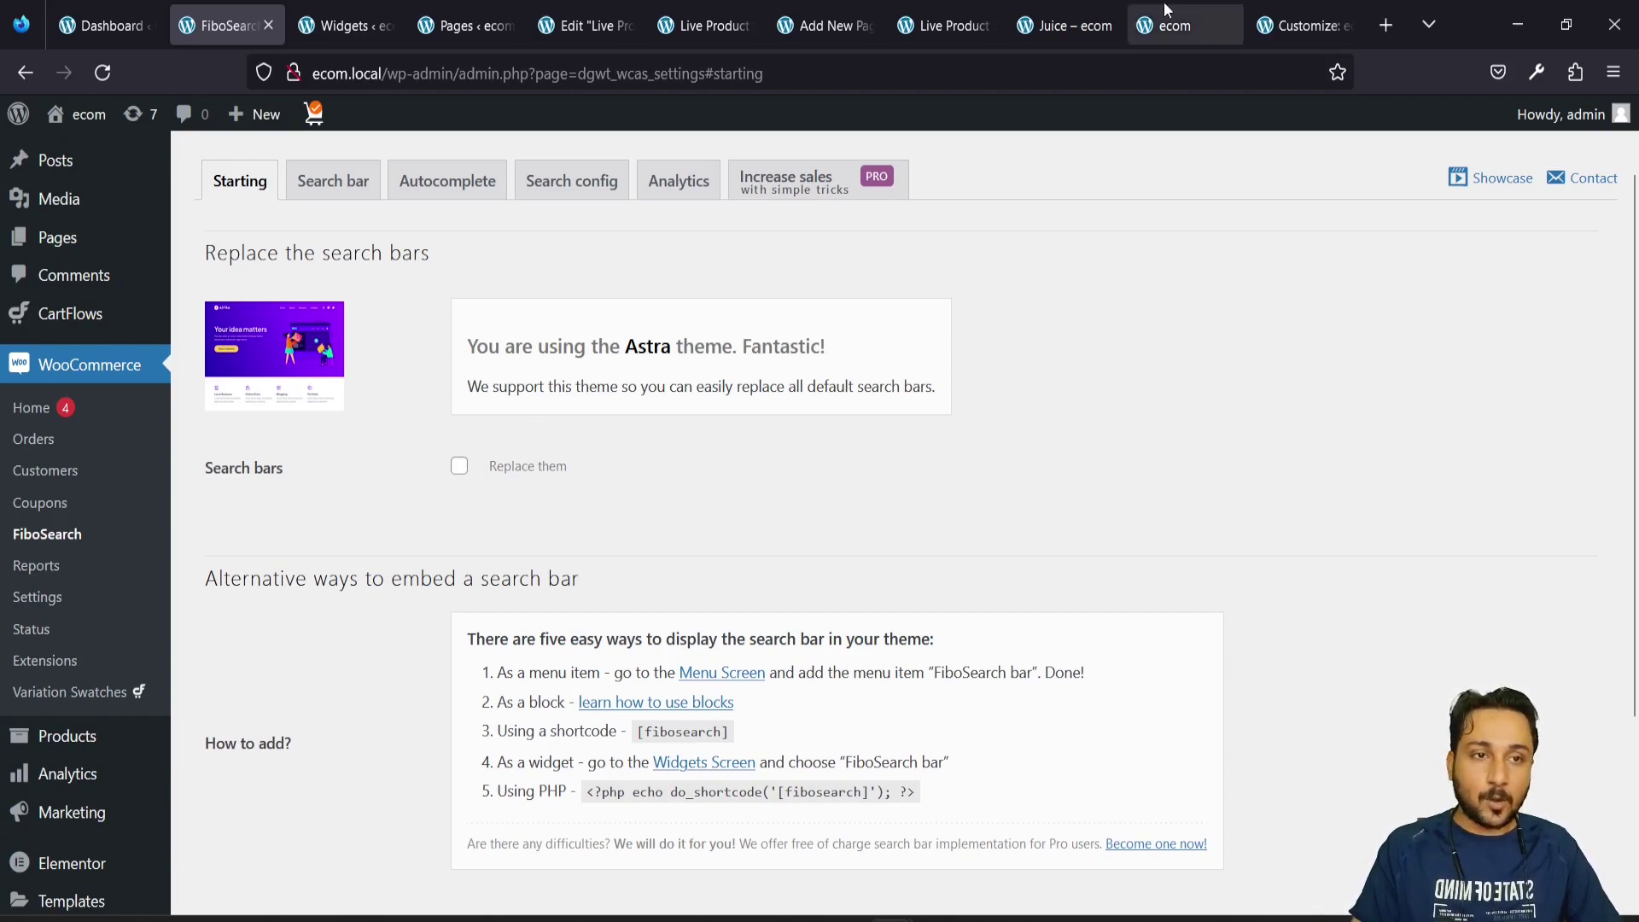
left_click(1167, 26)
left_click(1589, 191)
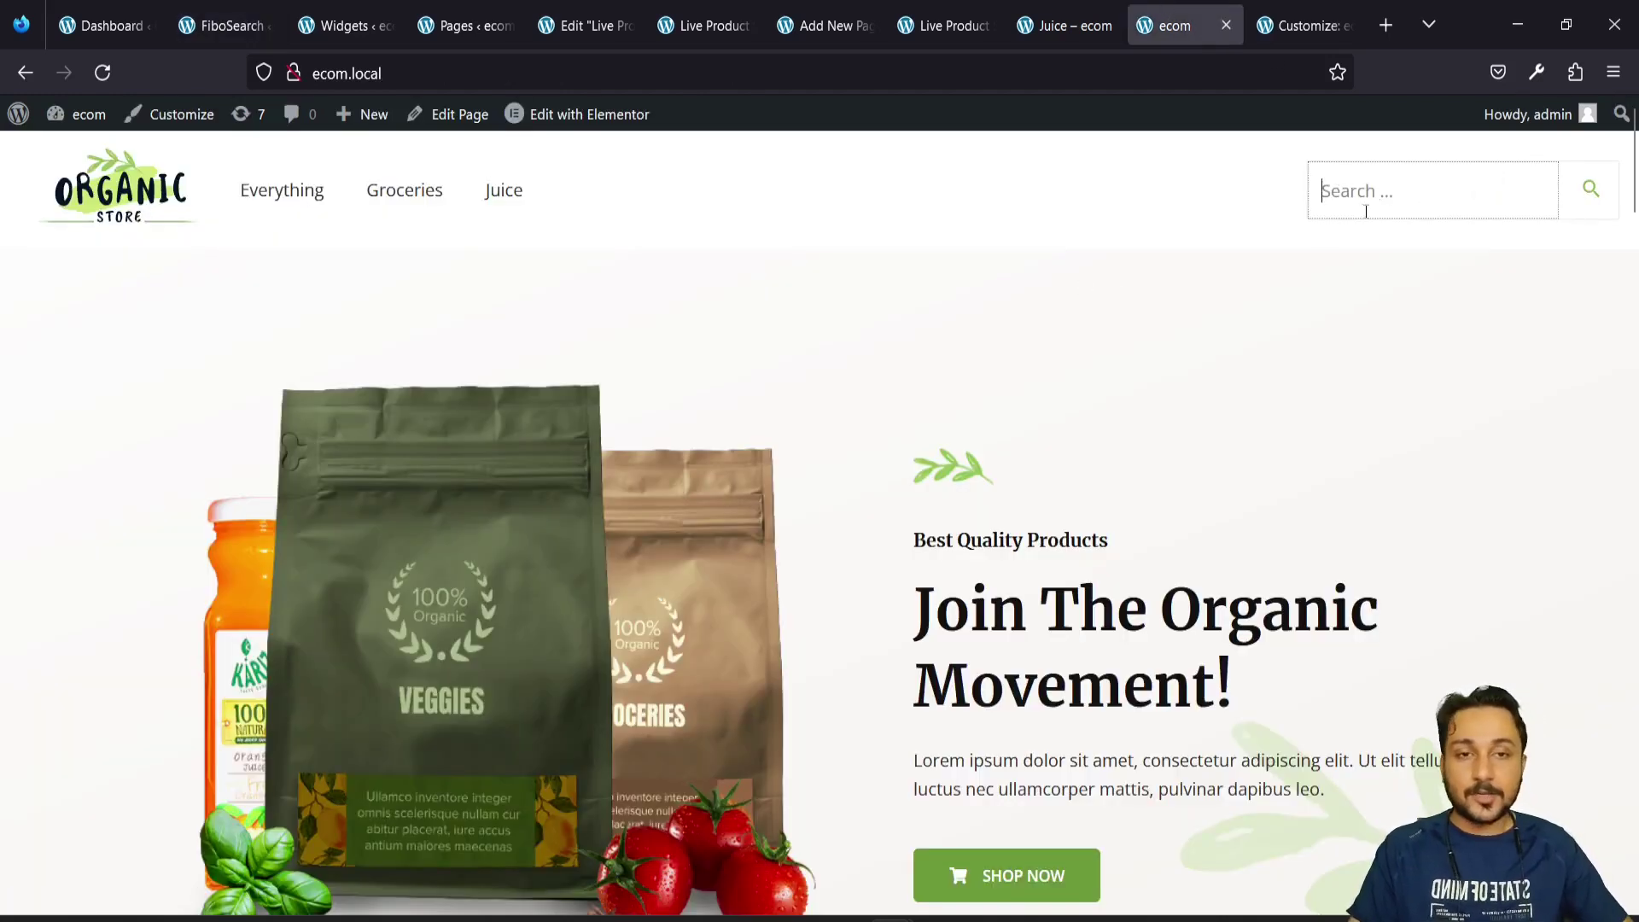
type("jui")
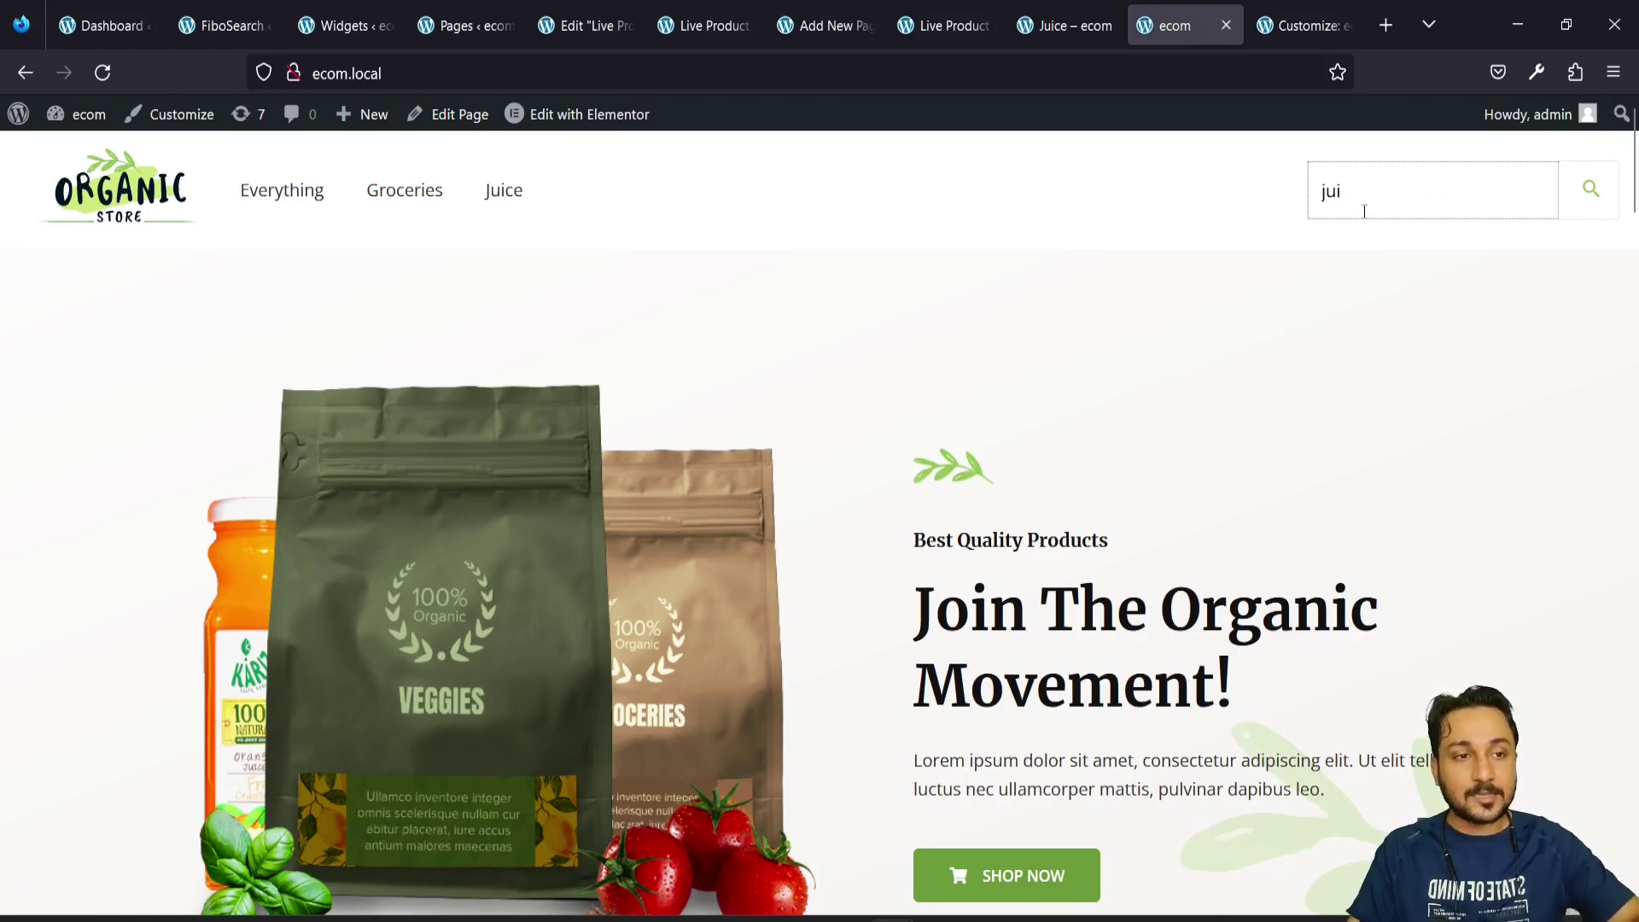
key("BackSpace")
key("BackSpace")
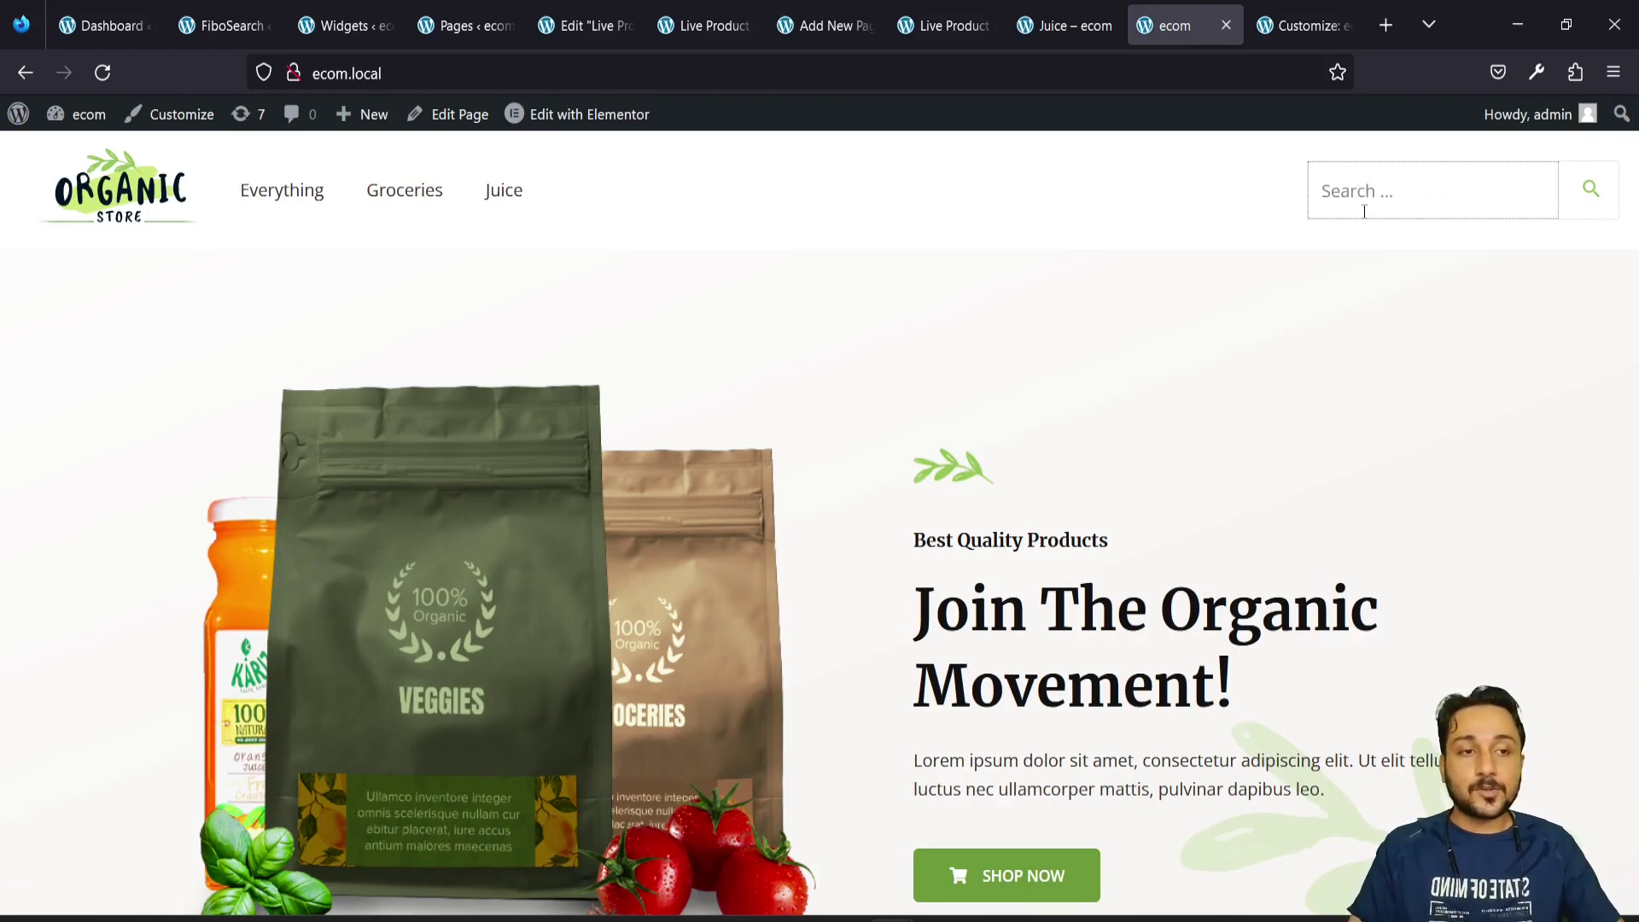
Enable replacing the theme's search bars in the FiboSearch starting settings and save the changes
left_click(367, 10)
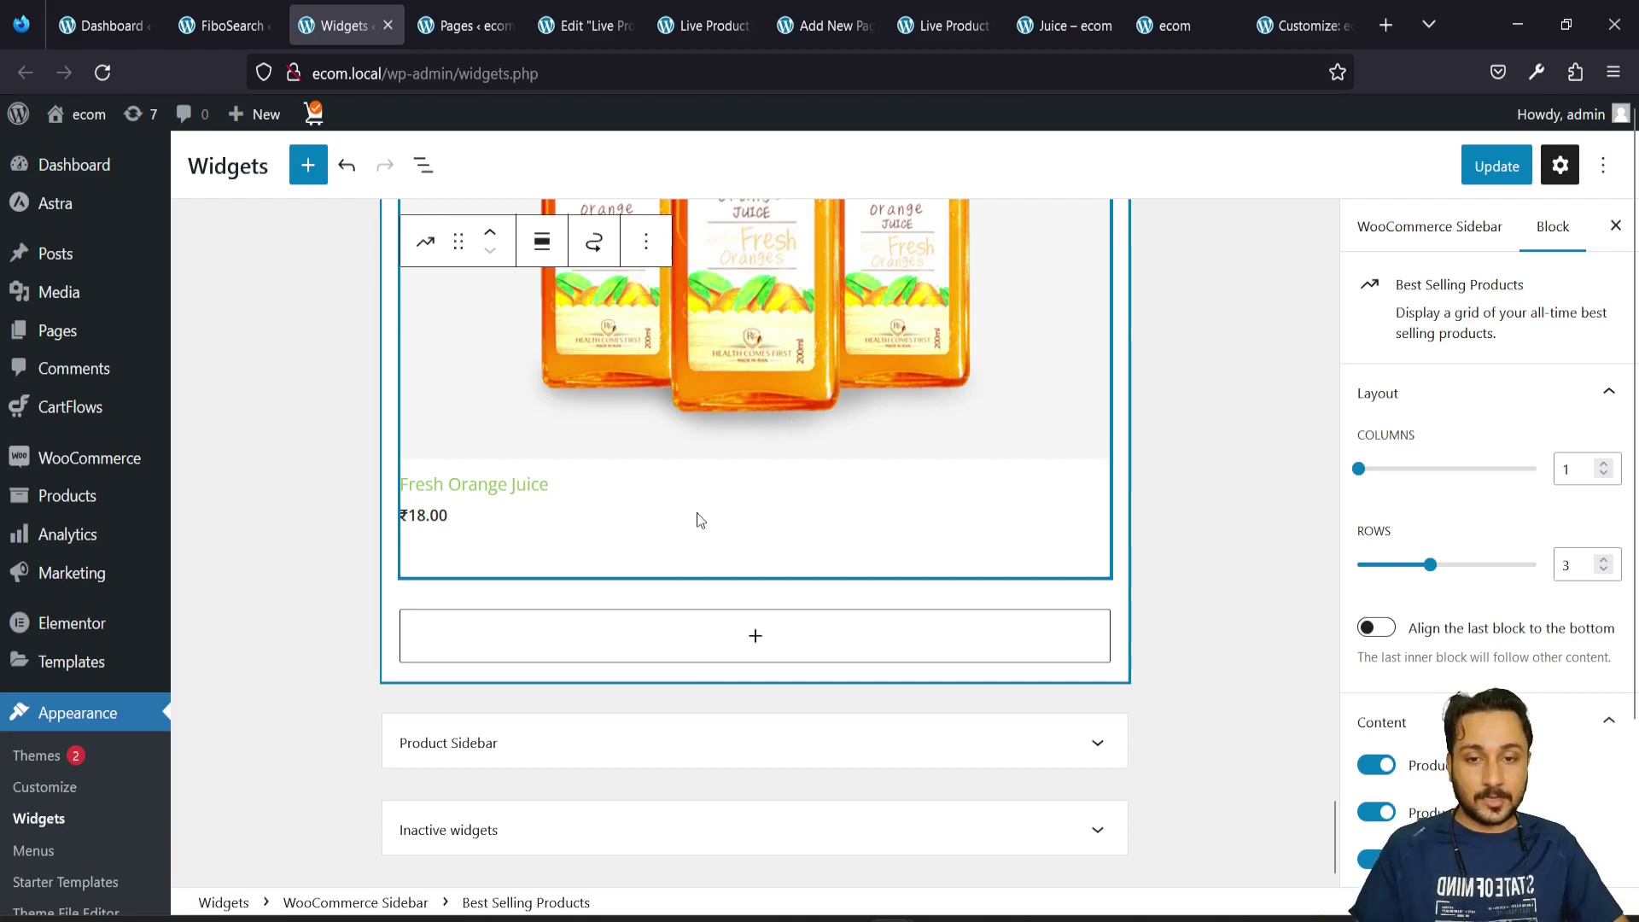
left_click(224, 26)
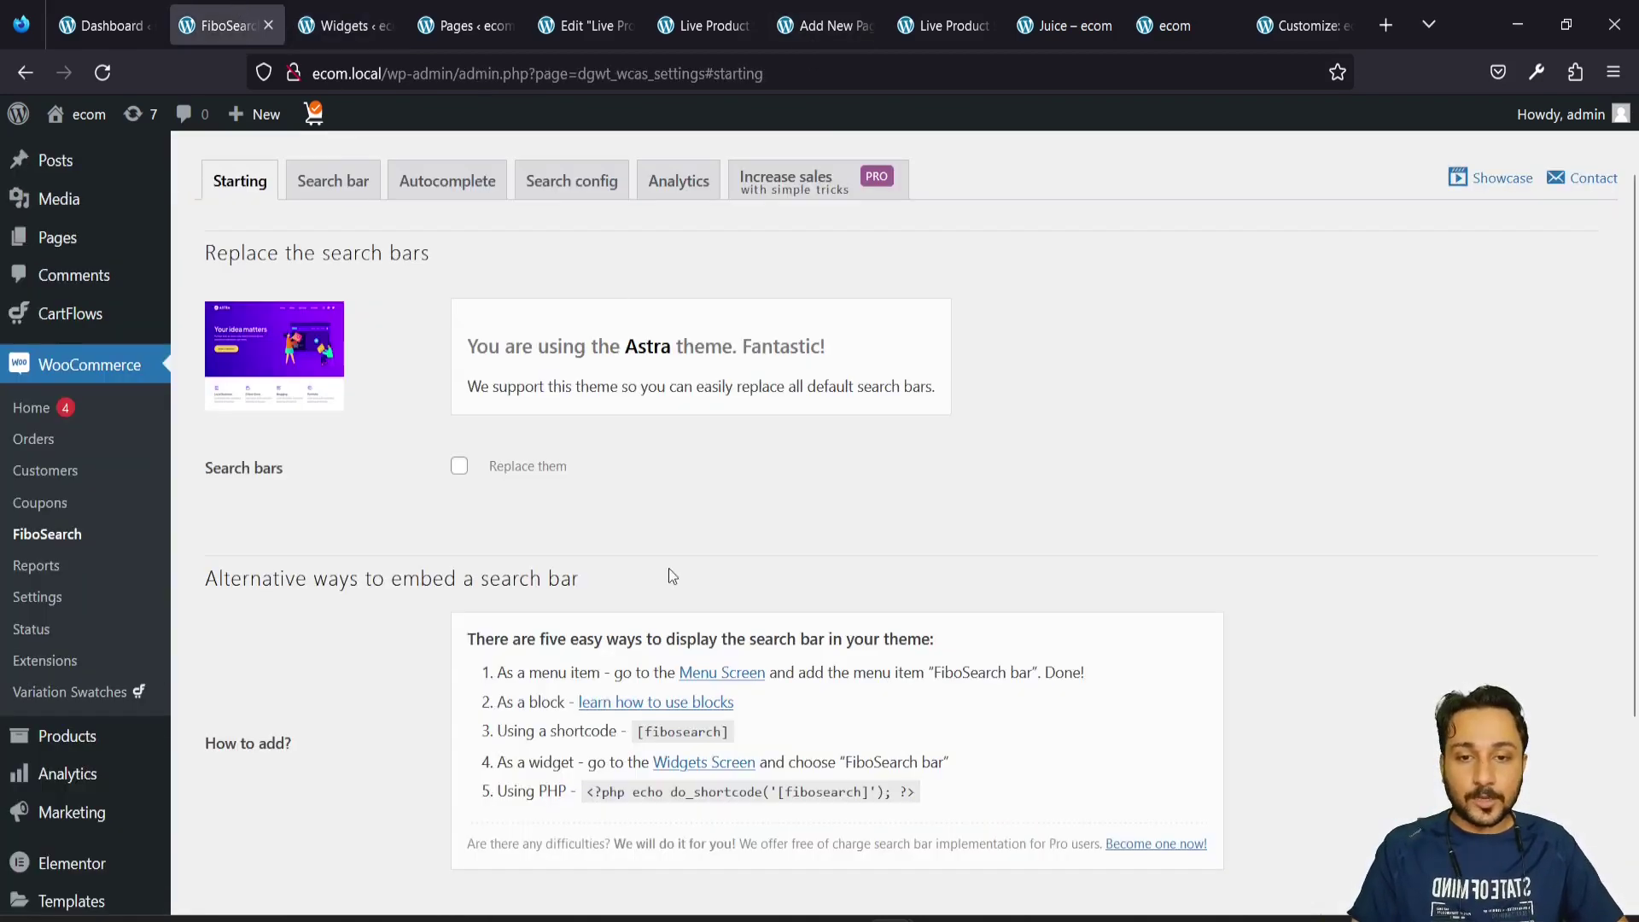
scroll(668, 577, "down", 2)
scroll(555, 493, "up", 2)
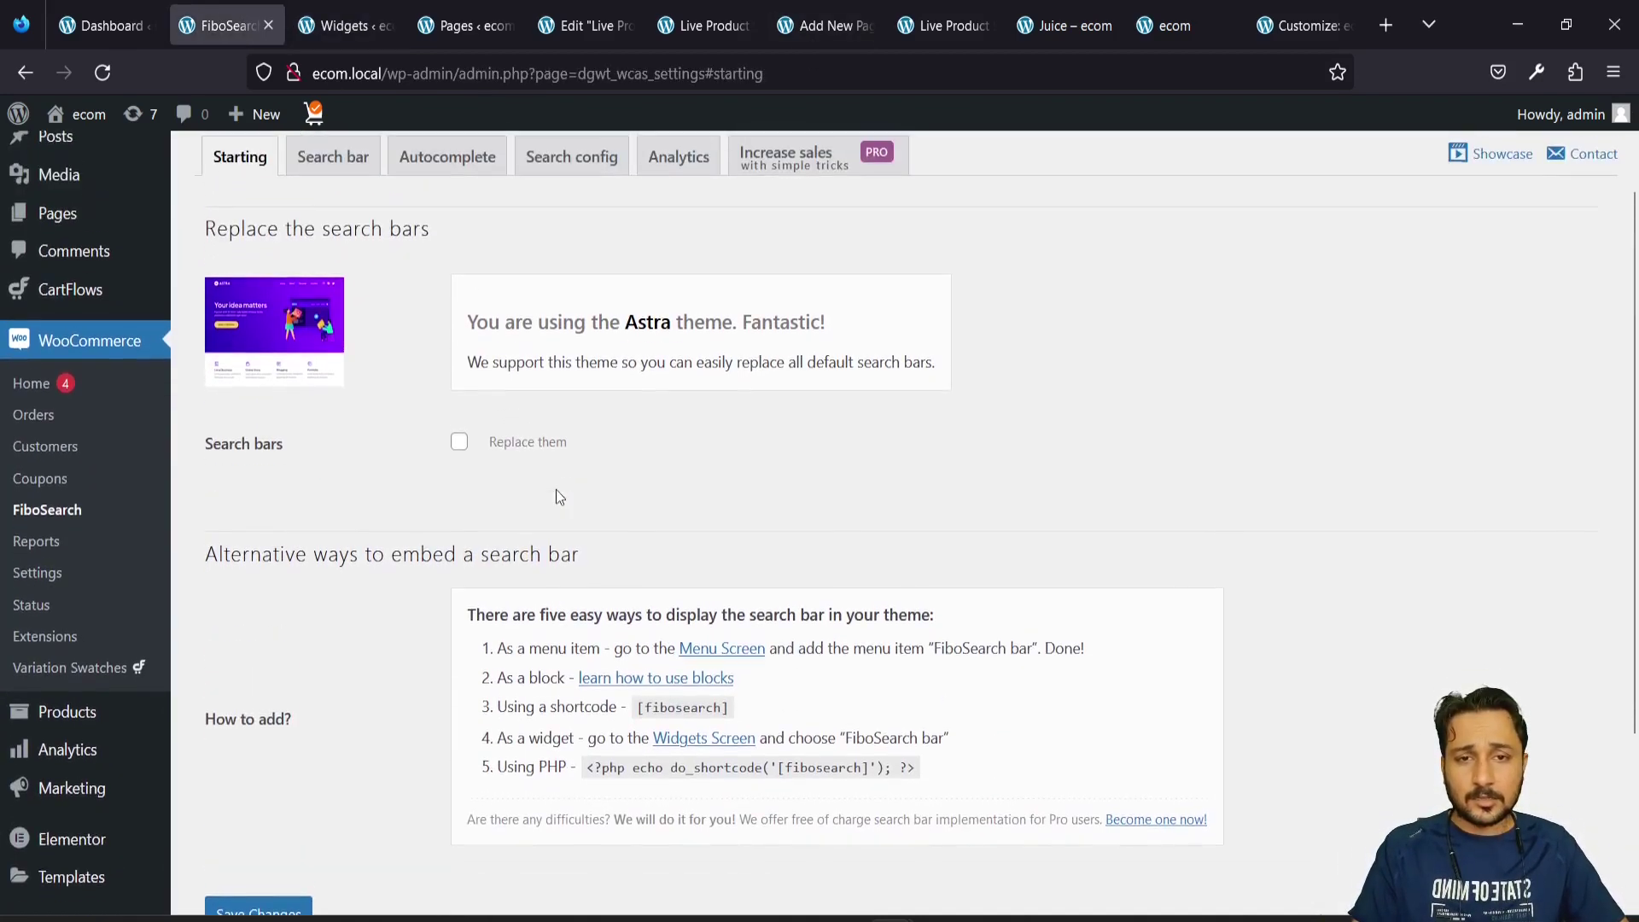
scroll(555, 489, "up", 1)
left_click(459, 460)
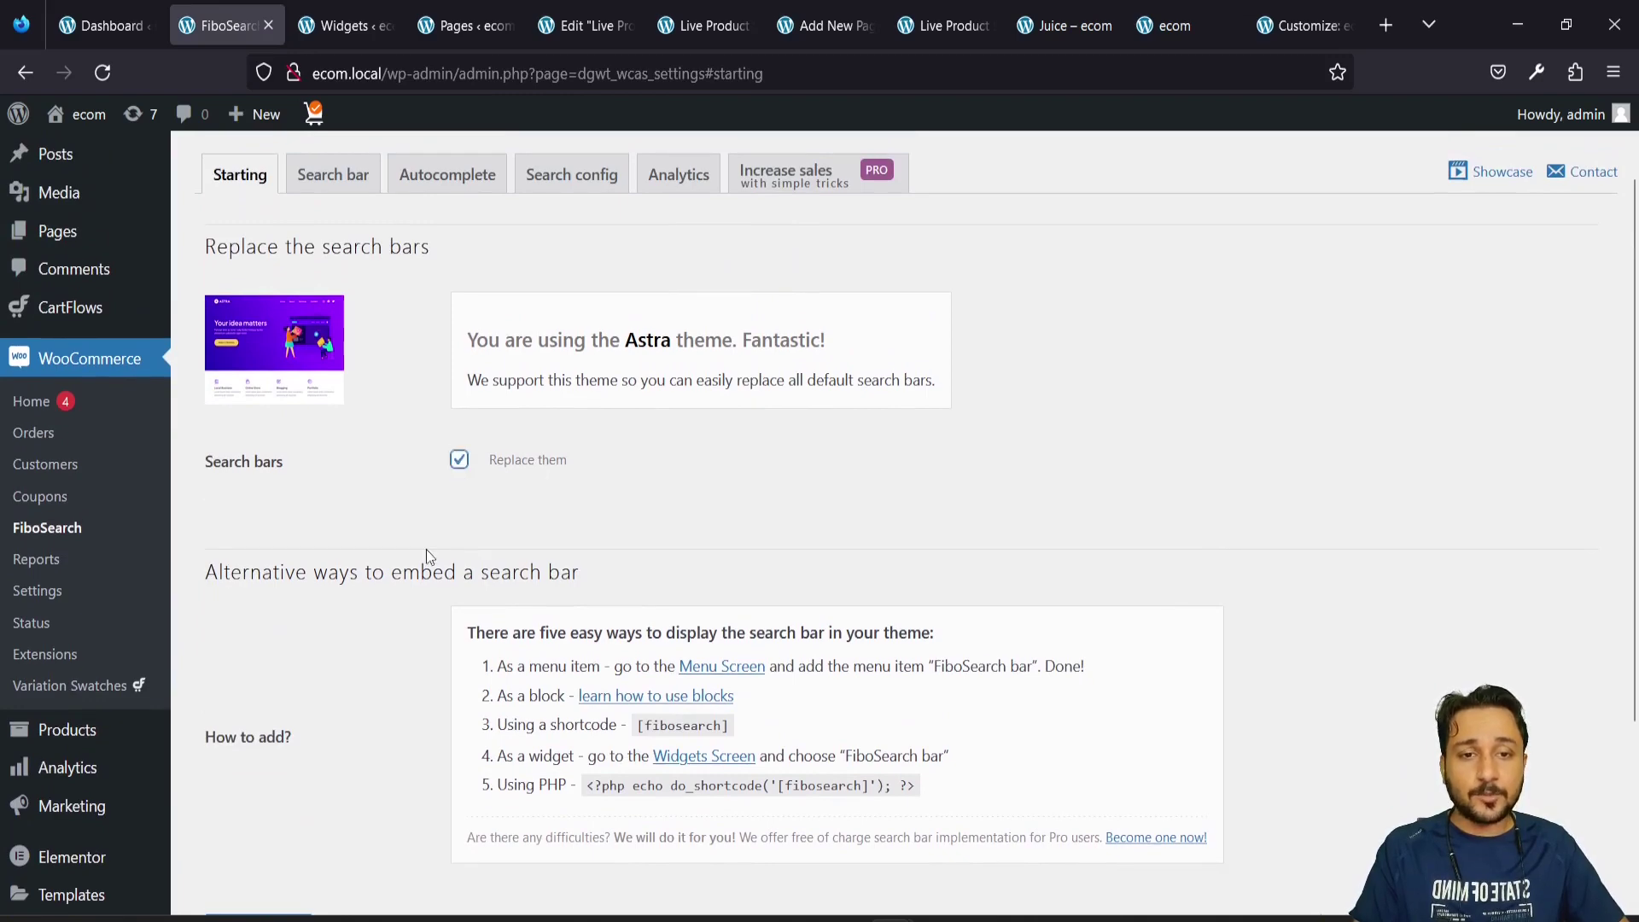
scroll(427, 553, "down", 3)
left_click(273, 693)
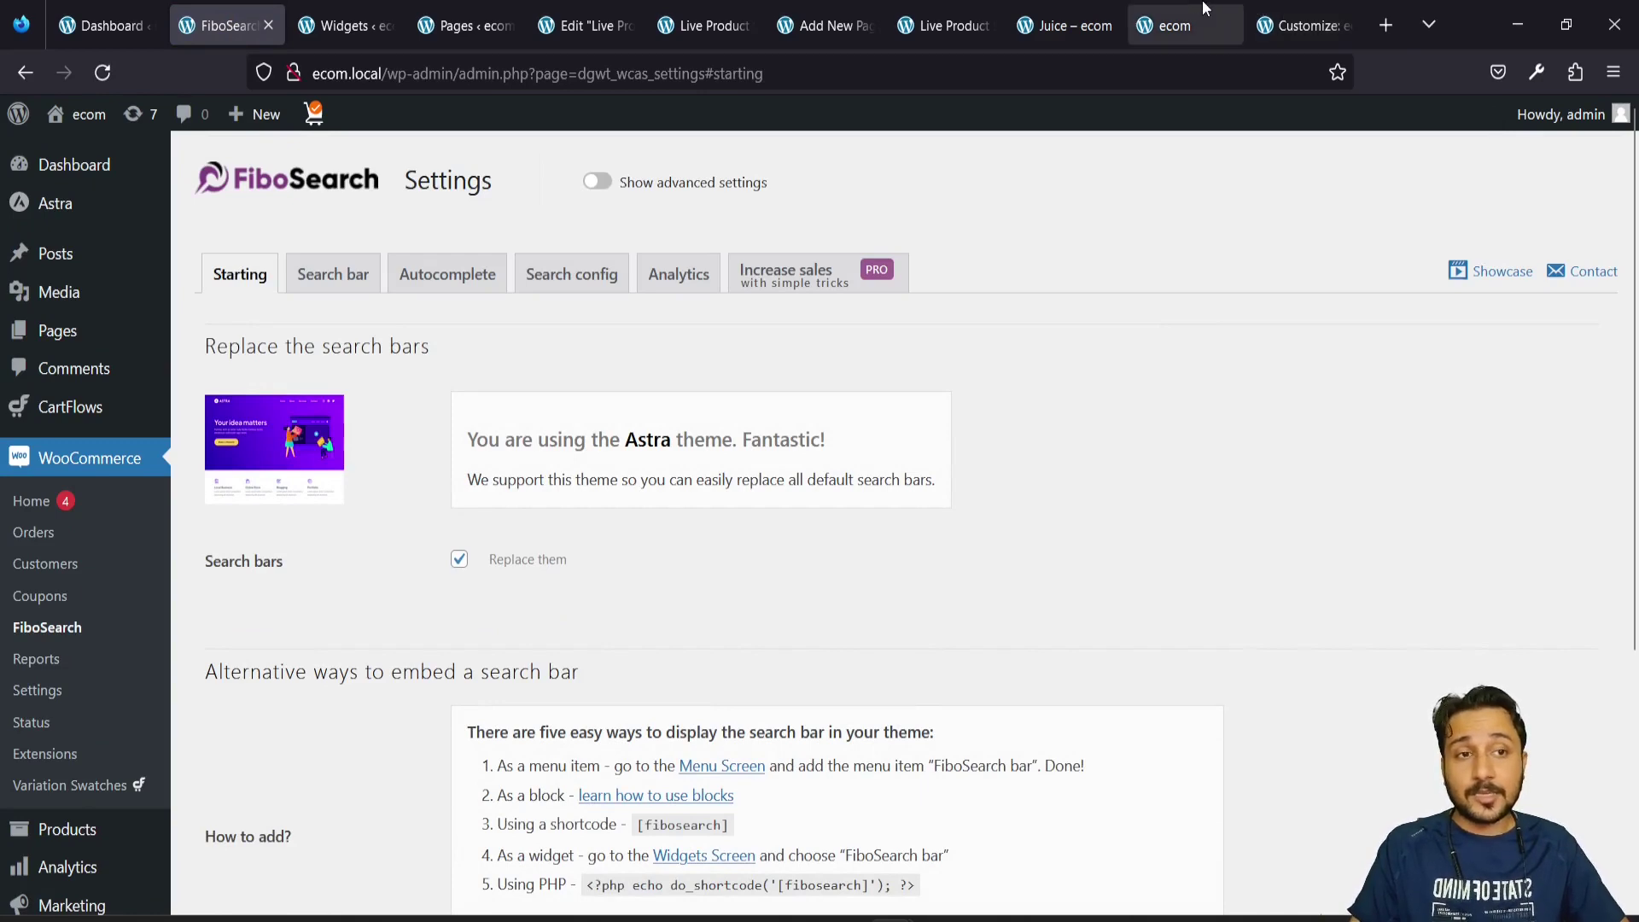
Reload the store's home page and test the header product search with "jui"
left_click(1171, 25)
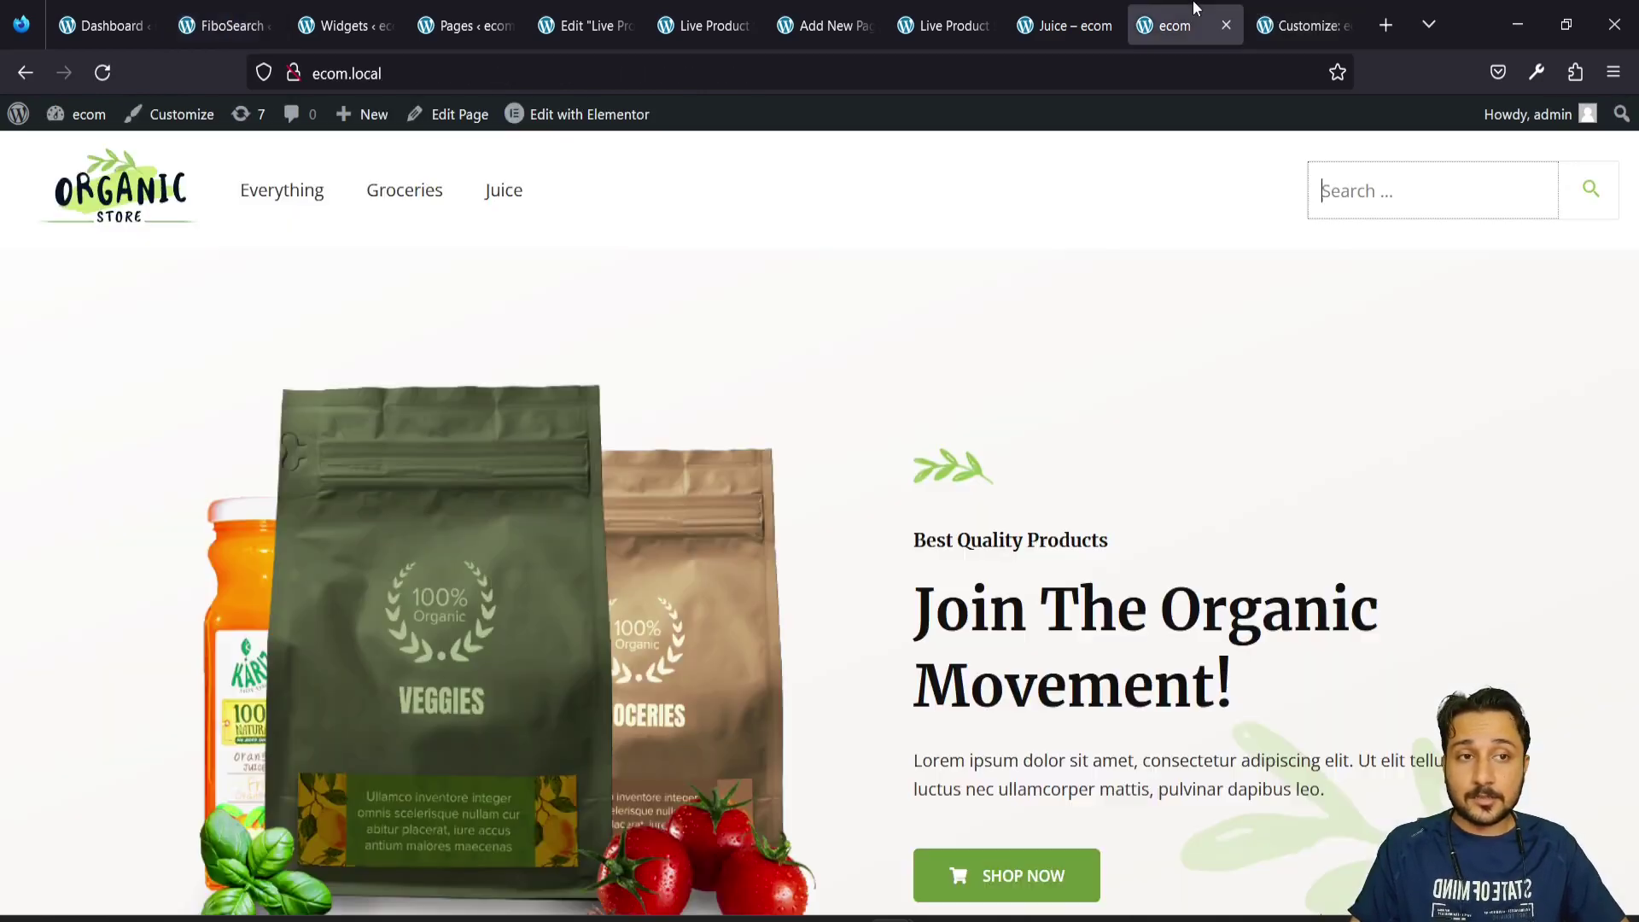
left_click(118, 71)
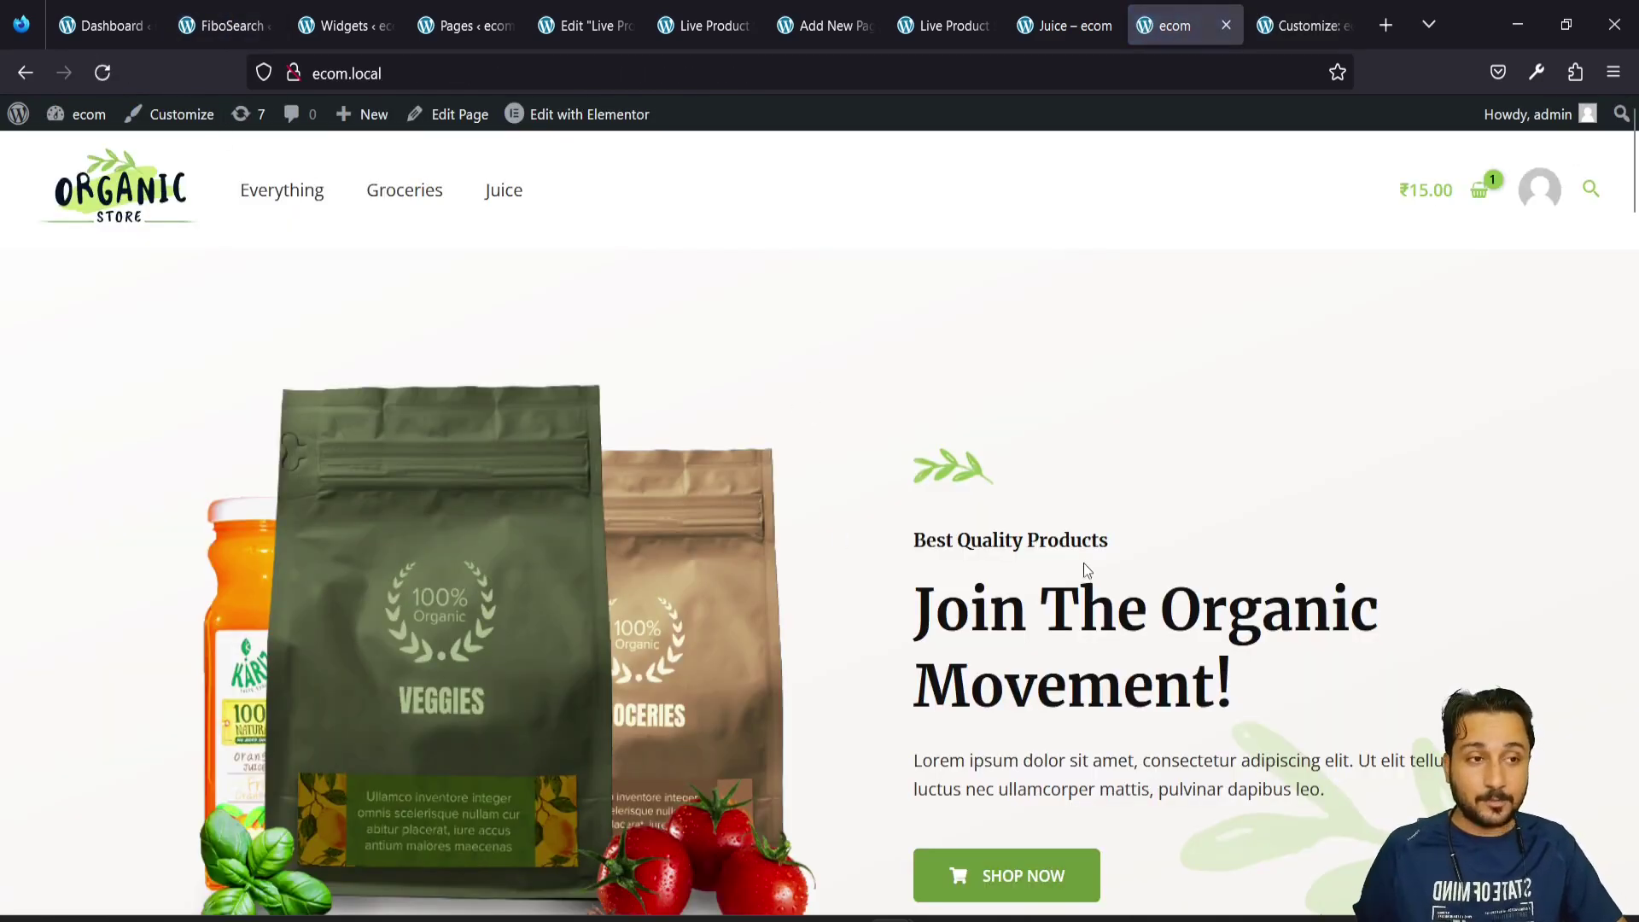
left_click(1590, 192)
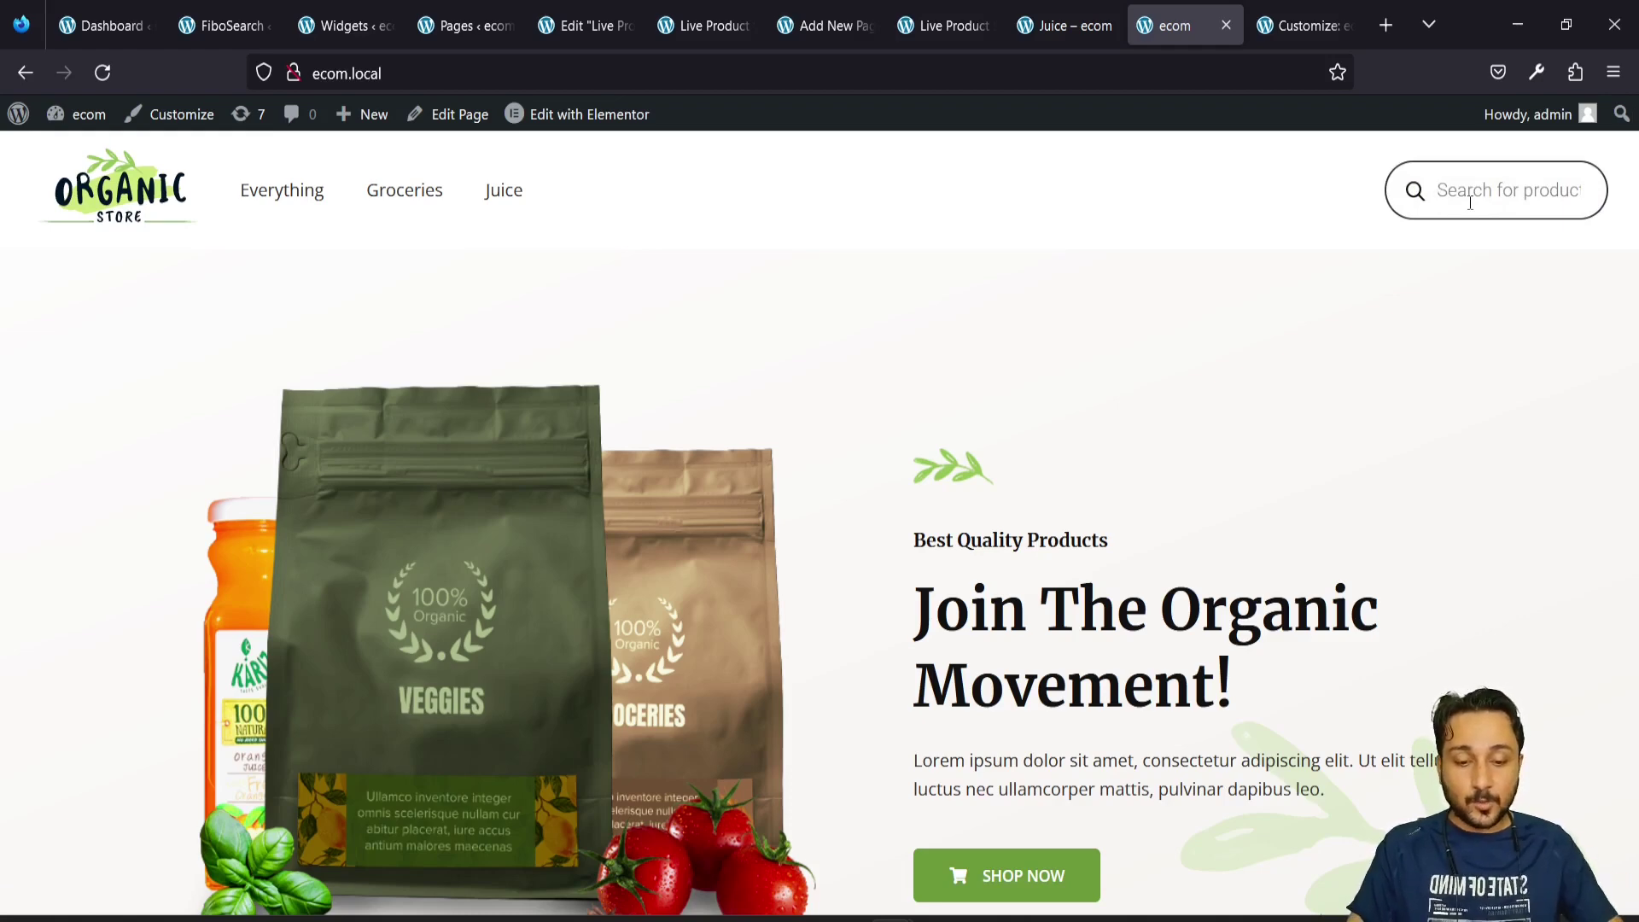
type("jui")
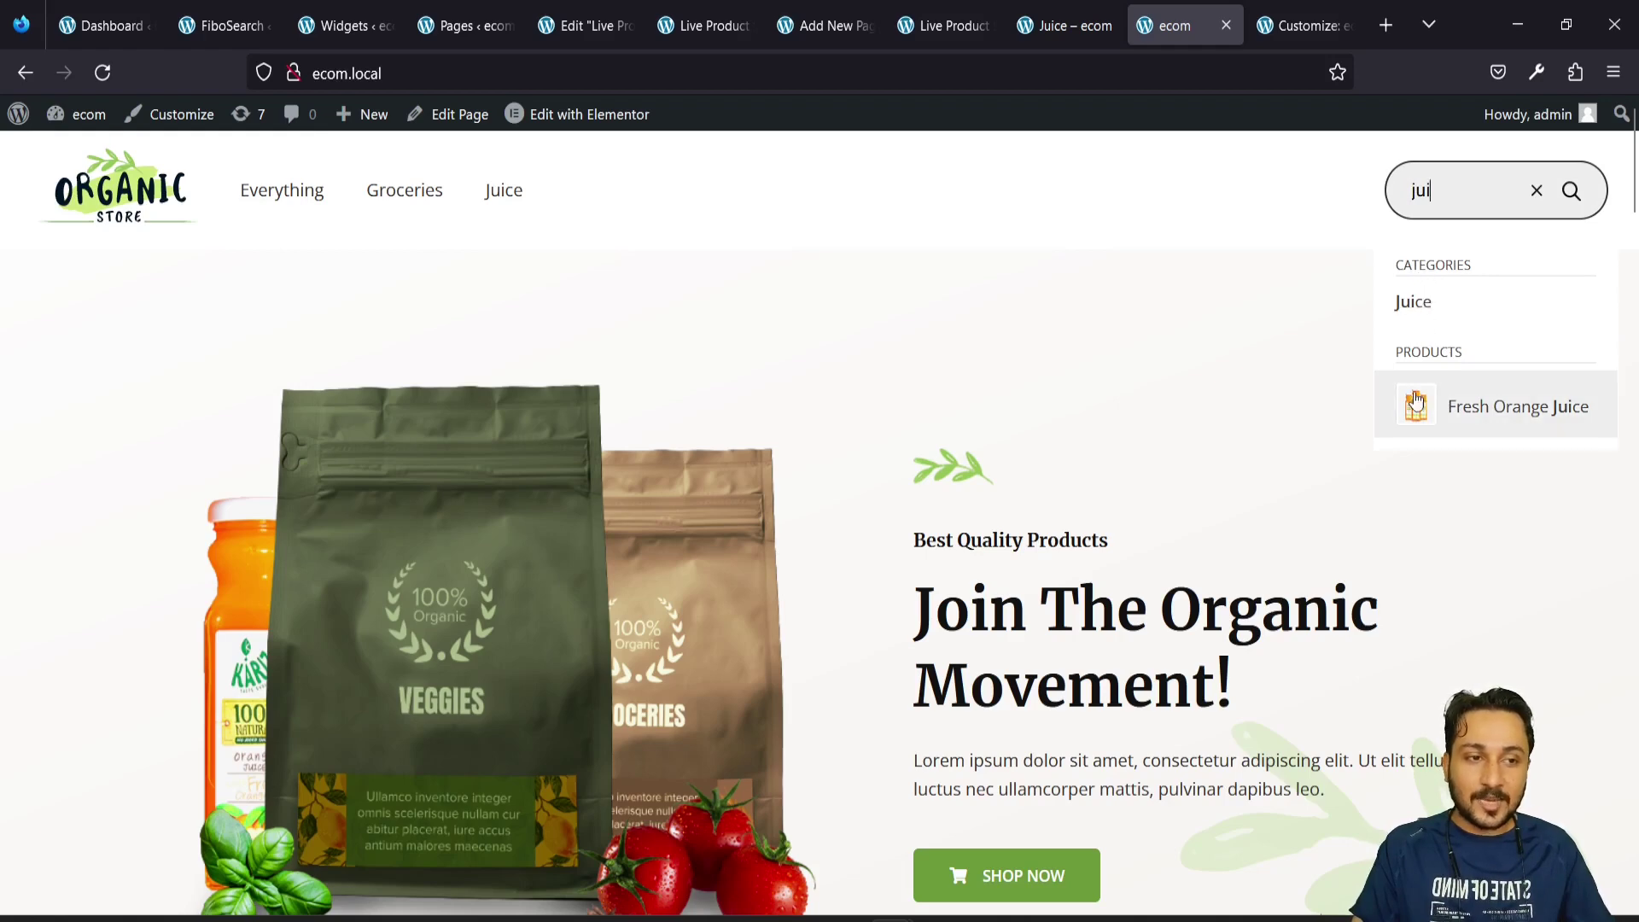
Test the header product search with the terms "wal" and "des"
key("BackSpace")
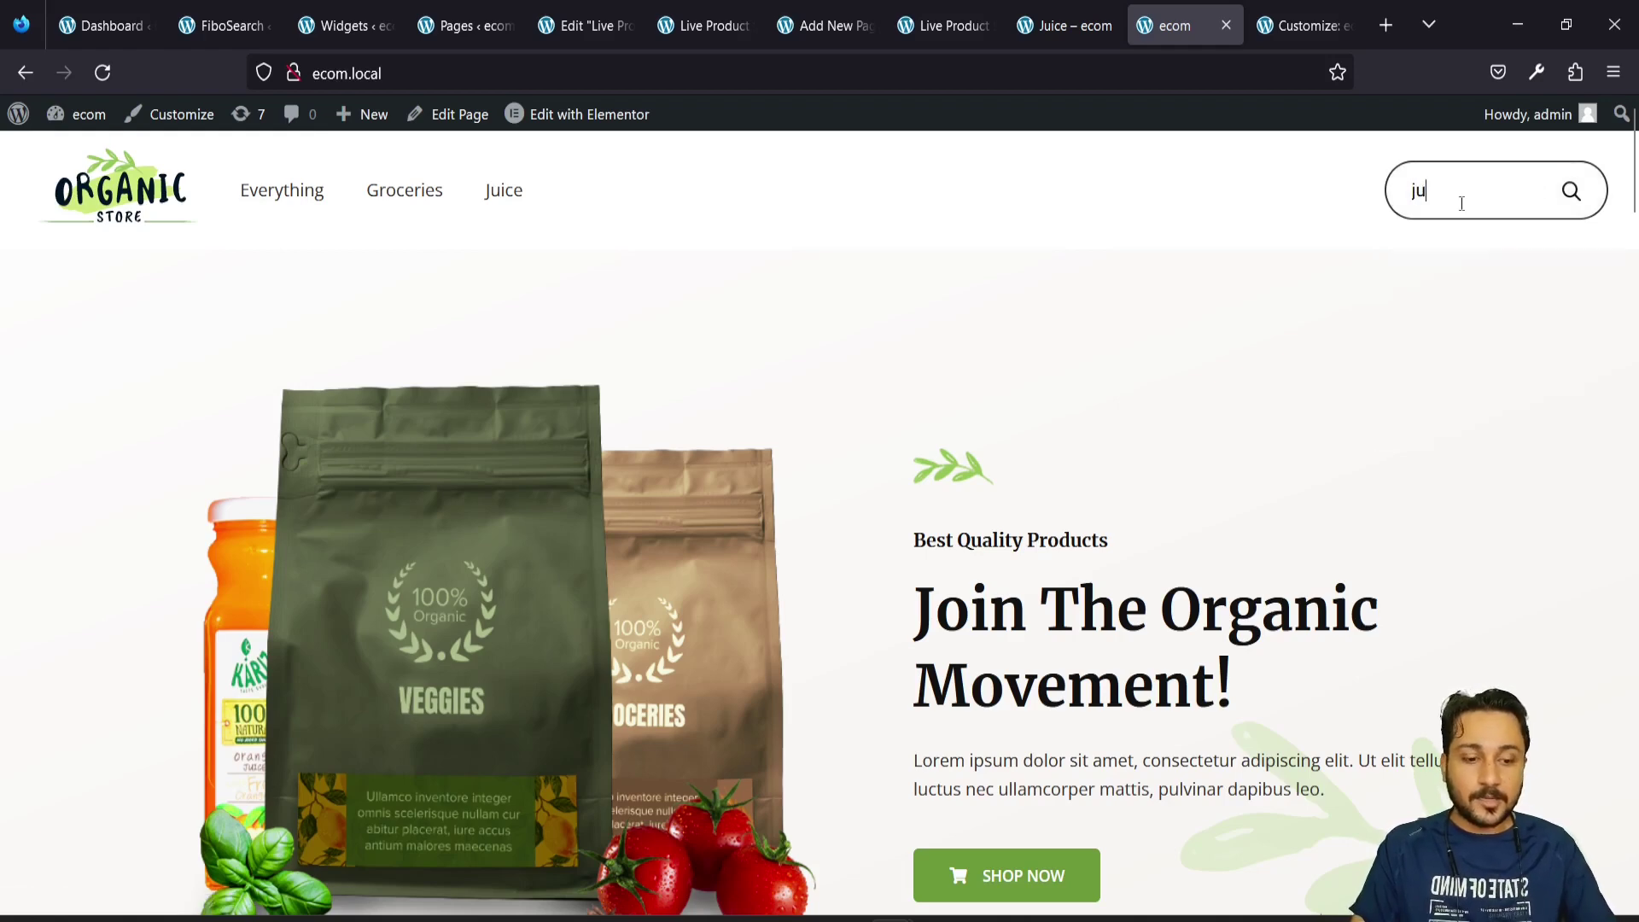
key("BackSpace")
key("BackSpace")
type("wal")
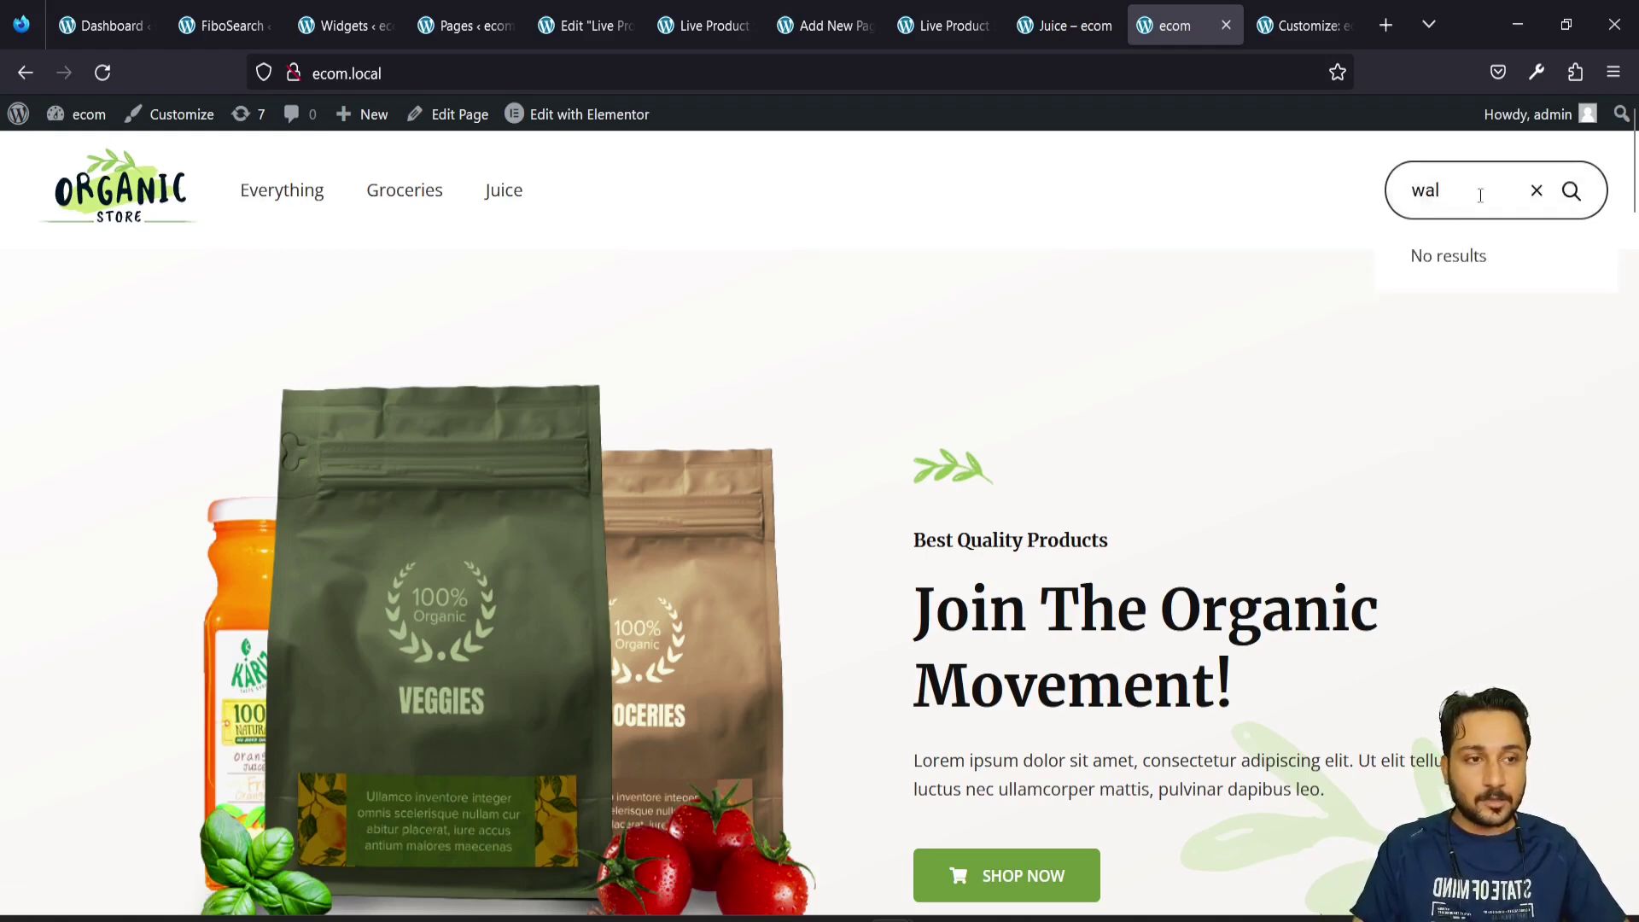
key("BackSpace")
key("BackSpace")
key("BackSpace")
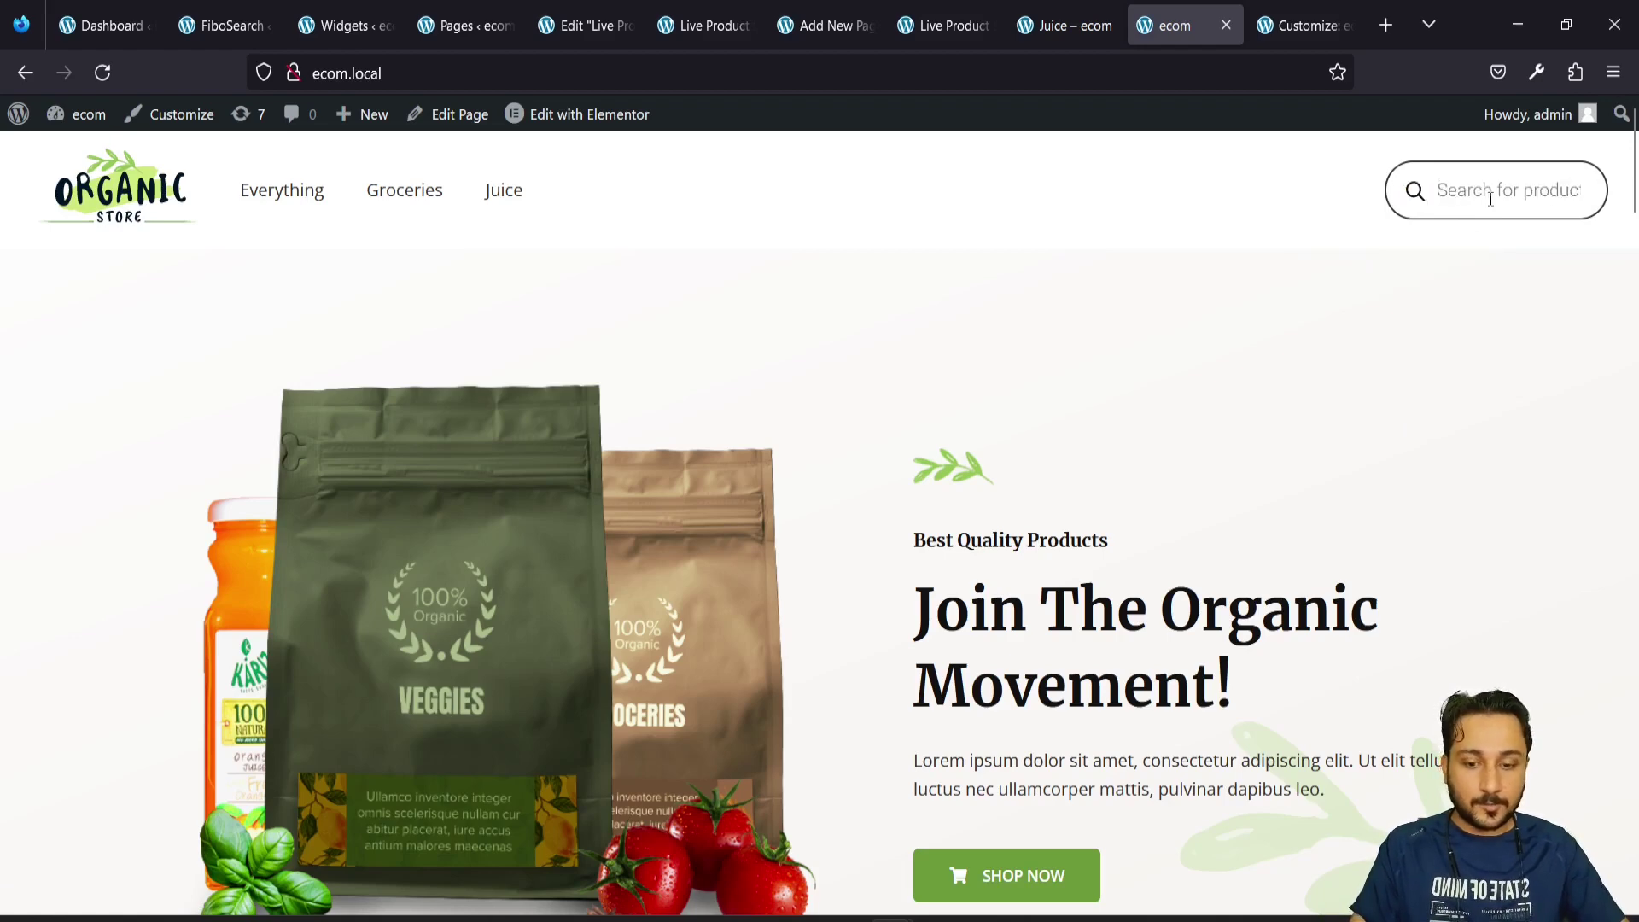
type("des")
key("BackSpace")
key("BackSpace")
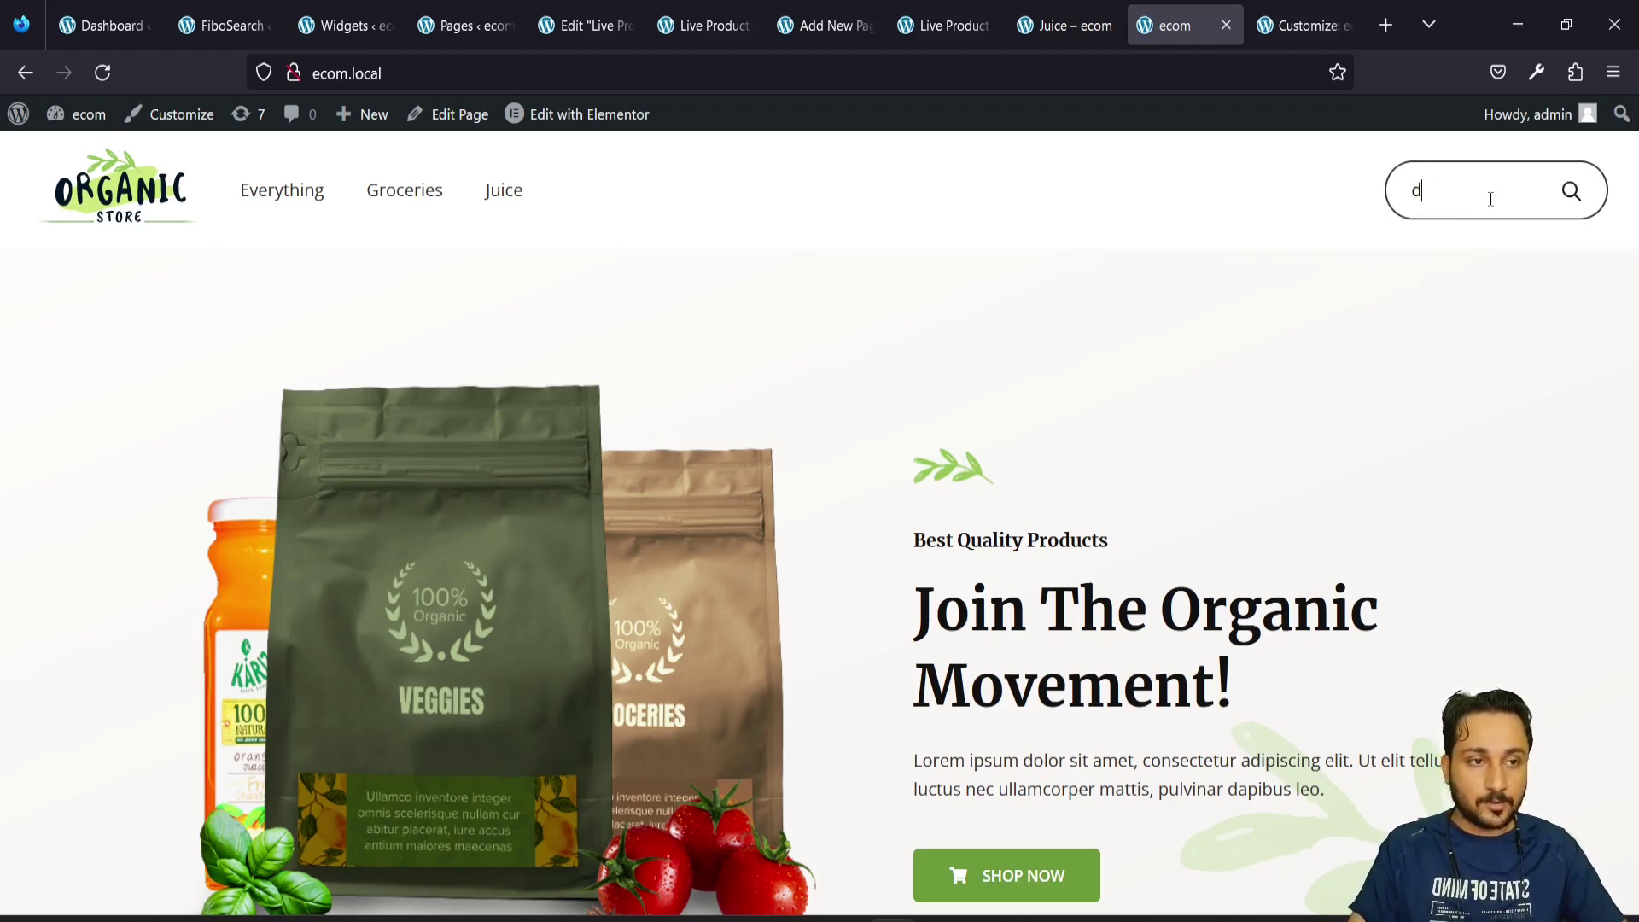
Look up product names on the Juice category page and search for "cas" in the home page's header search
key("ctrl+shift+Tab")
scroll(994, 547, "down", 5)
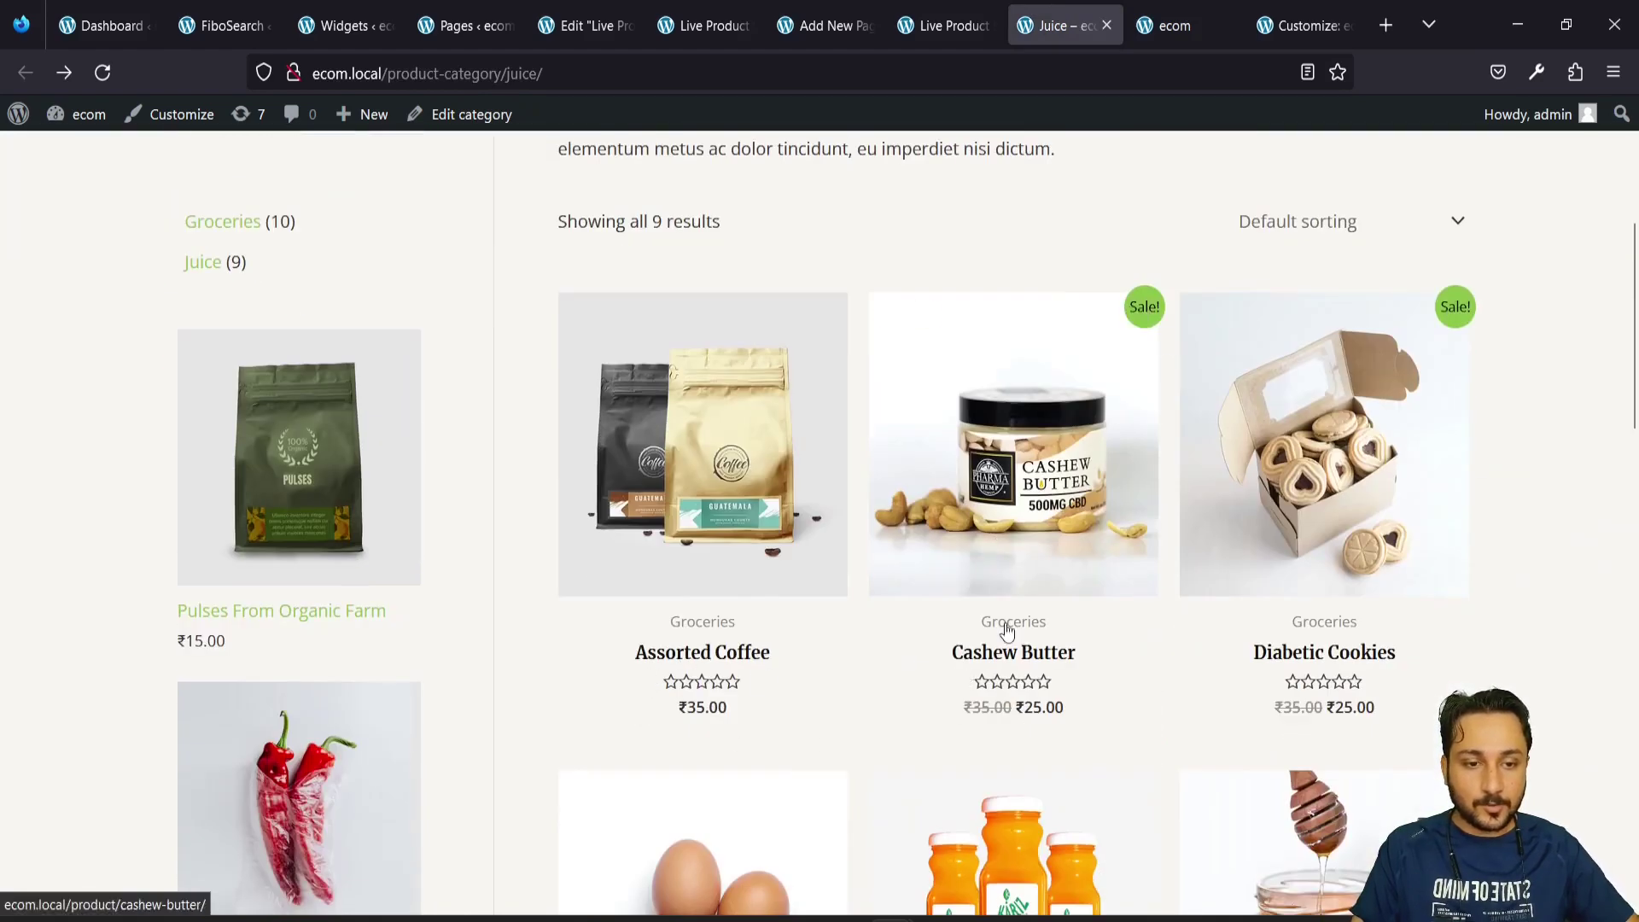
scroll(1431, 207, "up", 5)
left_click(1412, 208)
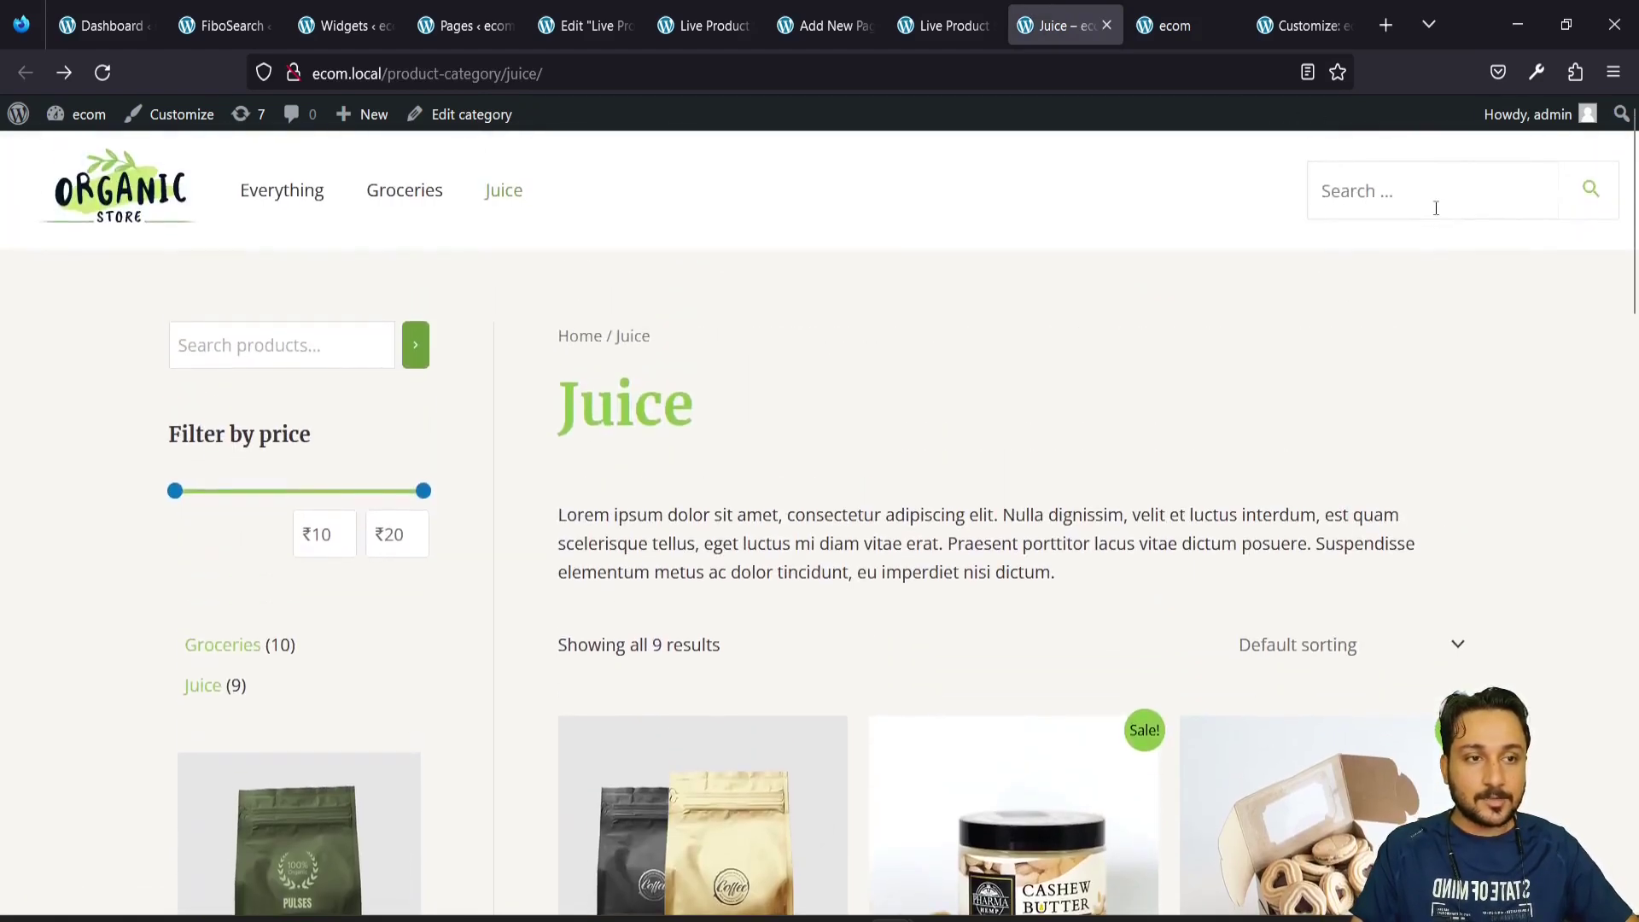
key("ctrl+Tab")
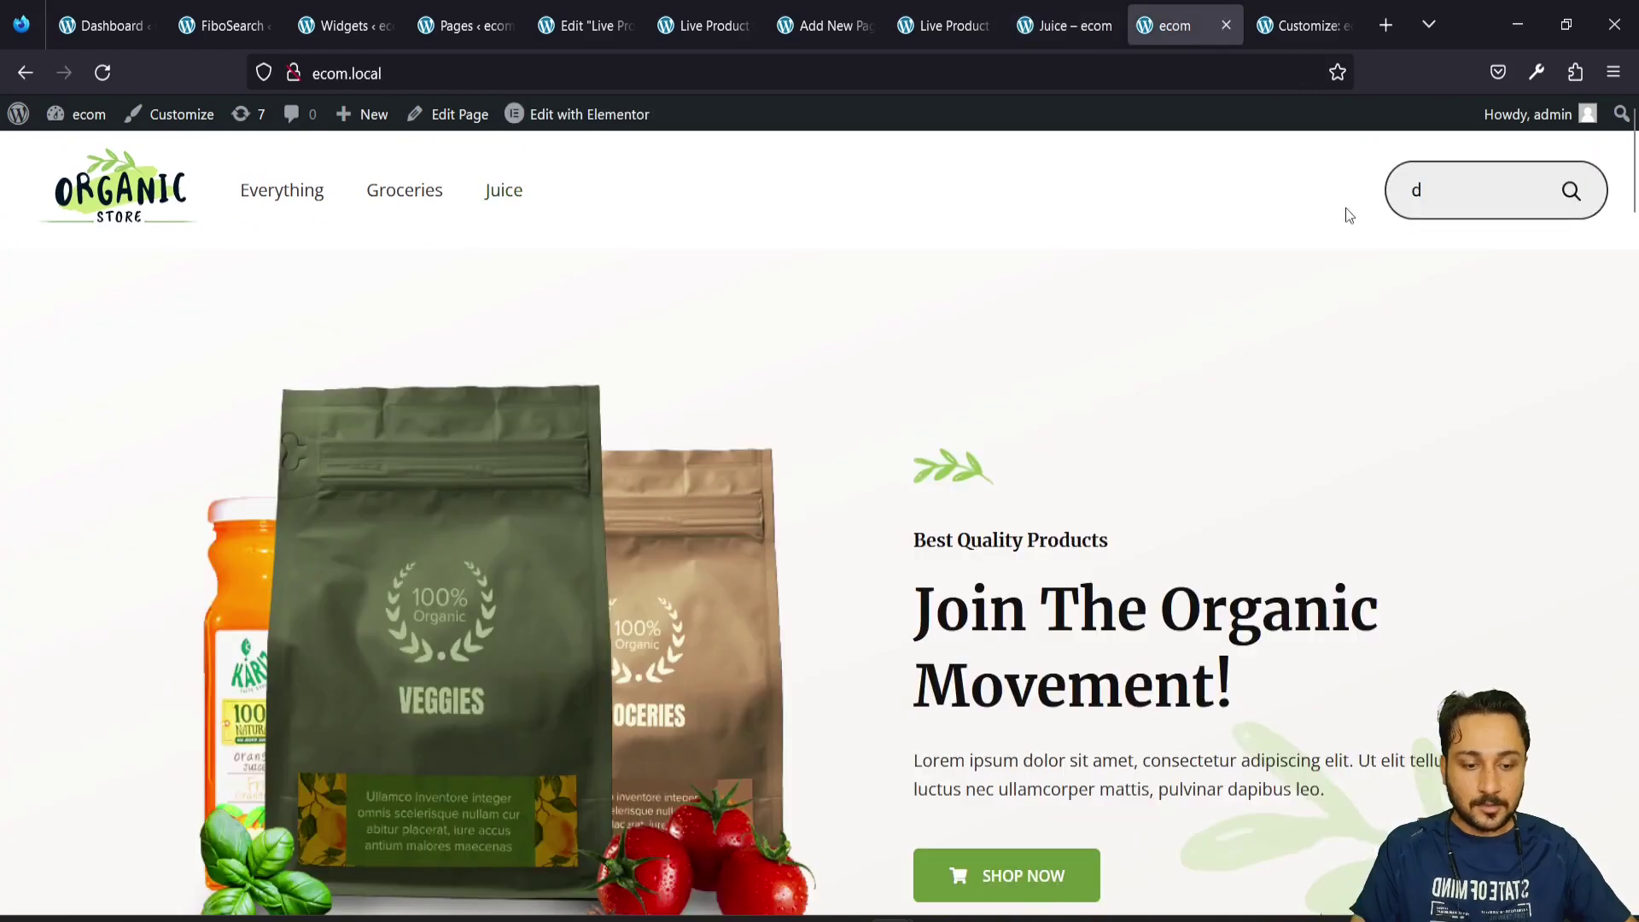
key("BackSpace")
type("cas")
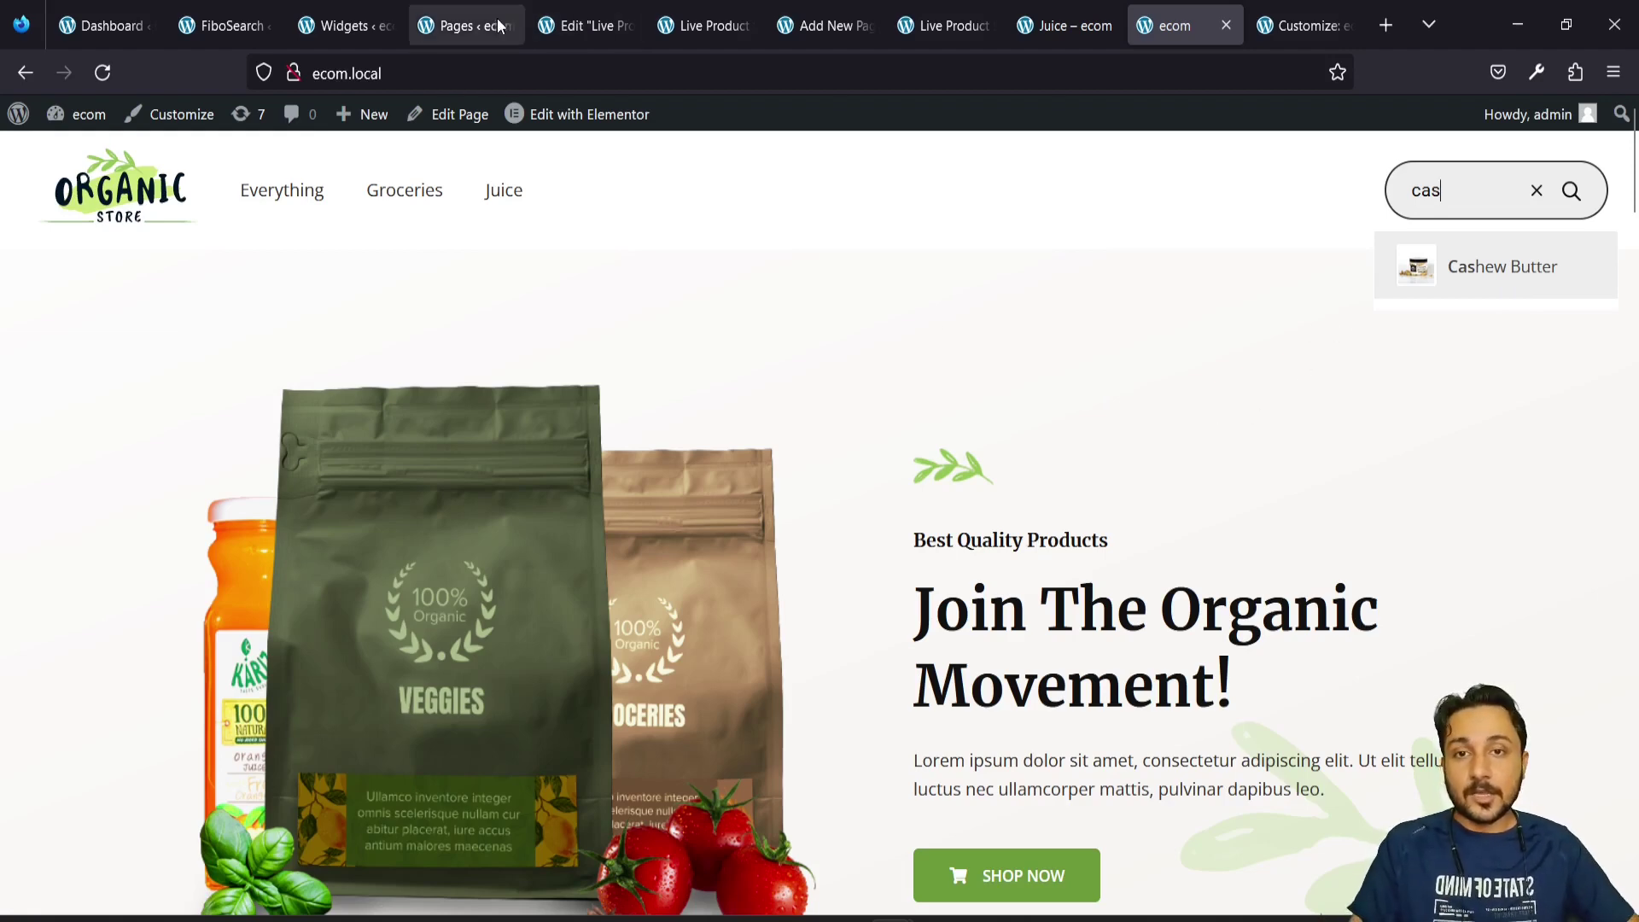
Read the alternative ways to embed a search bar in the FiboSearch starting settings, focusing on the menu item method
left_click(224, 26)
scroll(589, 527, "down", 2)
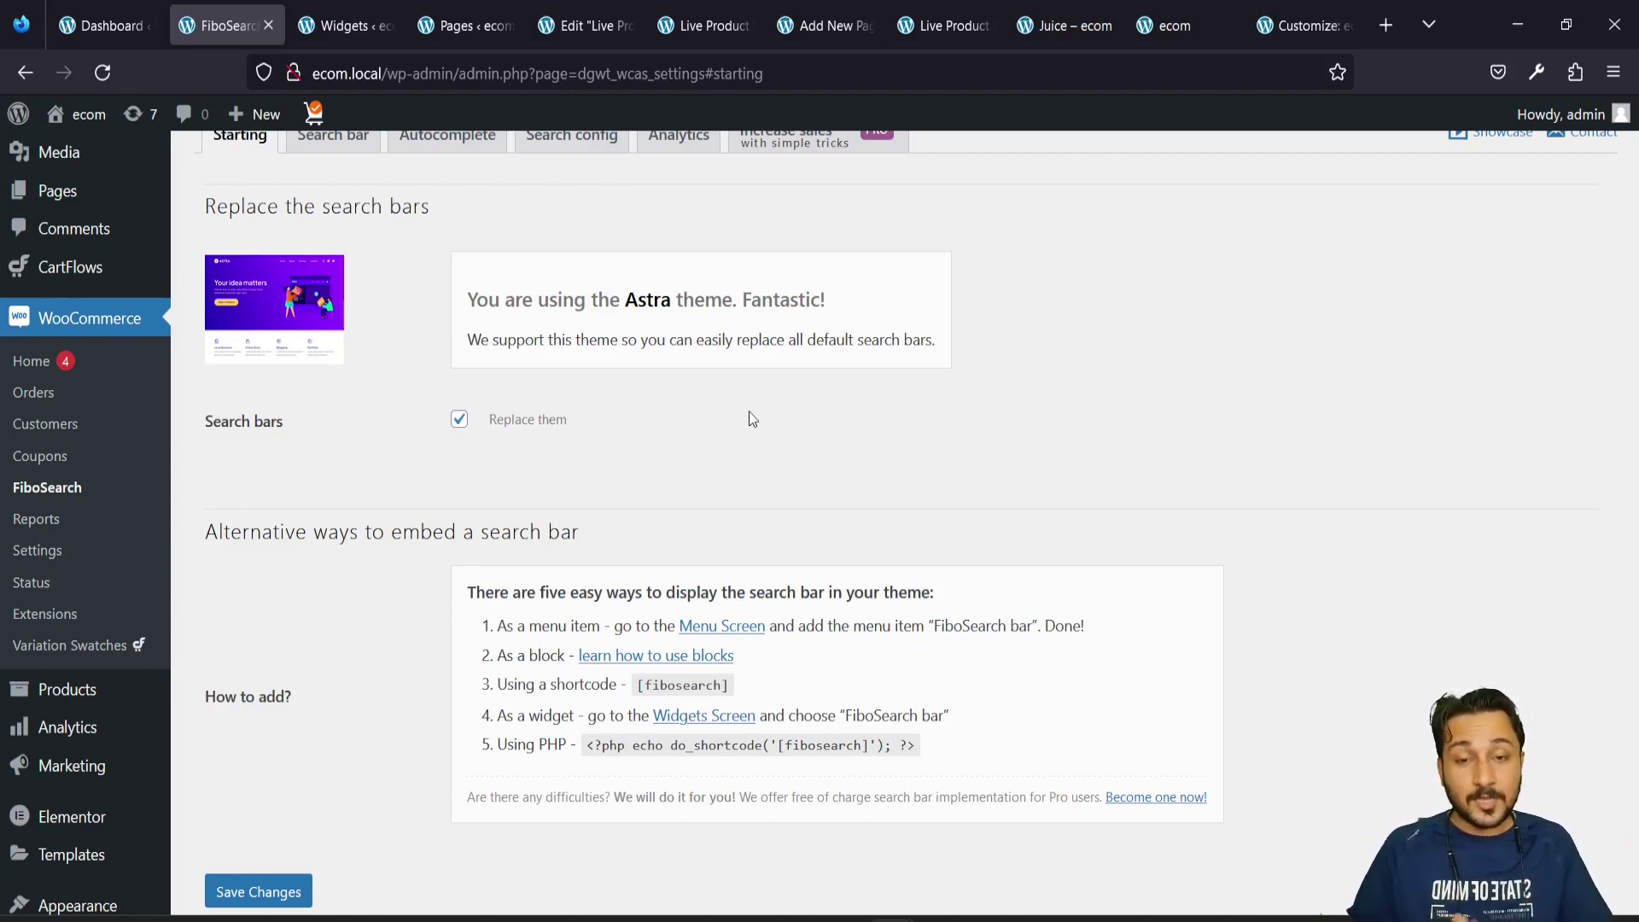
scroll(751, 419, "down", 1)
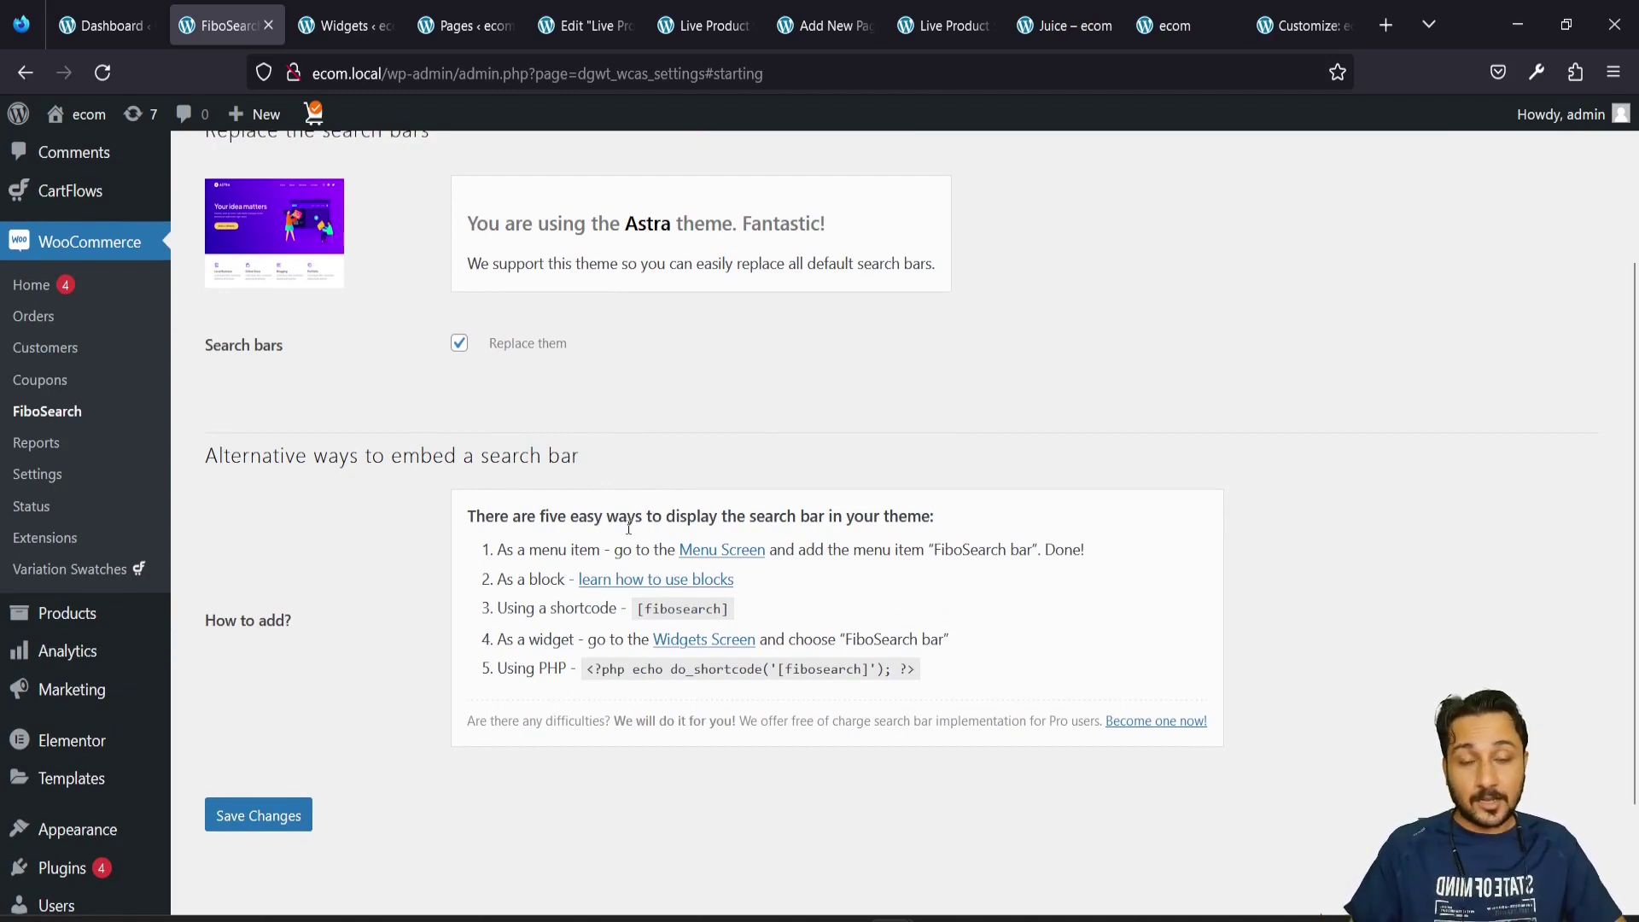
left_click_drag(505, 553, 833, 554)
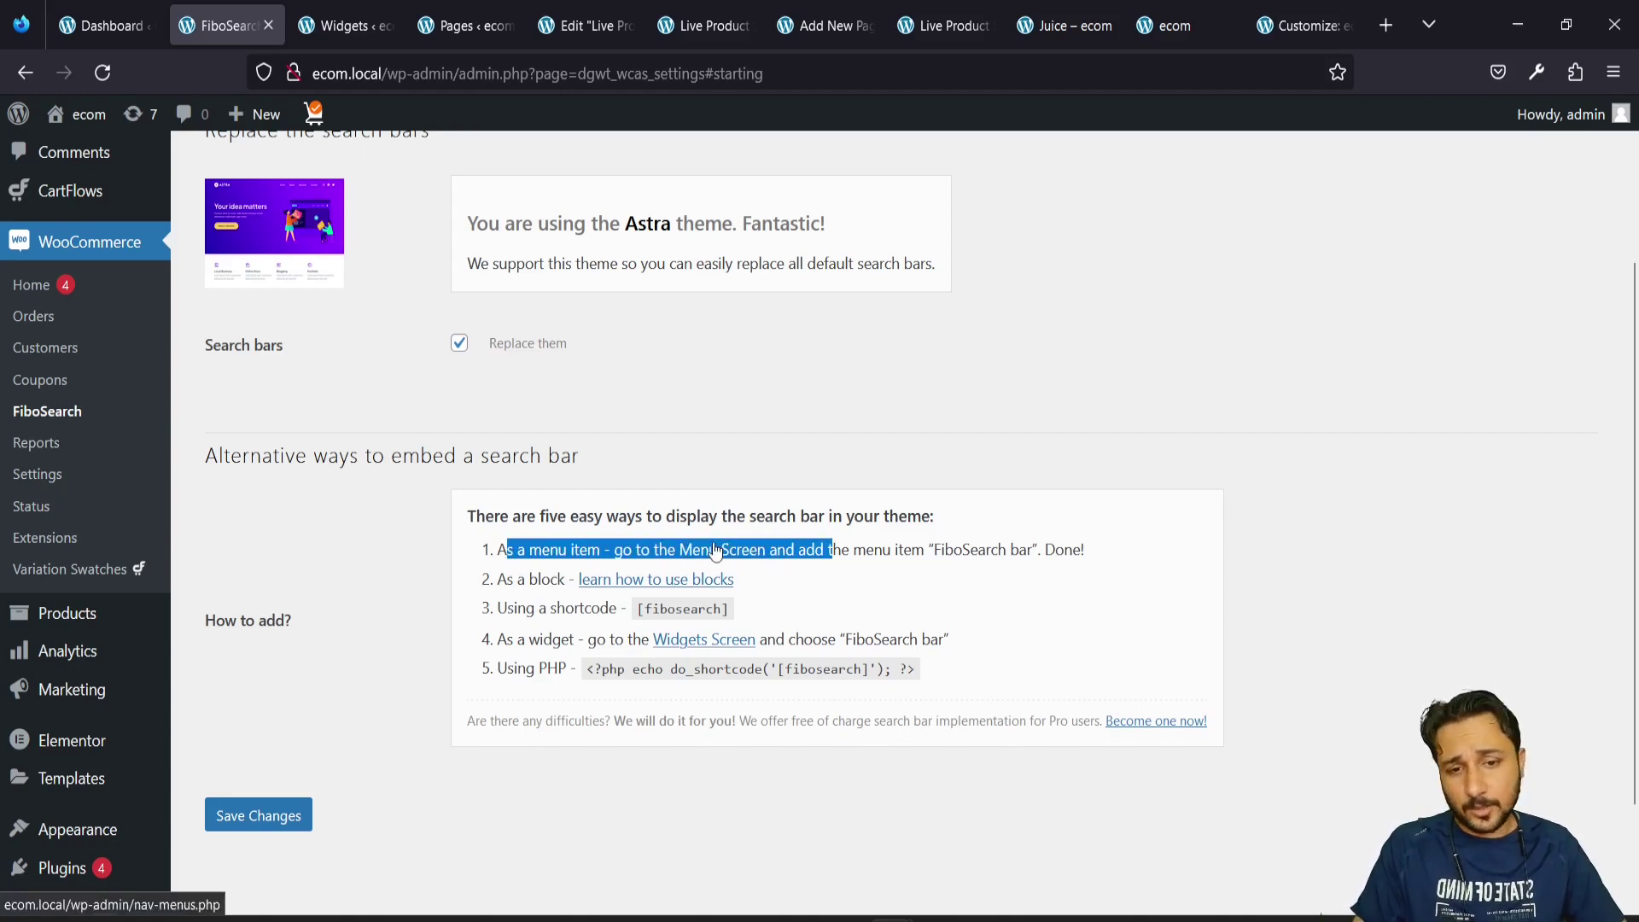
left_click(927, 549)
left_click_drag(927, 549, 1039, 551)
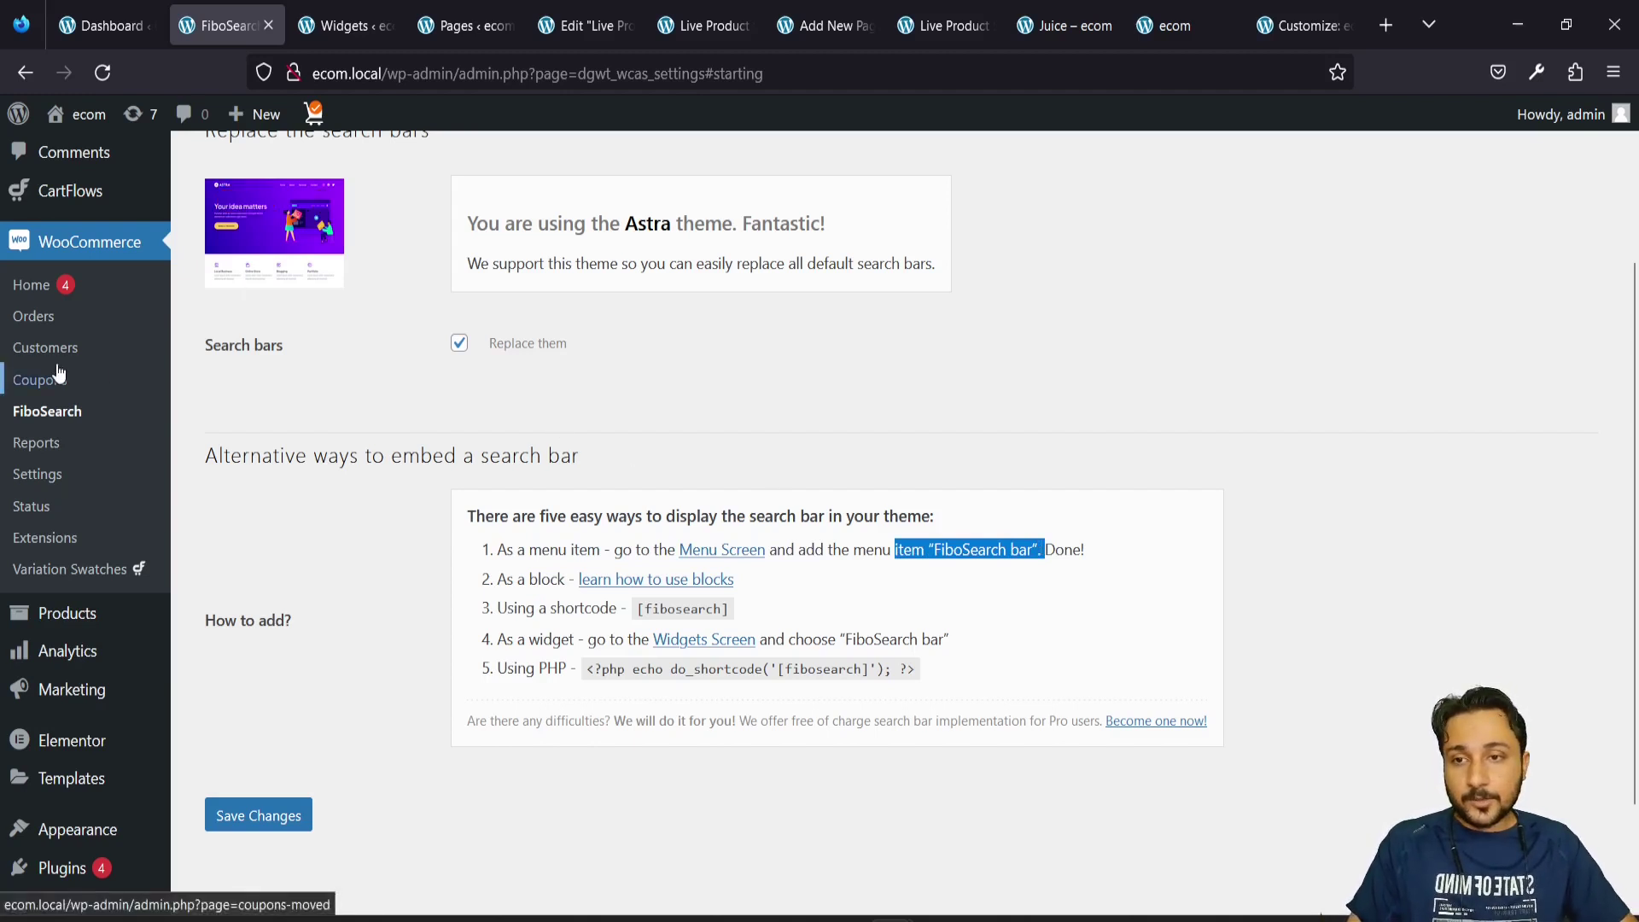
Open the site's menu editor and add the FiboSearch bar as an item of the Main Menu
scroll(54, 367, "down", 1)
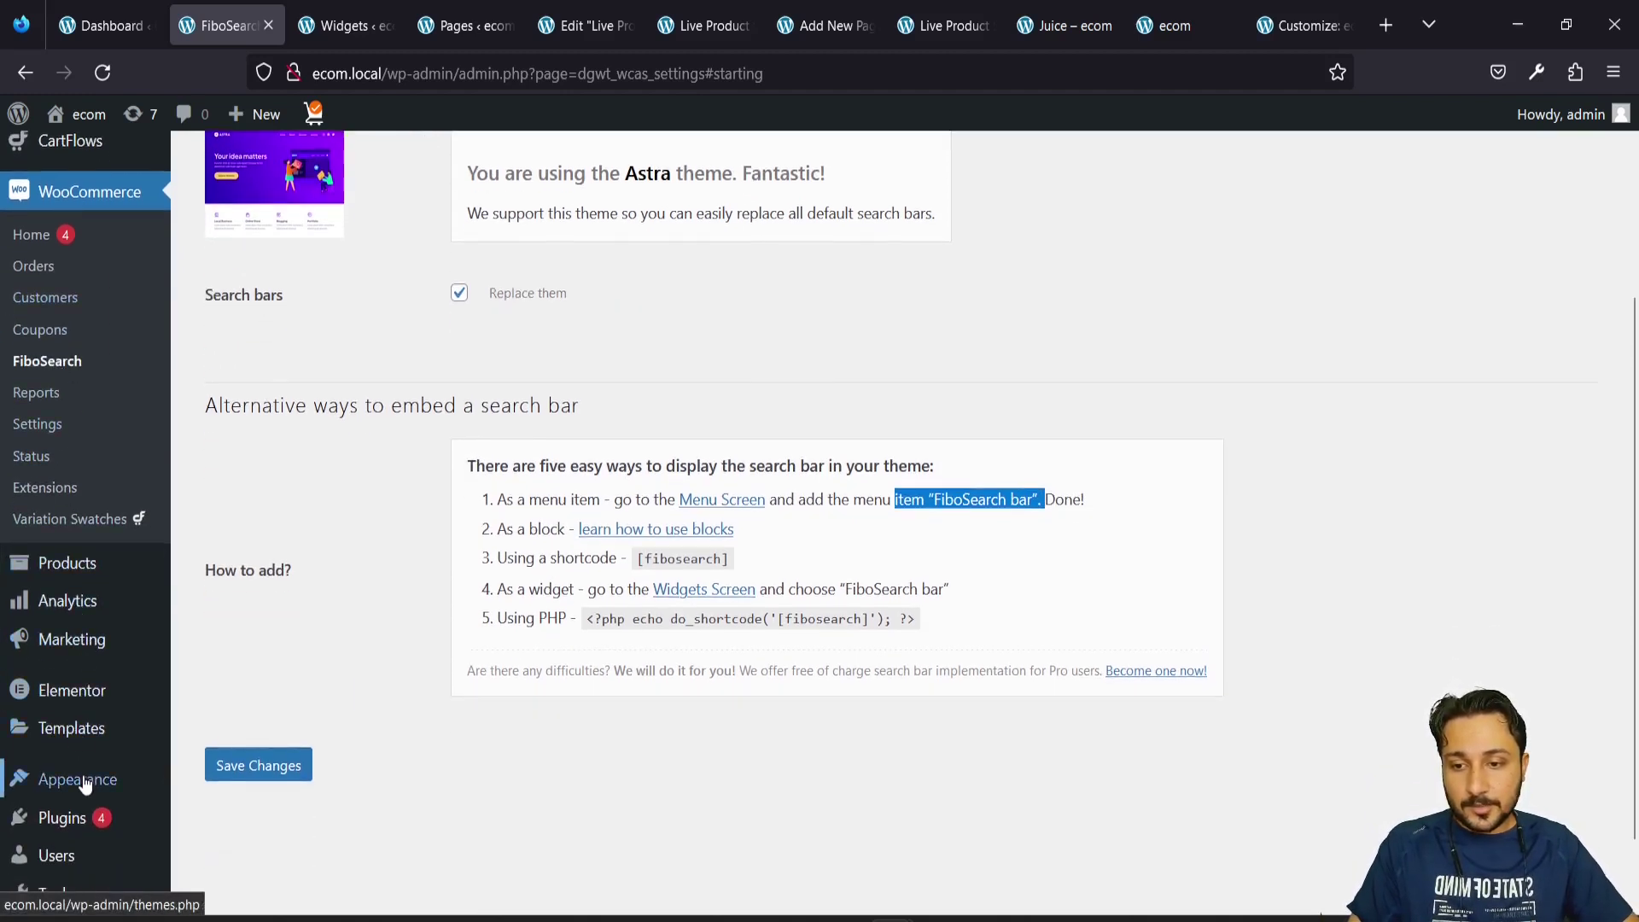
mouse_move(68, 778)
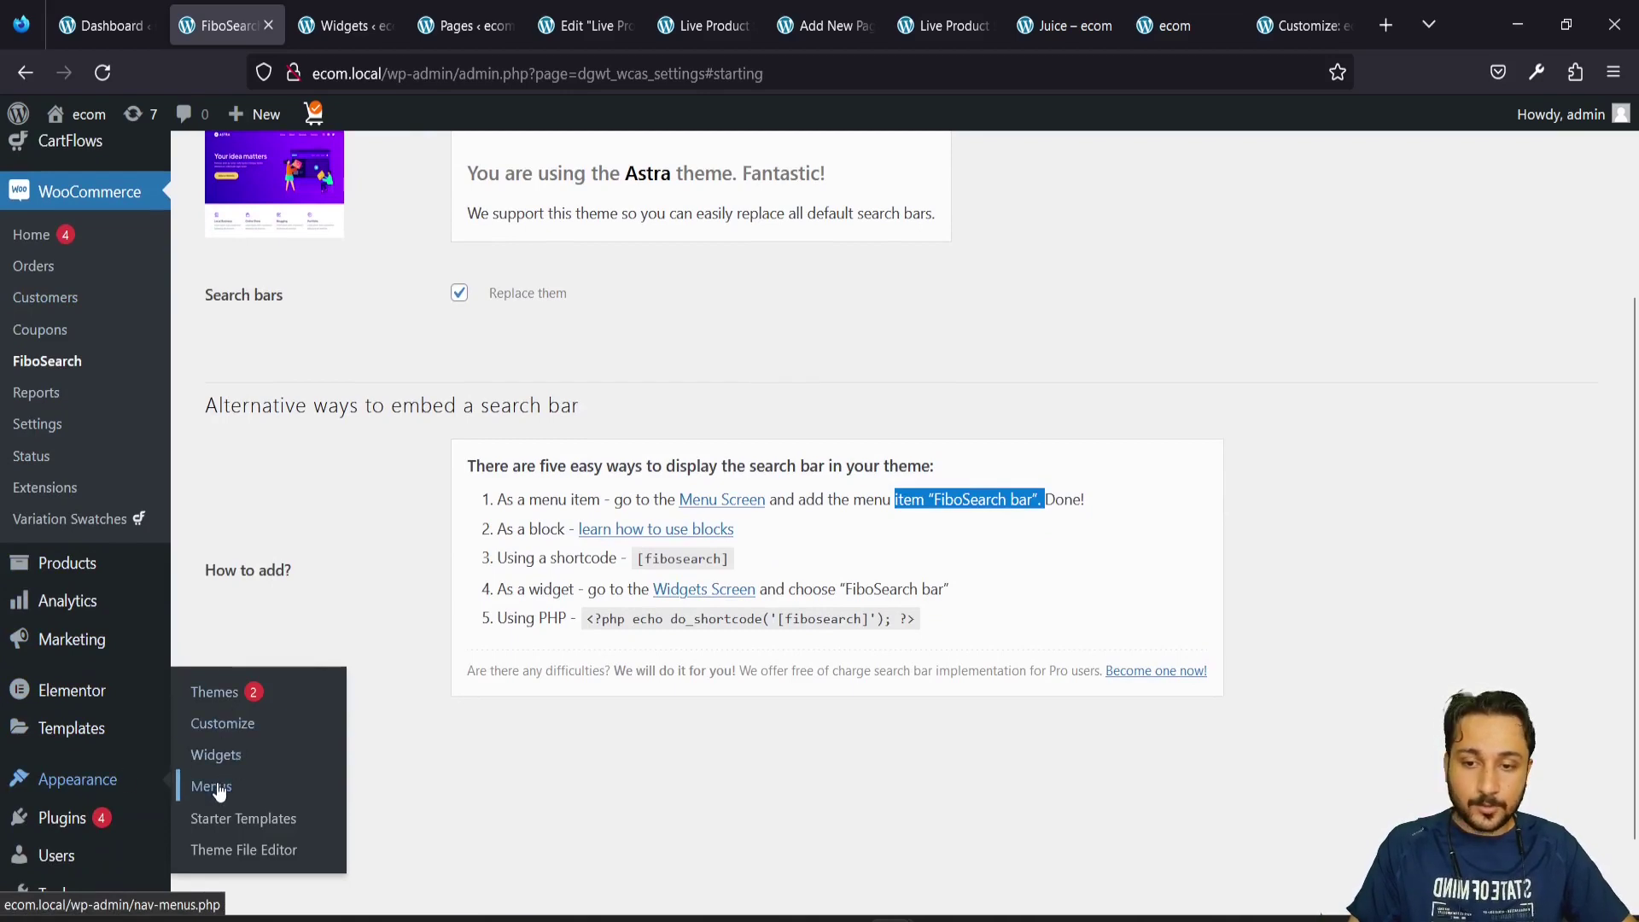
left_click(219, 789)
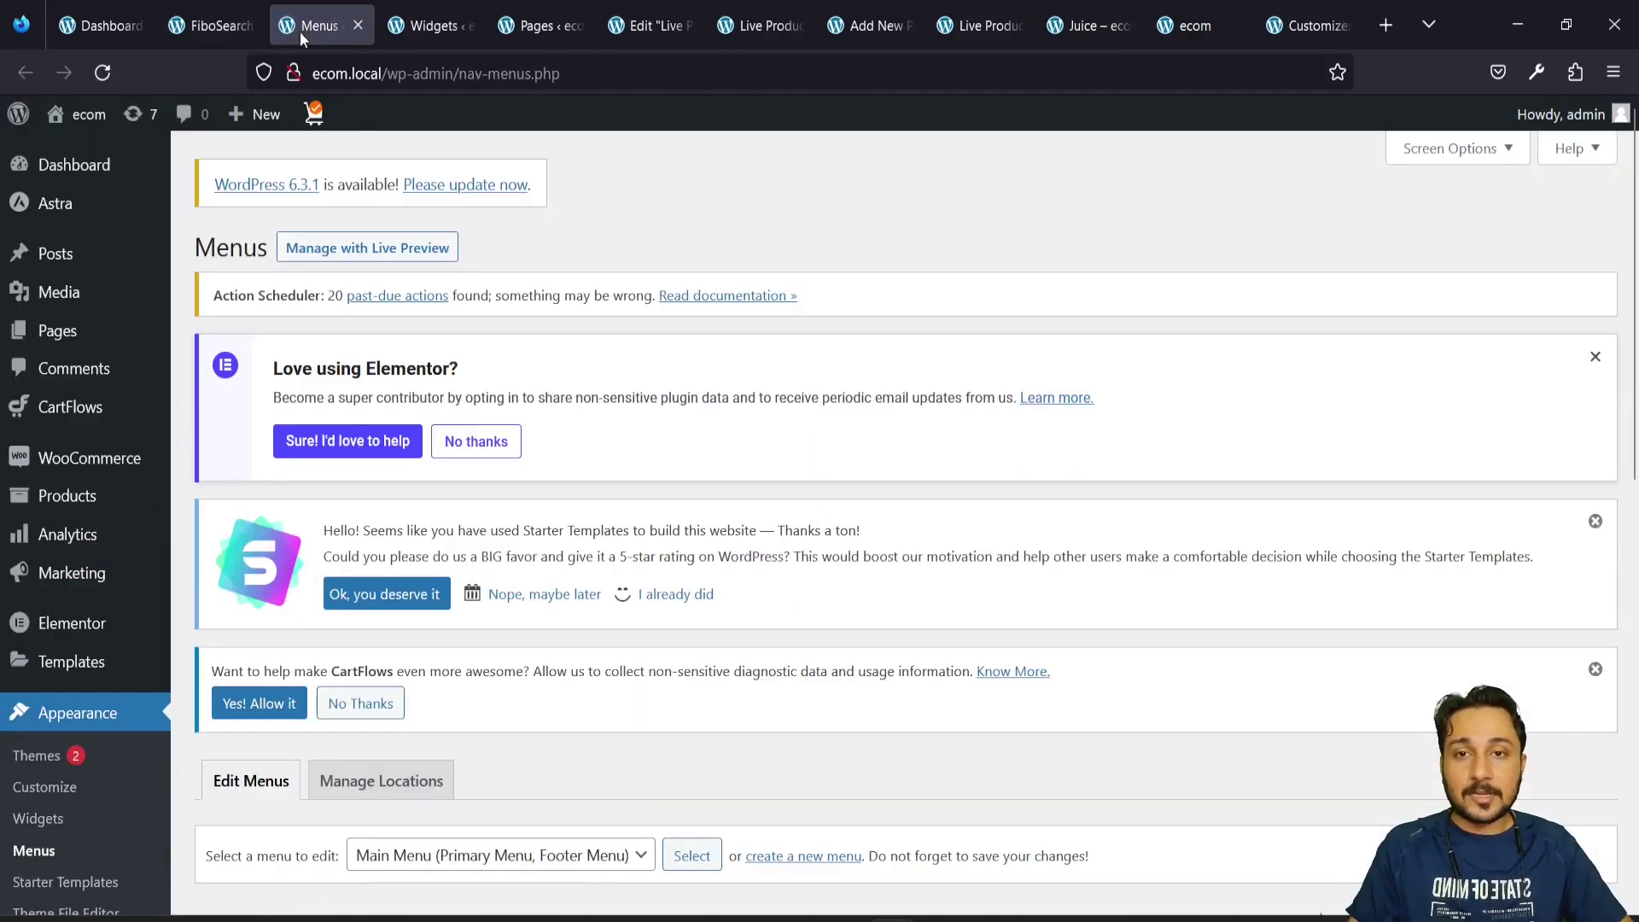
scroll(602, 538, "down", 3)
scroll(602, 538, "down", 7)
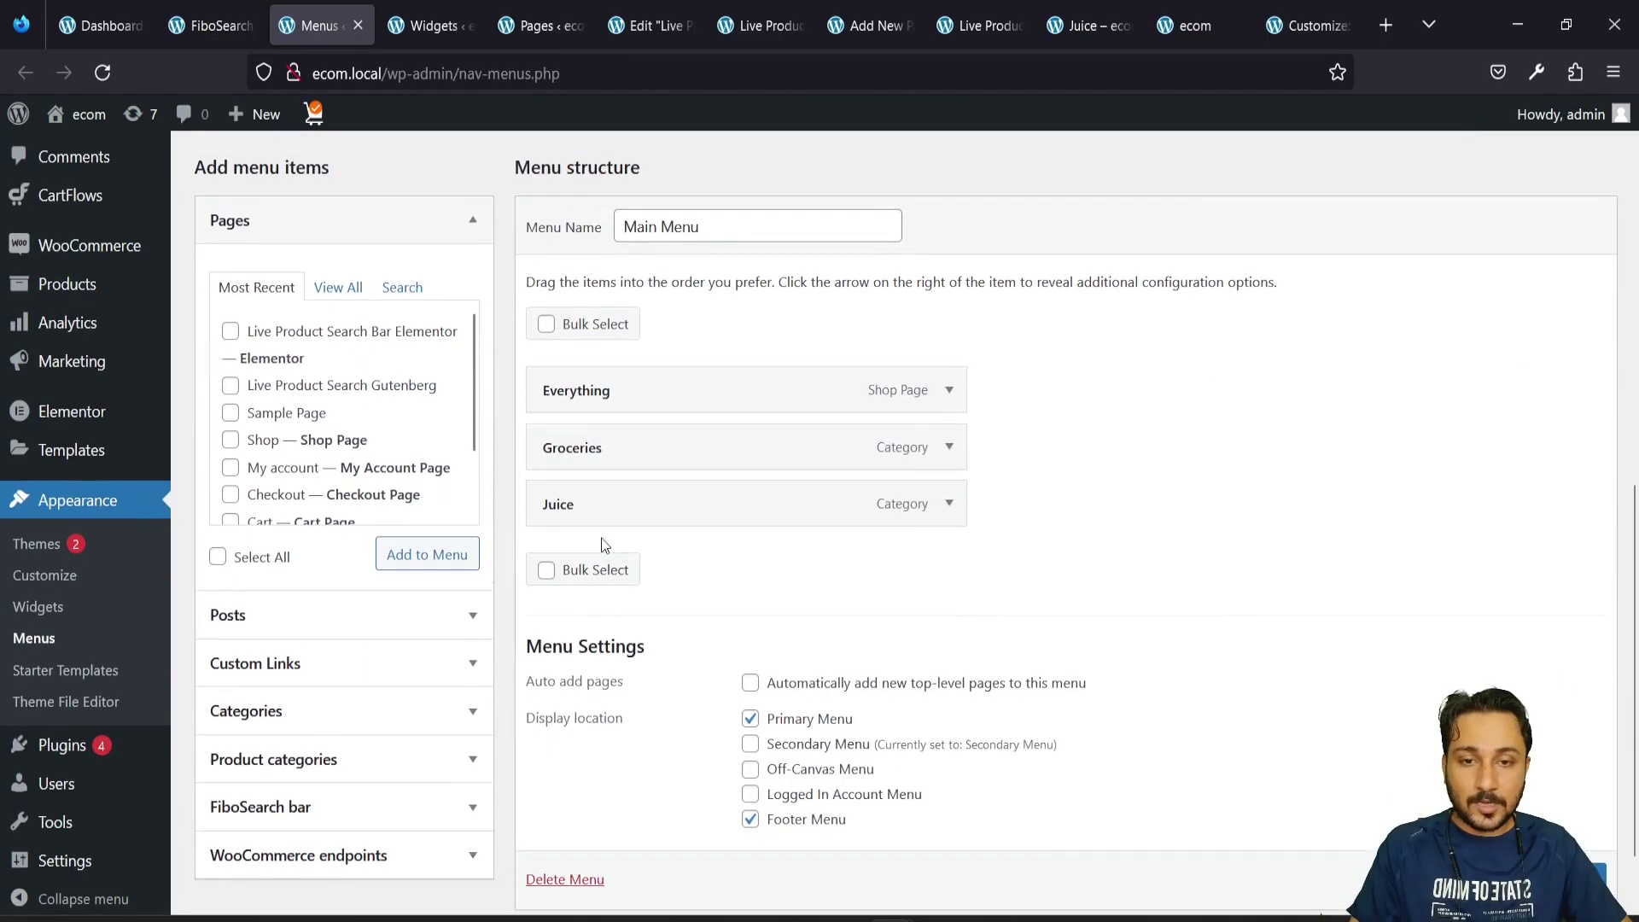
scroll(604, 544, "up", 1)
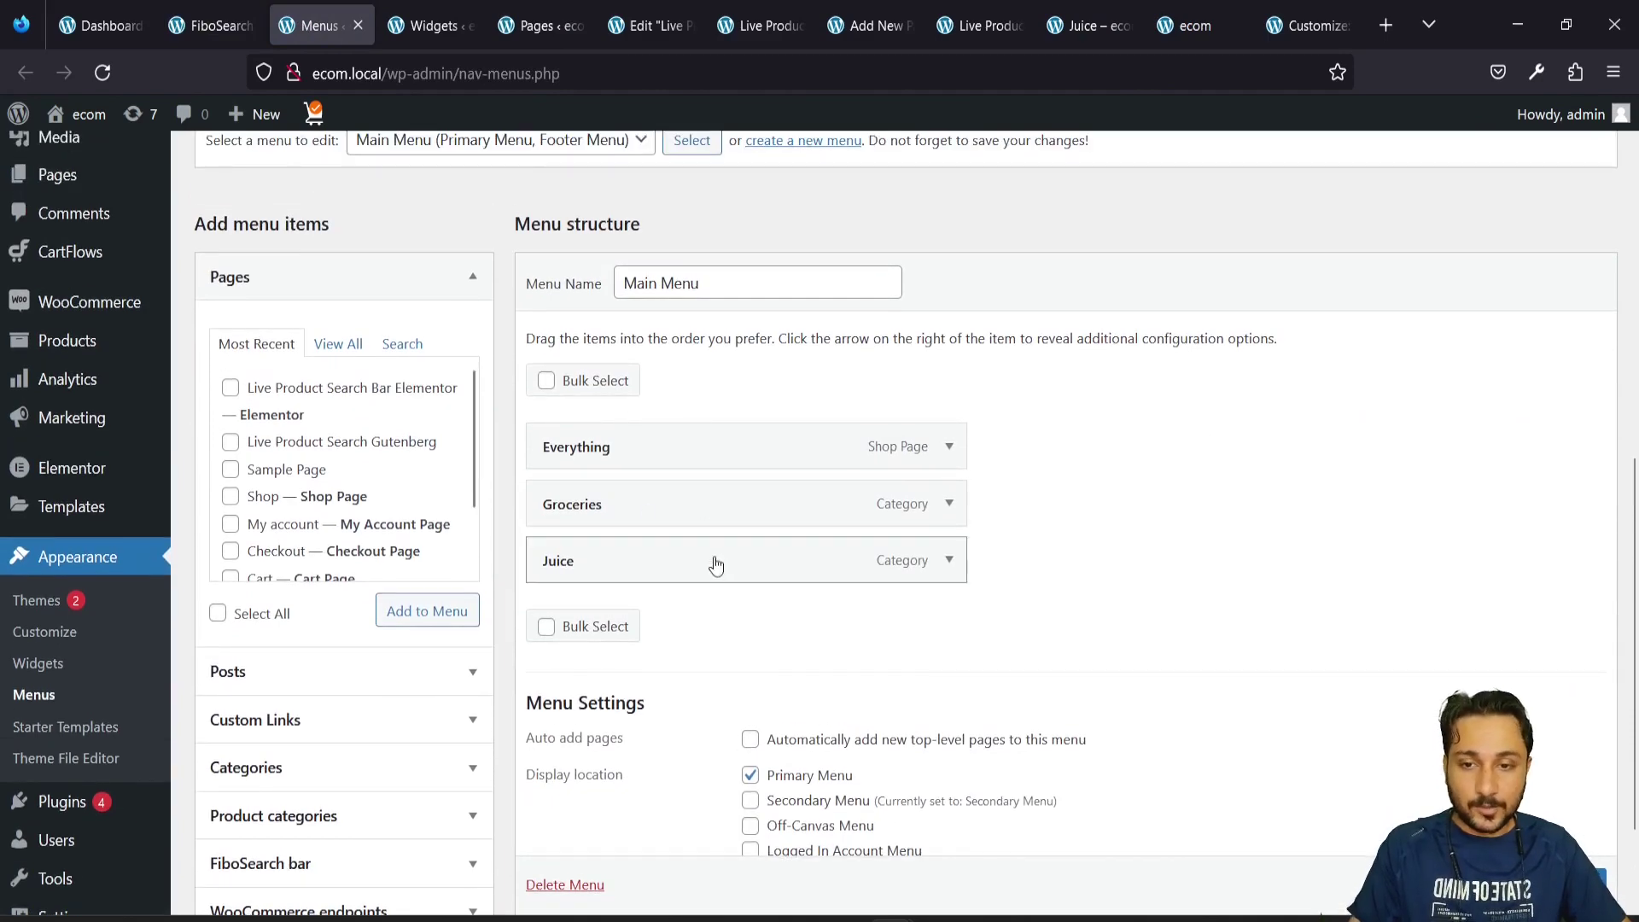
scroll(424, 640, "down", 3)
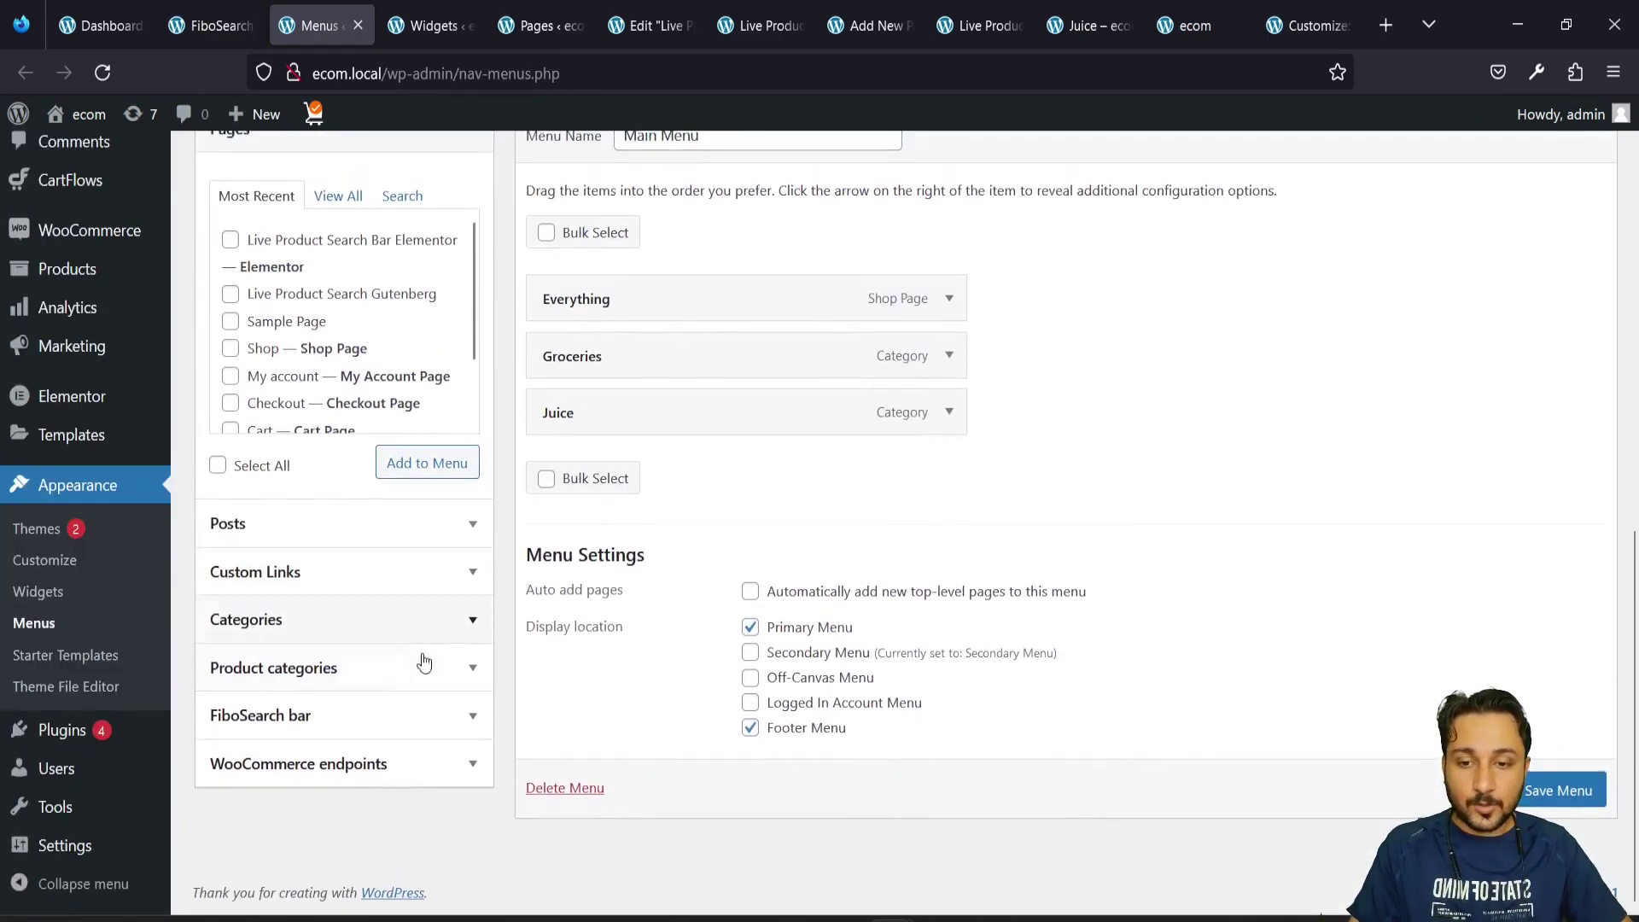
left_click(429, 728)
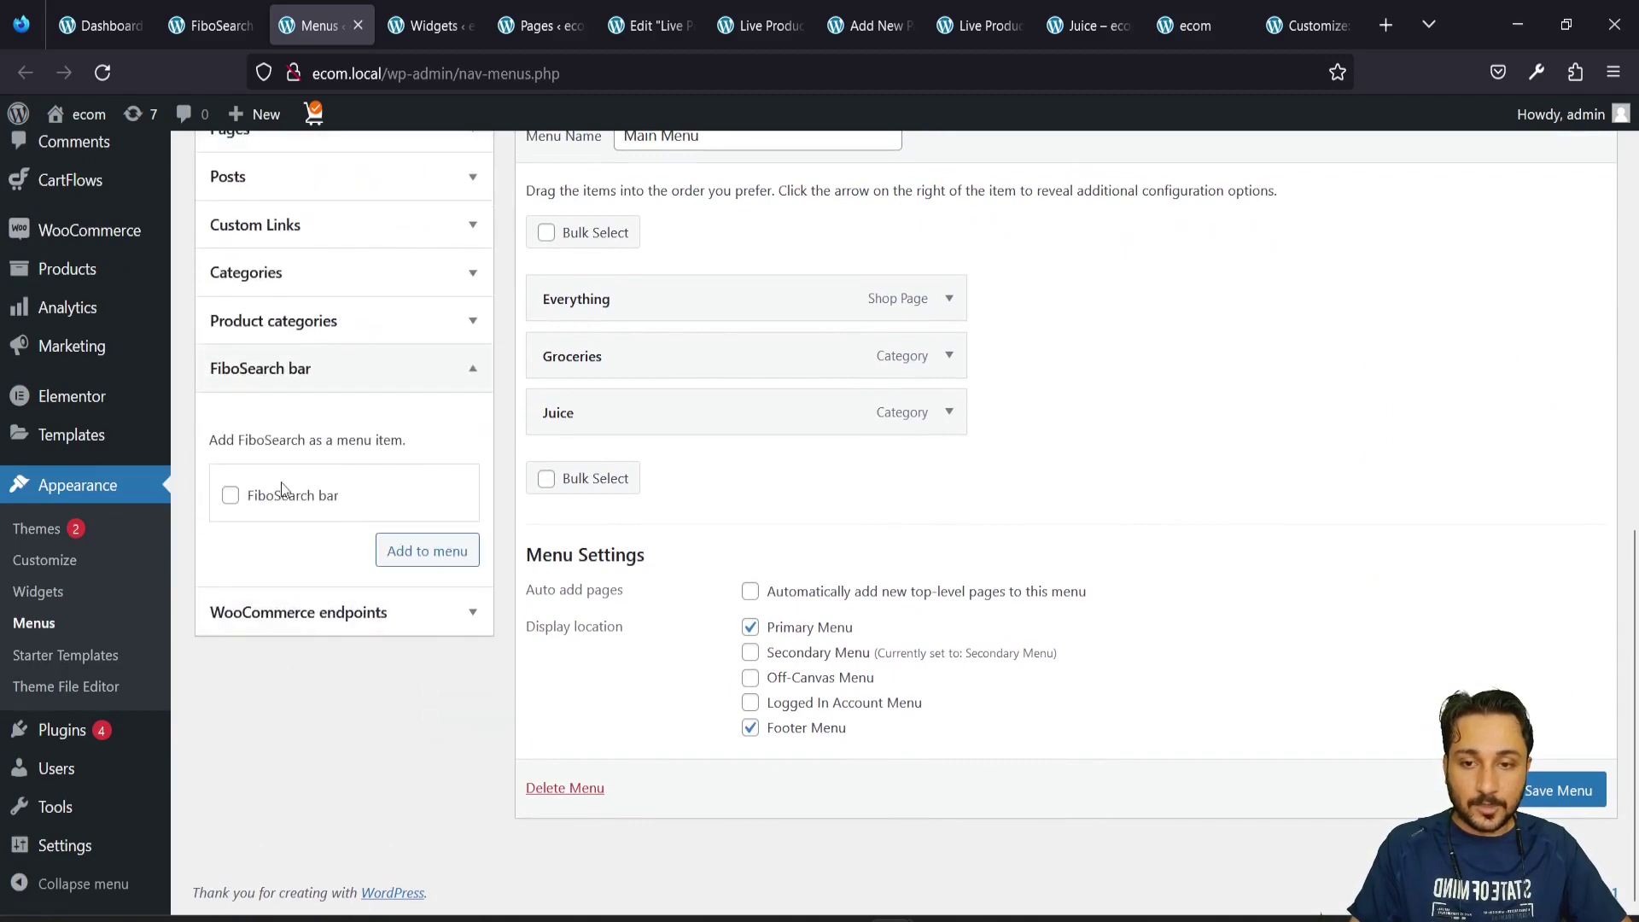
left_click(246, 499)
left_click(400, 550)
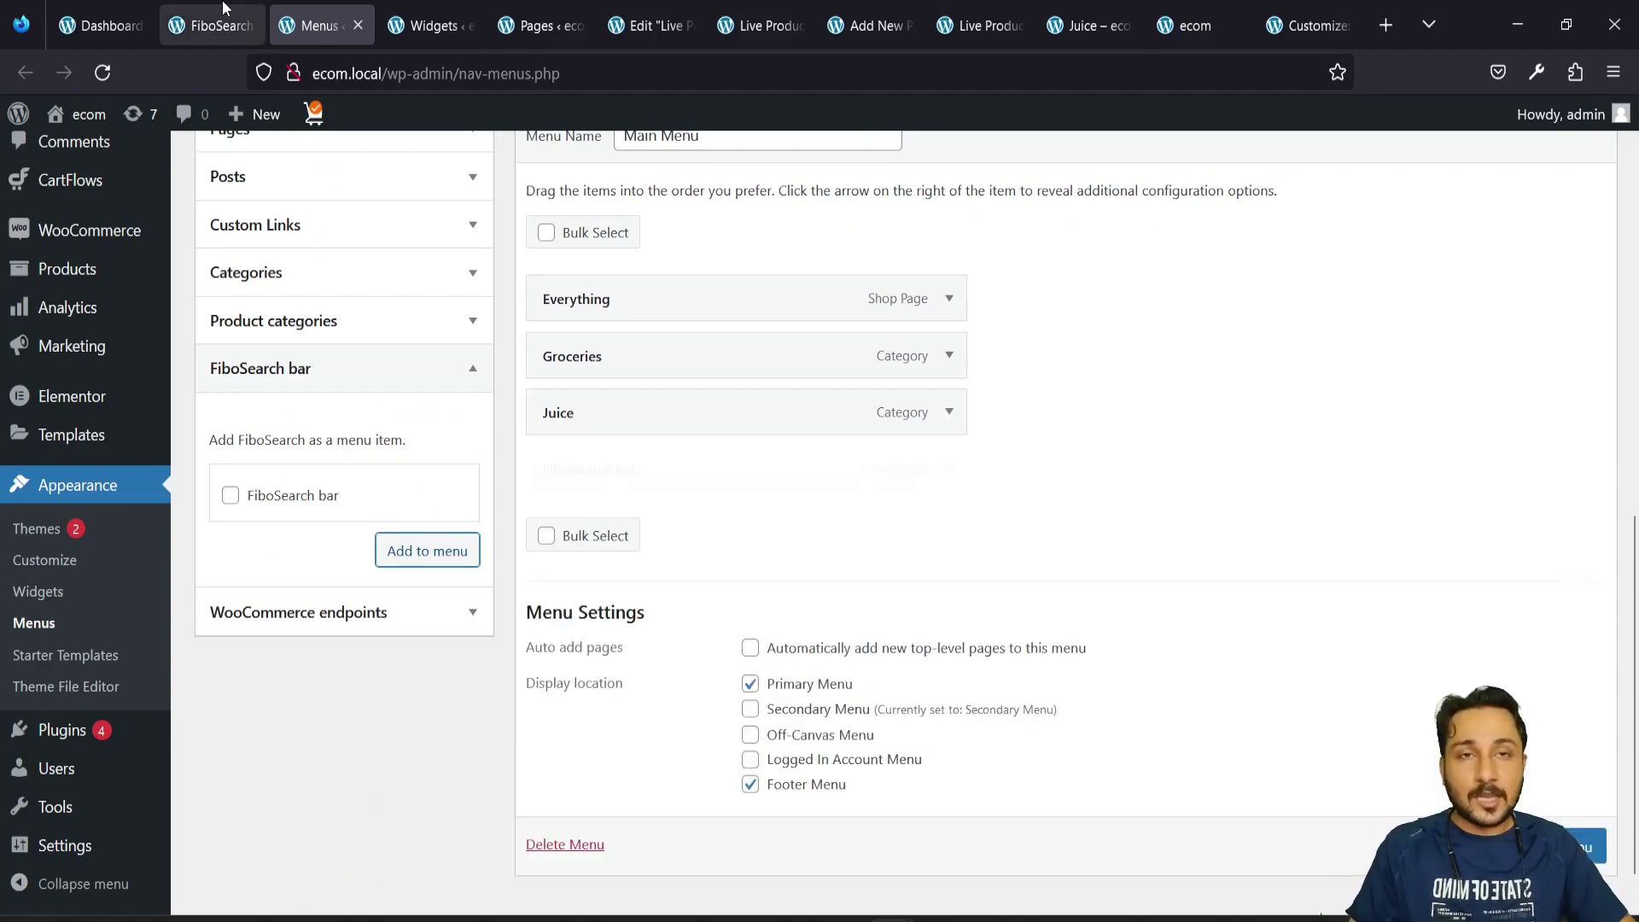
left_click(209, 26)
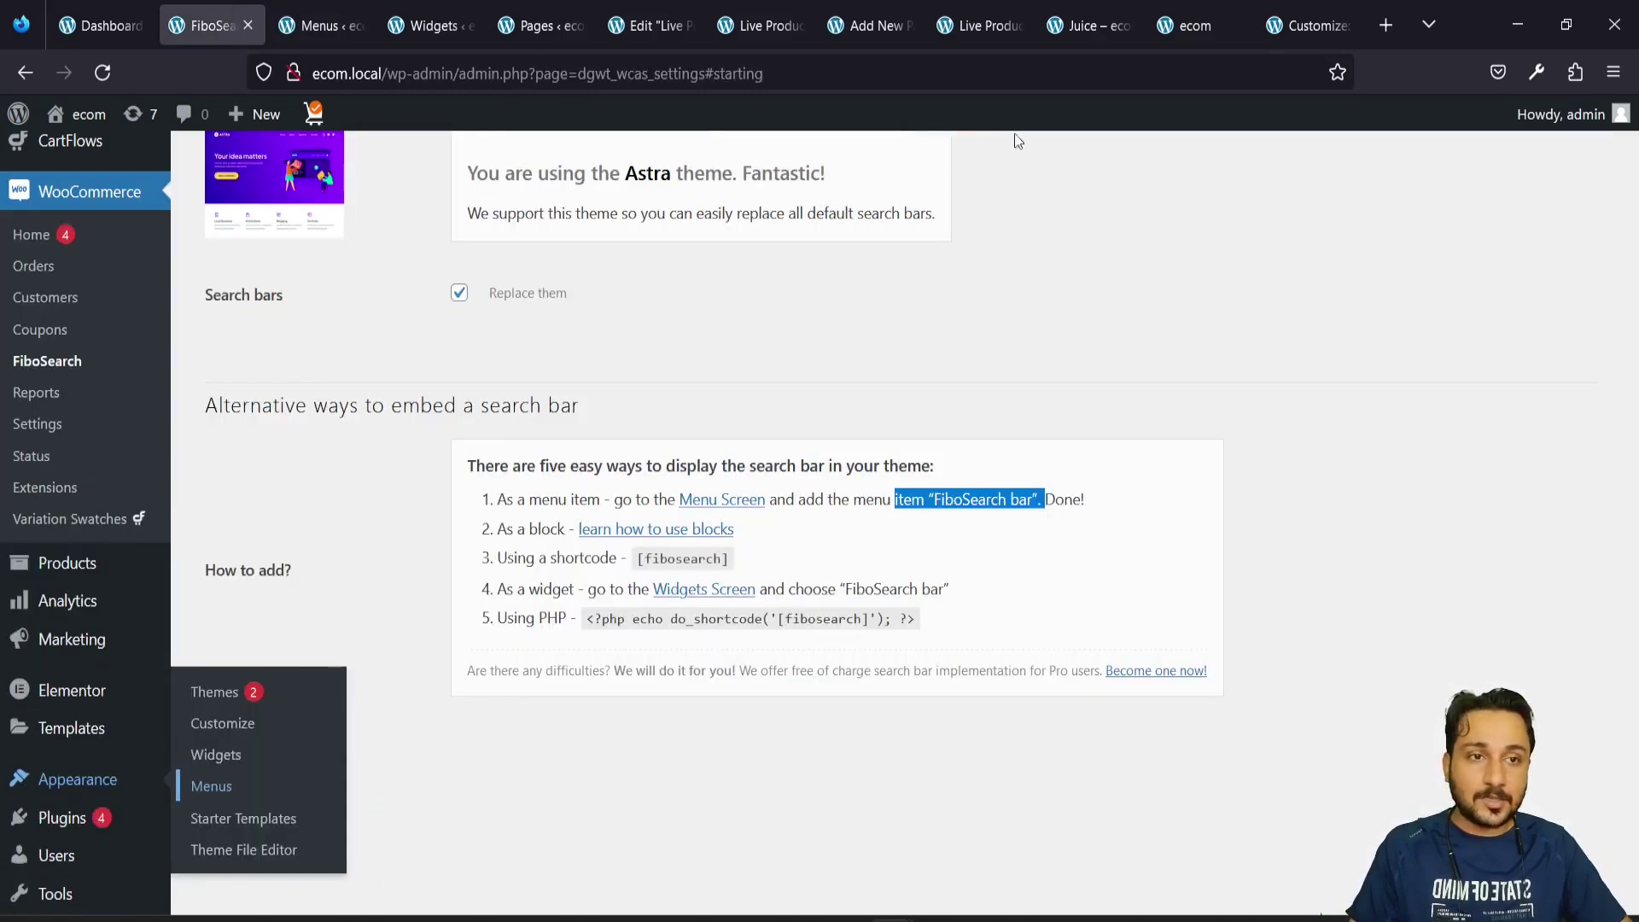
left_click(1319, 9)
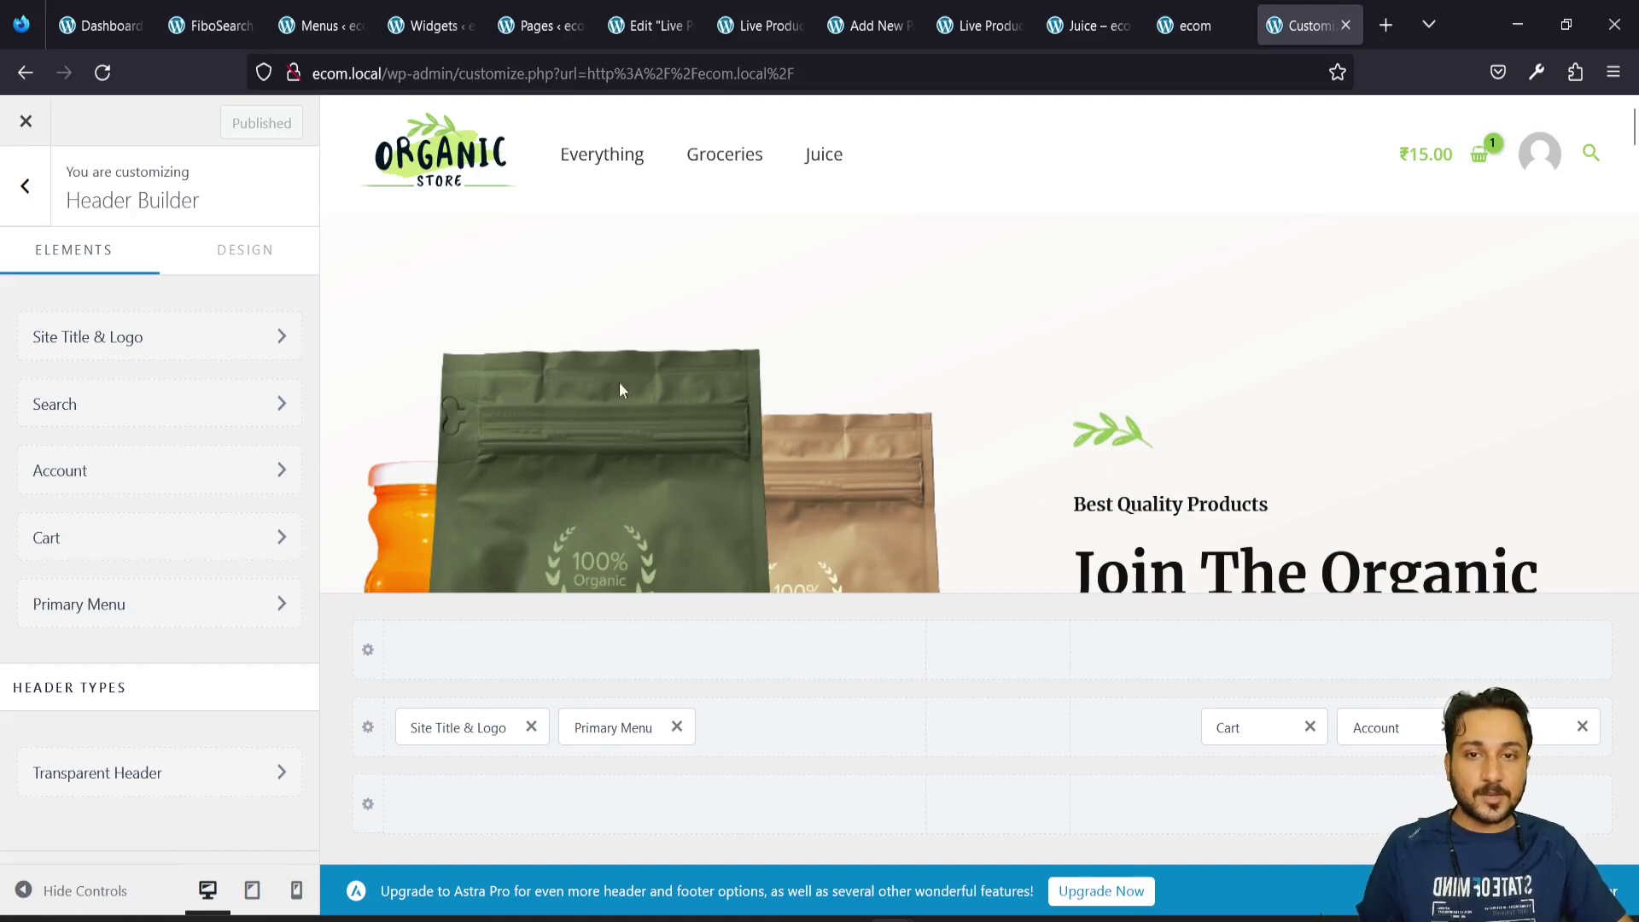
left_click(1195, 26)
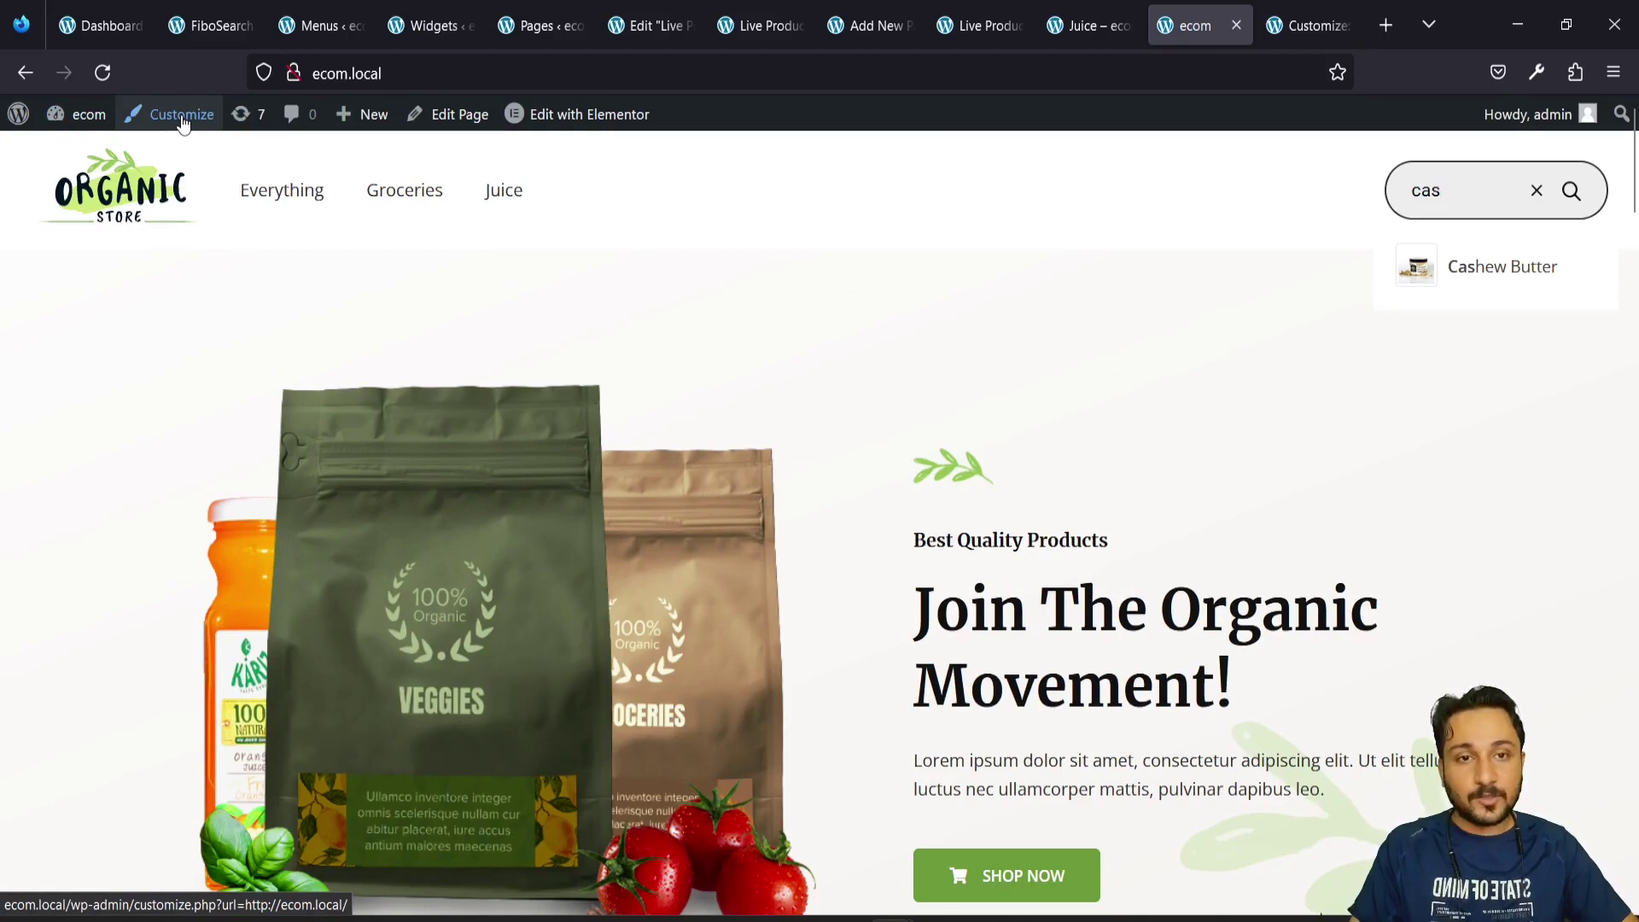
left_click(212, 26)
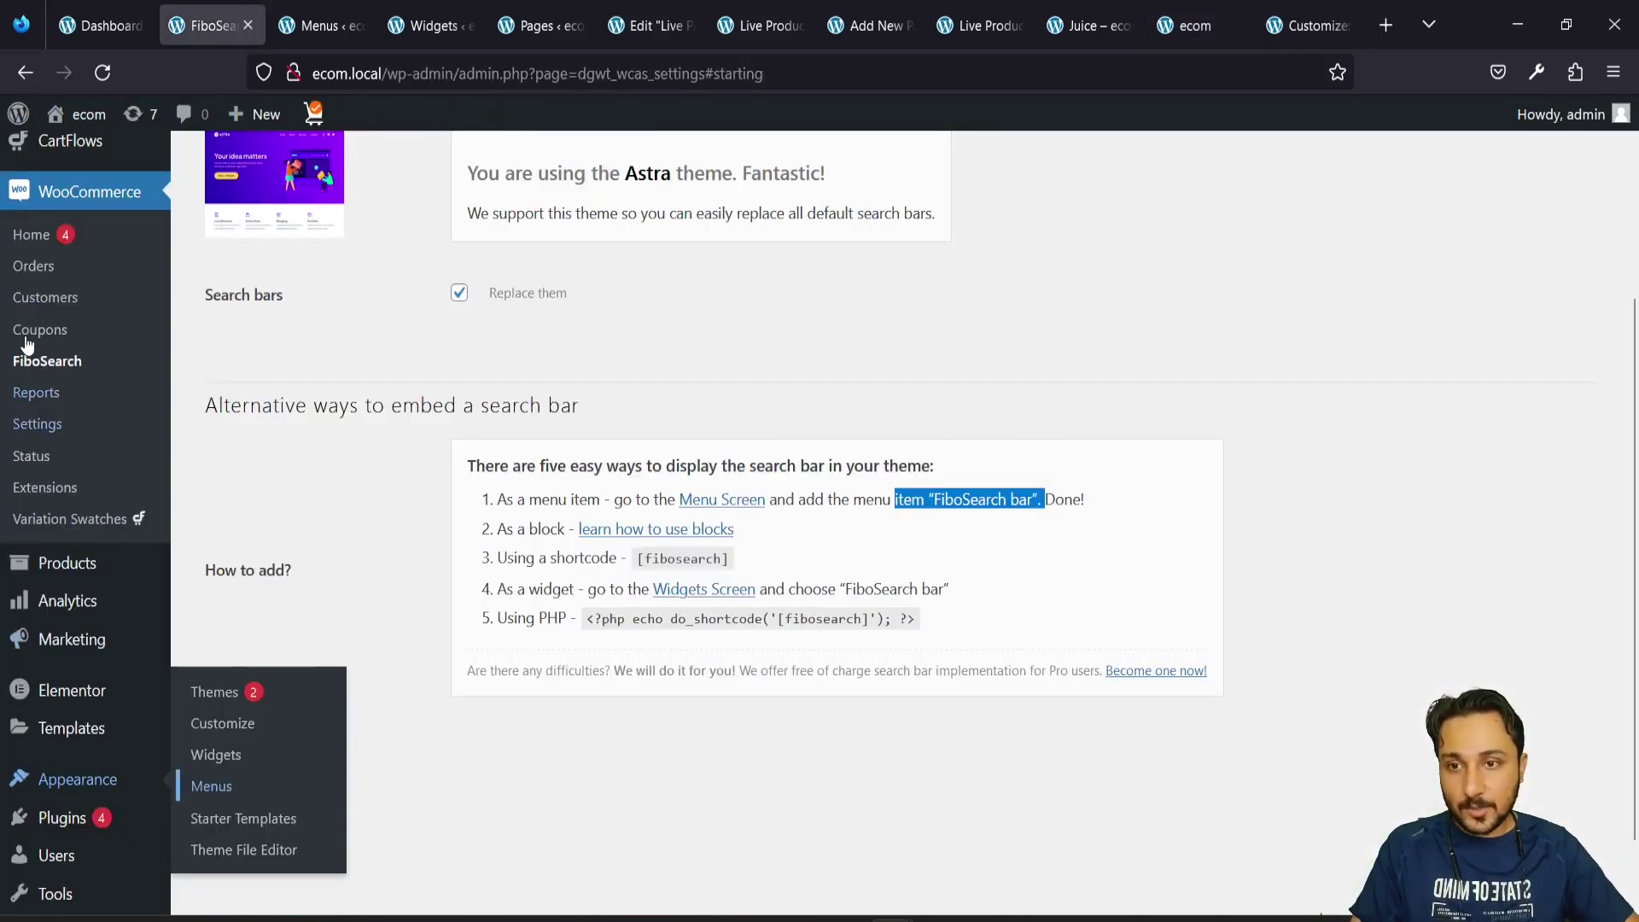
scroll(84, 668, "down", 1)
mouse_move(98, 692)
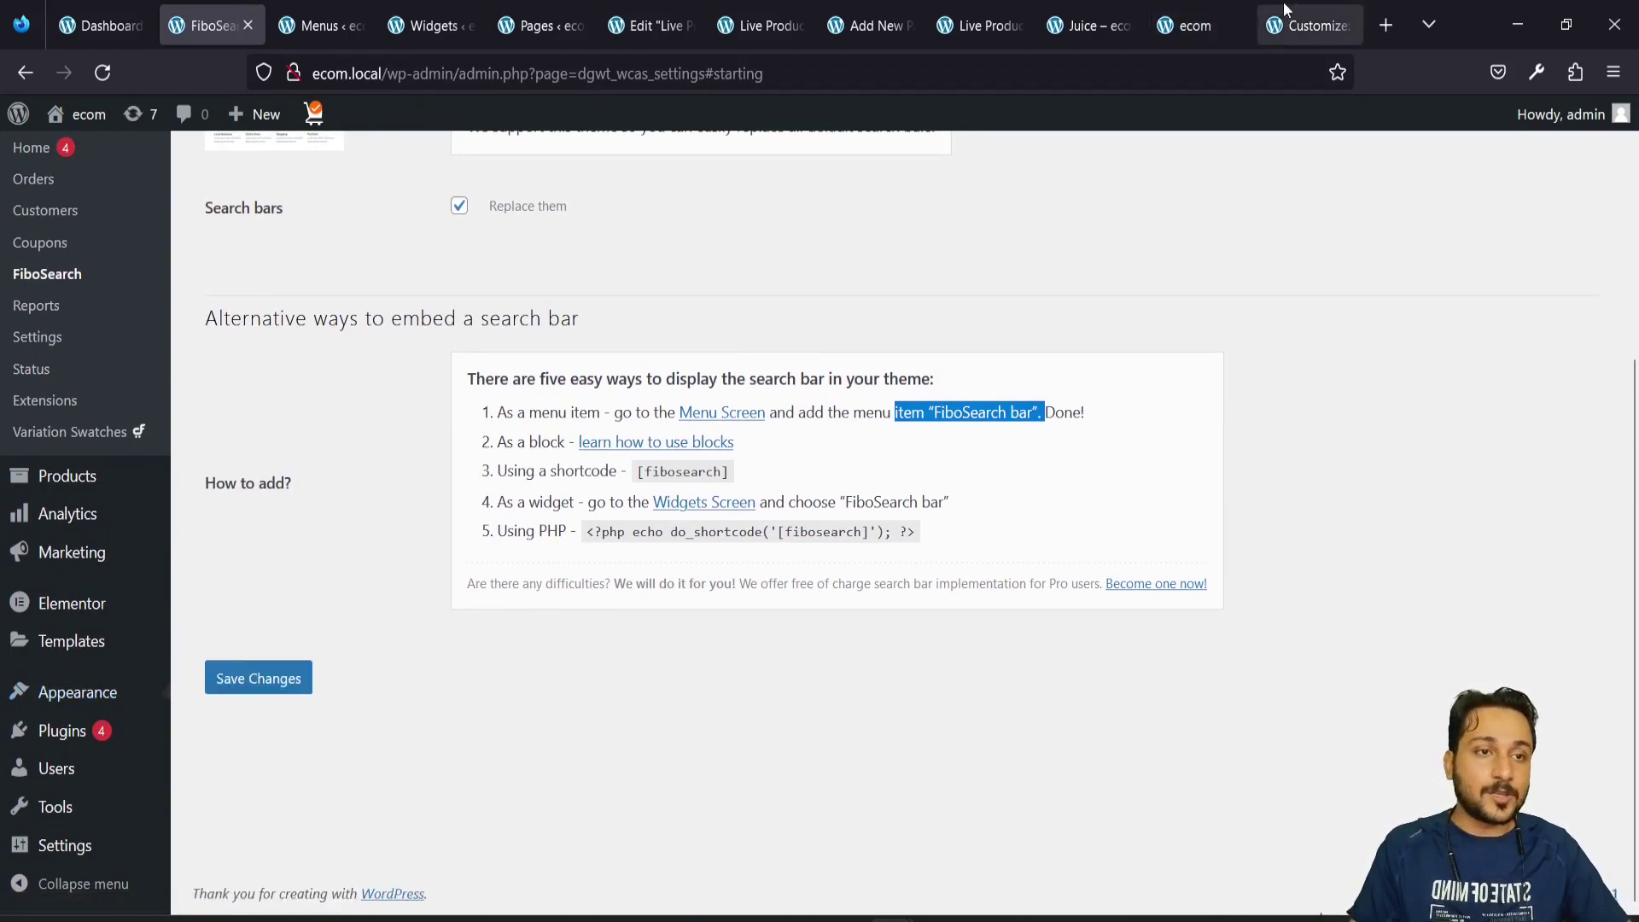
Reopen the Header Builder in the theme customizer and view the settings of the header's Search element
left_click(1297, 25)
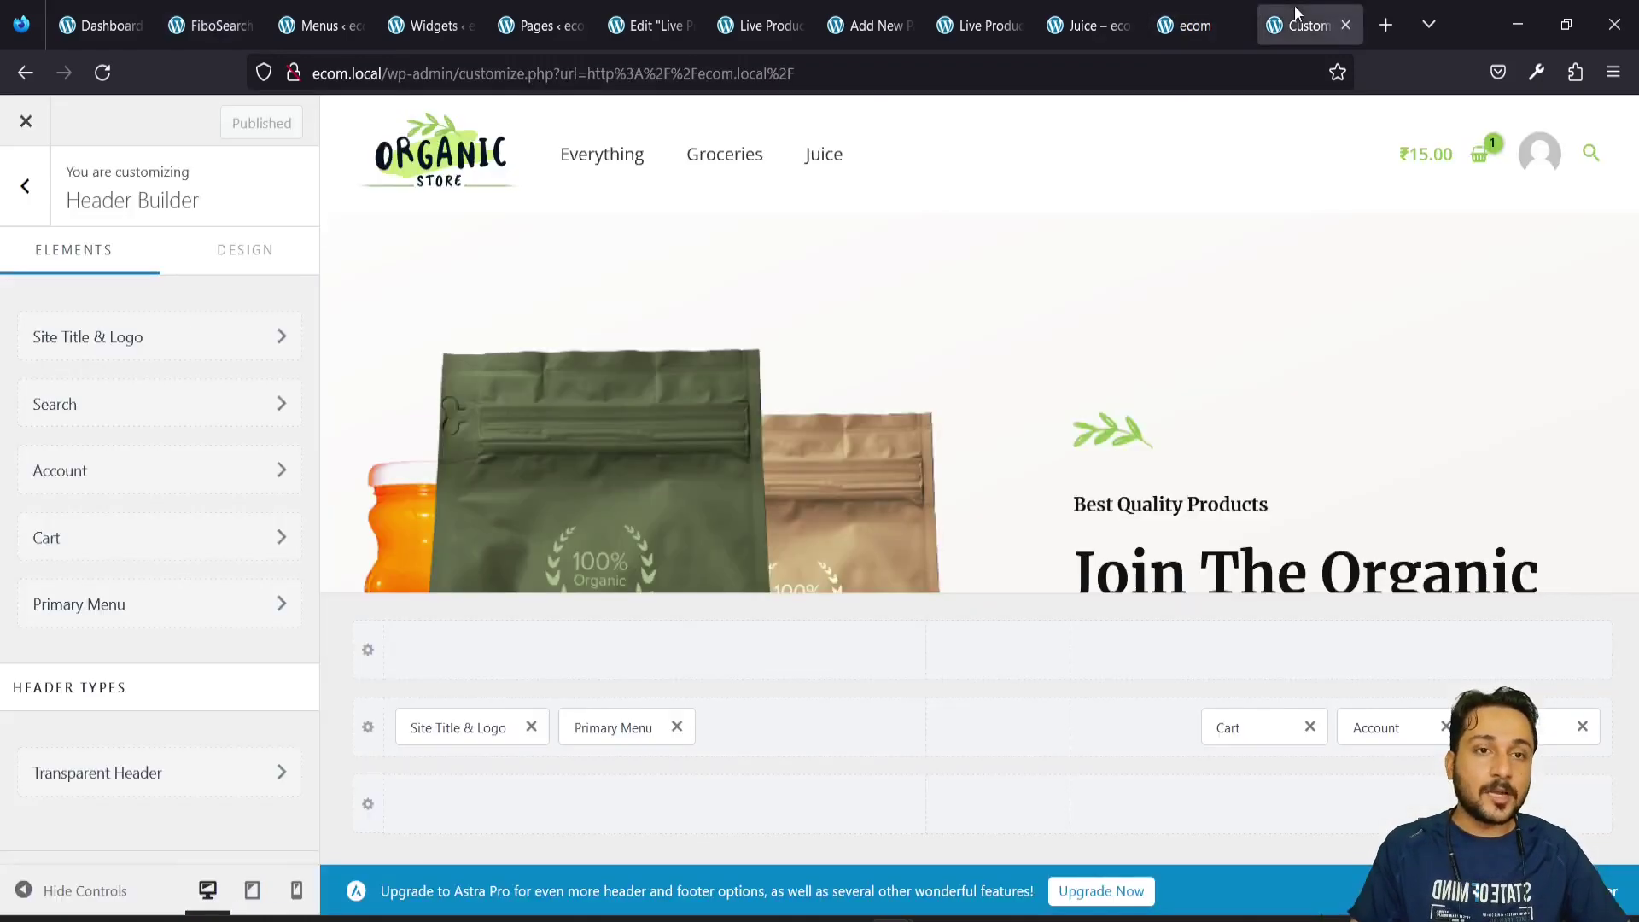
left_click(25, 186)
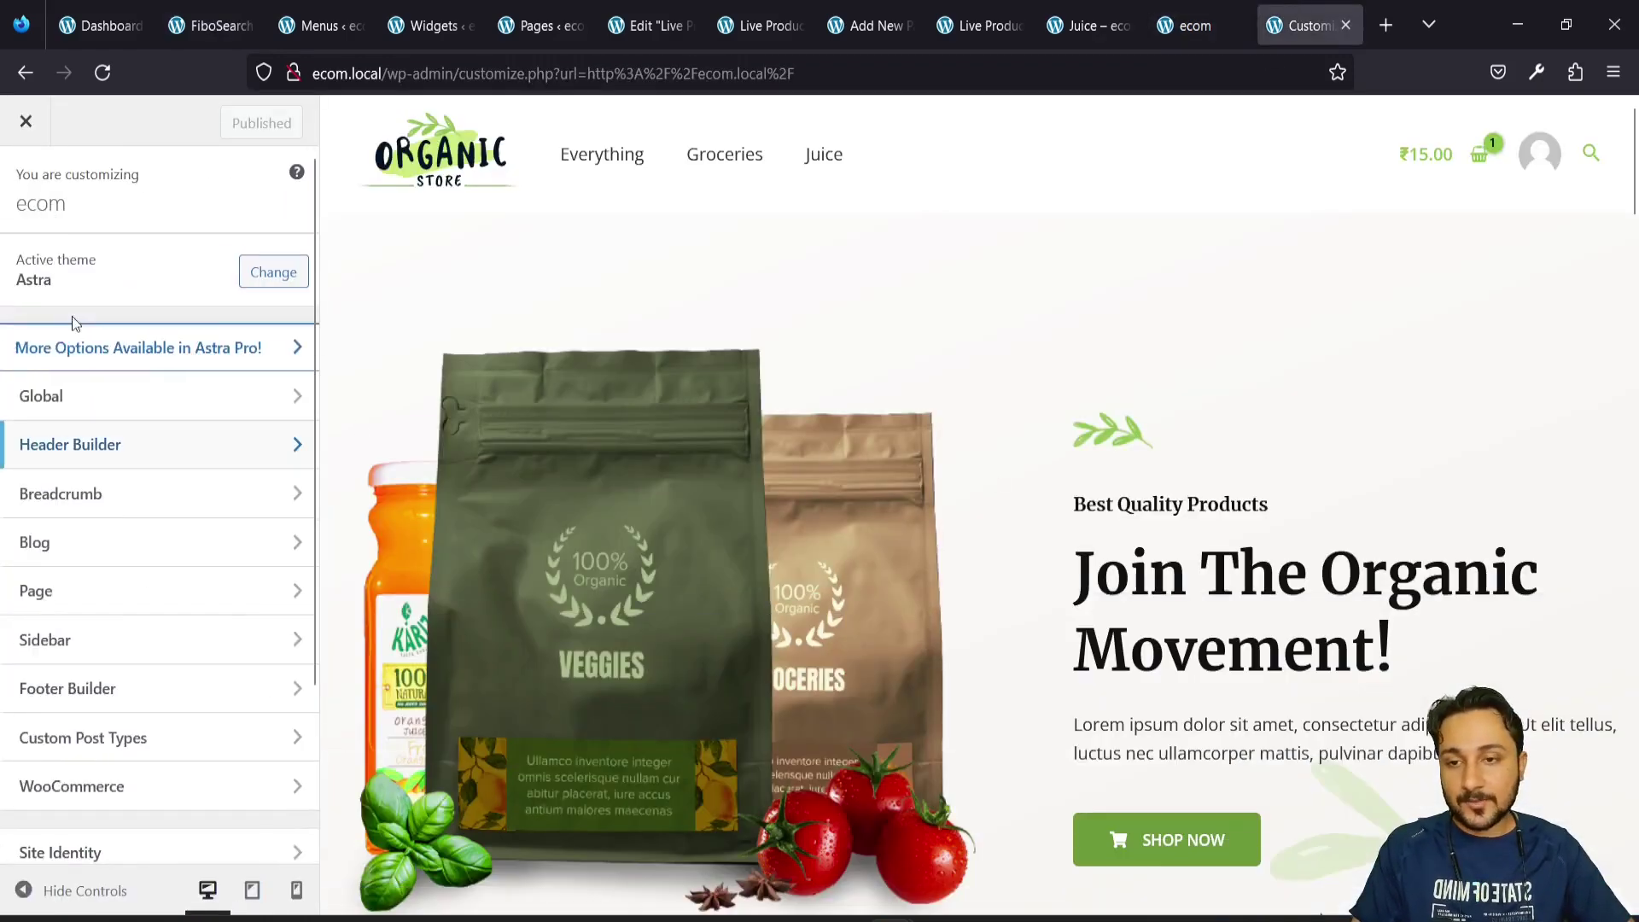
left_click(101, 459)
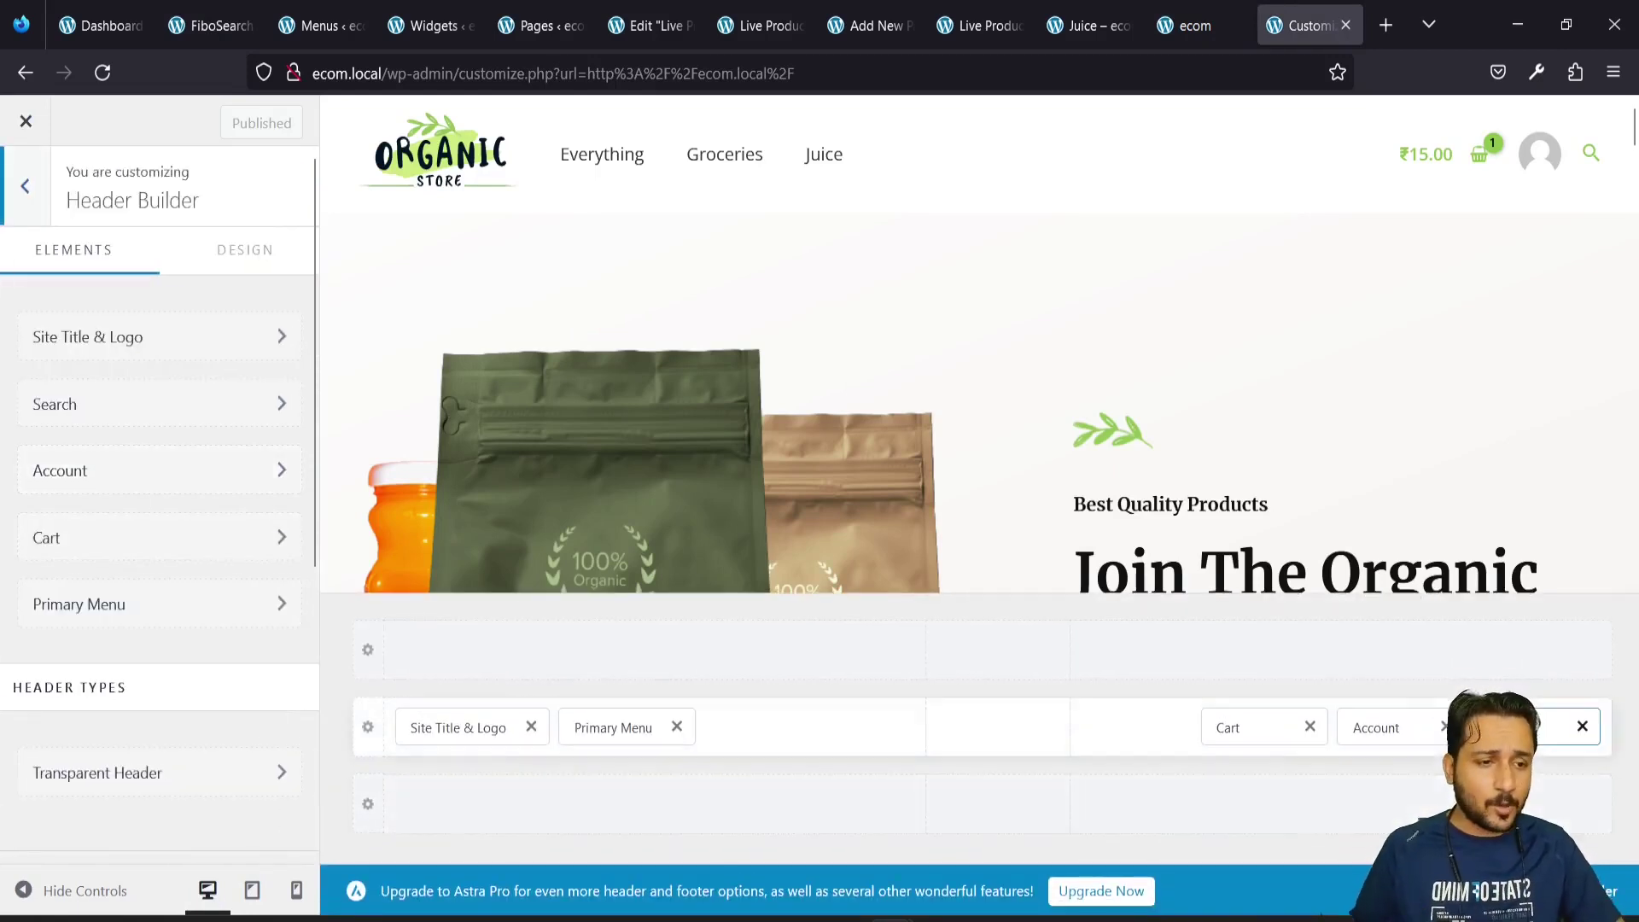
left_click(1502, 727)
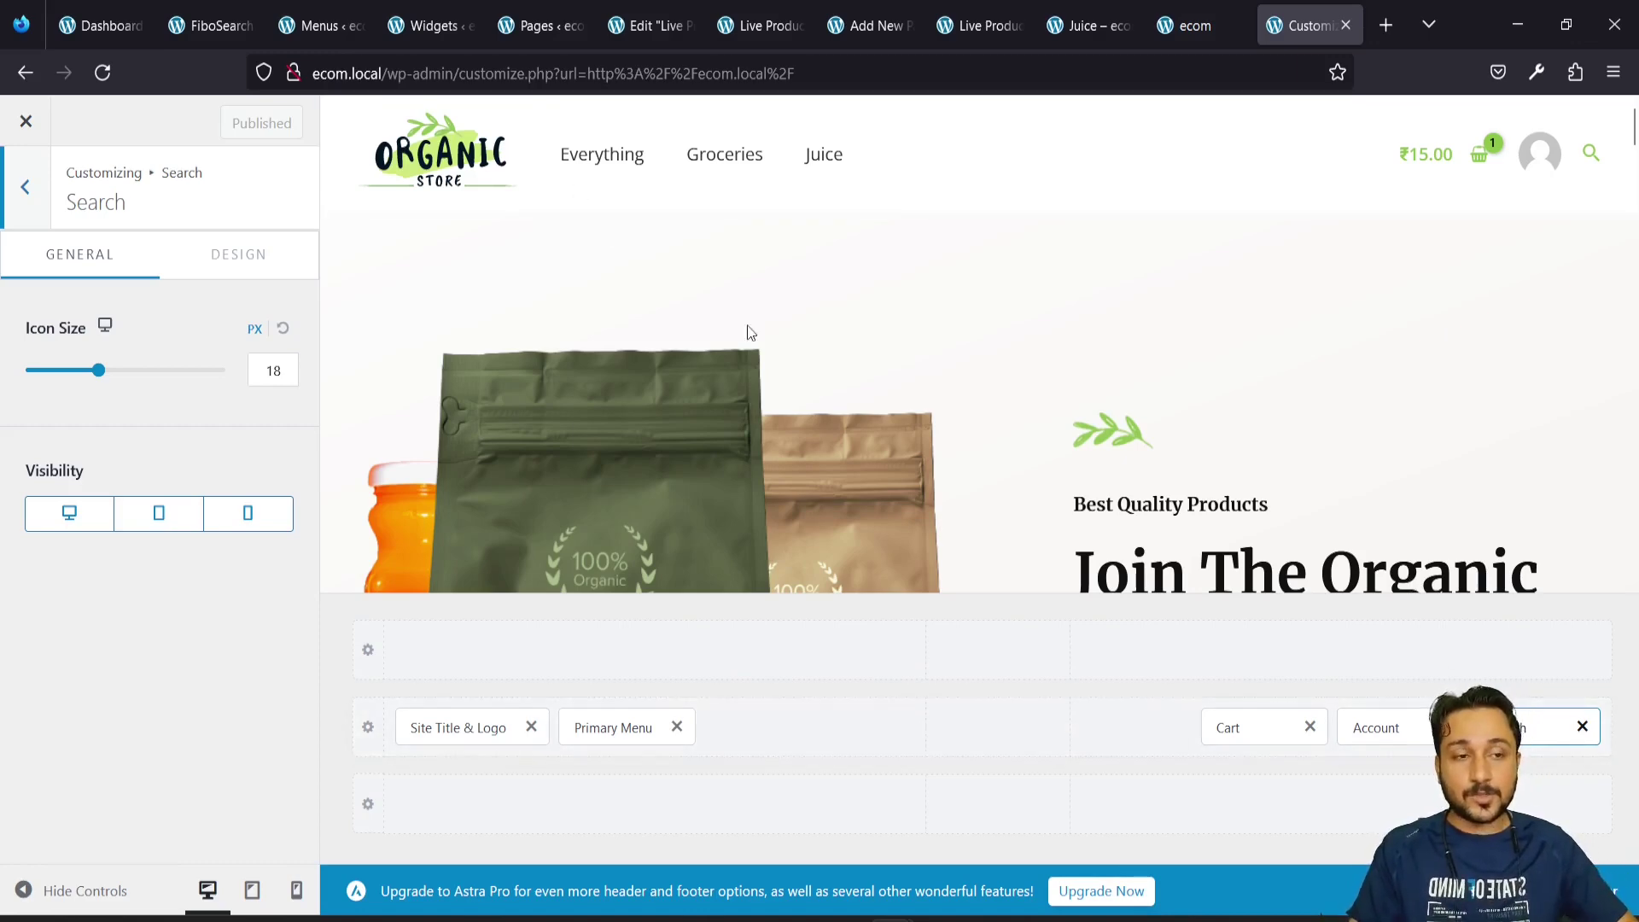
Return to the menu editor and save the Main Menu with its FiboSearch bar item
left_click(328, 10)
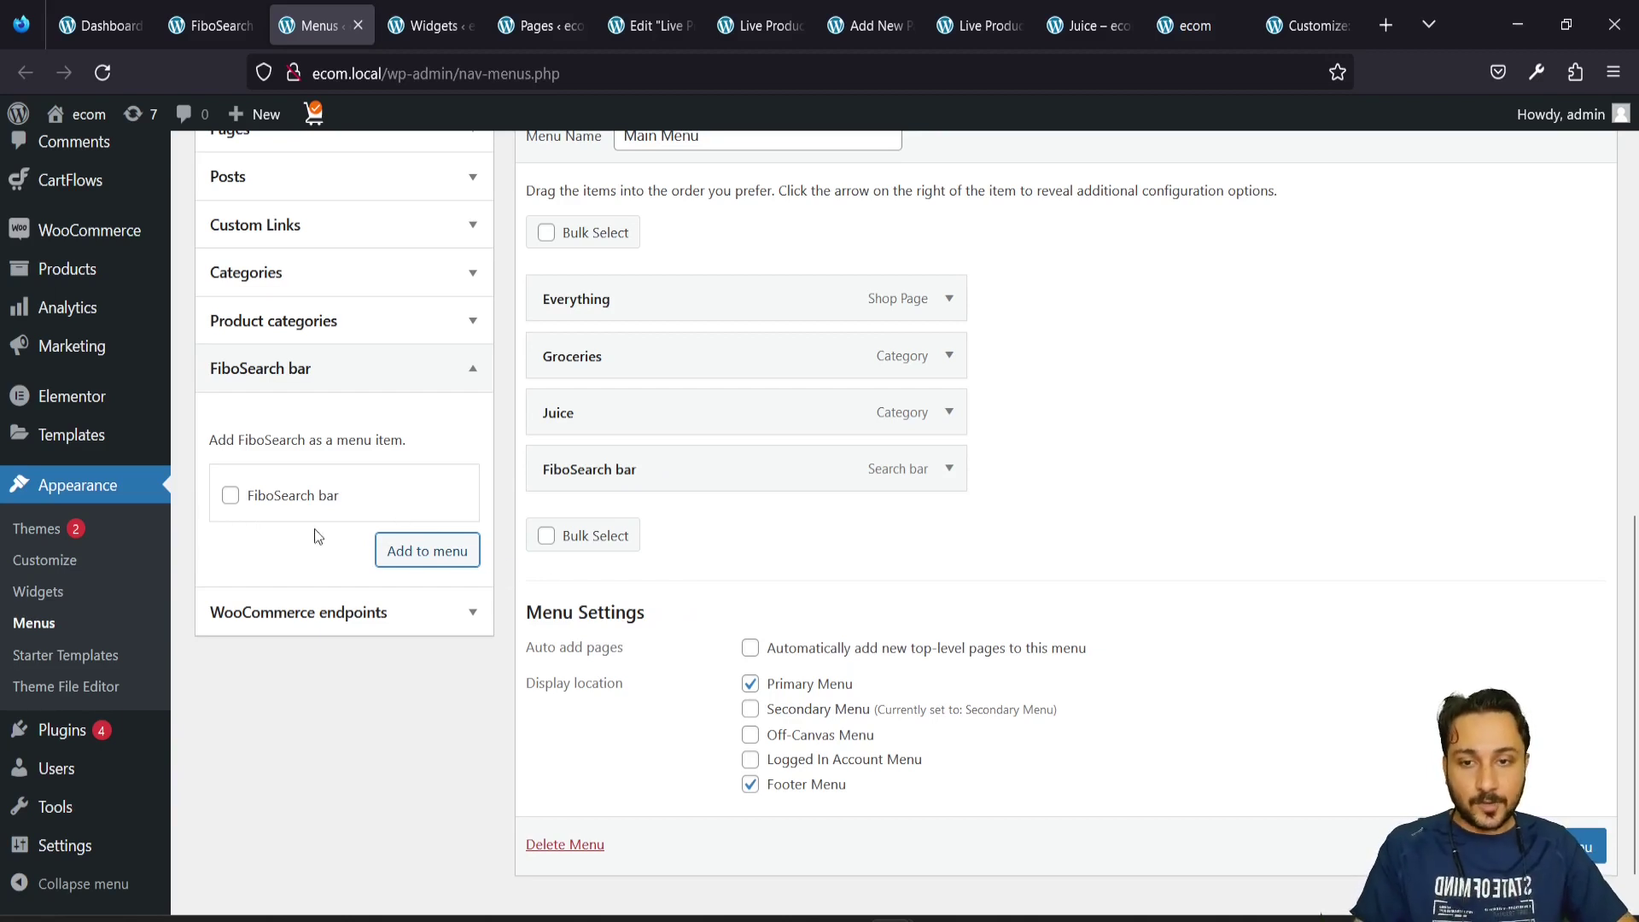
scroll(306, 473, "up", 2)
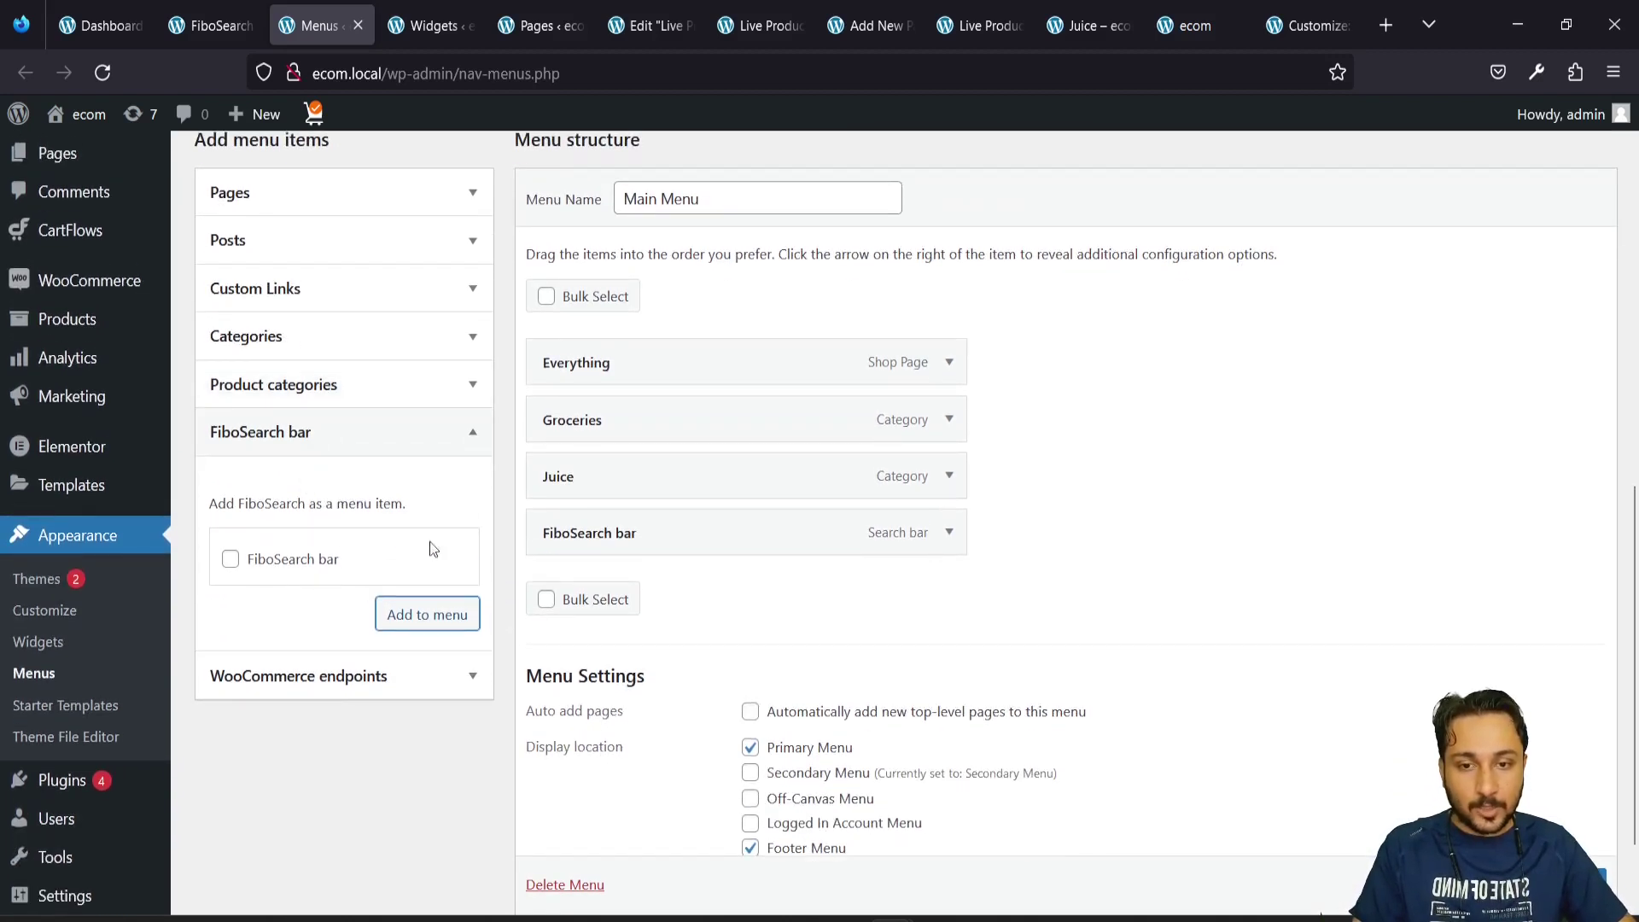
scroll(853, 512, "down", 2)
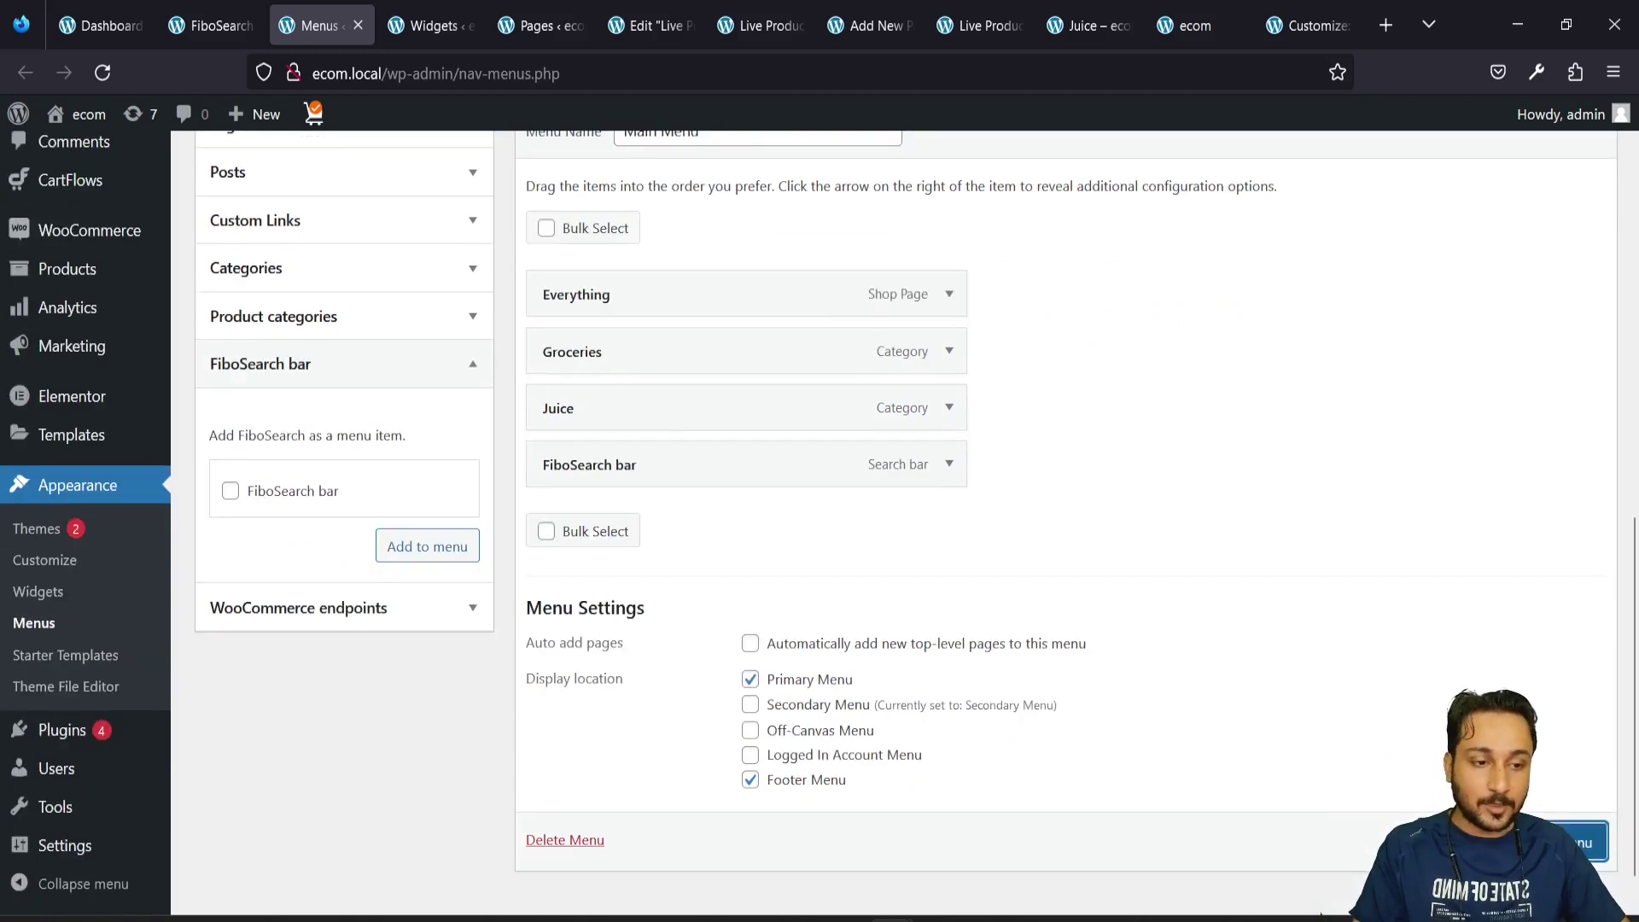
left_click(1583, 842)
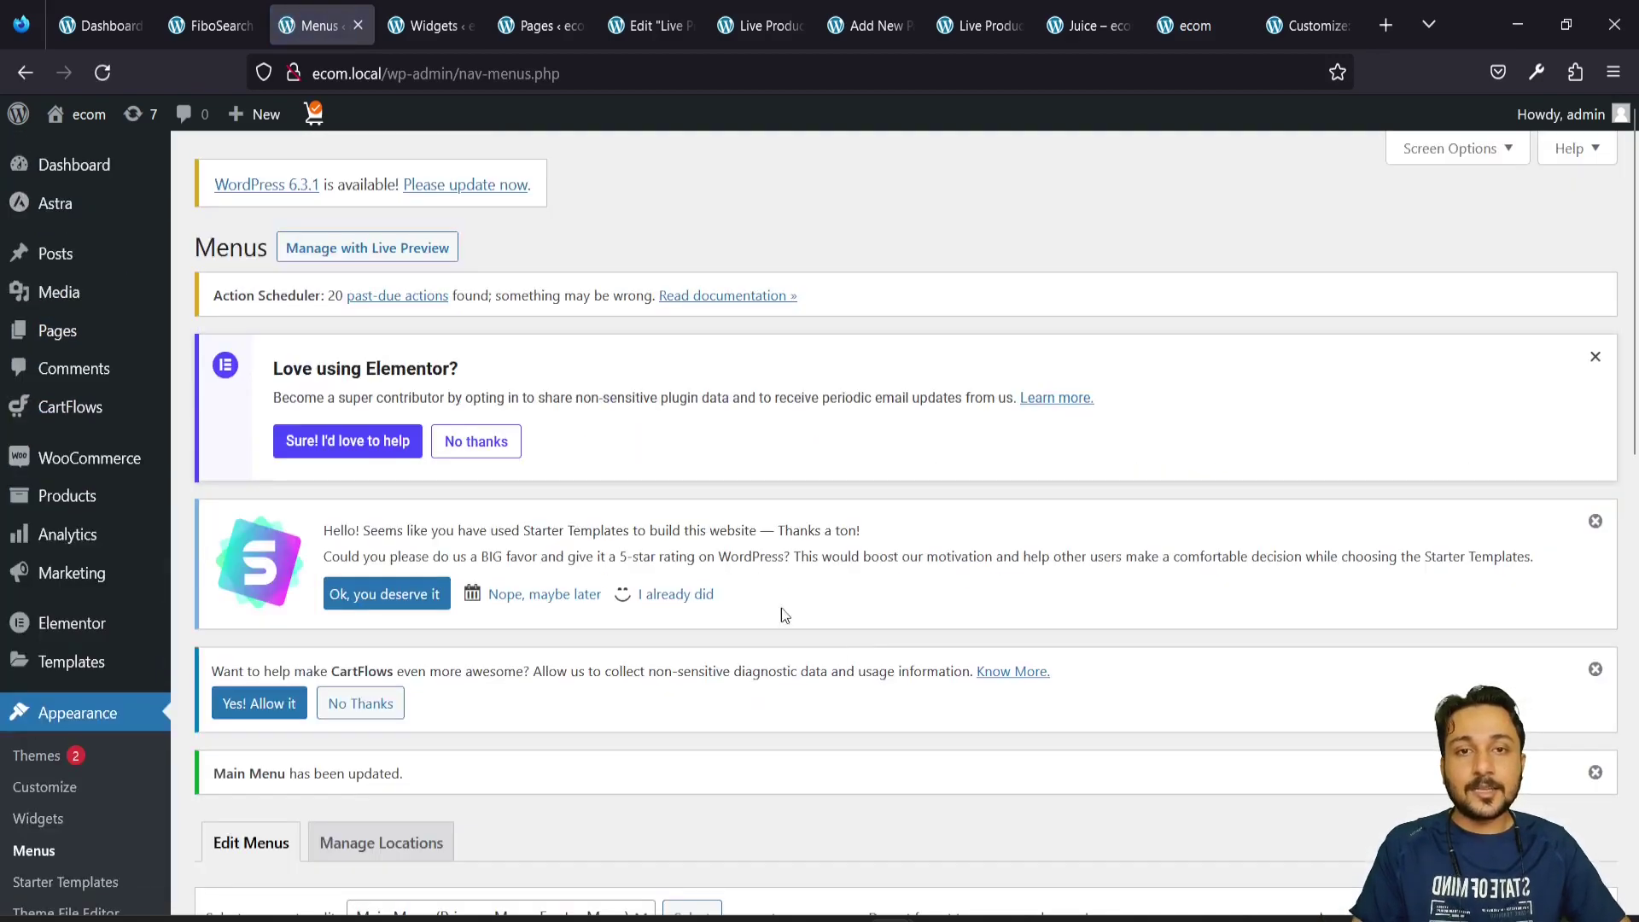
Reload the Juice category page, test the search bar in its navigation menu with "jui" and clear the term
left_click(1085, 26)
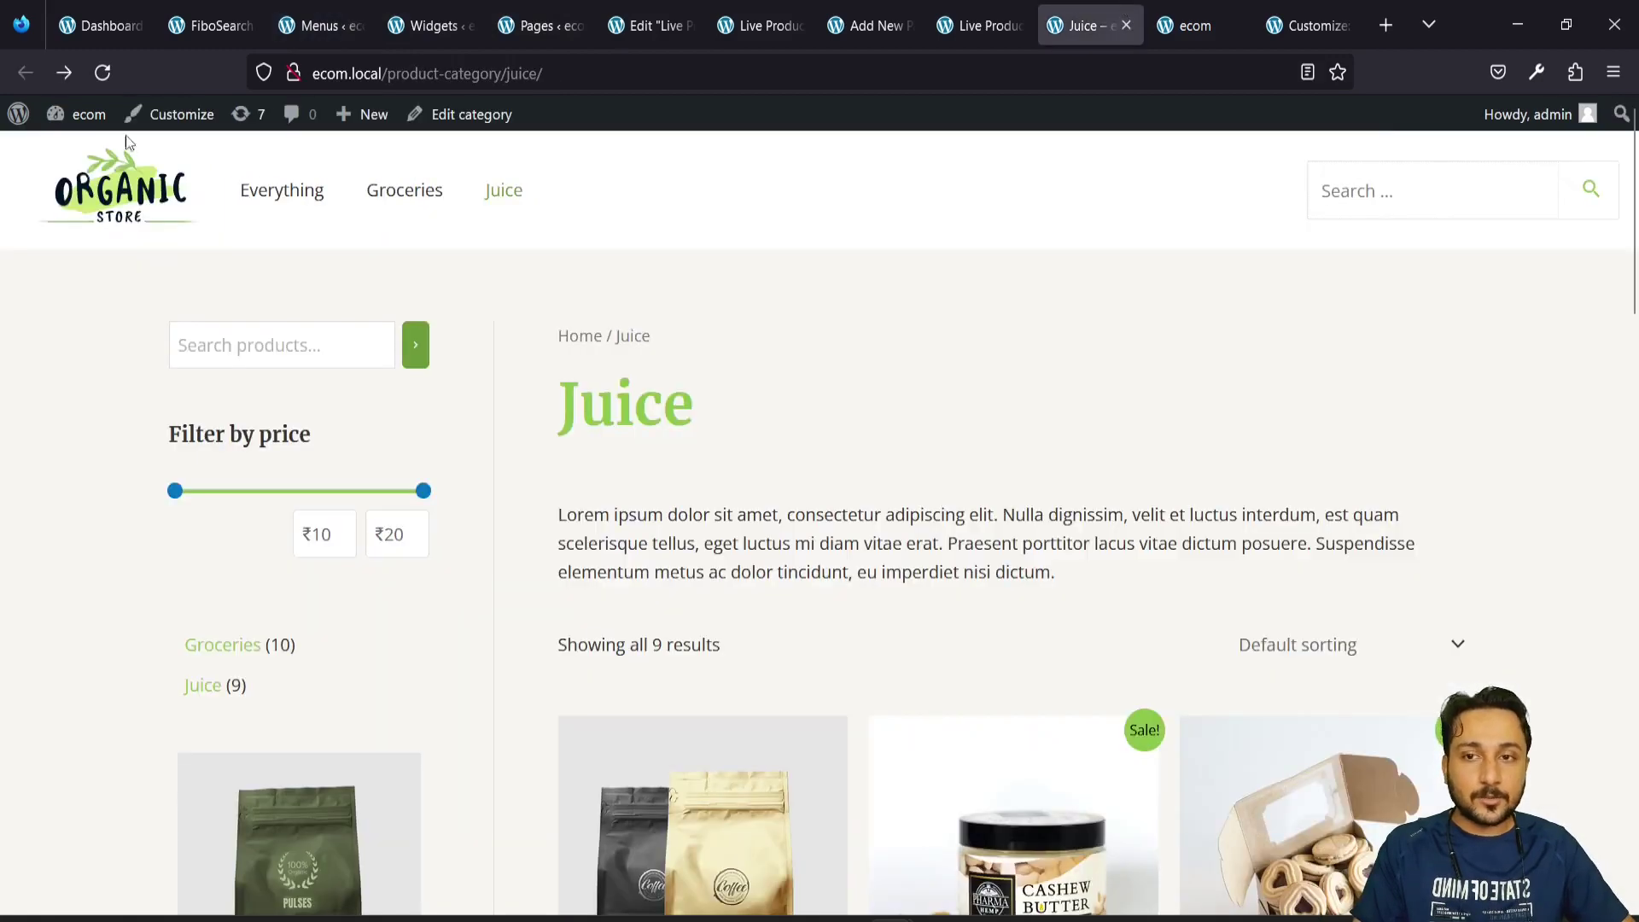
left_click(106, 79)
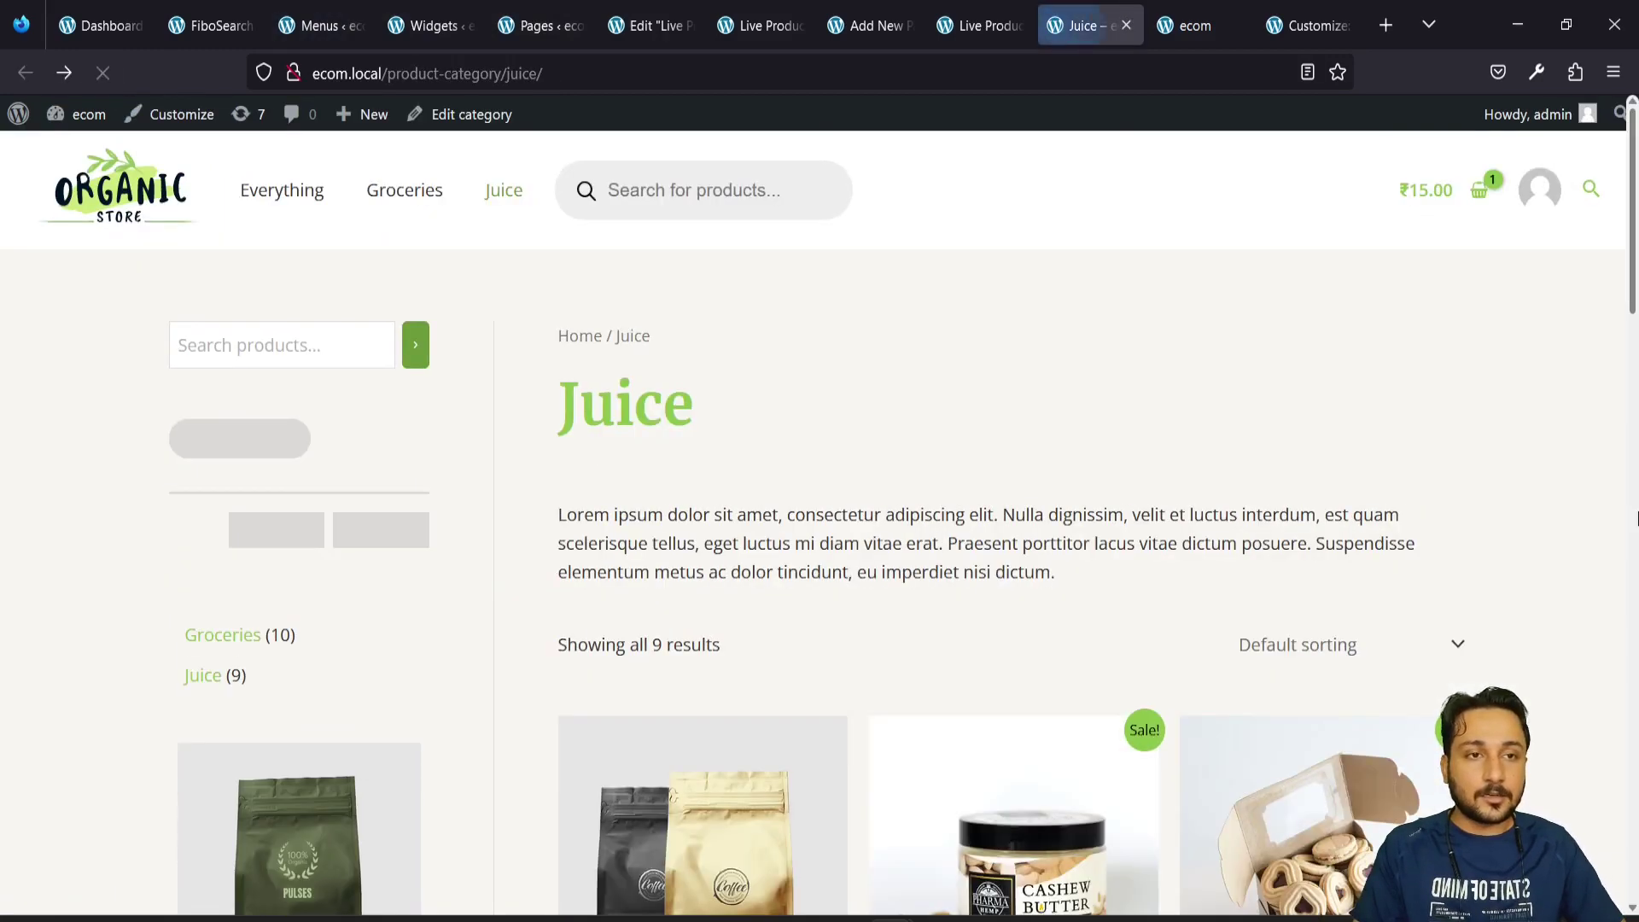
left_click(636, 186)
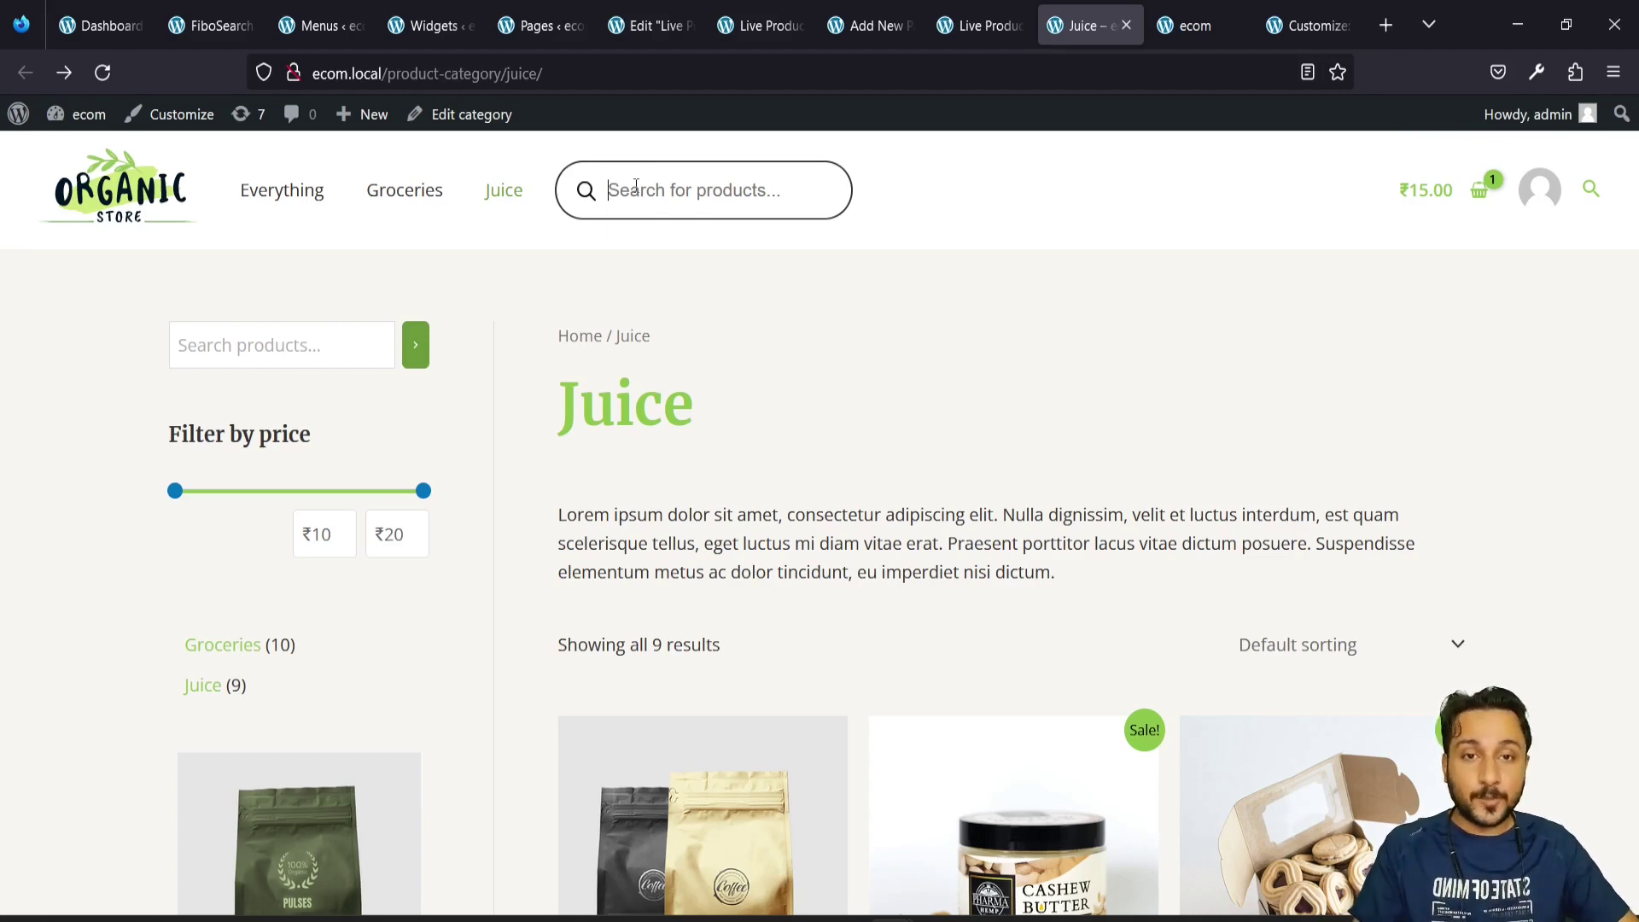
type("jui")
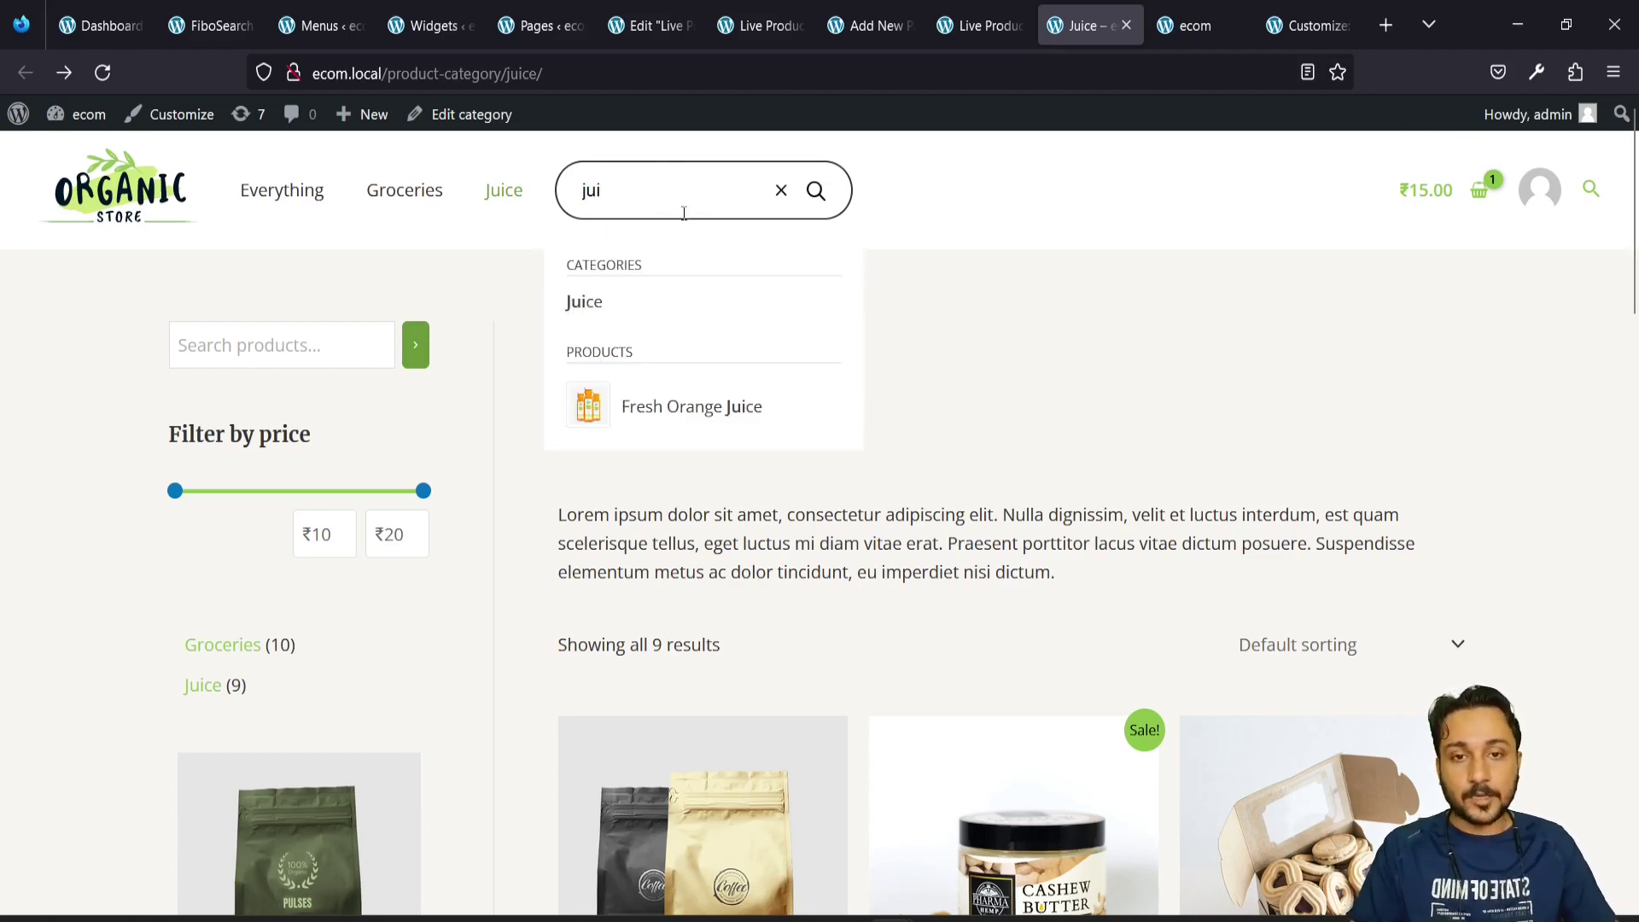
key("BackSpace")
key("BackSpace")
key("BackSpace")
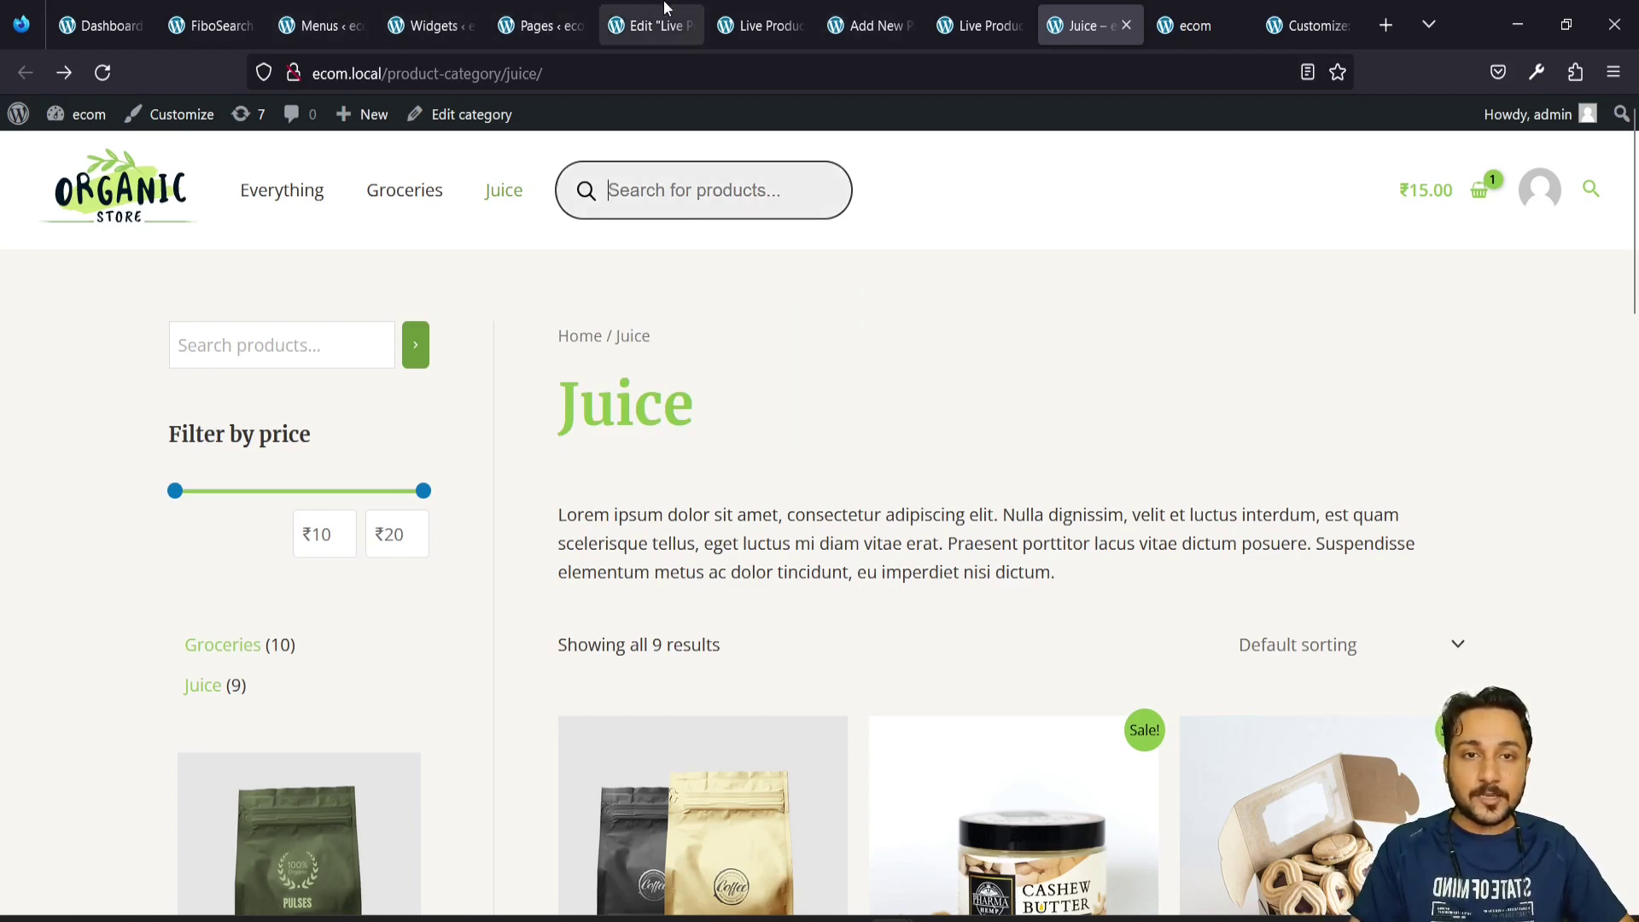
left_click(783, 10)
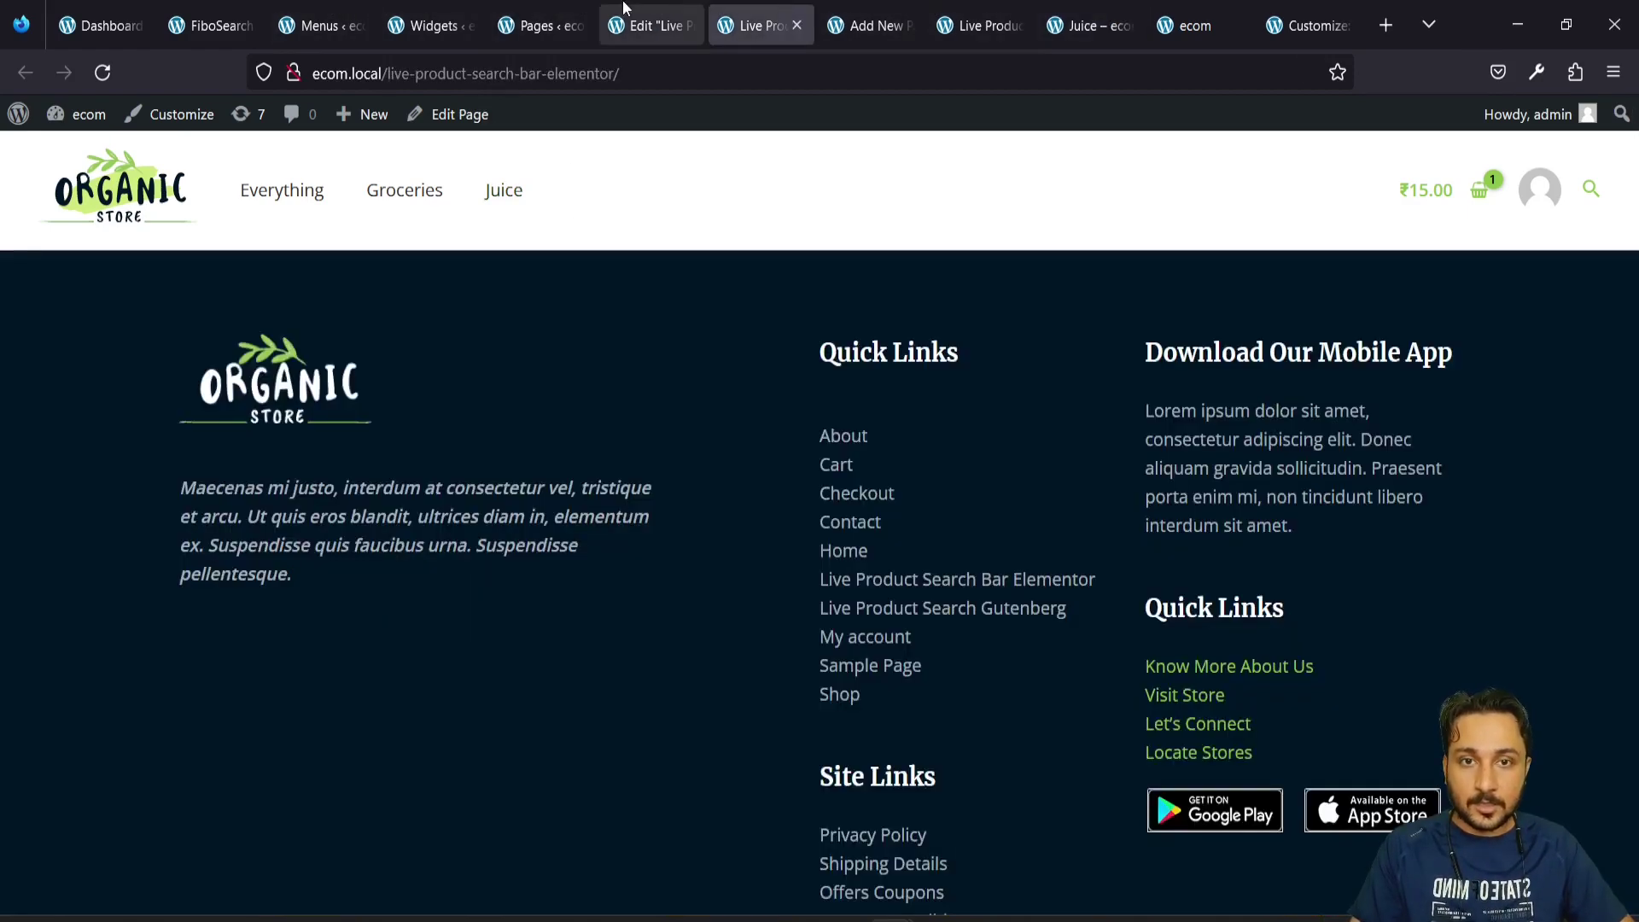
left_click(315, 5)
left_click(418, 27)
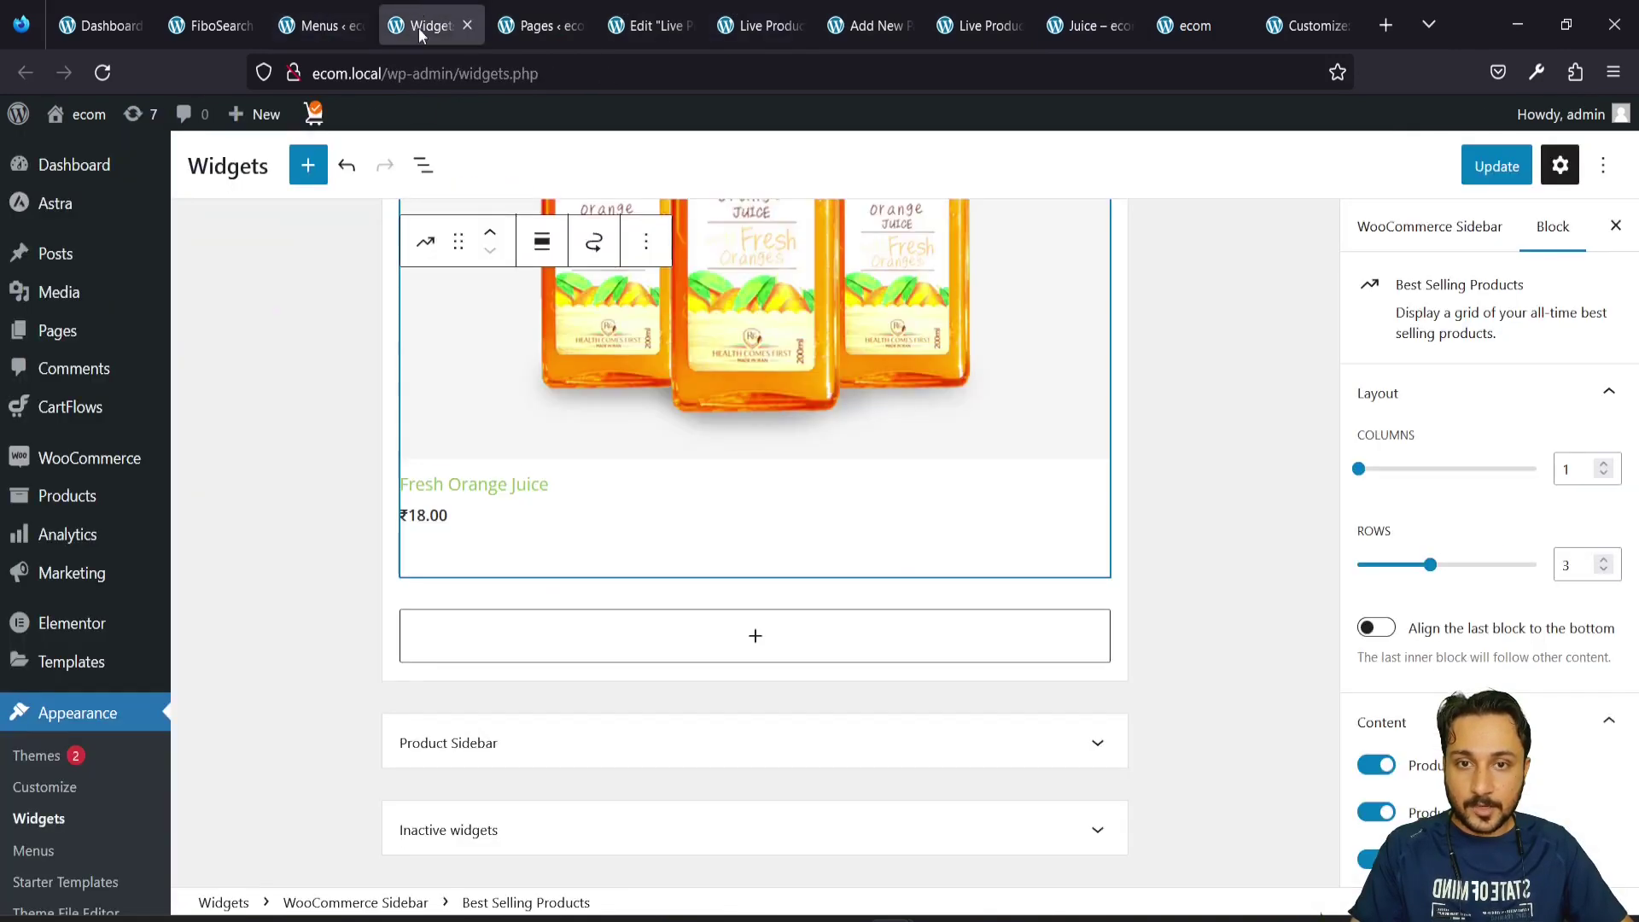
left_click(211, 26)
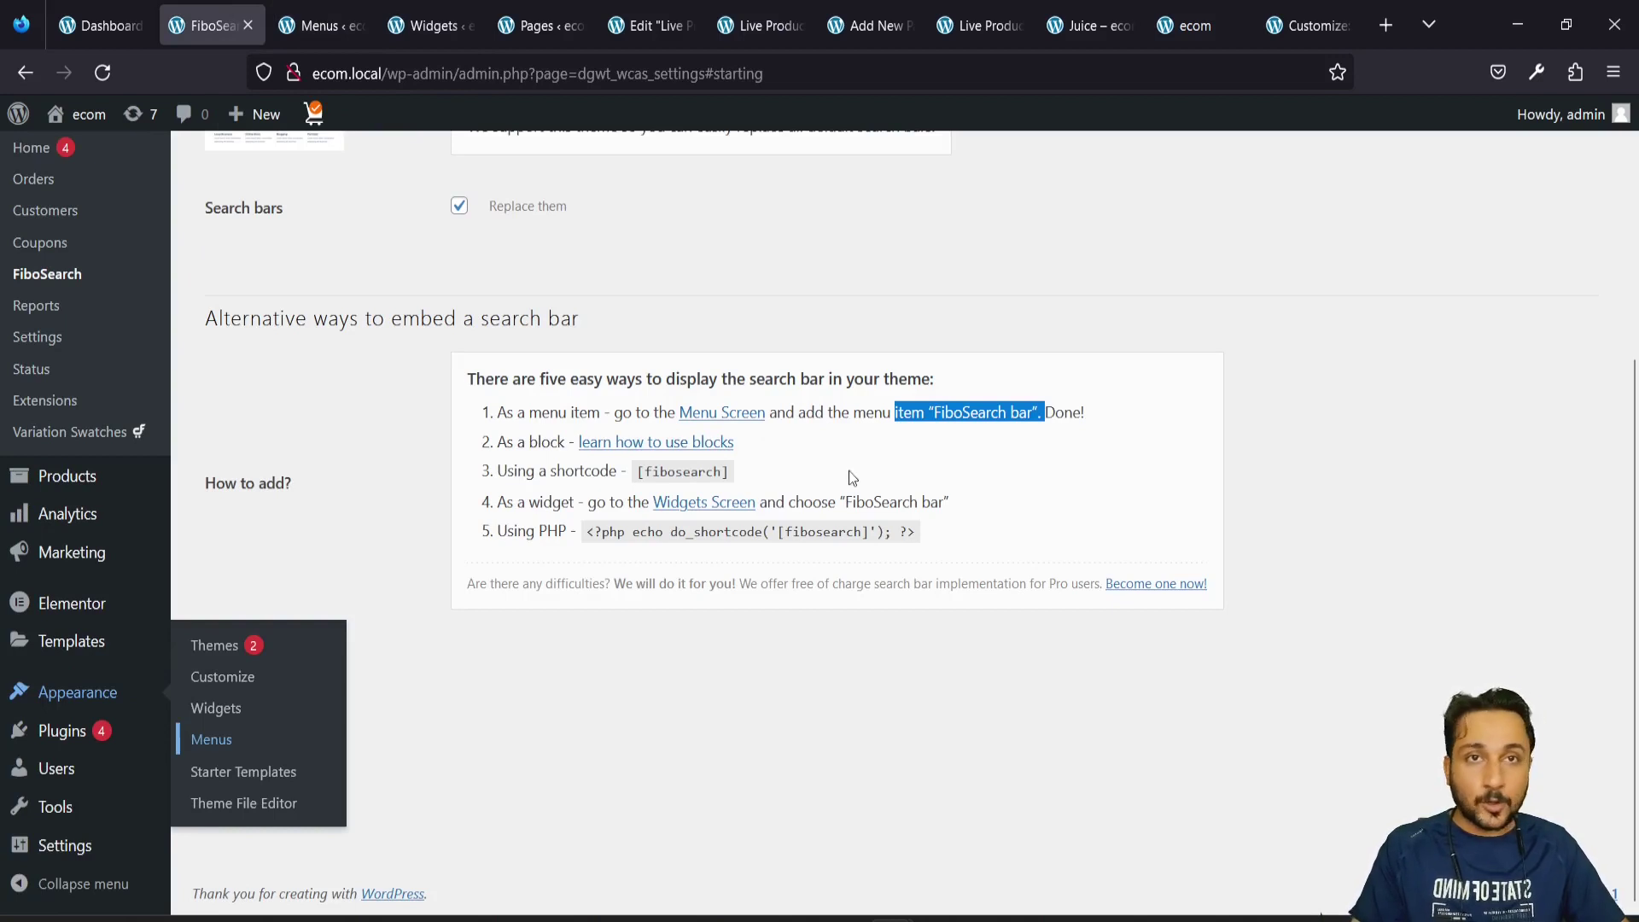
left_click(755, 9)
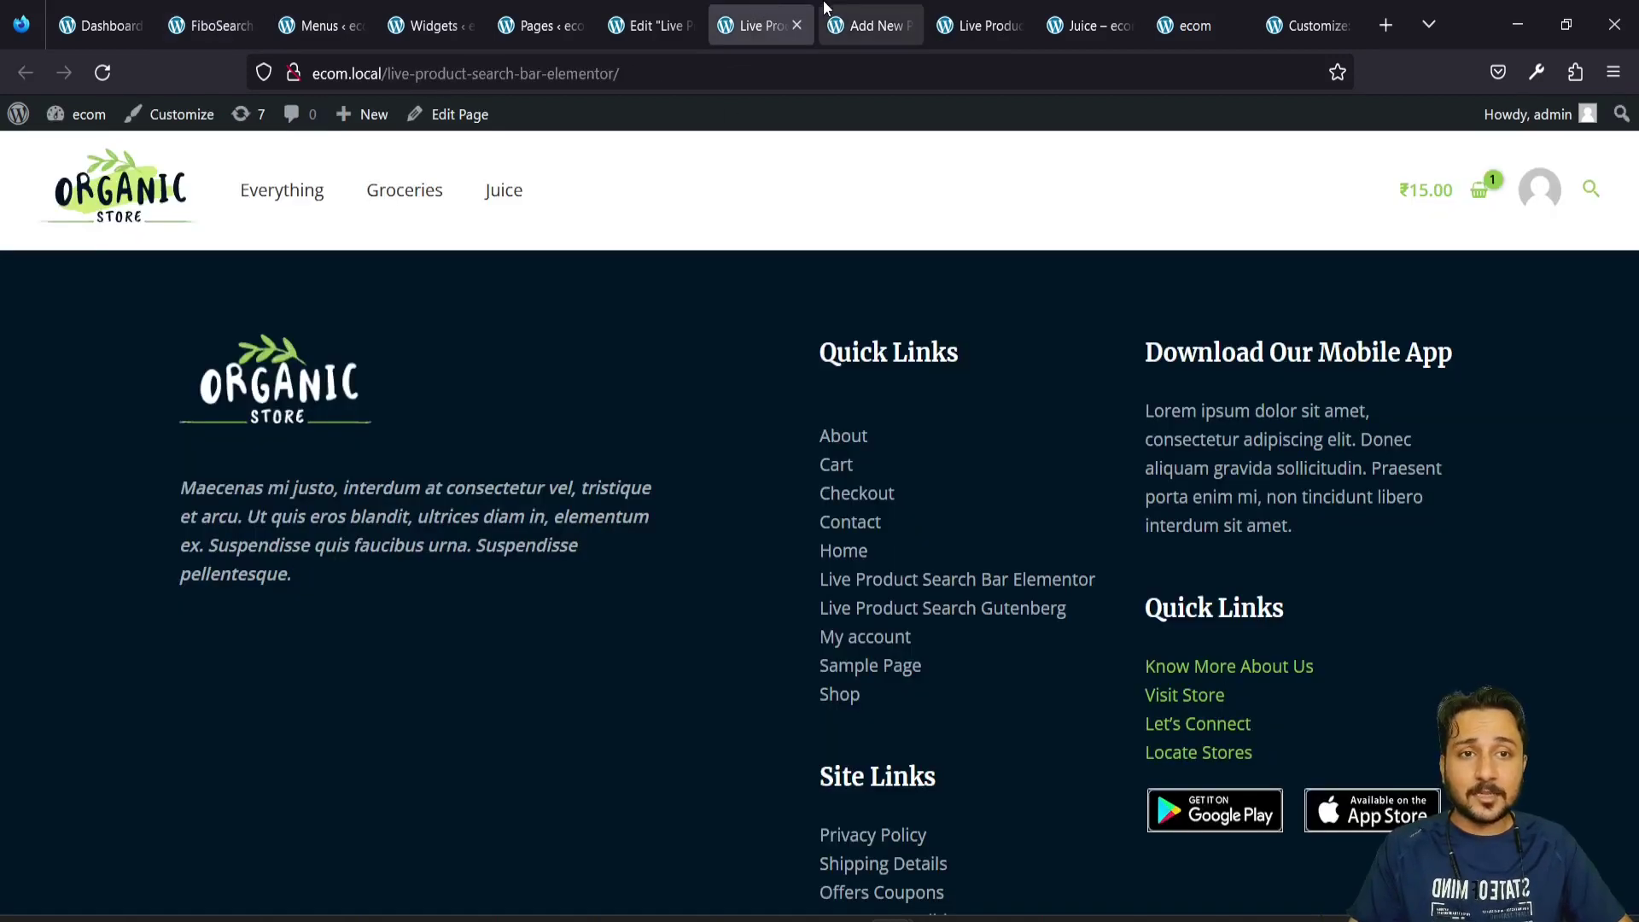
left_click(873, 9)
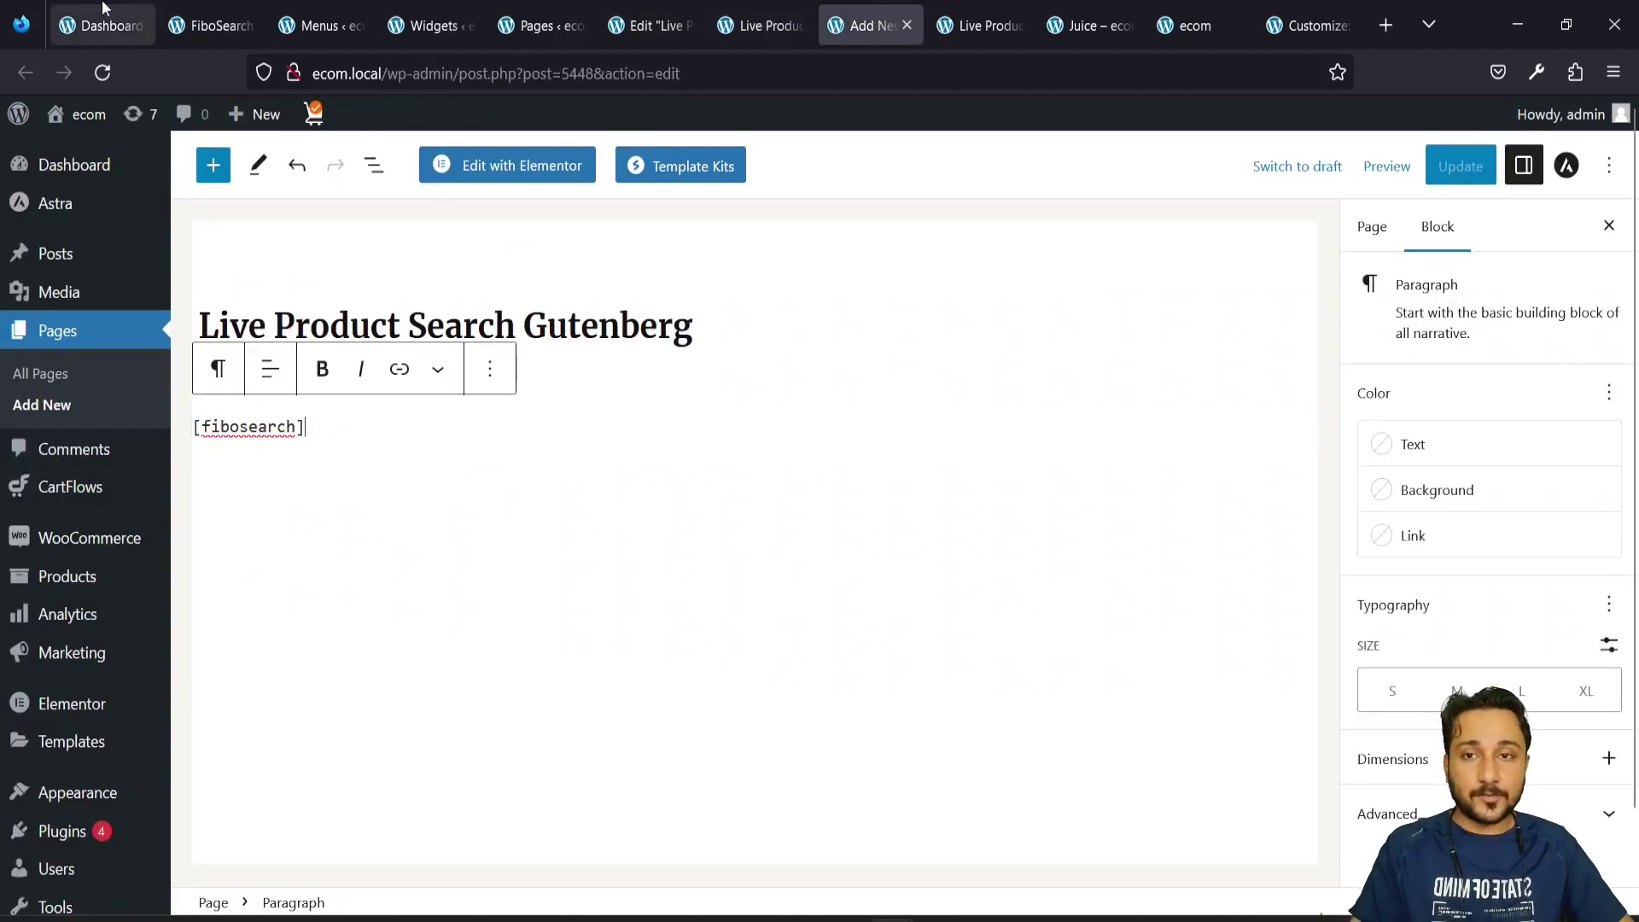
Look over the Menus and Widgets screens and select the [fibosearch] shortcode in the FiboSearch starting settings
left_click(318, 25)
scroll(560, 773, "down", 5)
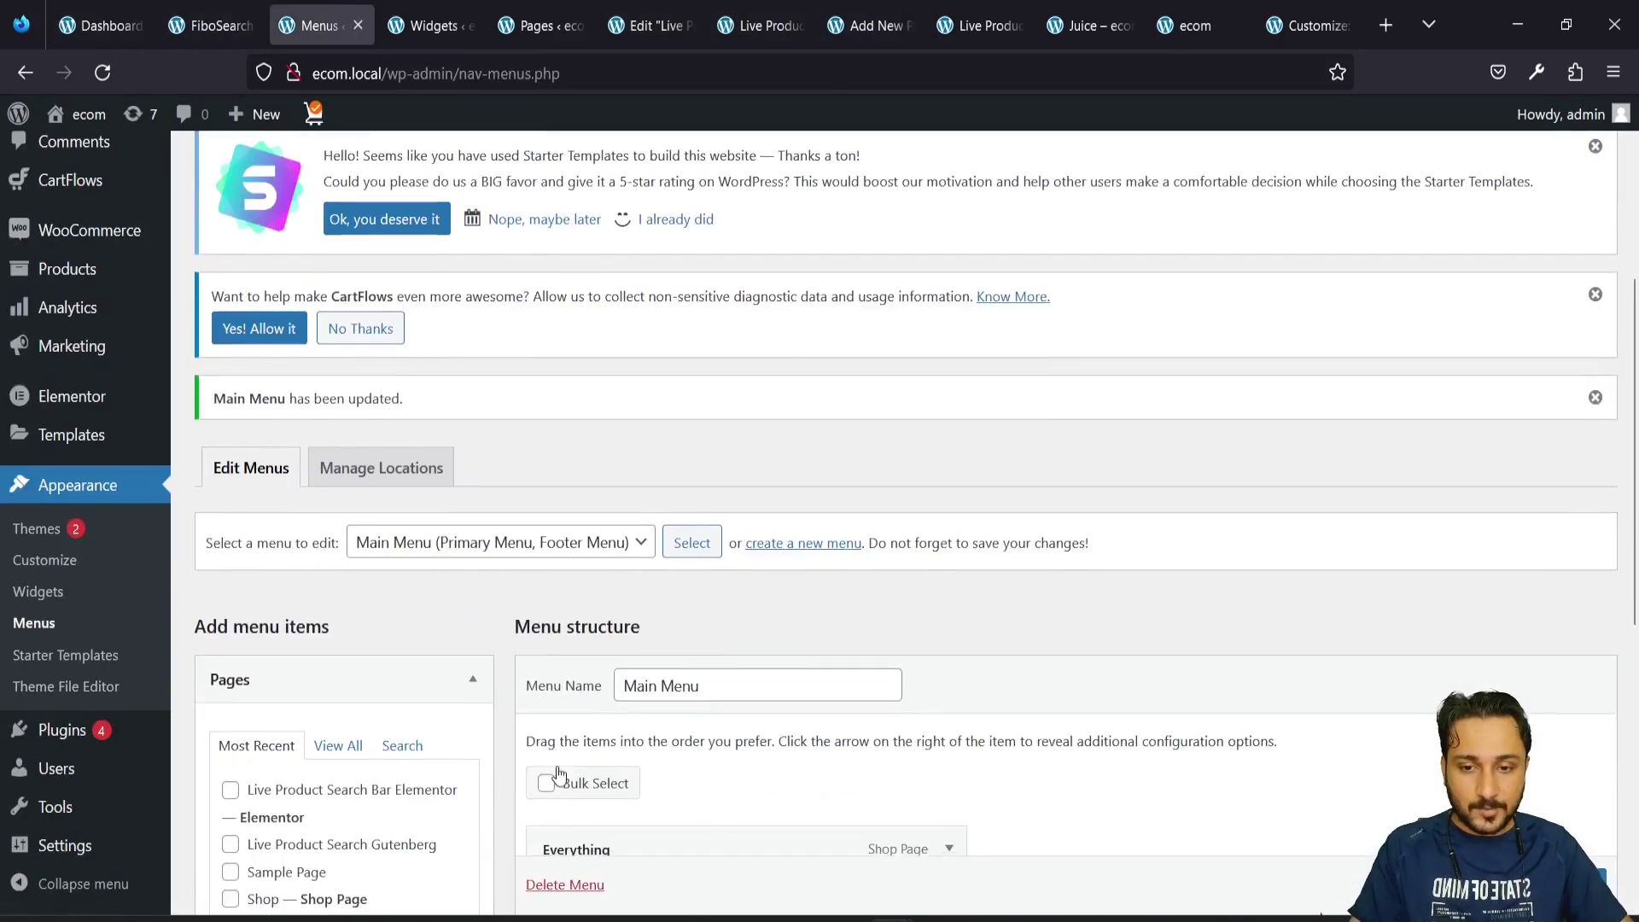
left_click(430, 8)
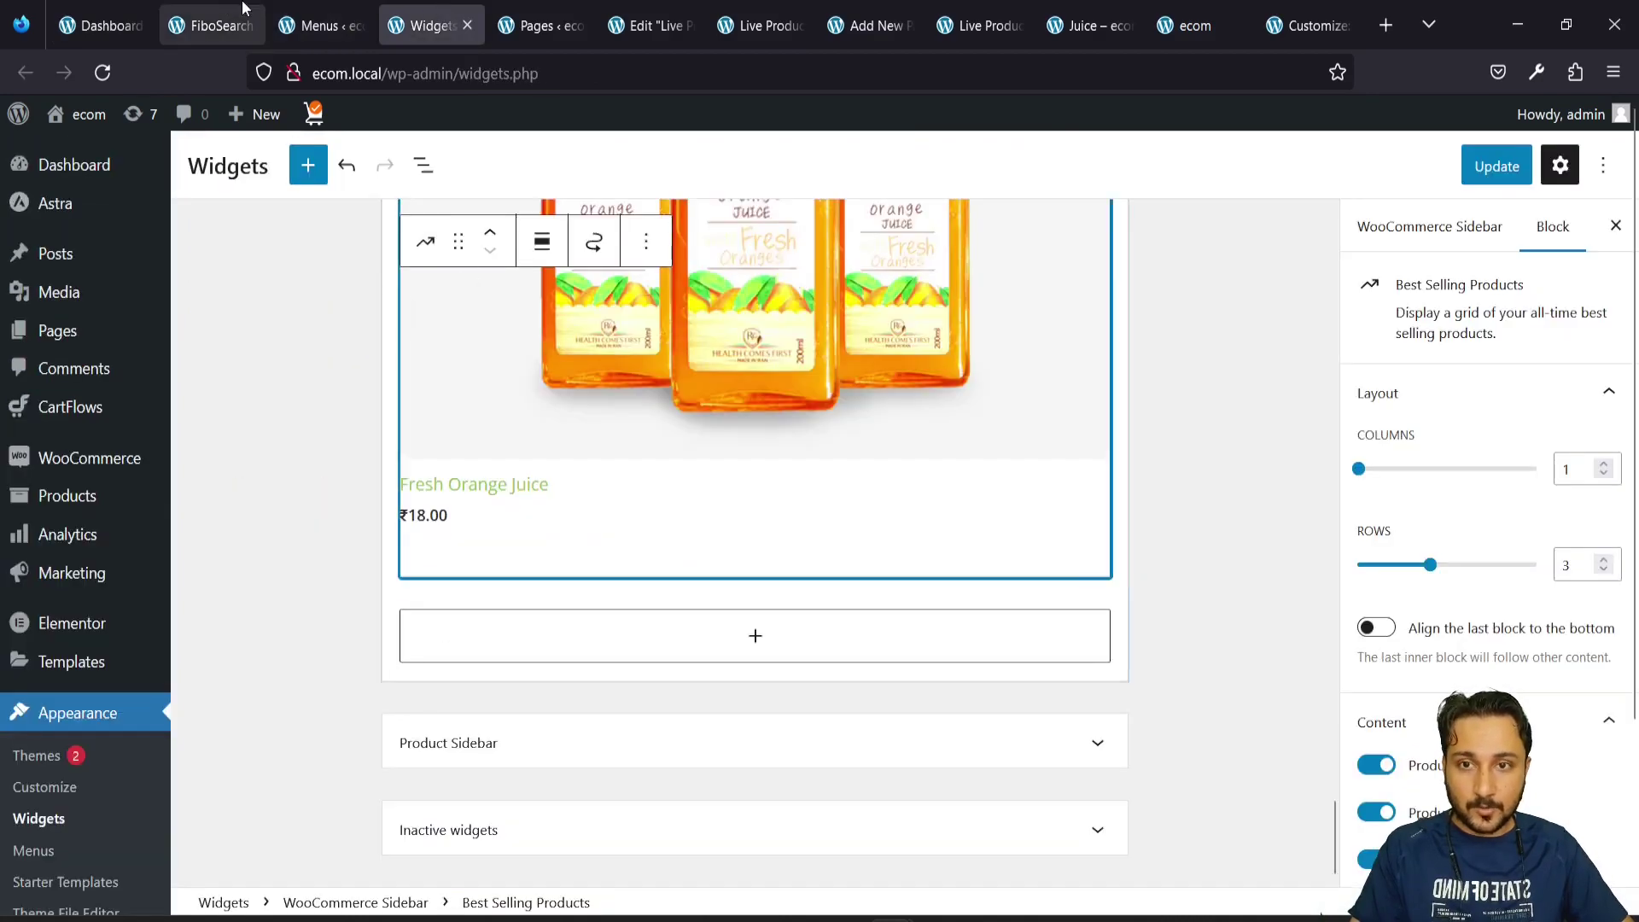
left_click(211, 25)
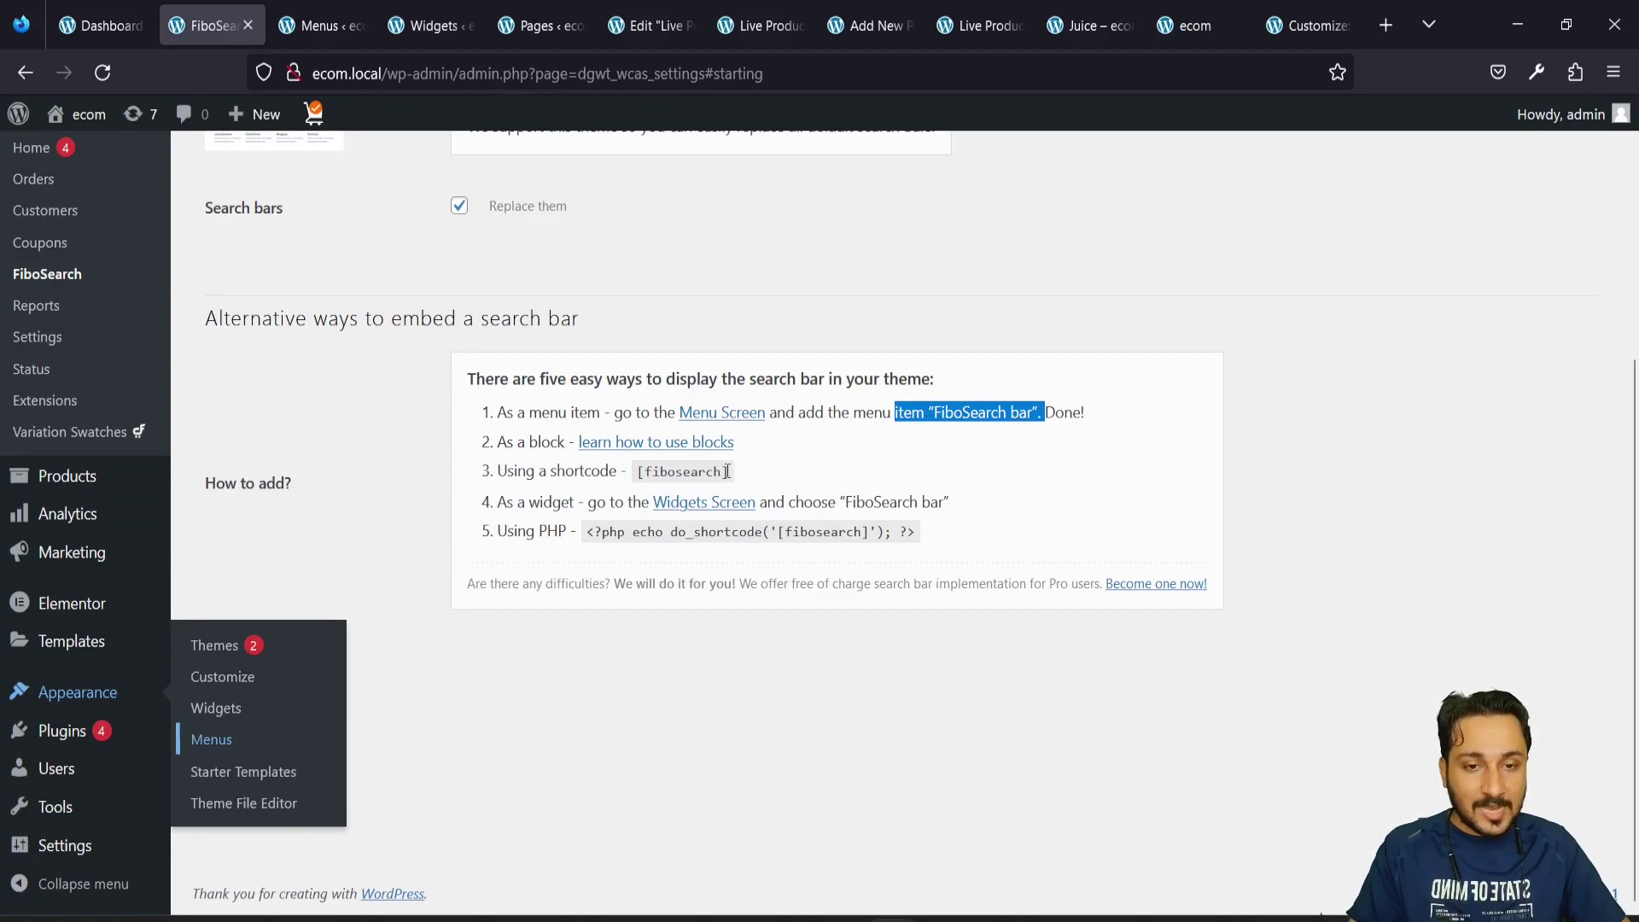
left_click_drag(726, 471, 636, 475)
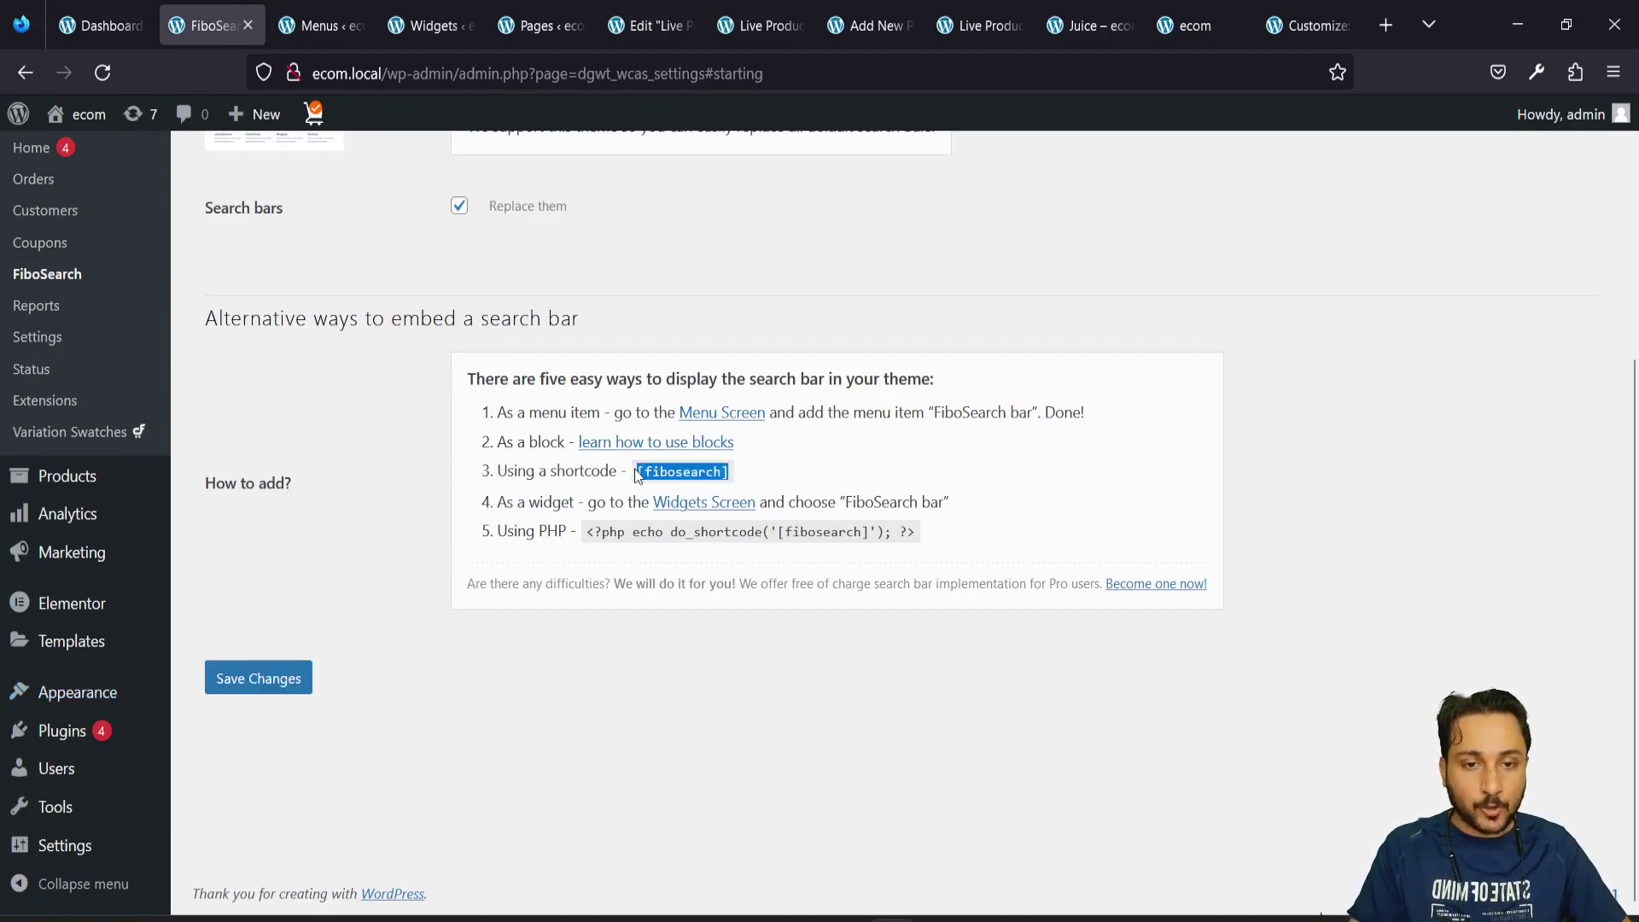
Return to the Live Product Search Gutenberg page's editor and review its [fibosearch] shortcode paragraph
left_click(762, 25)
left_click(868, 24)
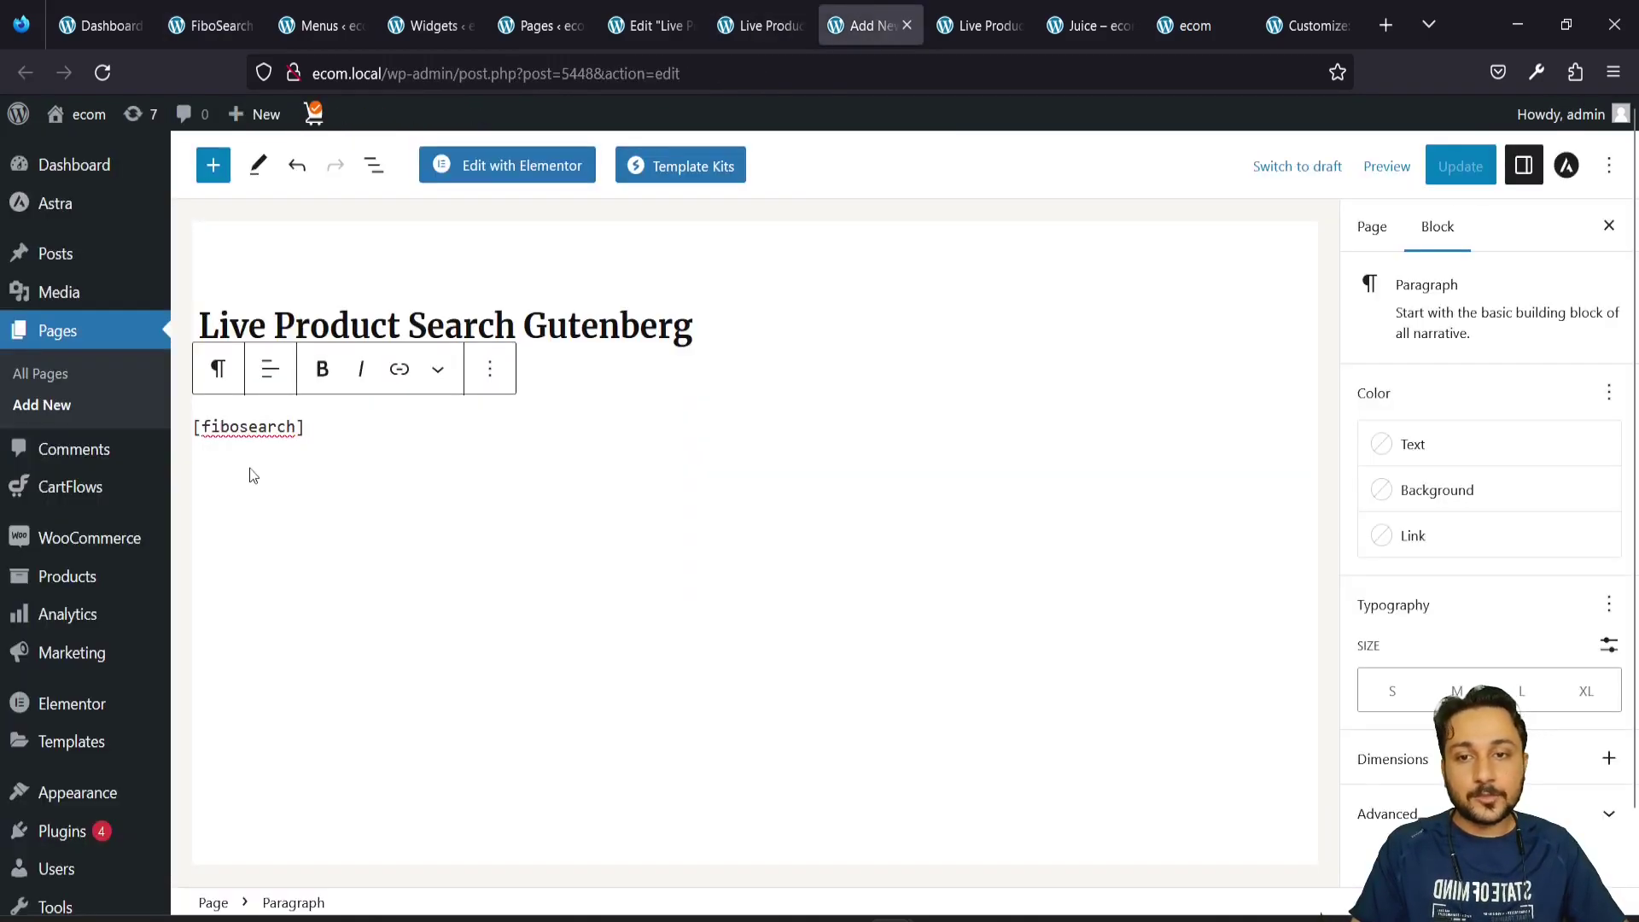
left_click_drag(316, 438, 192, 438)
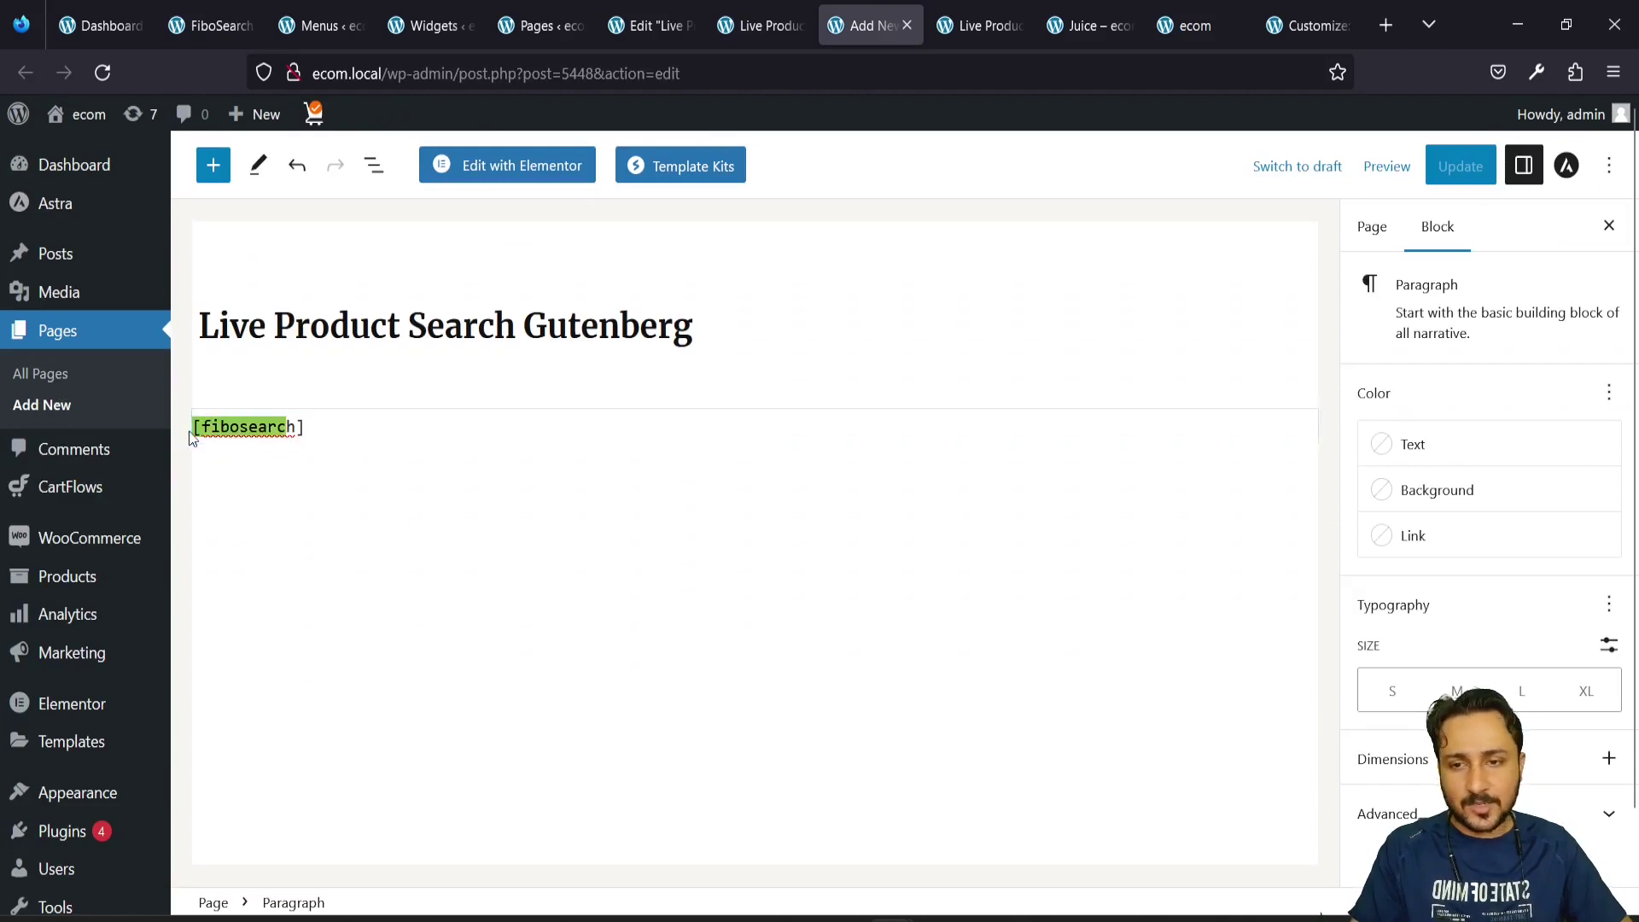
left_click(192, 436)
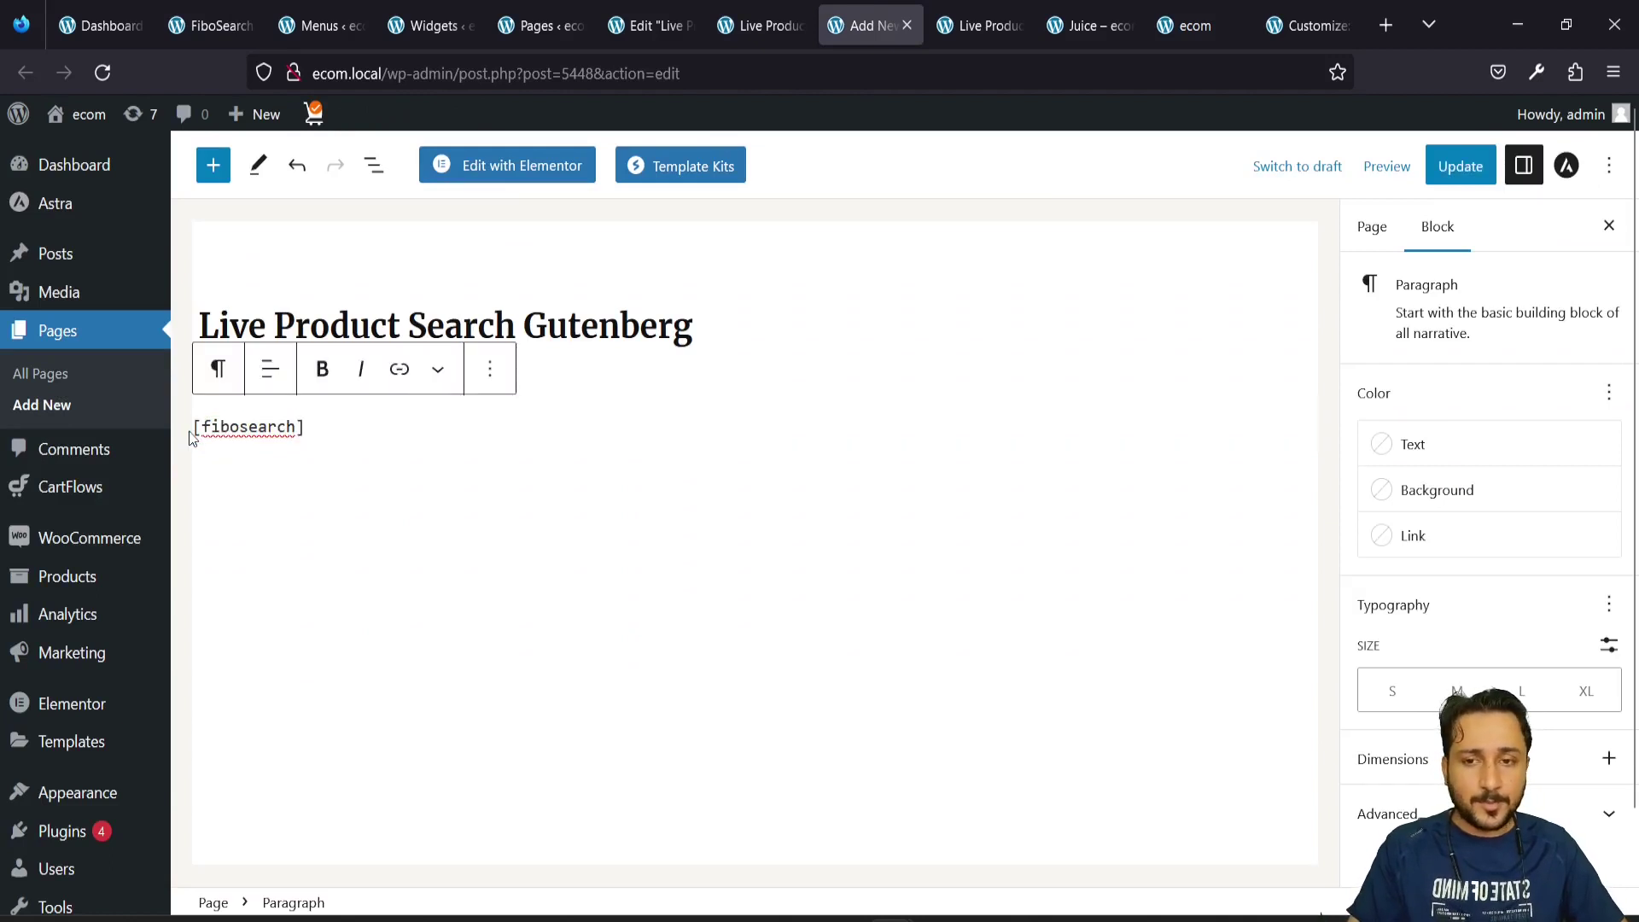
left_click(491, 373)
left_click(1212, 527)
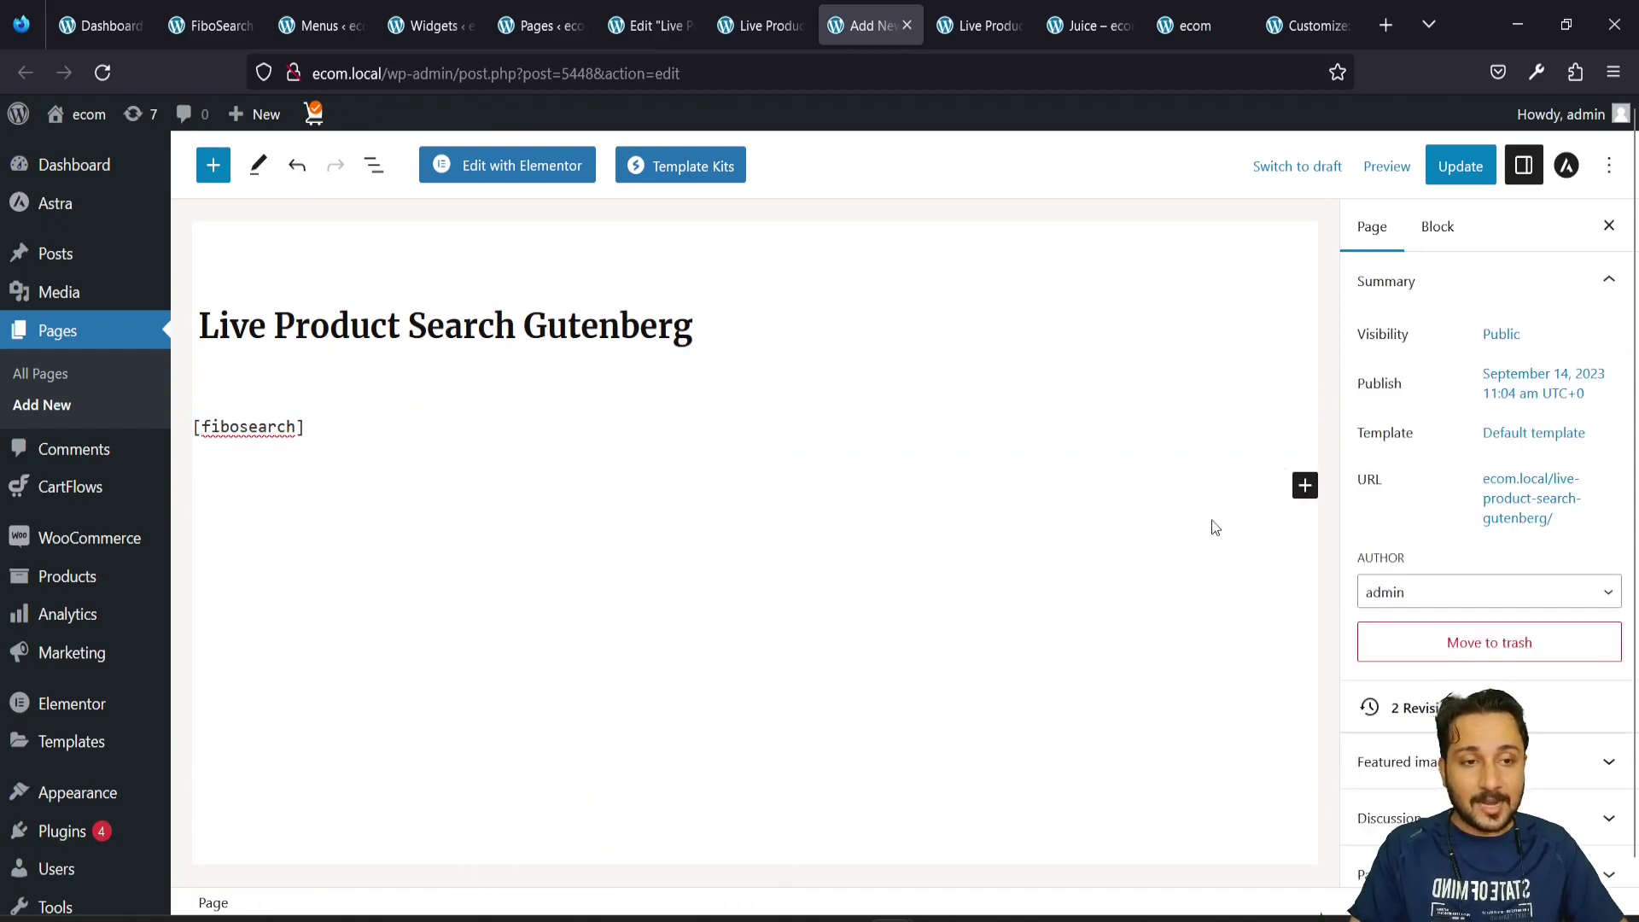
Add a FiboSearch block below the [fibosearch] shortcode and update the Live Product Search Gutenberg page
left_click(1303, 485)
type("fib")
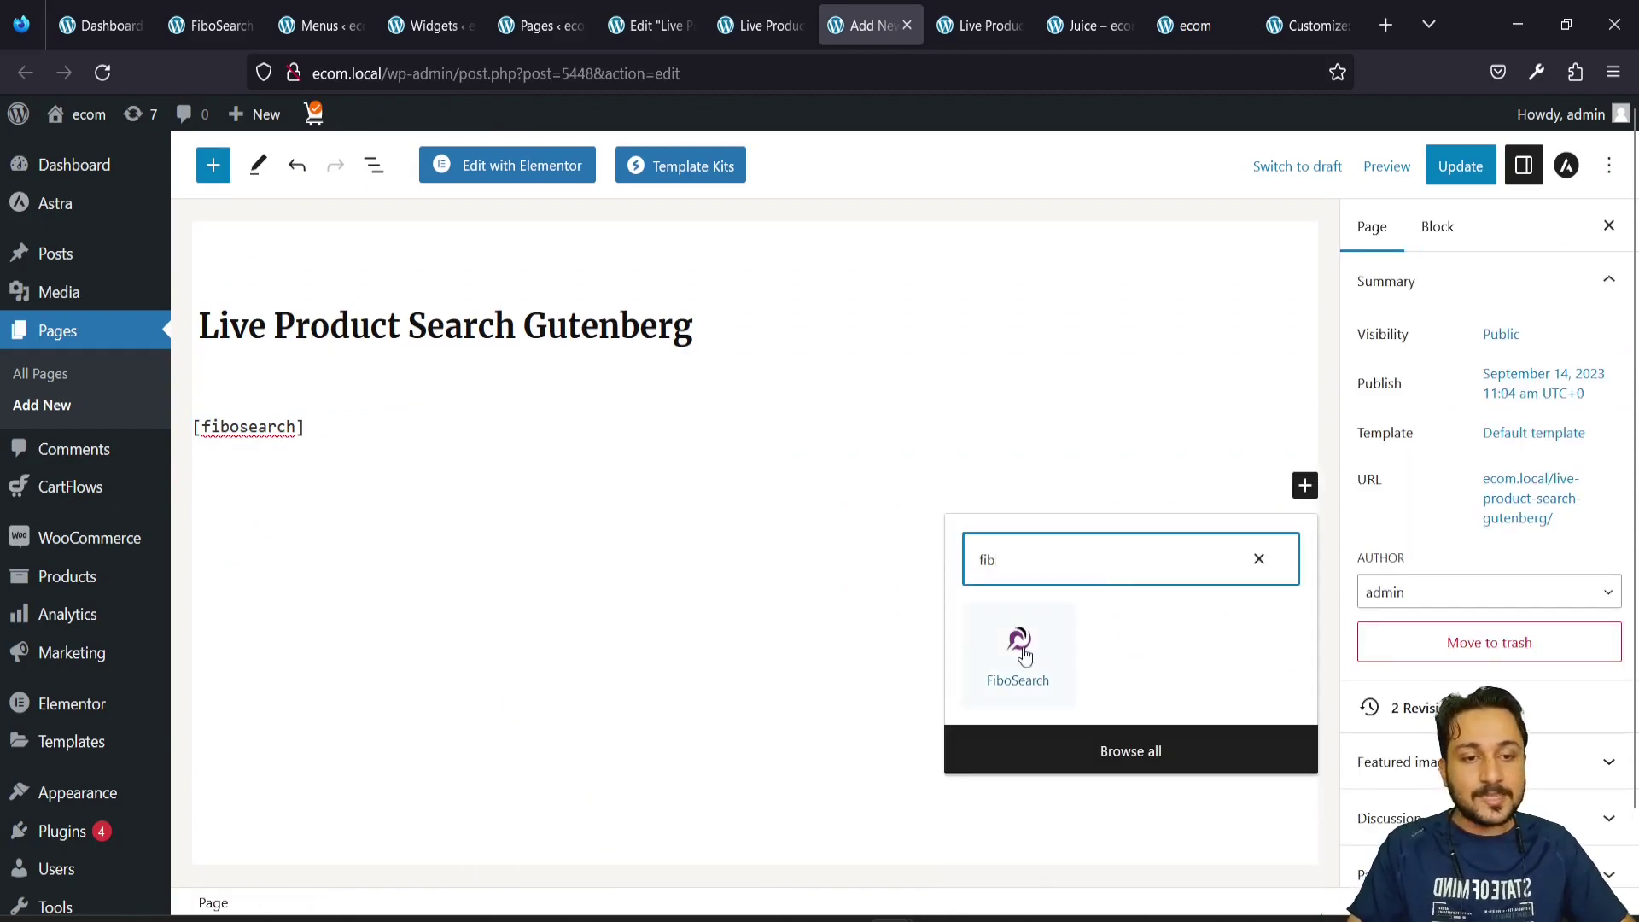
left_click(1019, 648)
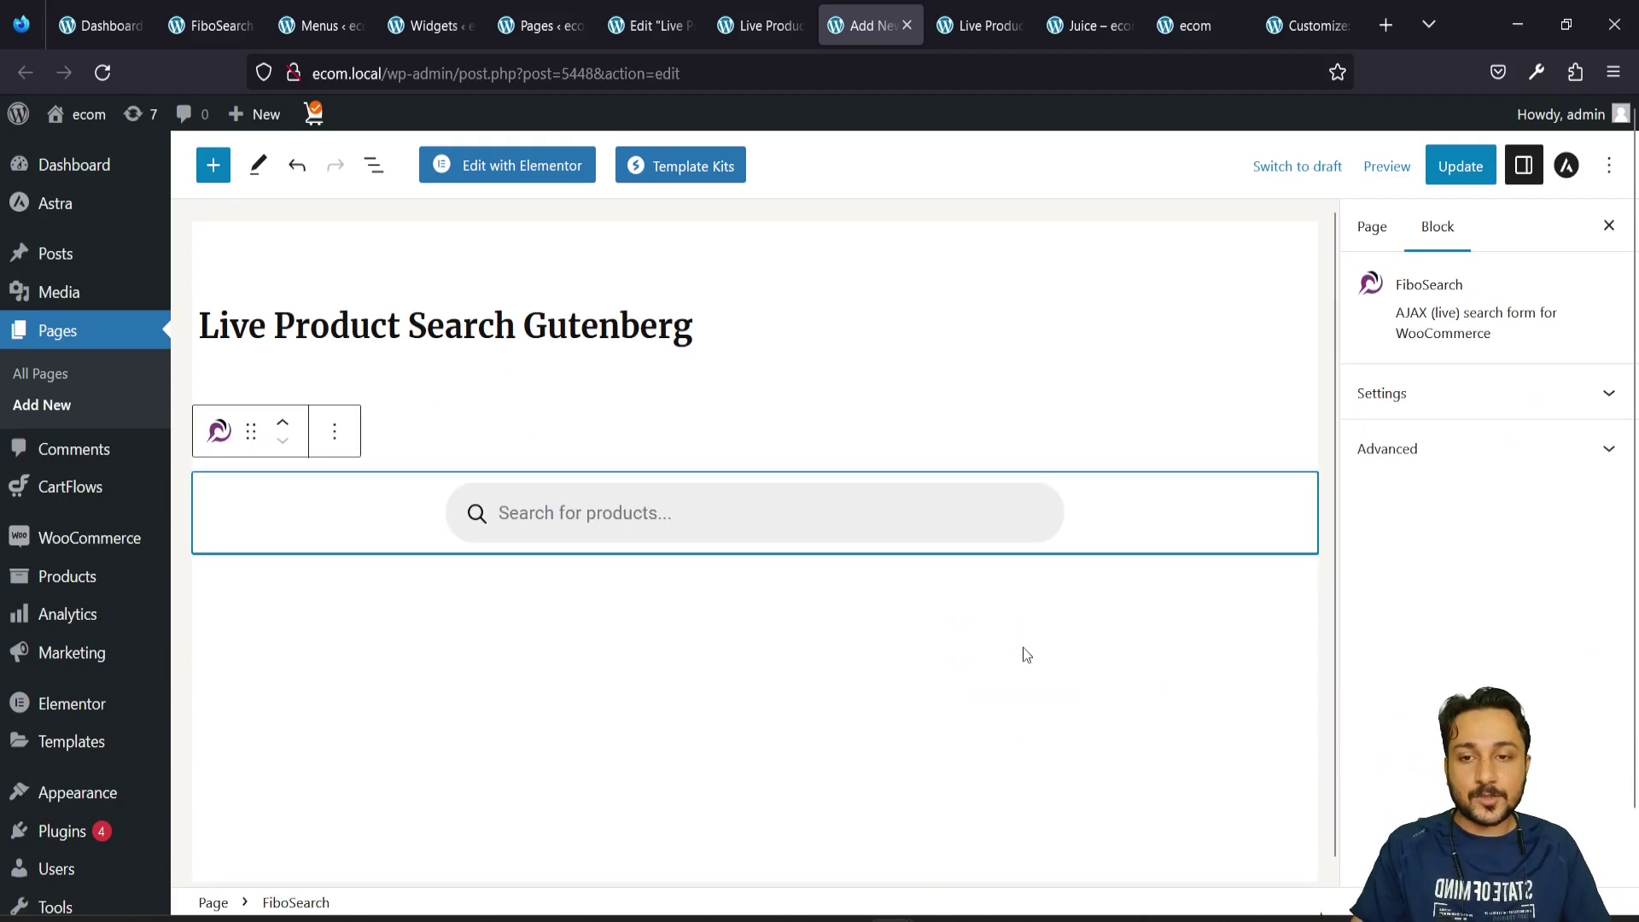
left_click(510, 589)
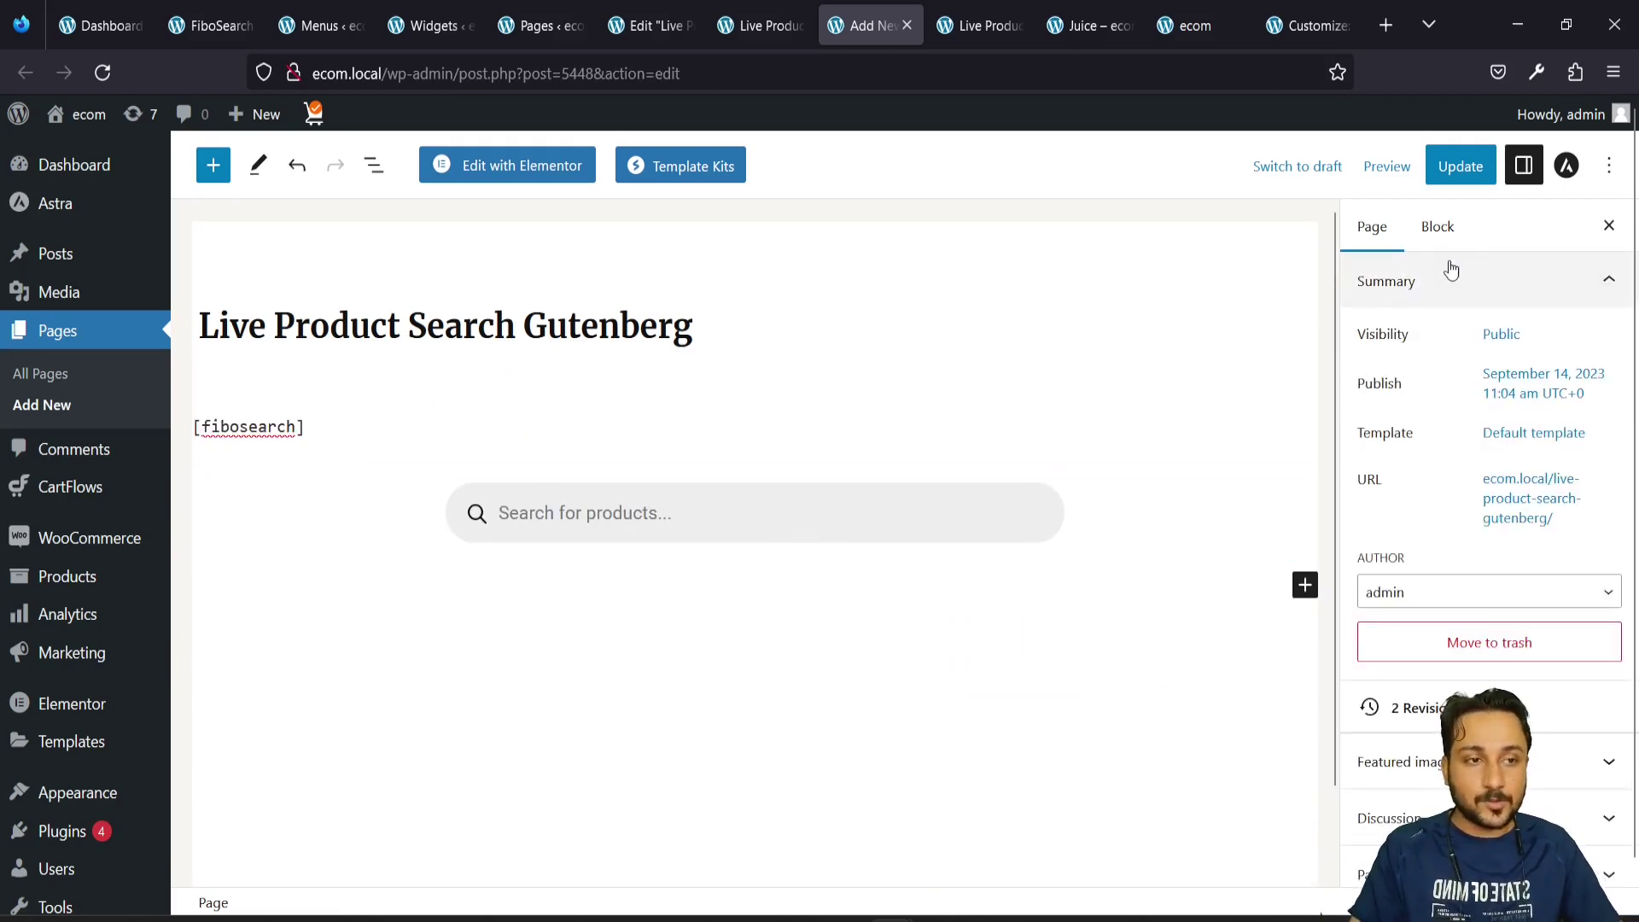
left_click(1460, 167)
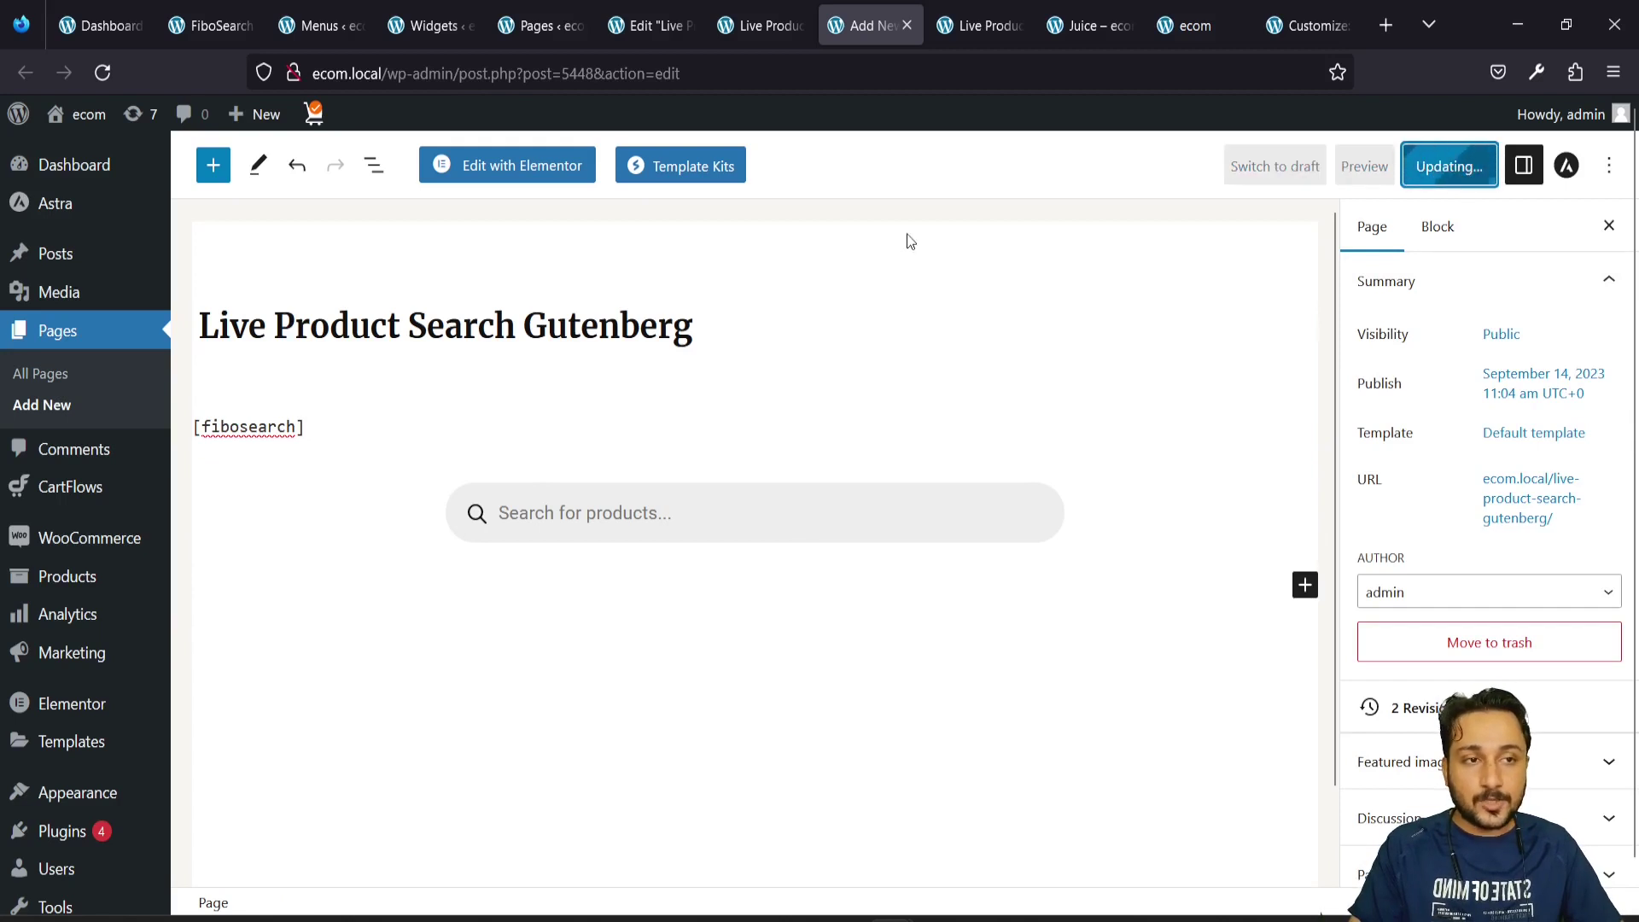
Reload the published Gutenberg search page, search for "jui" in the second search bar and open the Fresh Orange Juice suggestion
left_click(1001, 9)
left_click(100, 73)
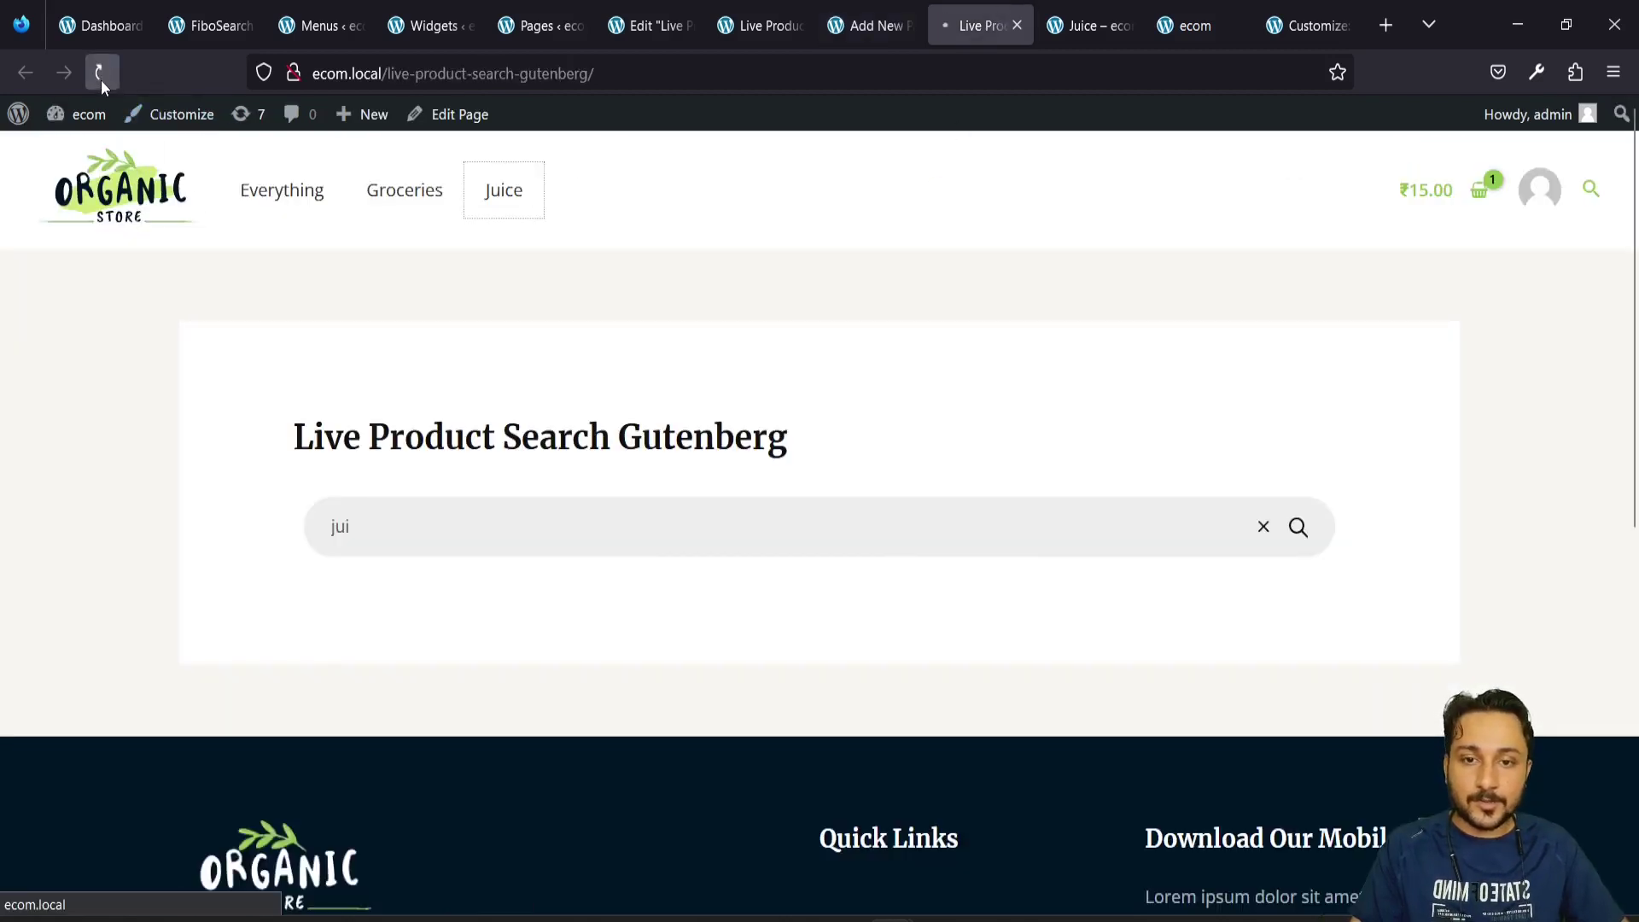
left_click(416, 540)
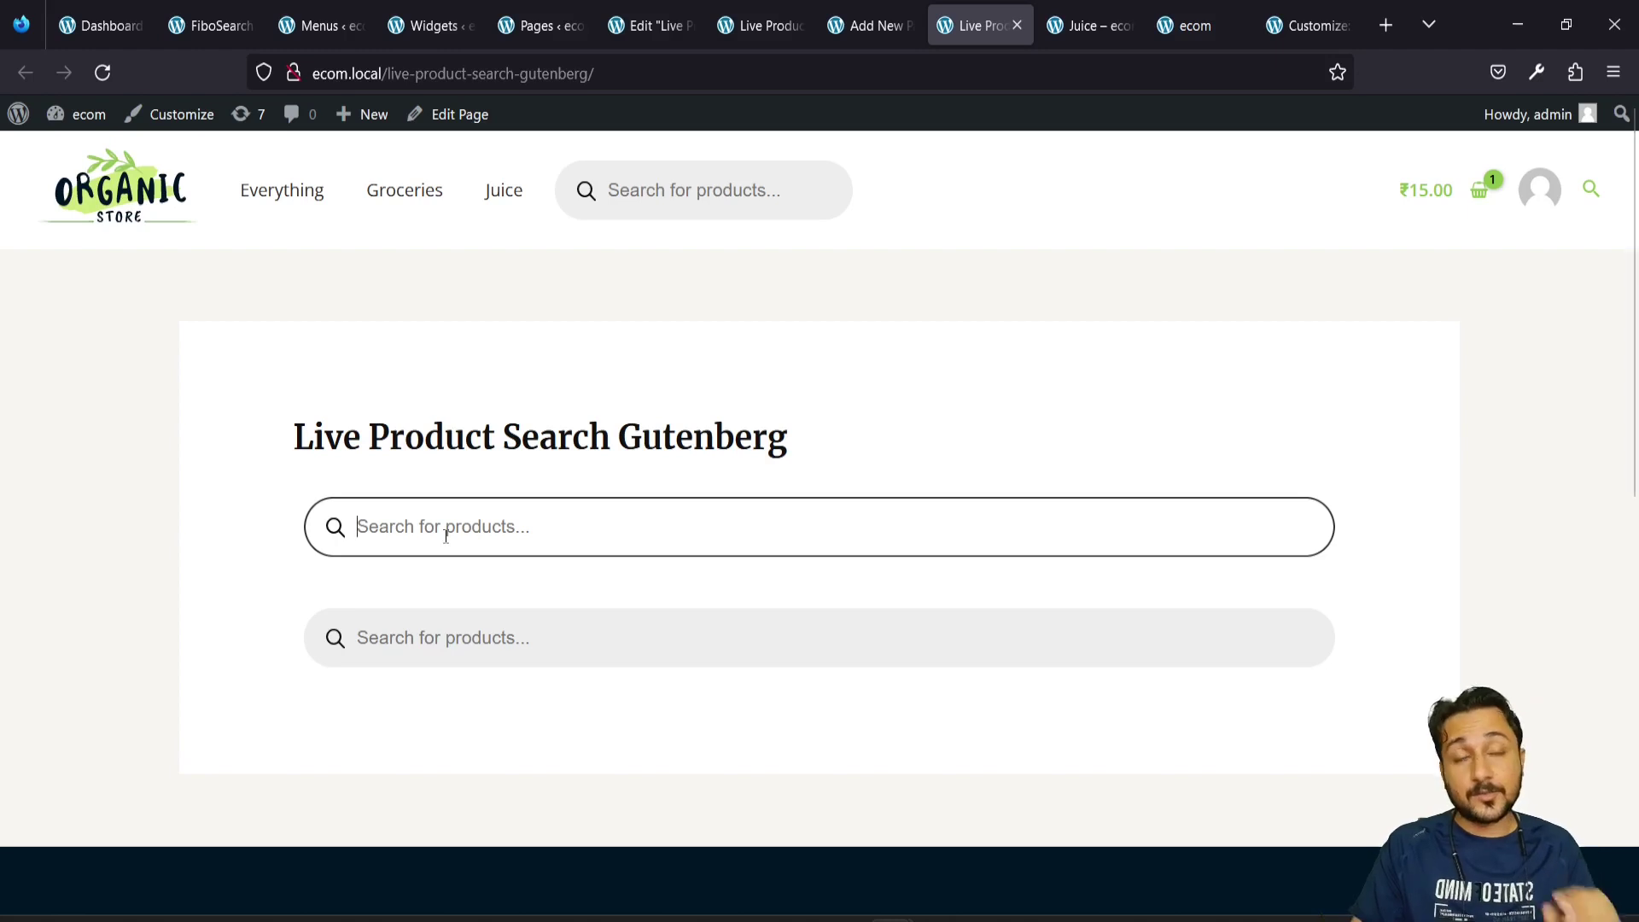
left_click(444, 640)
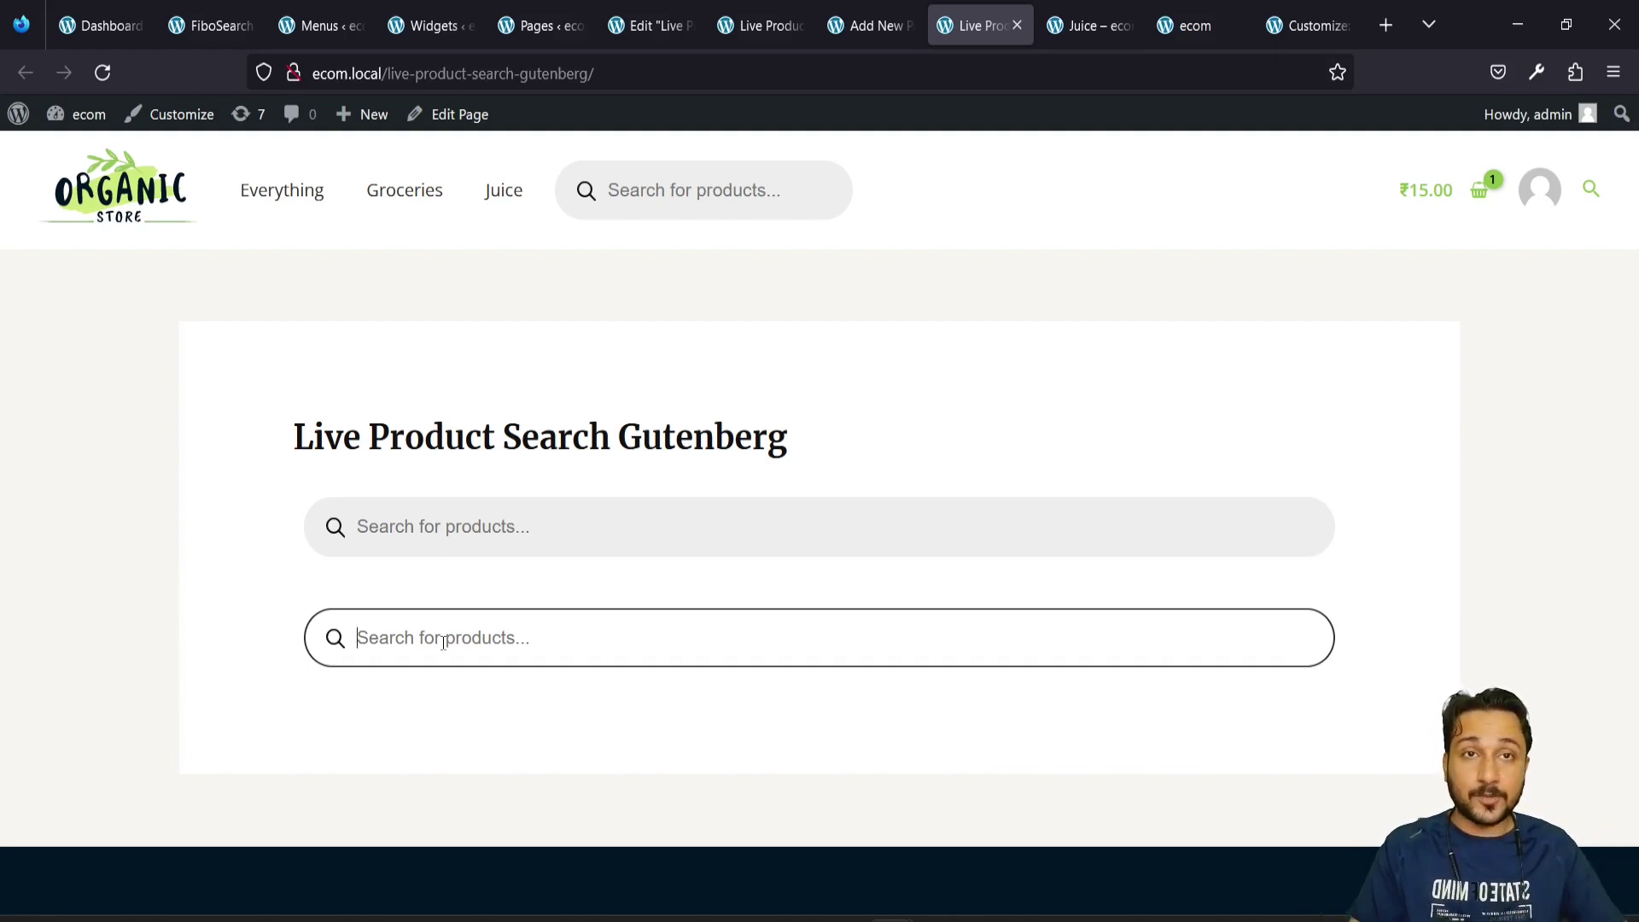
type("jui")
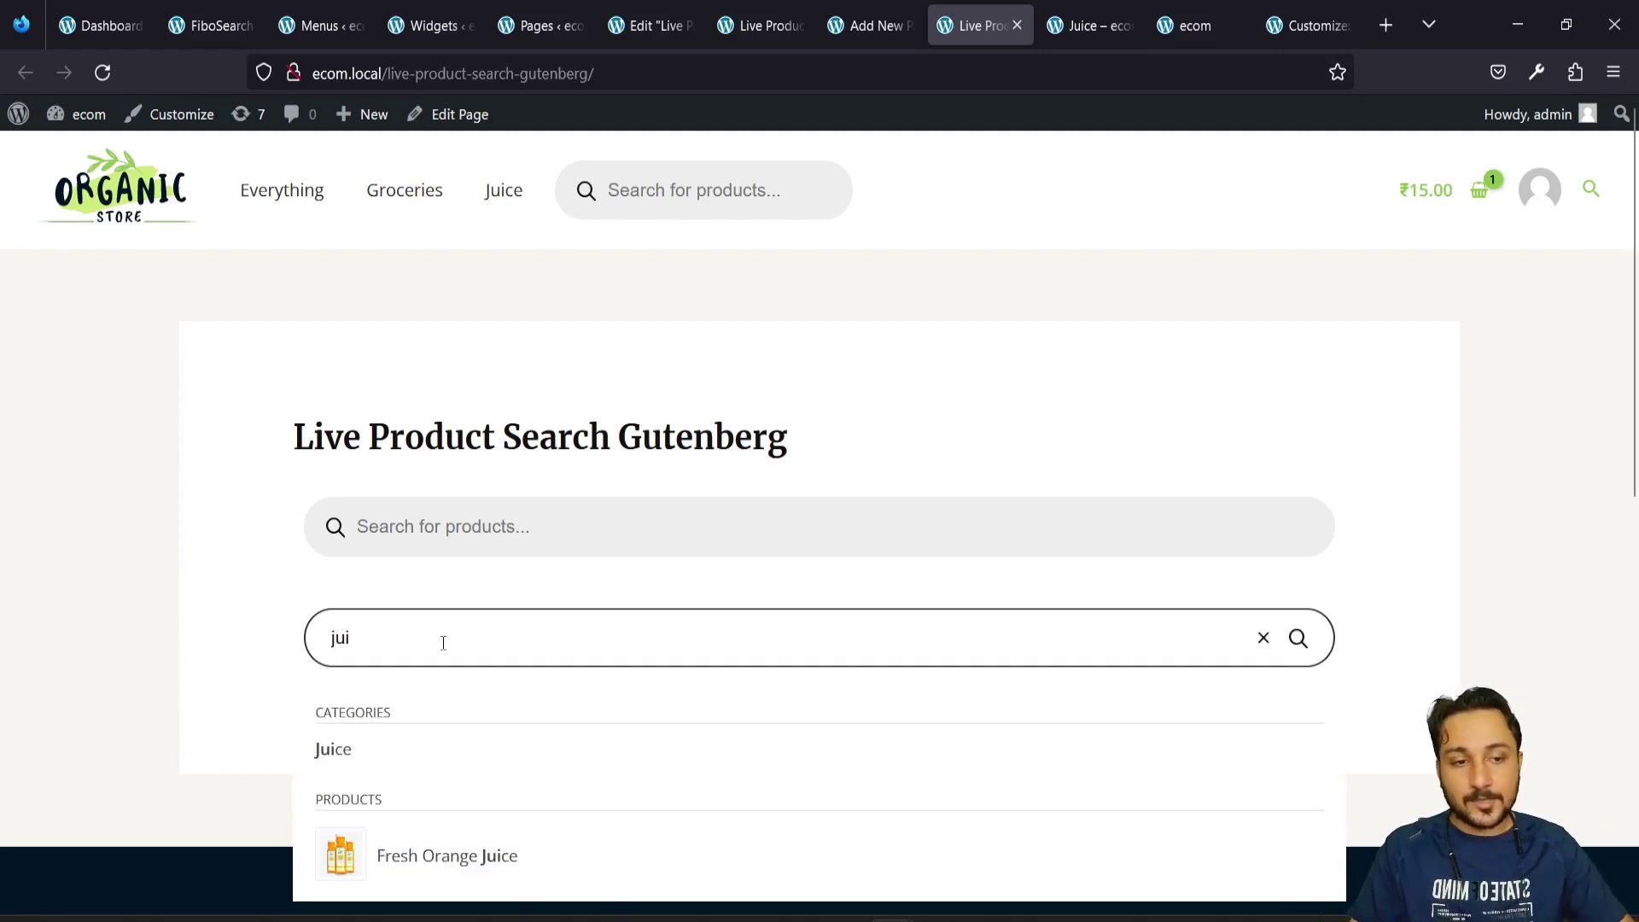
scroll(443, 640, "down", 3)
left_click(522, 533)
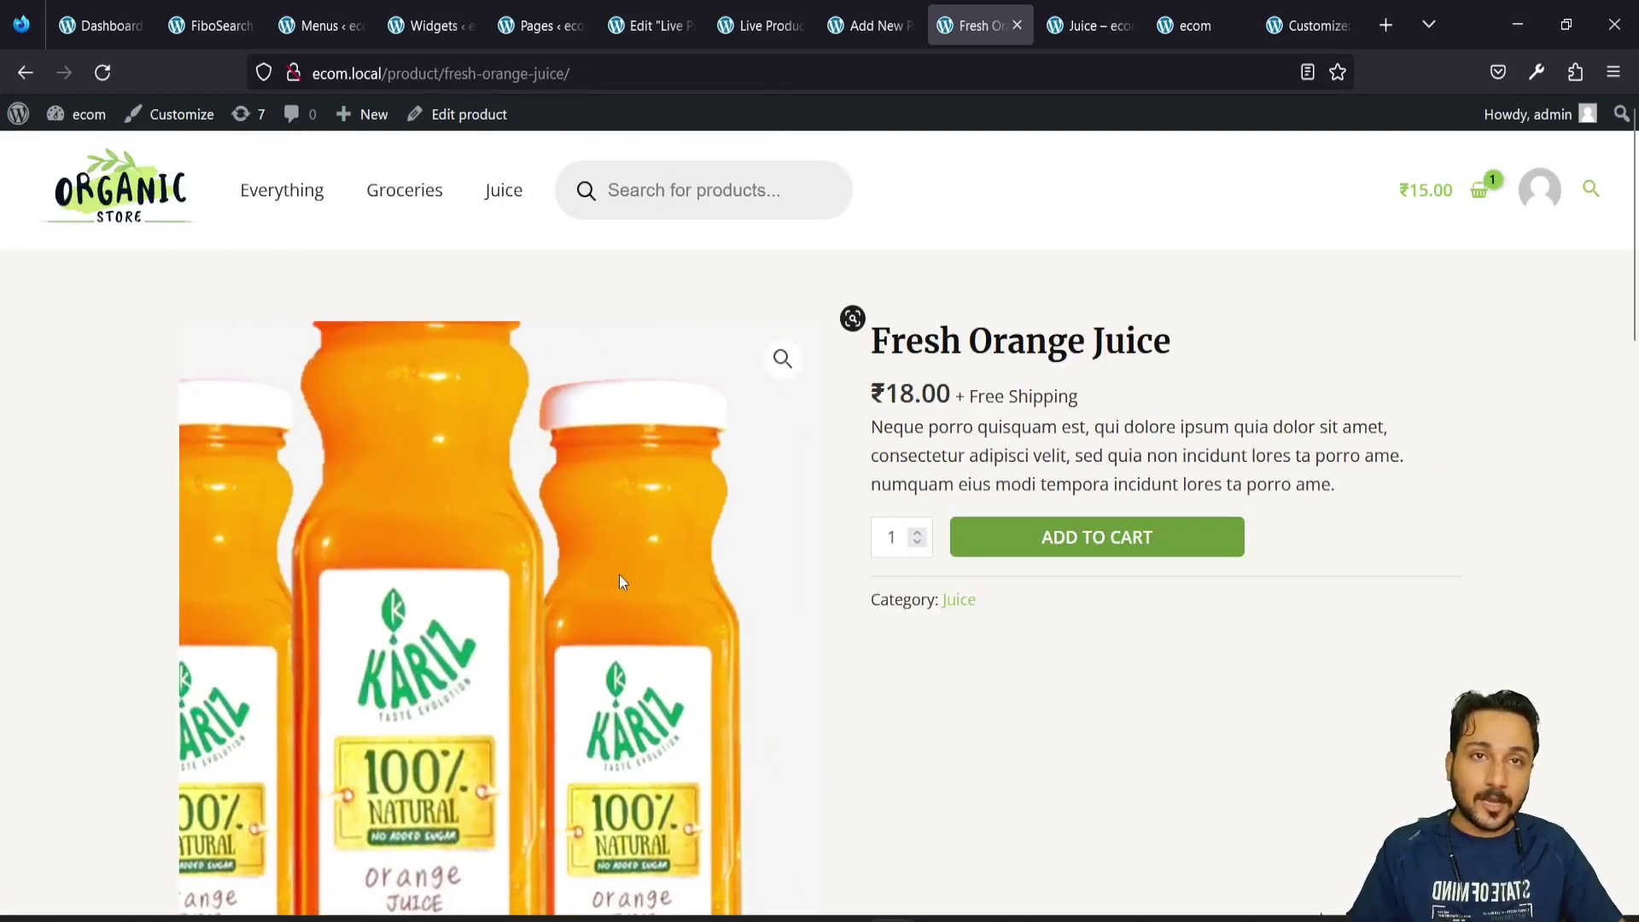
Go back to the Gutenberg search page, submit the remaining Fresh Orange Juice term and return from the product page
left_click(26, 73)
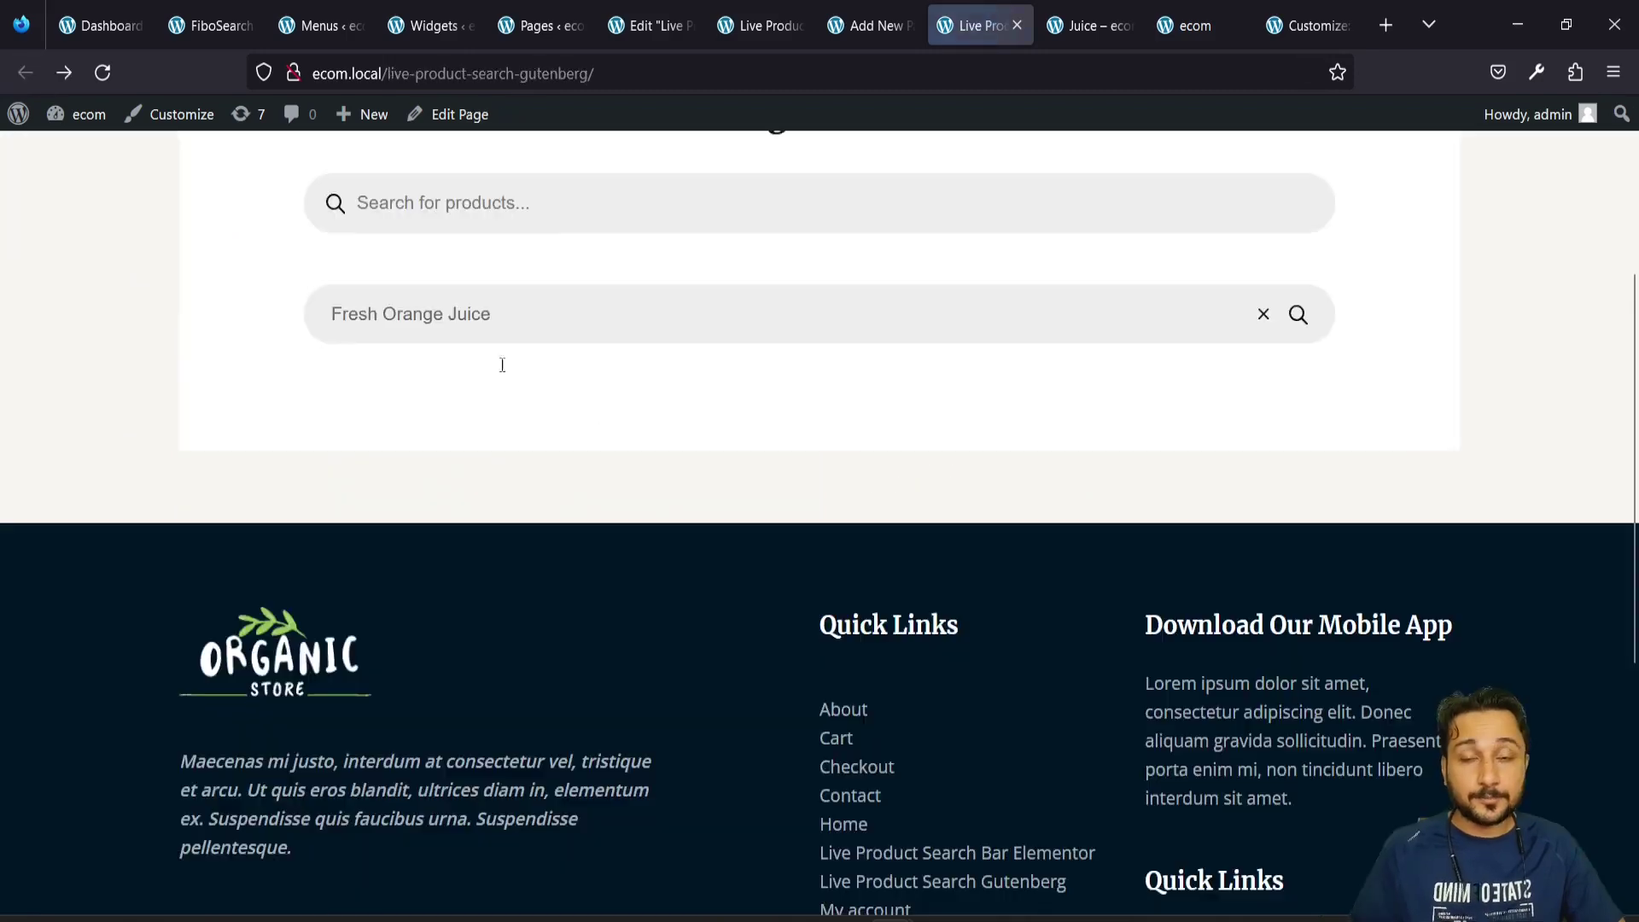
left_click(728, 317)
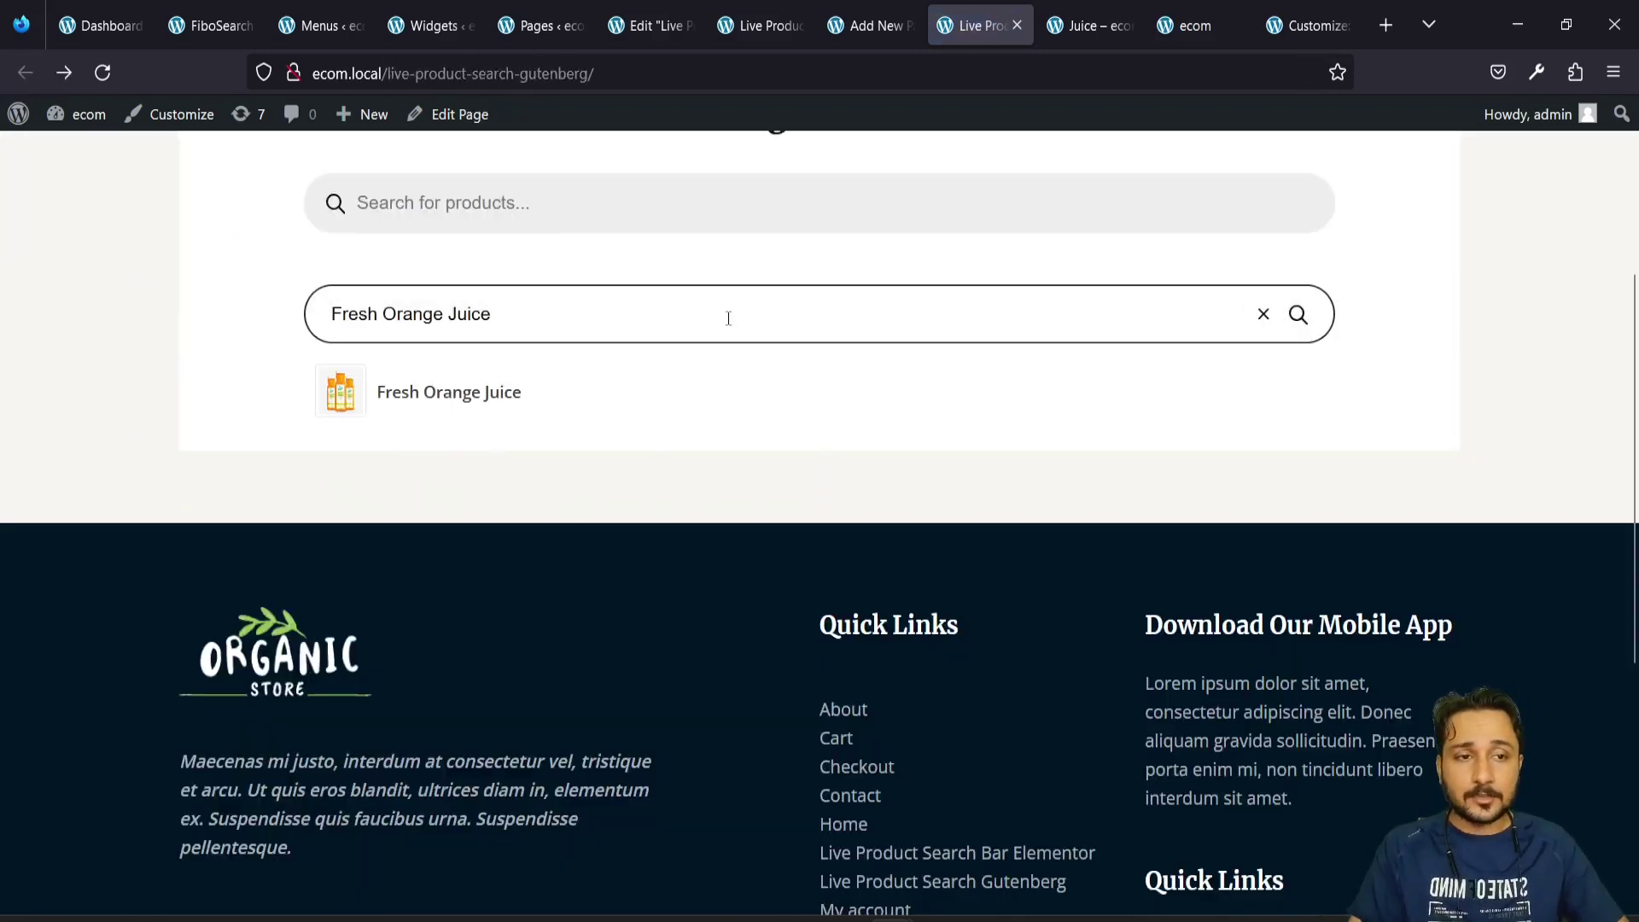
key("Return")
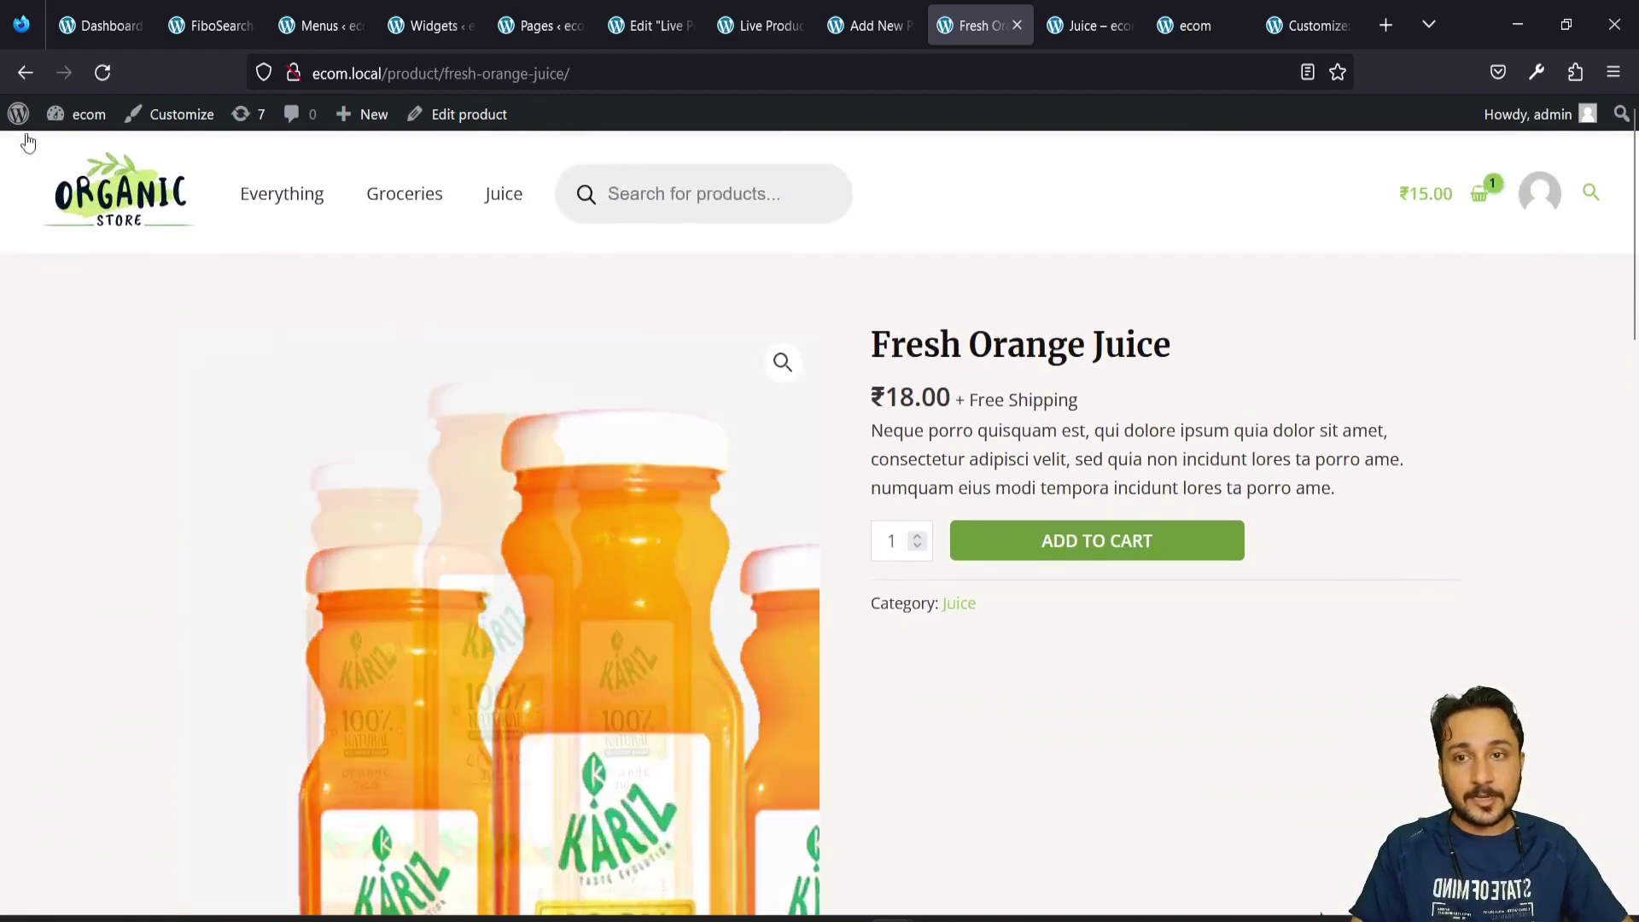
left_click(26, 73)
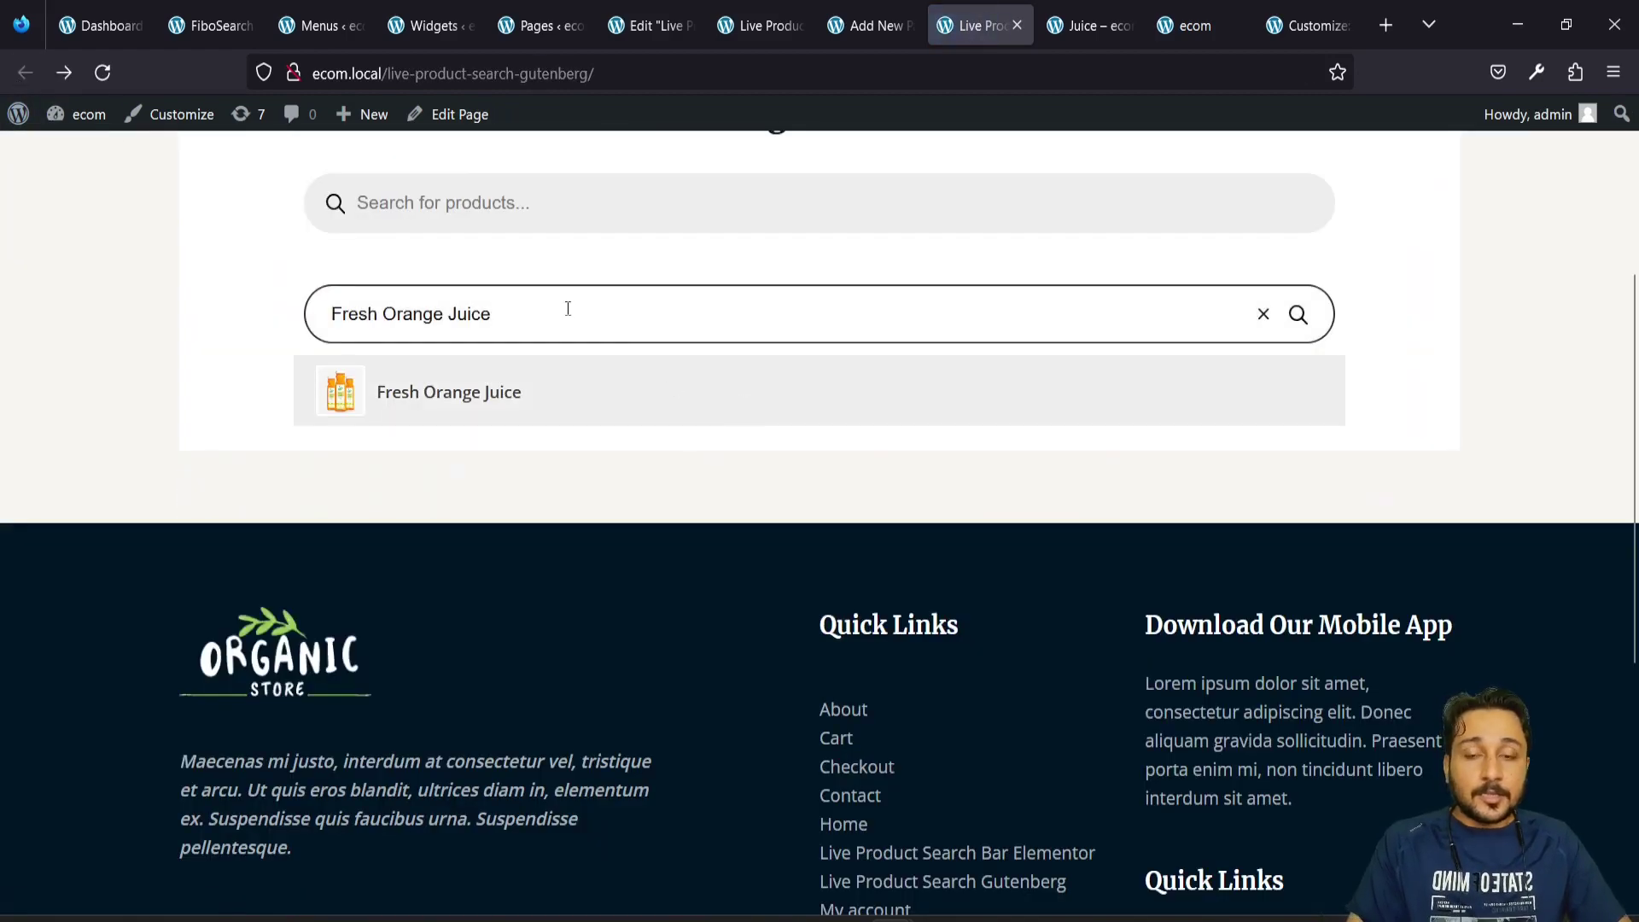
Clear the search term from the second search bar on the Gutenberg page
key("BackSpace")
key("BackSpace")
key("BackSpace")
key("BackSpace")
key("BackSpace")
key("BackSpace")
key("BackSpace")
key("BackSpace")
key("BackSpace")
key("BackSpace")
key("BackSpace")
key("BackSpace")
key("BackSpace")
key("BackSpace")
key("BackSpace")
key("BackSpace")
key("BackSpace")
key("BackSpace")
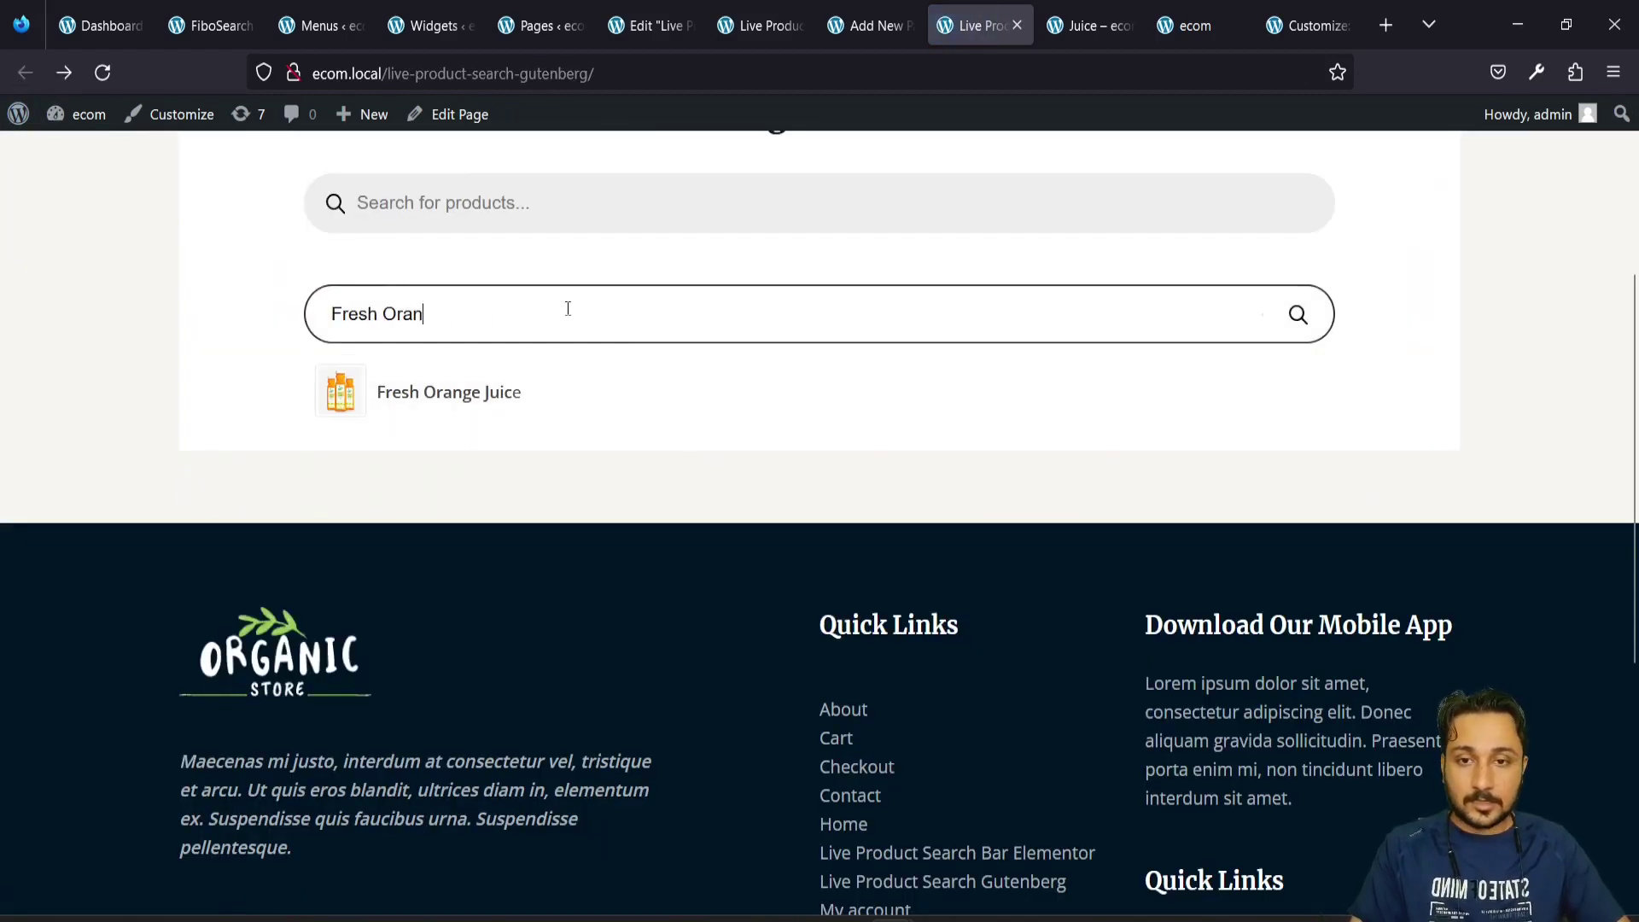
scroll(570, 316, "up", 4)
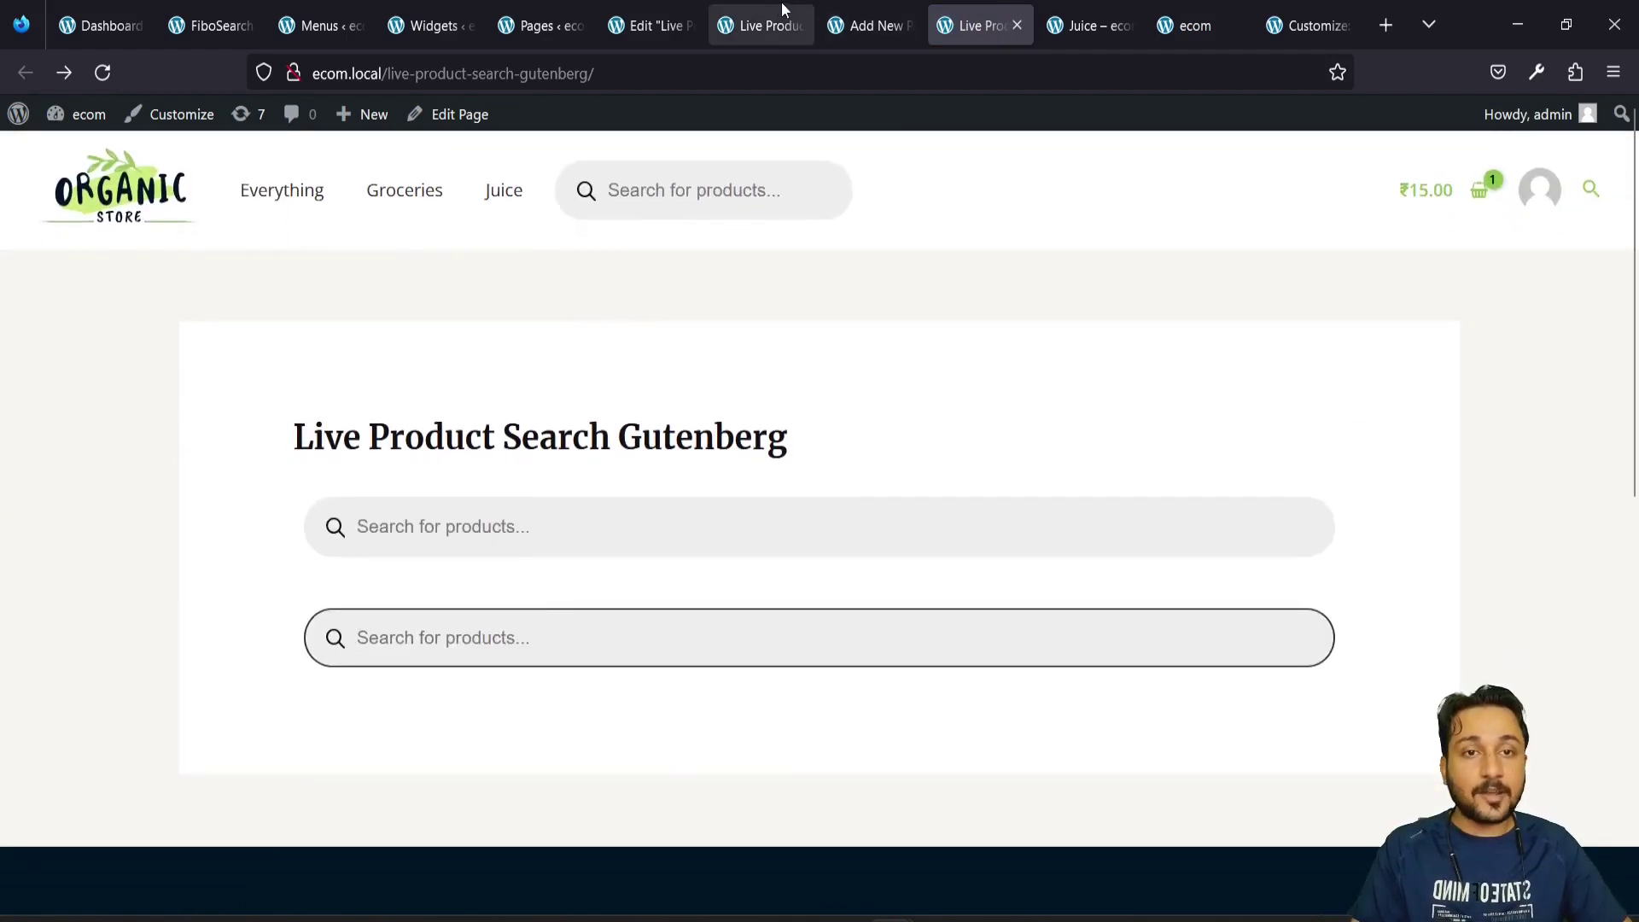
Review the page editor, the Menus screen and the alternative embedding methods in the FiboSearch starting settings
left_click(863, 4)
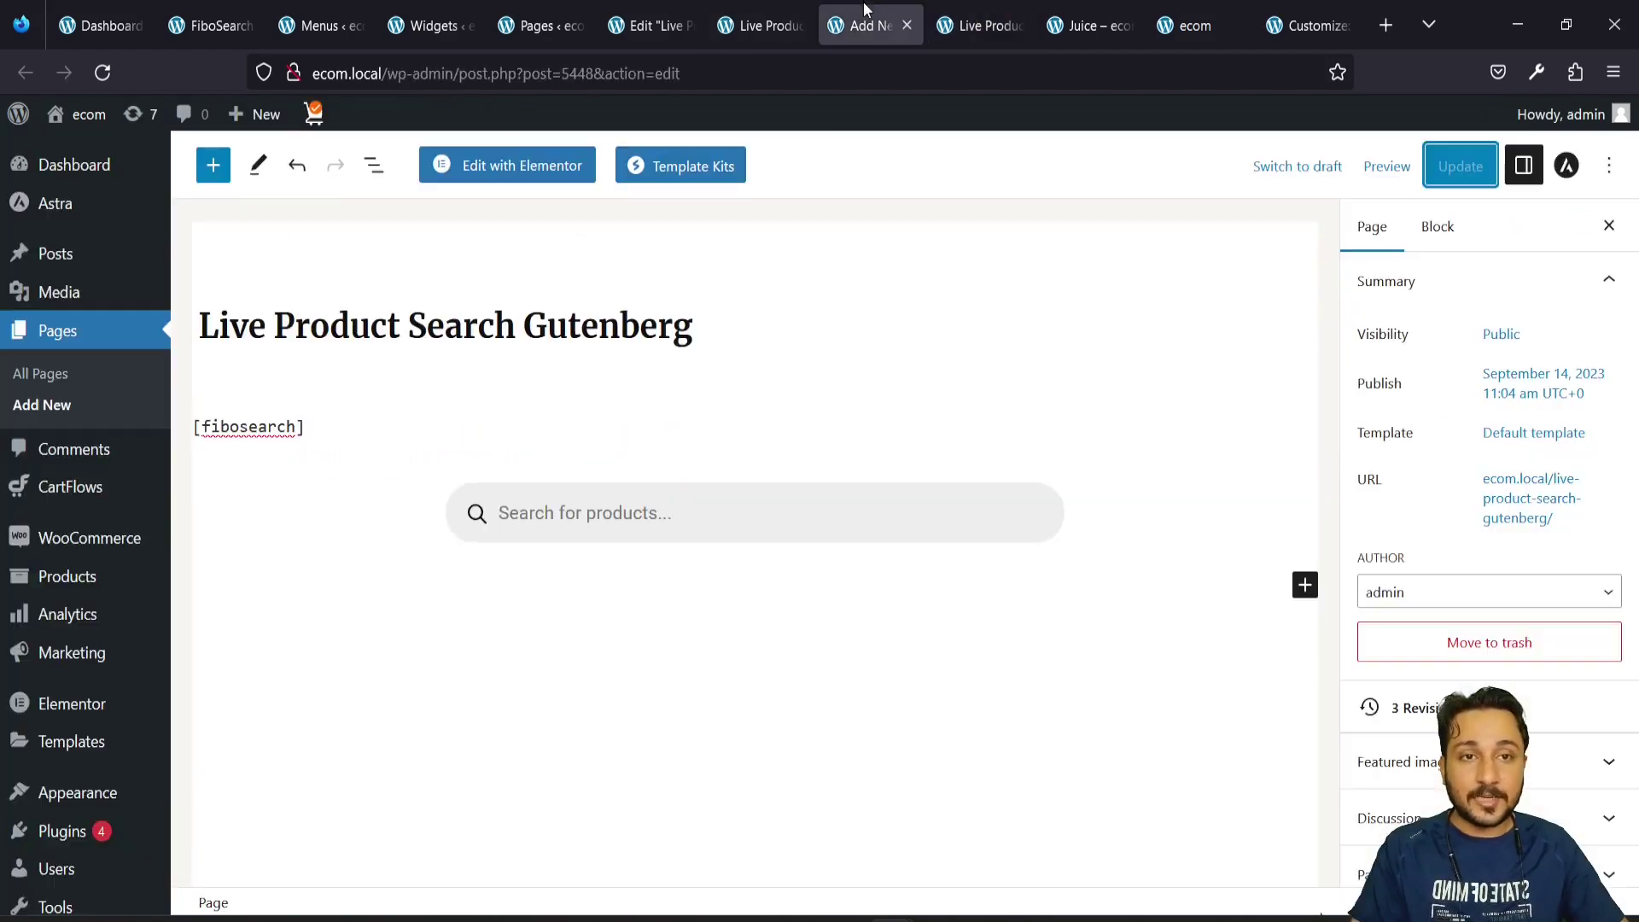
left_click(757, 17)
left_click(324, 19)
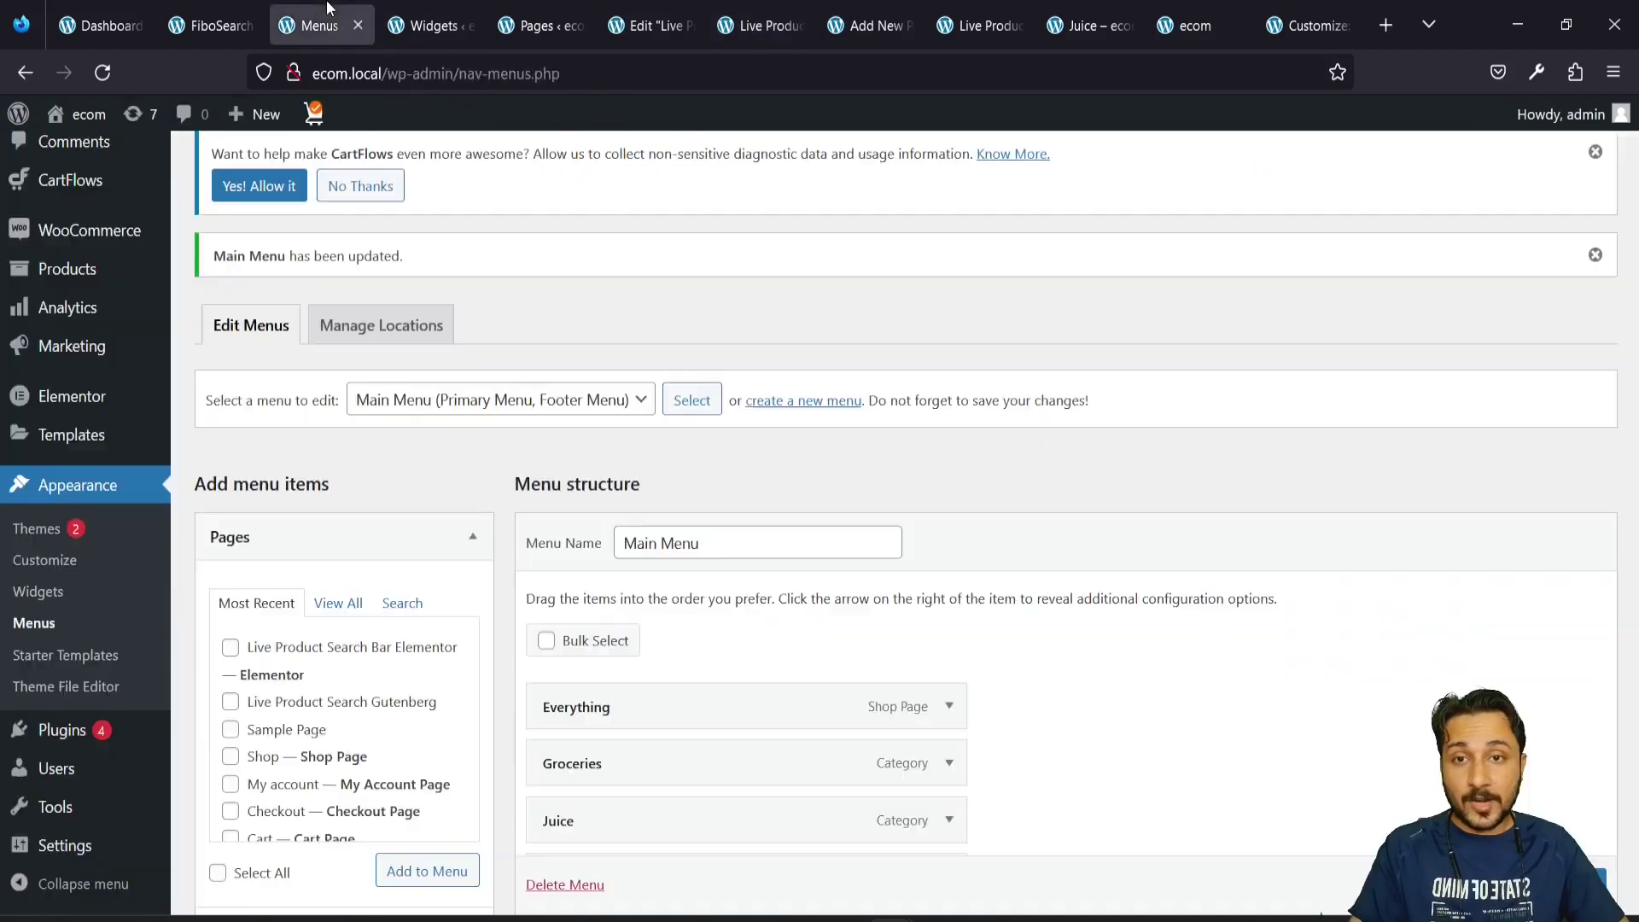
left_click(438, 7)
left_click(205, 19)
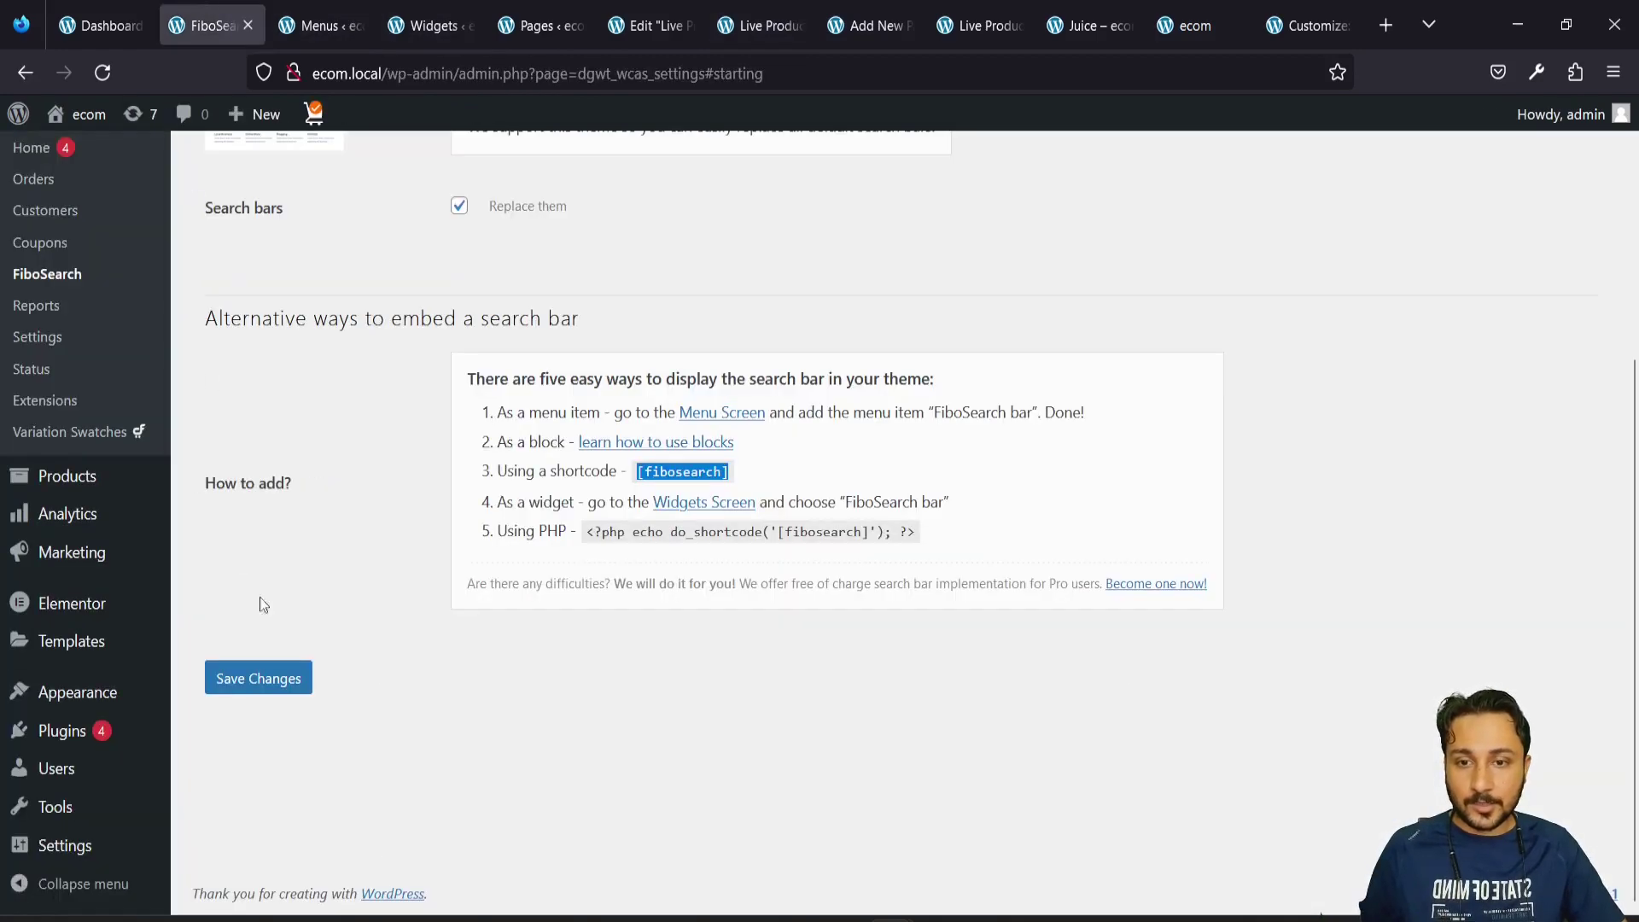
scroll(60, 333, "up", 2)
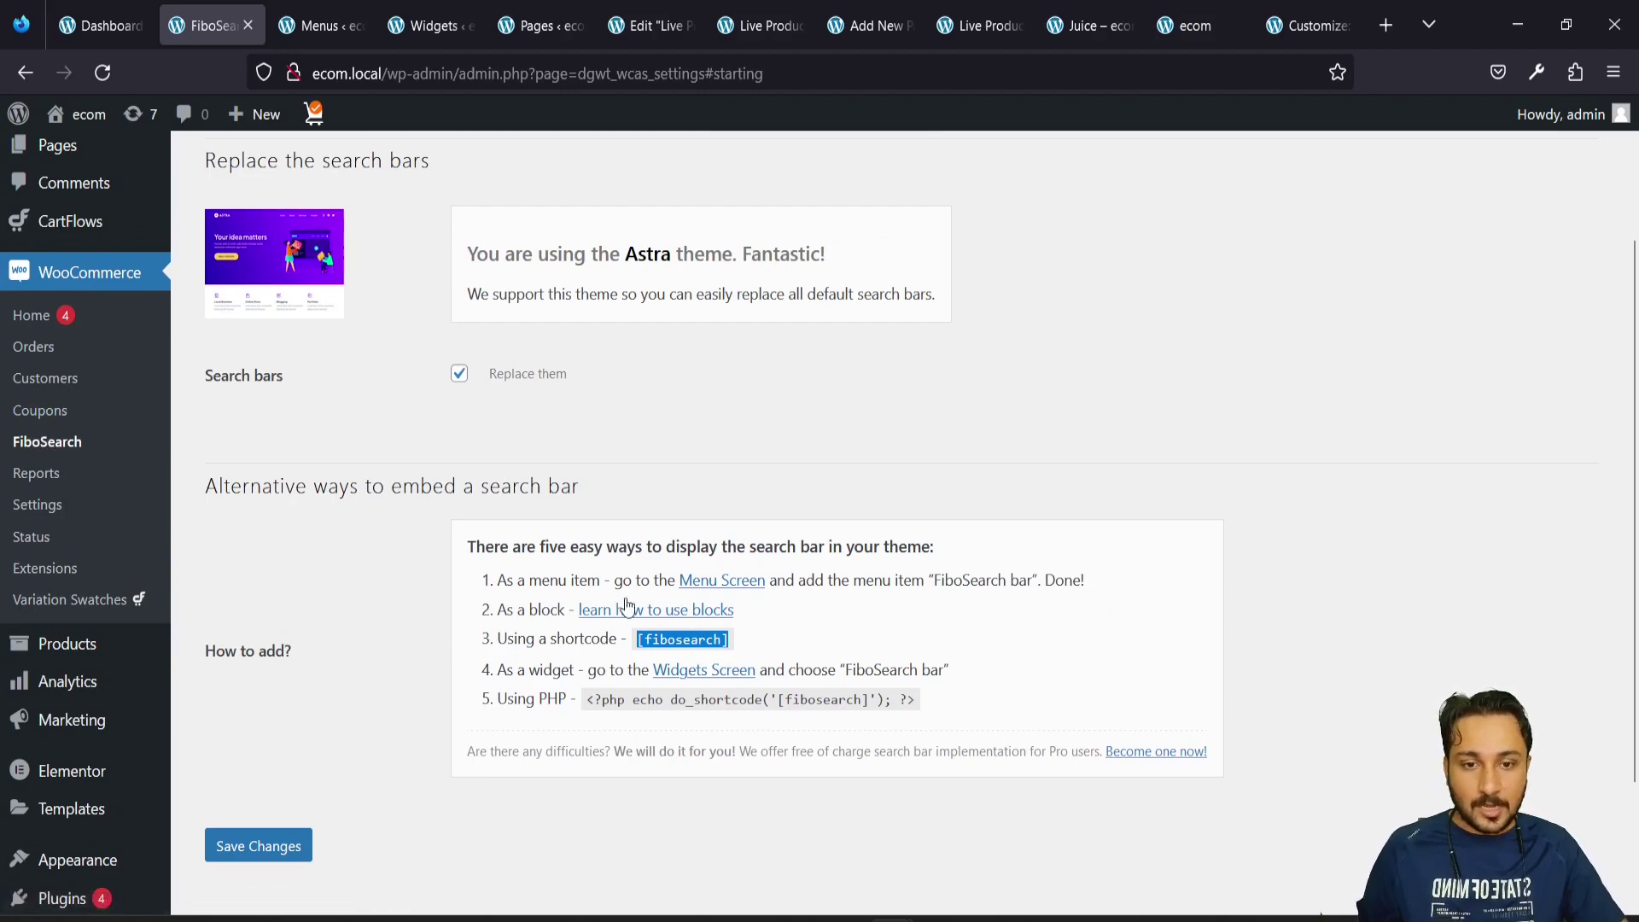
scroll(395, 683, "up", 2)
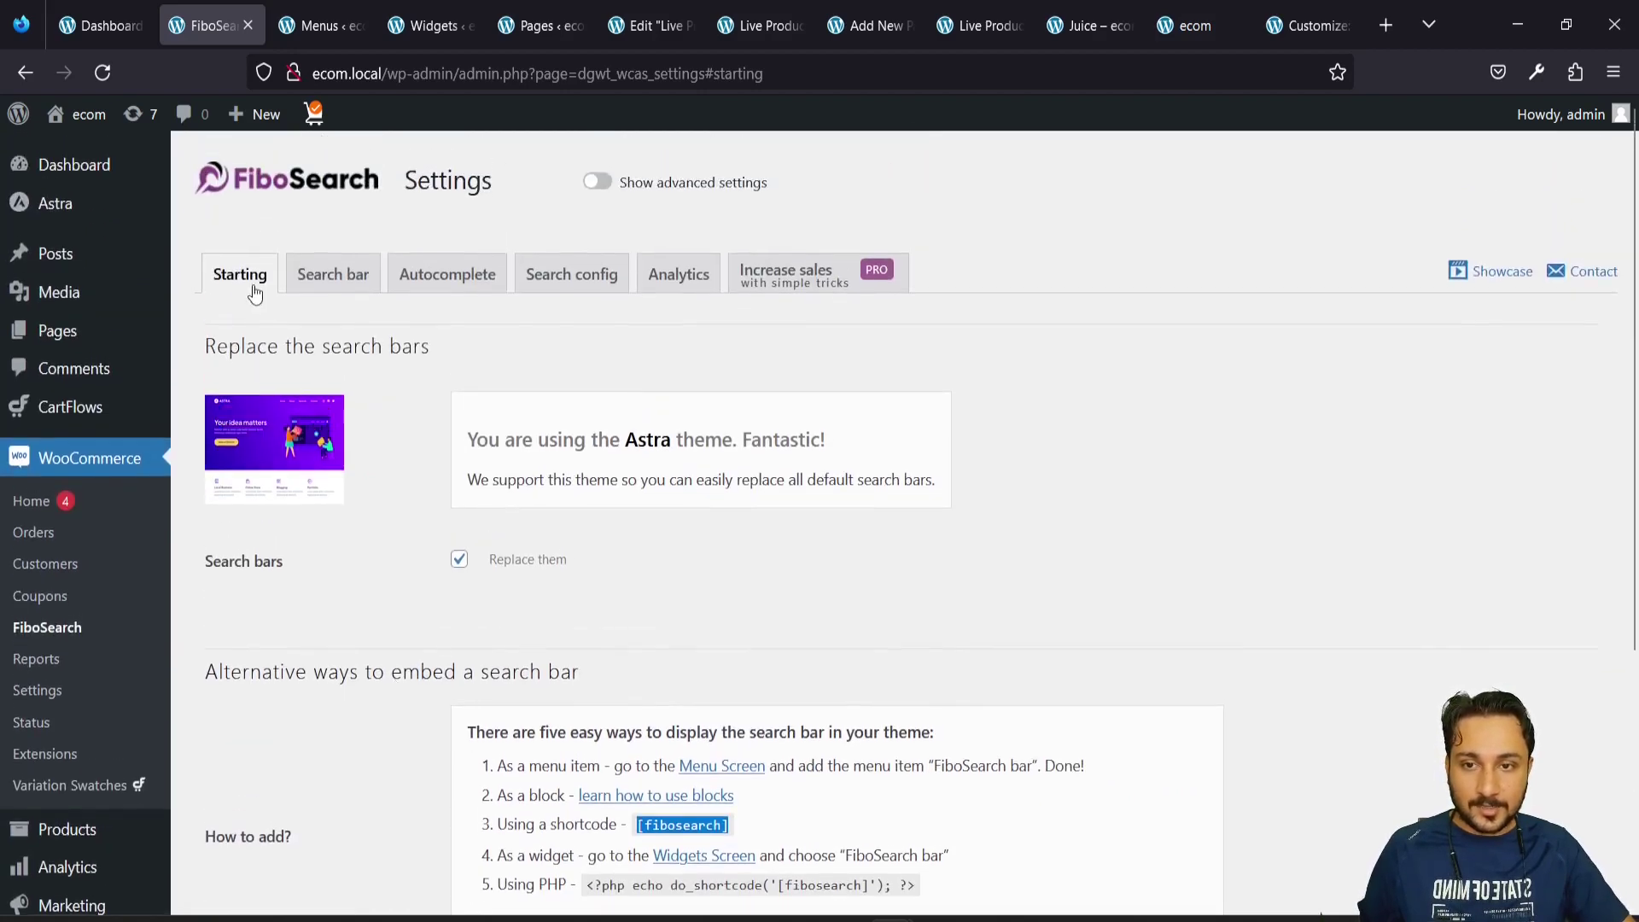
scroll(437, 599, "down", 2)
scroll(437, 601, "down", 2)
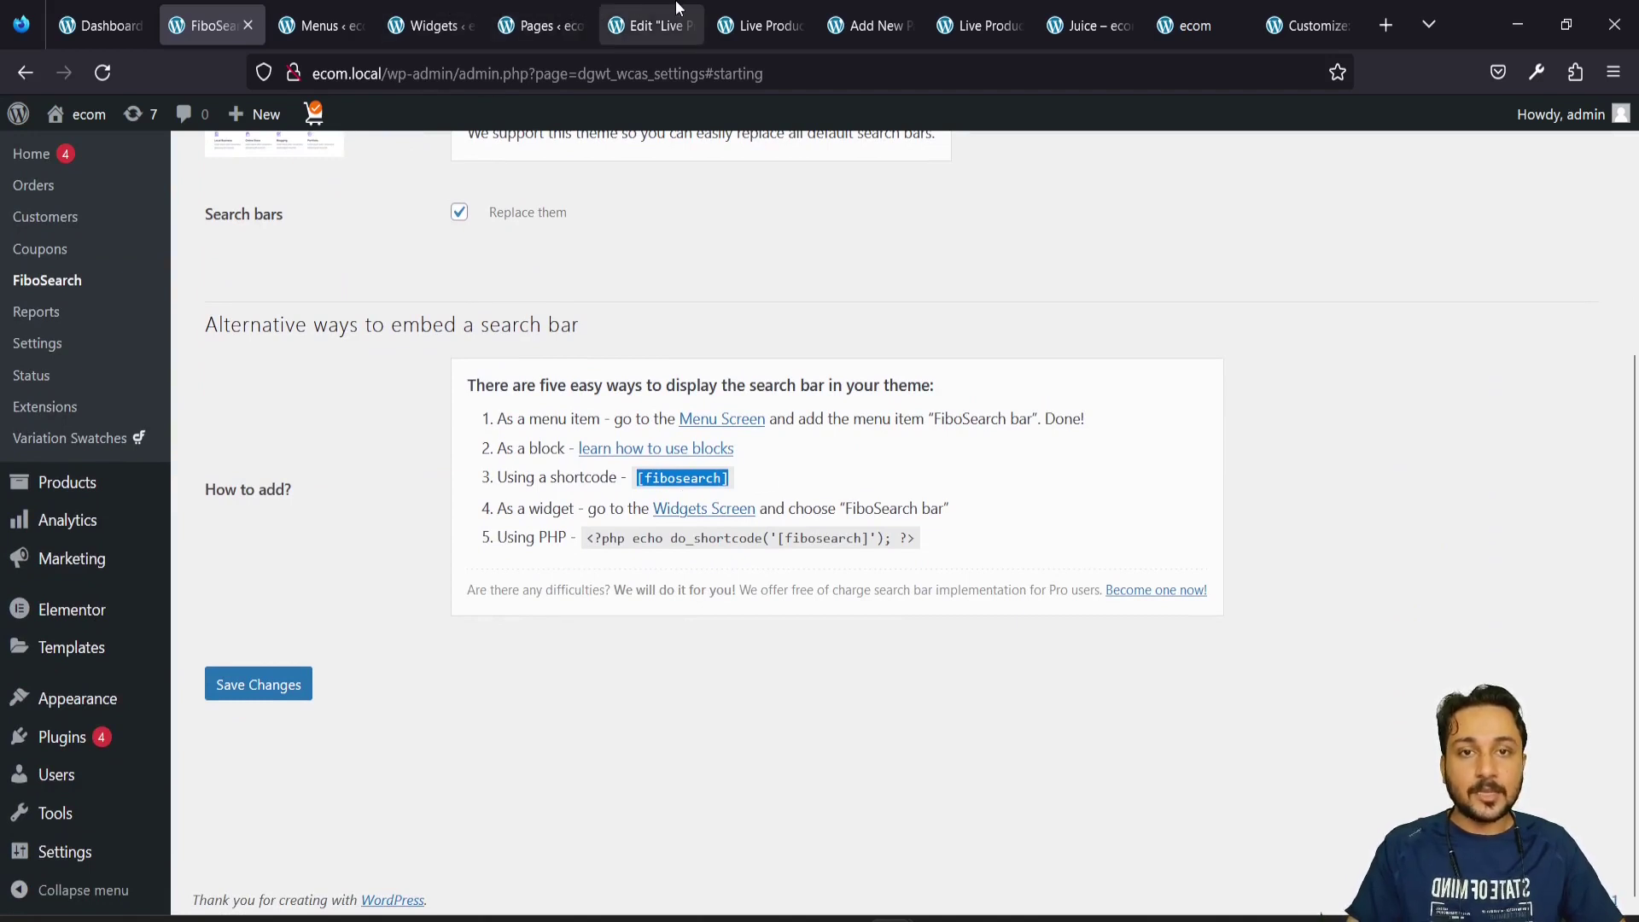
Add a Shortcode widget containing [fibosearch] to the Live Product Search Bar Elementor page, update it and view the widget's advanced settings
left_click(650, 25)
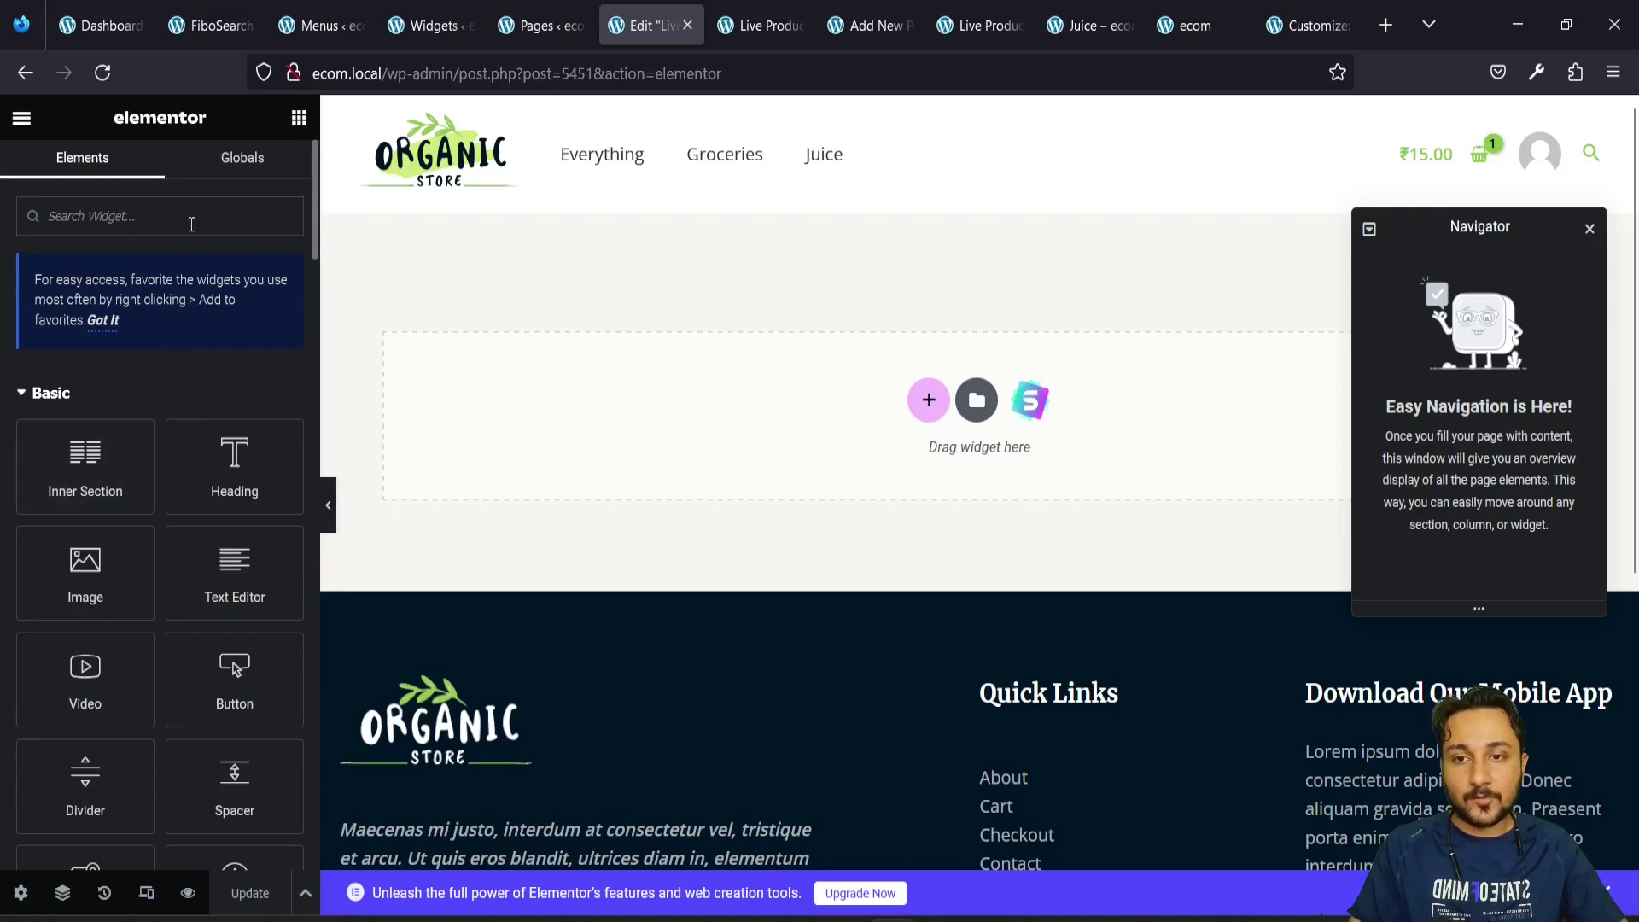
type("short")
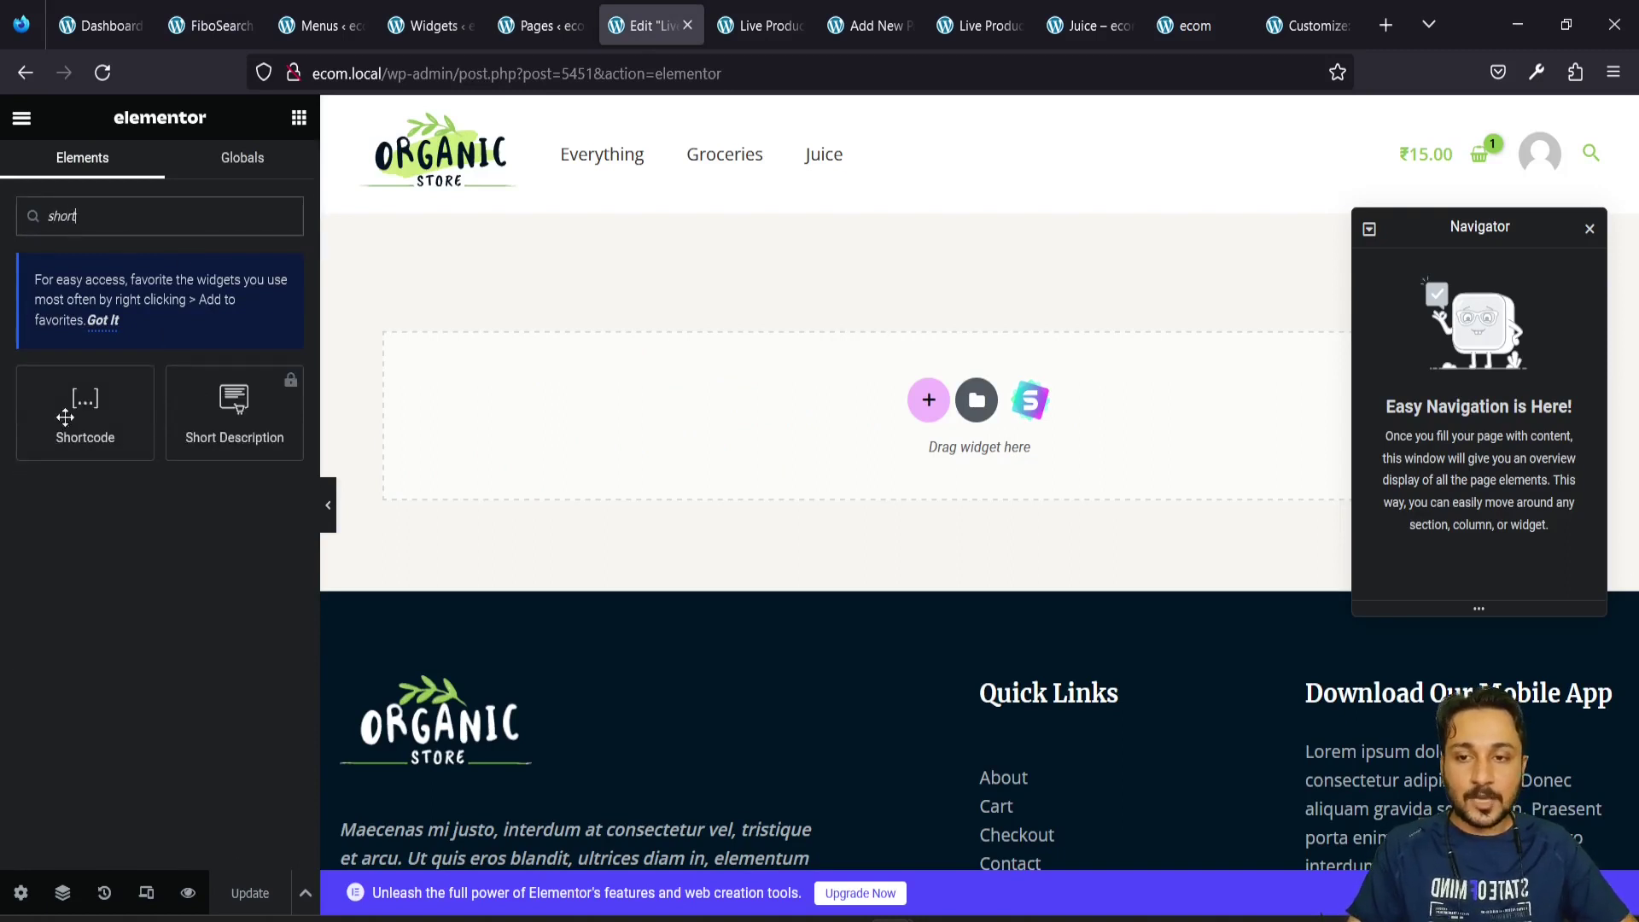
left_click_drag(75, 401, 395, 397)
left_click(134, 384)
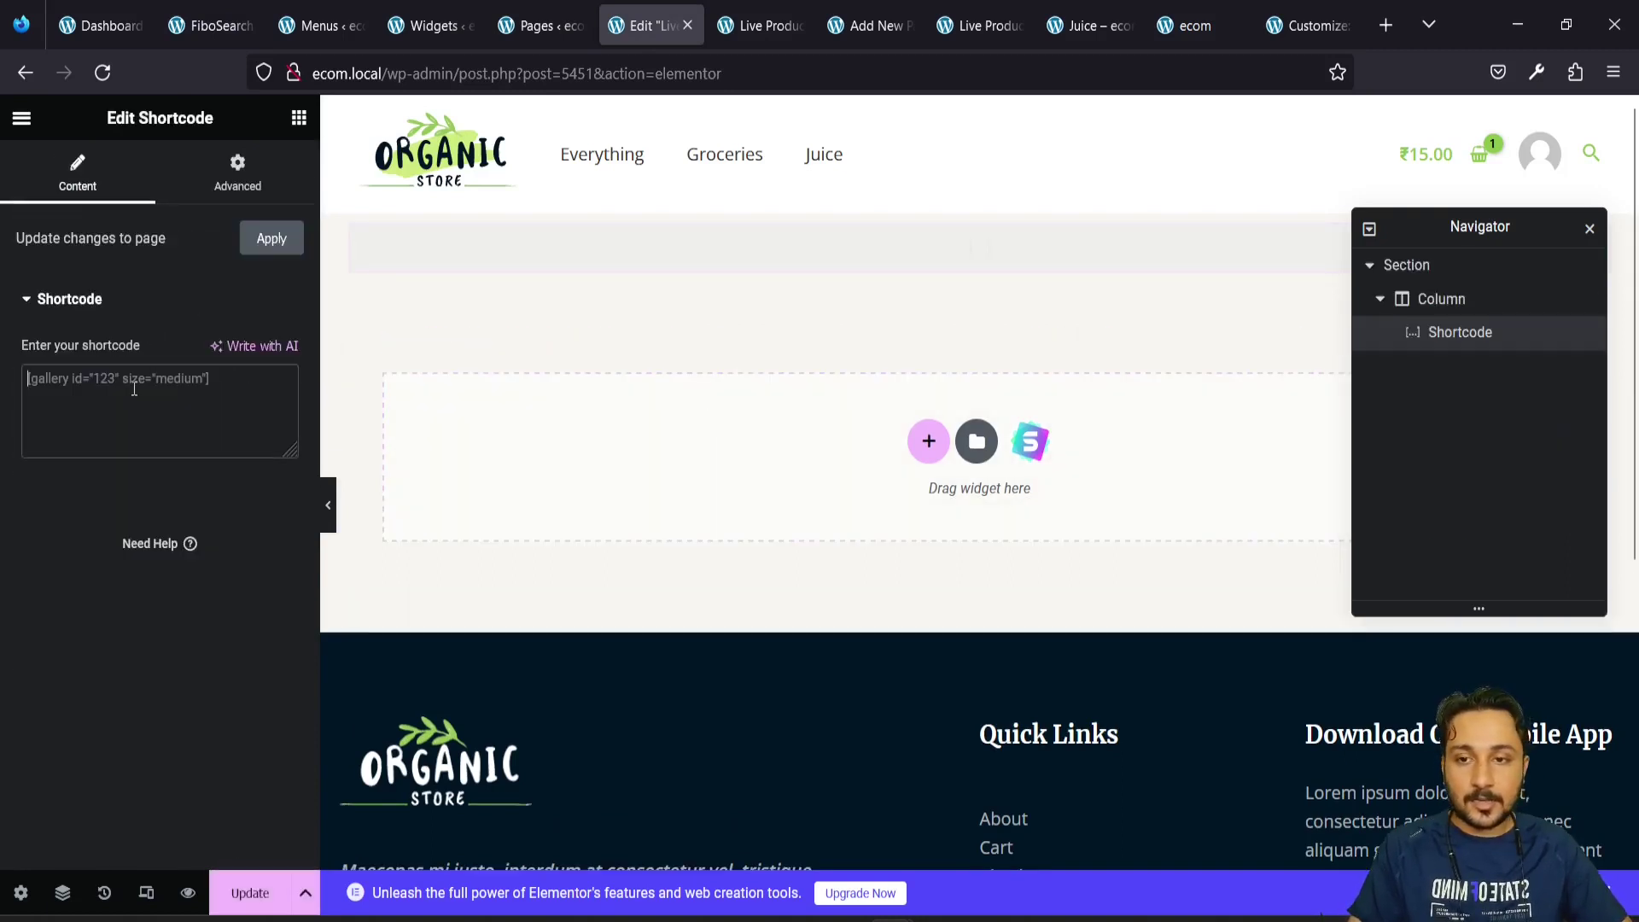
type("[fibosearch]")
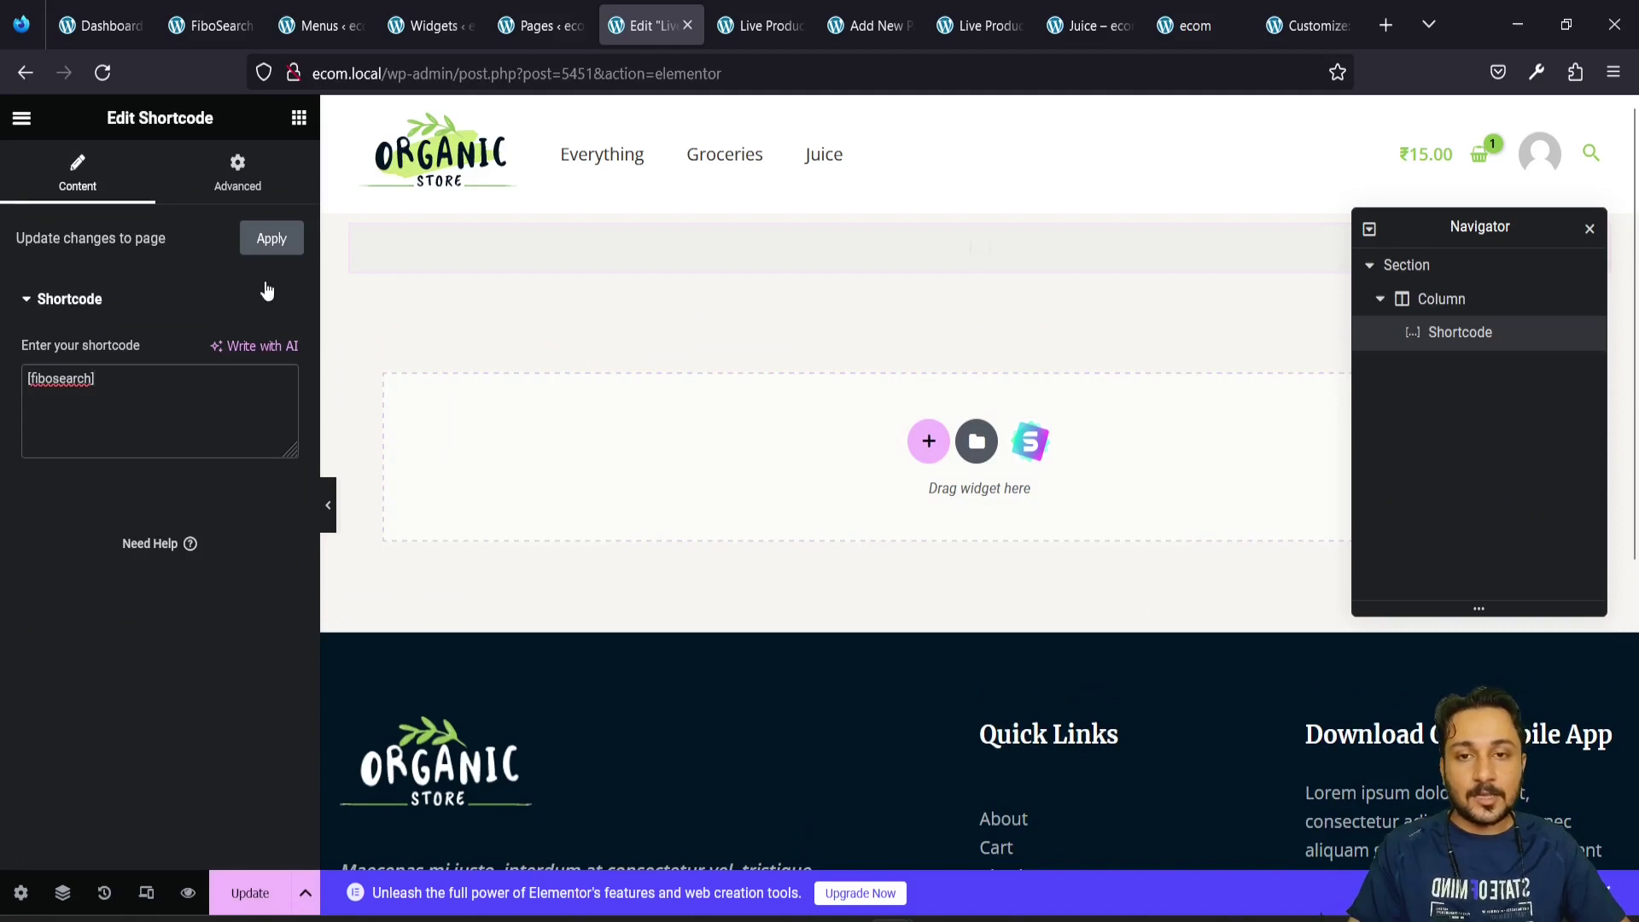
left_click(264, 246)
left_click(249, 892)
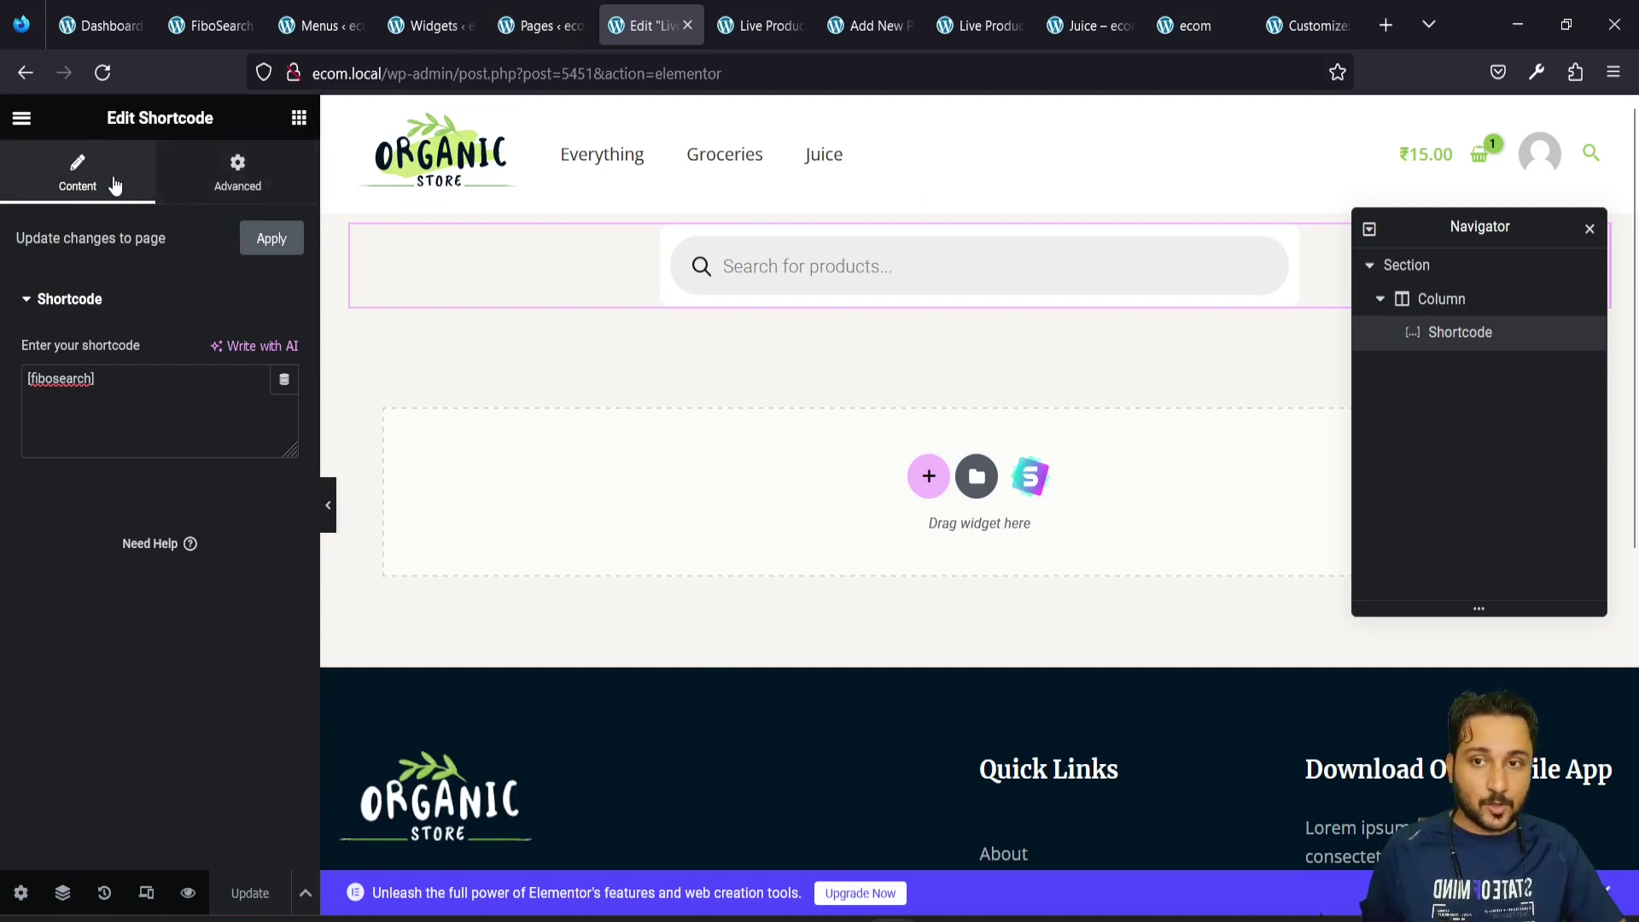
left_click(184, 177)
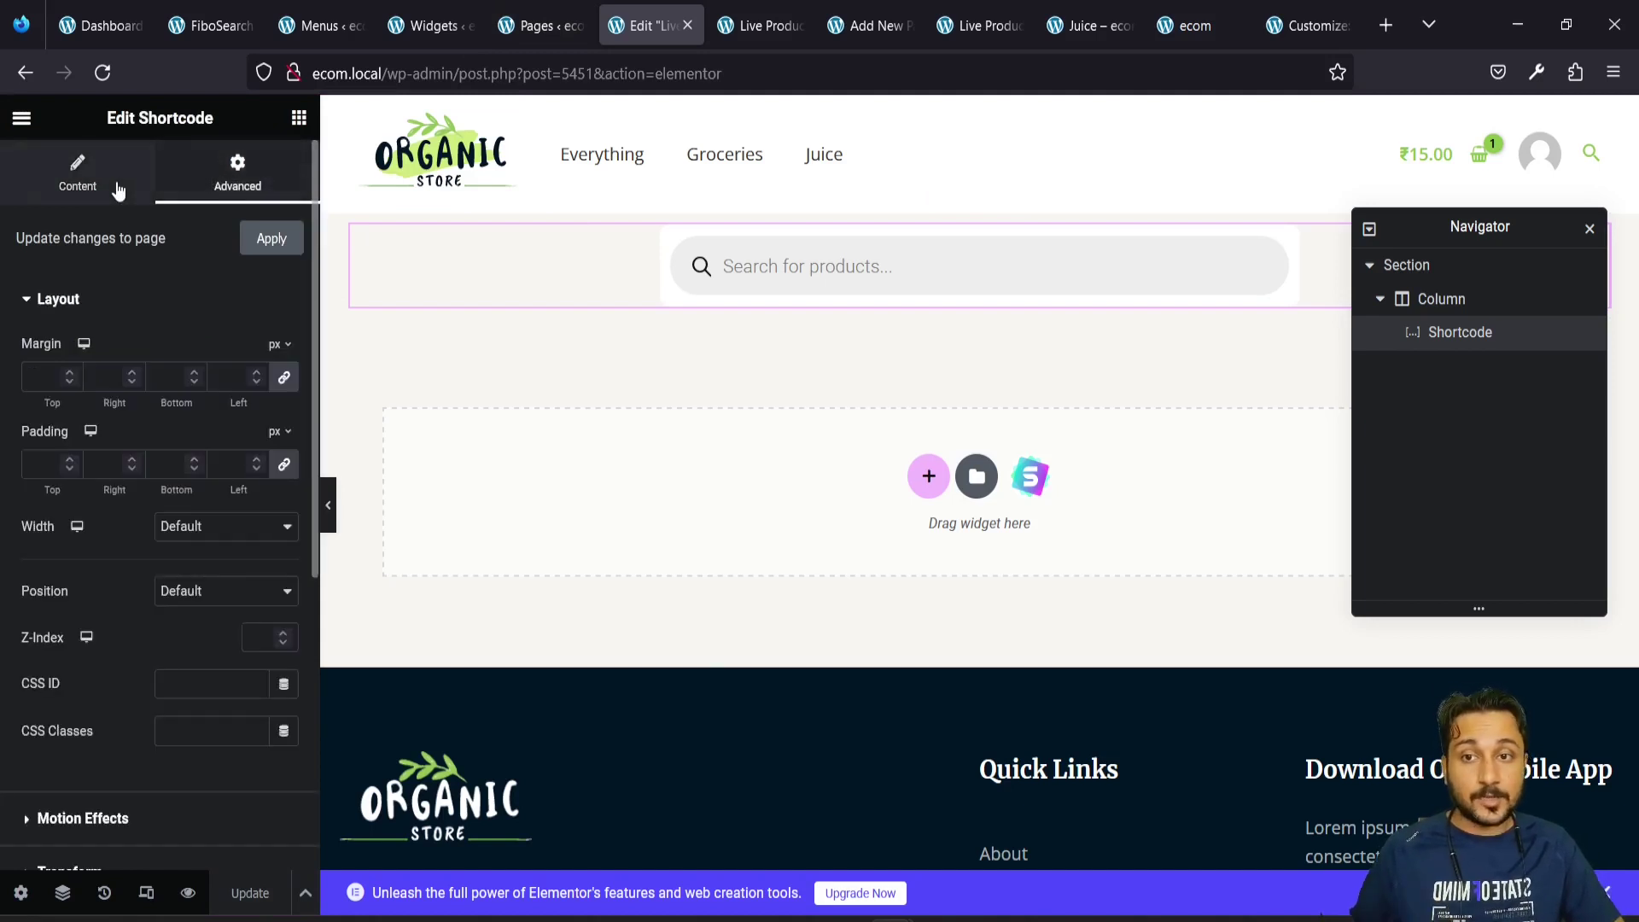
Review the Shortcode widget's content, the Menus screen and the alternative embedding methods in the FiboSearch settings
left_click(141, 179)
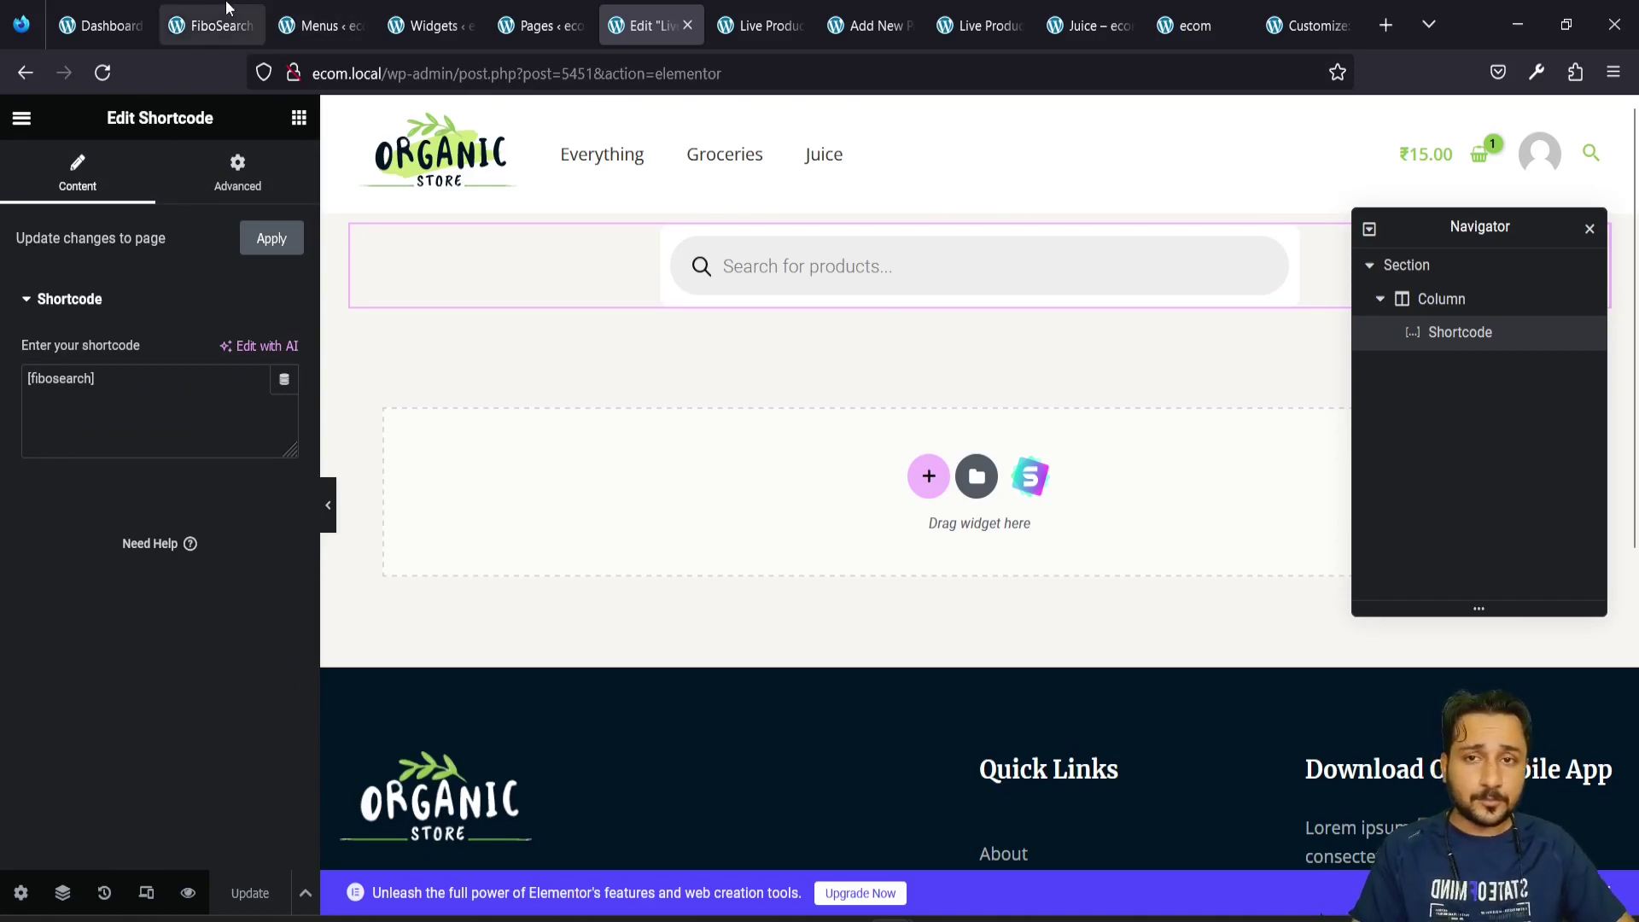
left_click(320, 25)
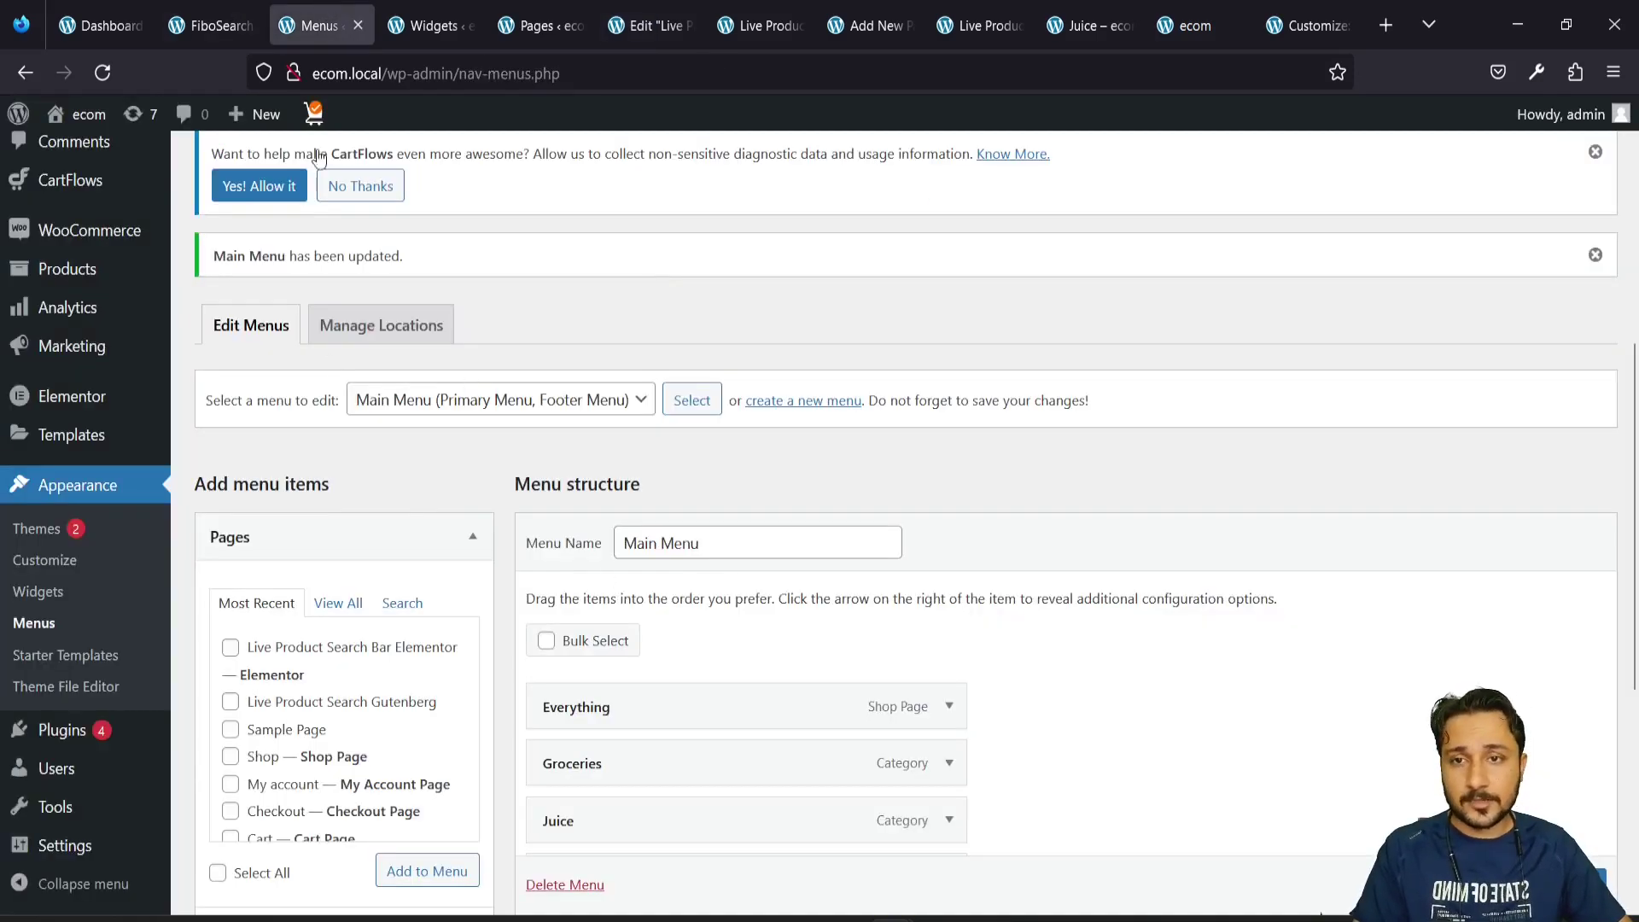
left_click(209, 26)
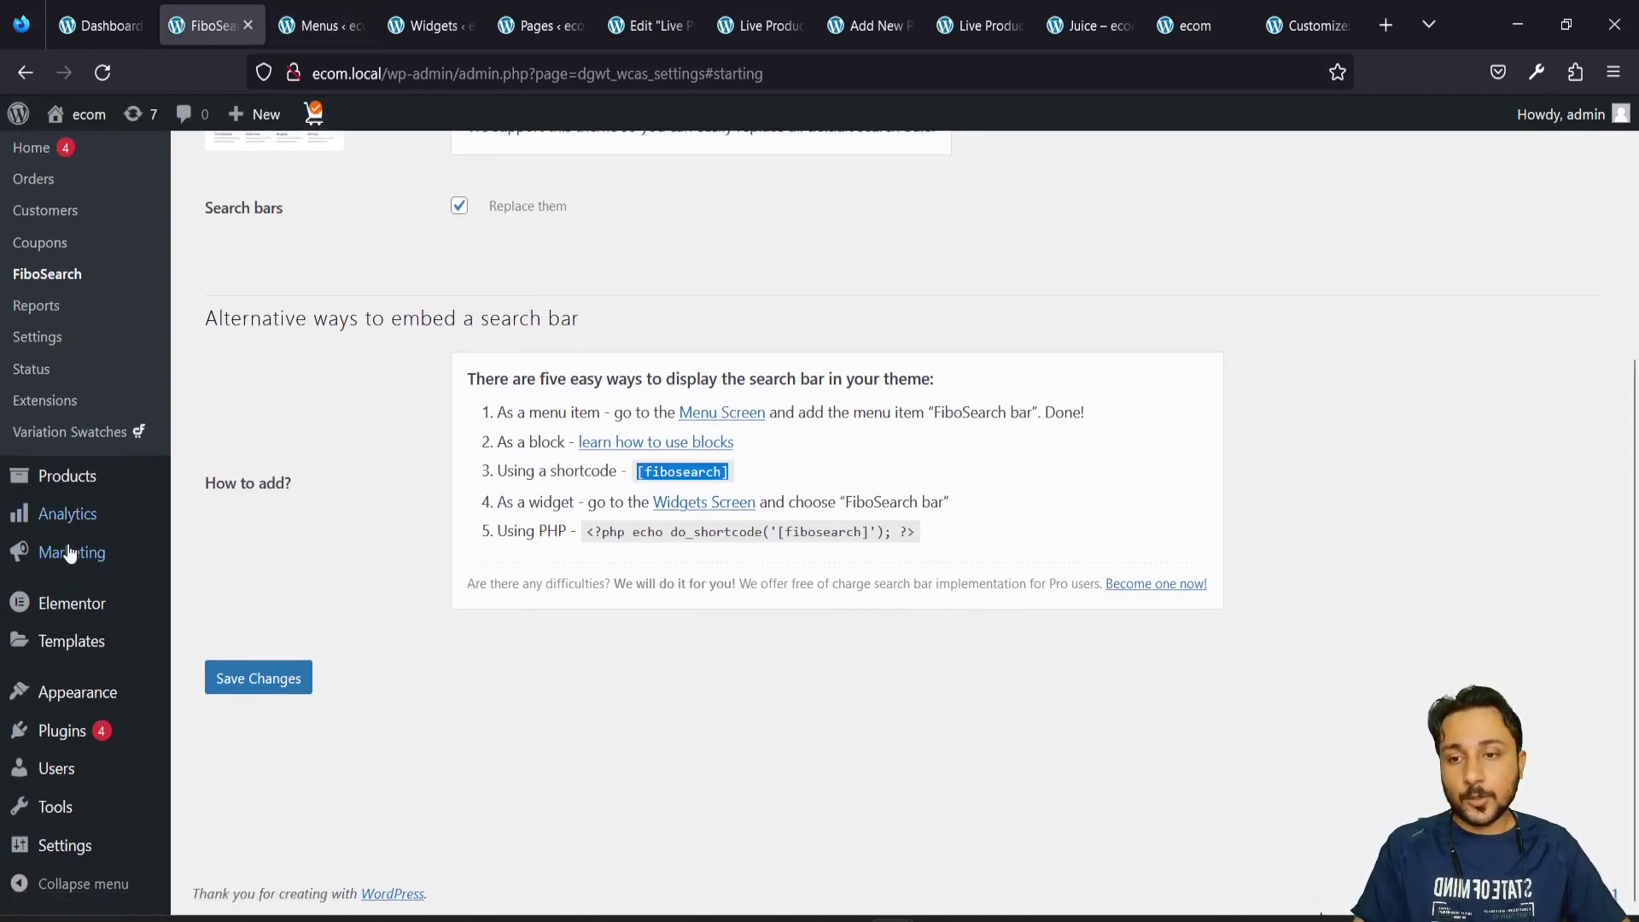
mouse_move(82, 701)
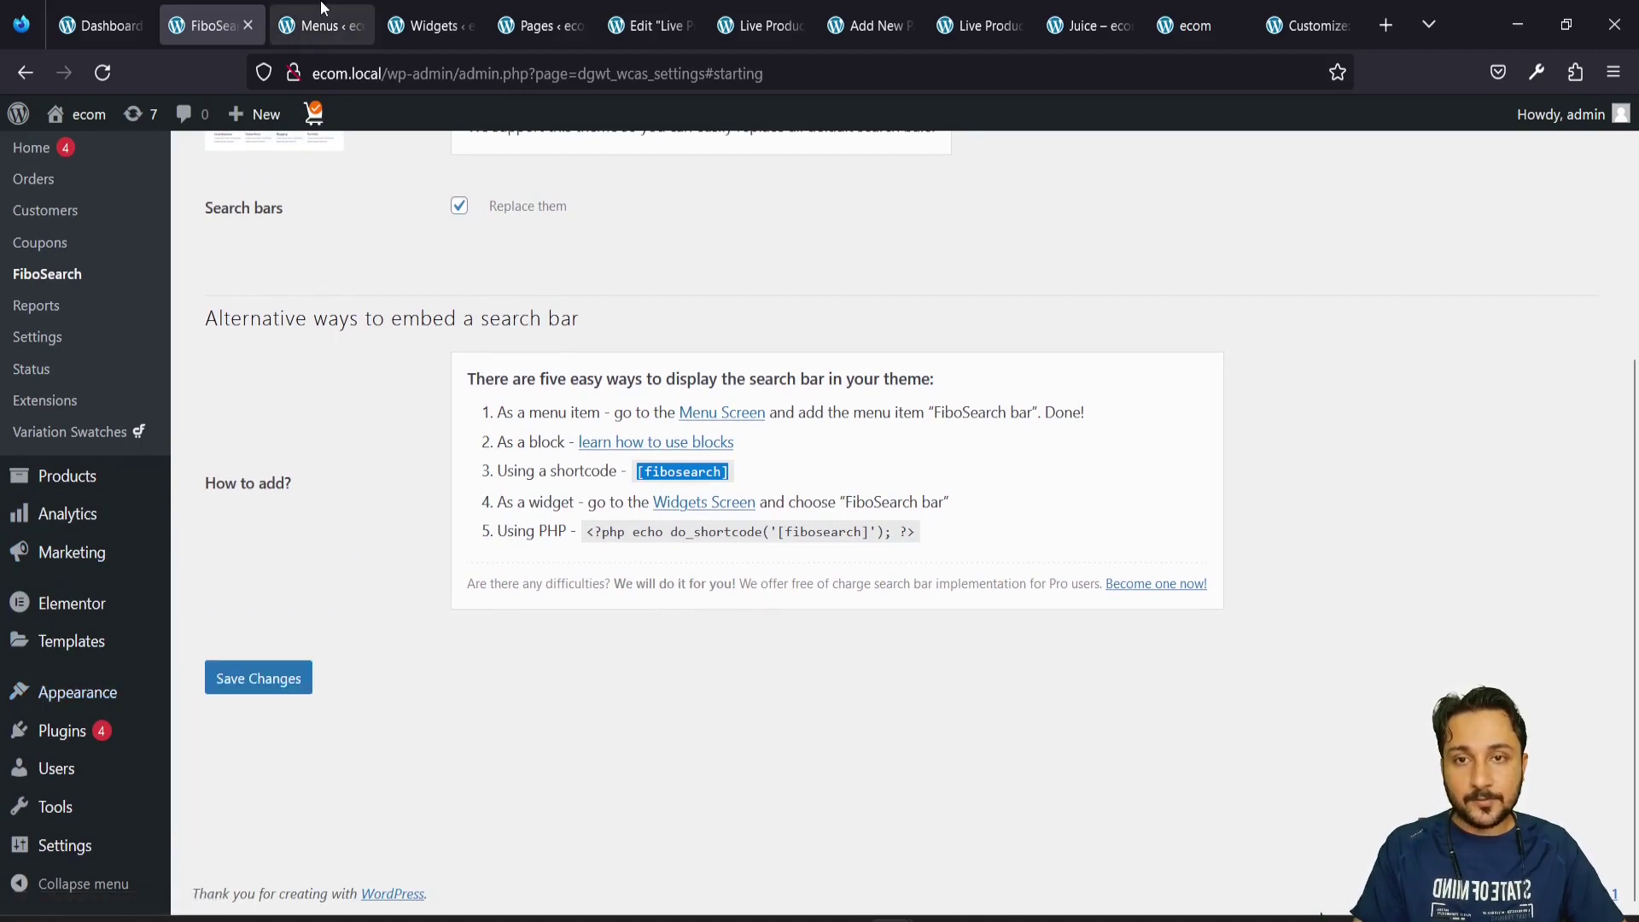
Add a FiboSearch block at the end of the WooCommerce Sidebar widget area and update the widgets
left_click(431, 26)
scroll(514, 578, "up", 15)
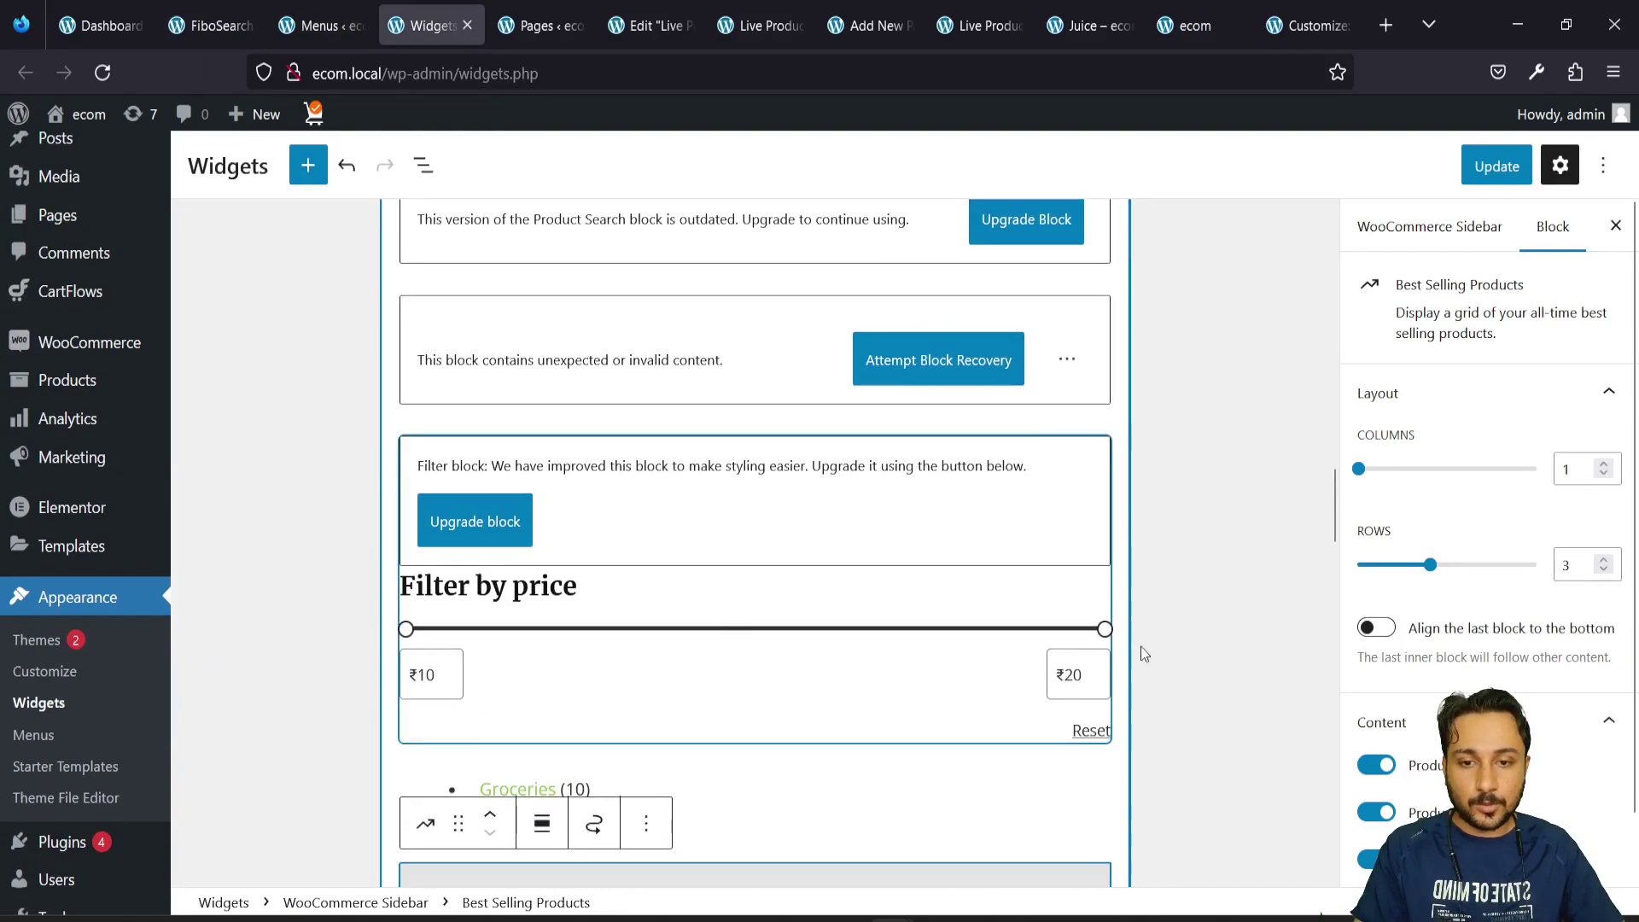
scroll(963, 451, "up", 6)
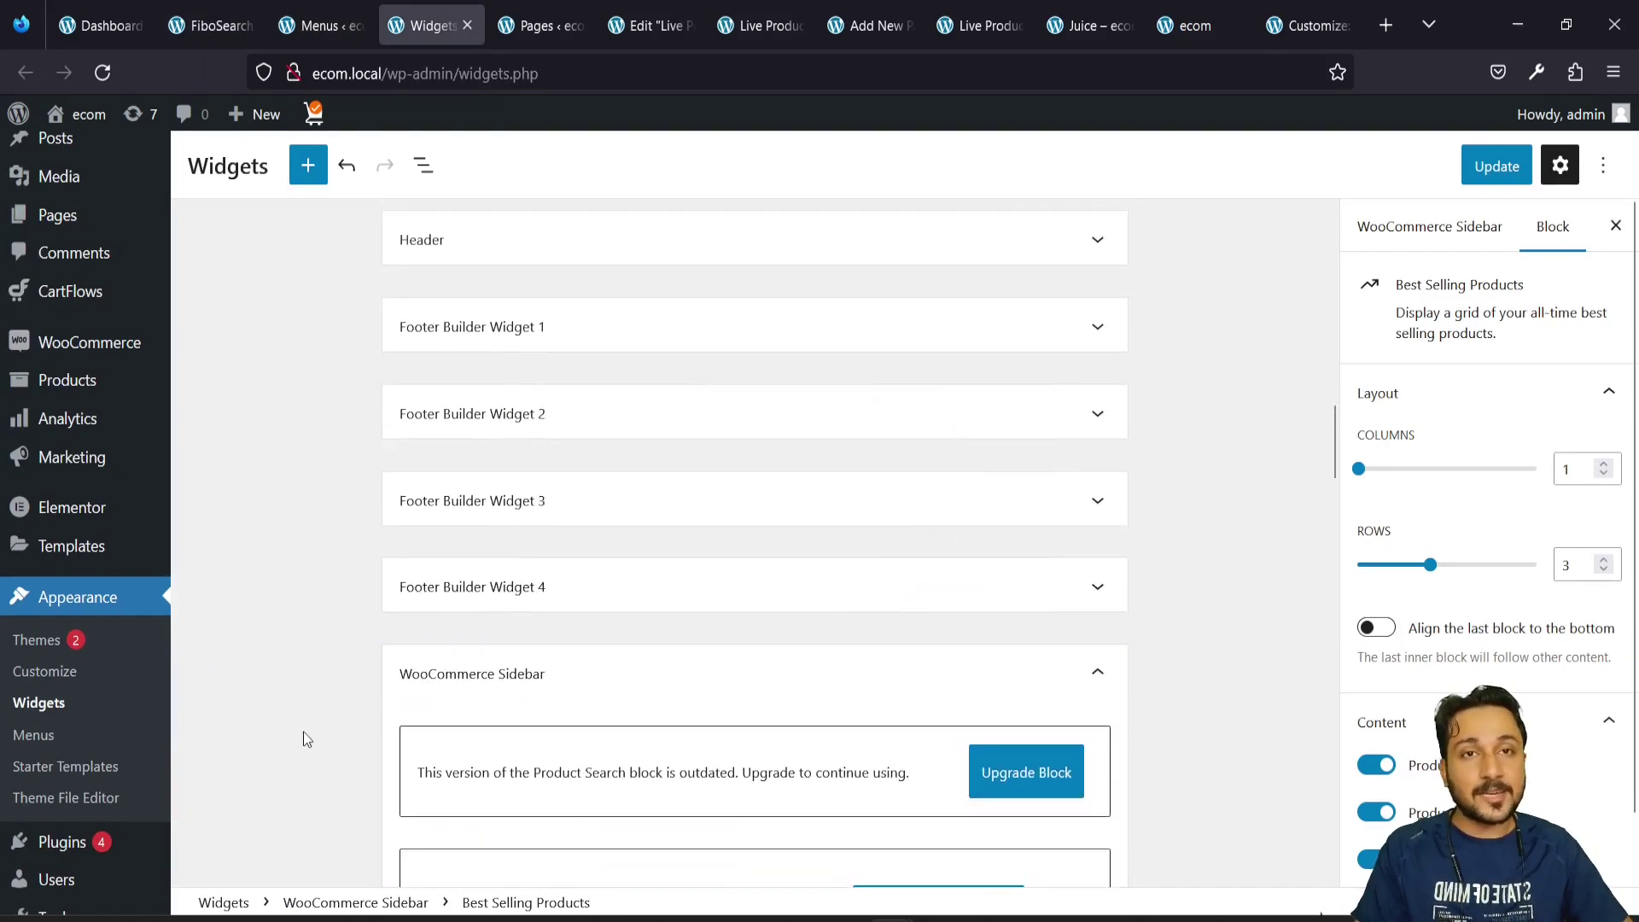
scroll(305, 736, "down", 20)
scroll(305, 738, "up", 1)
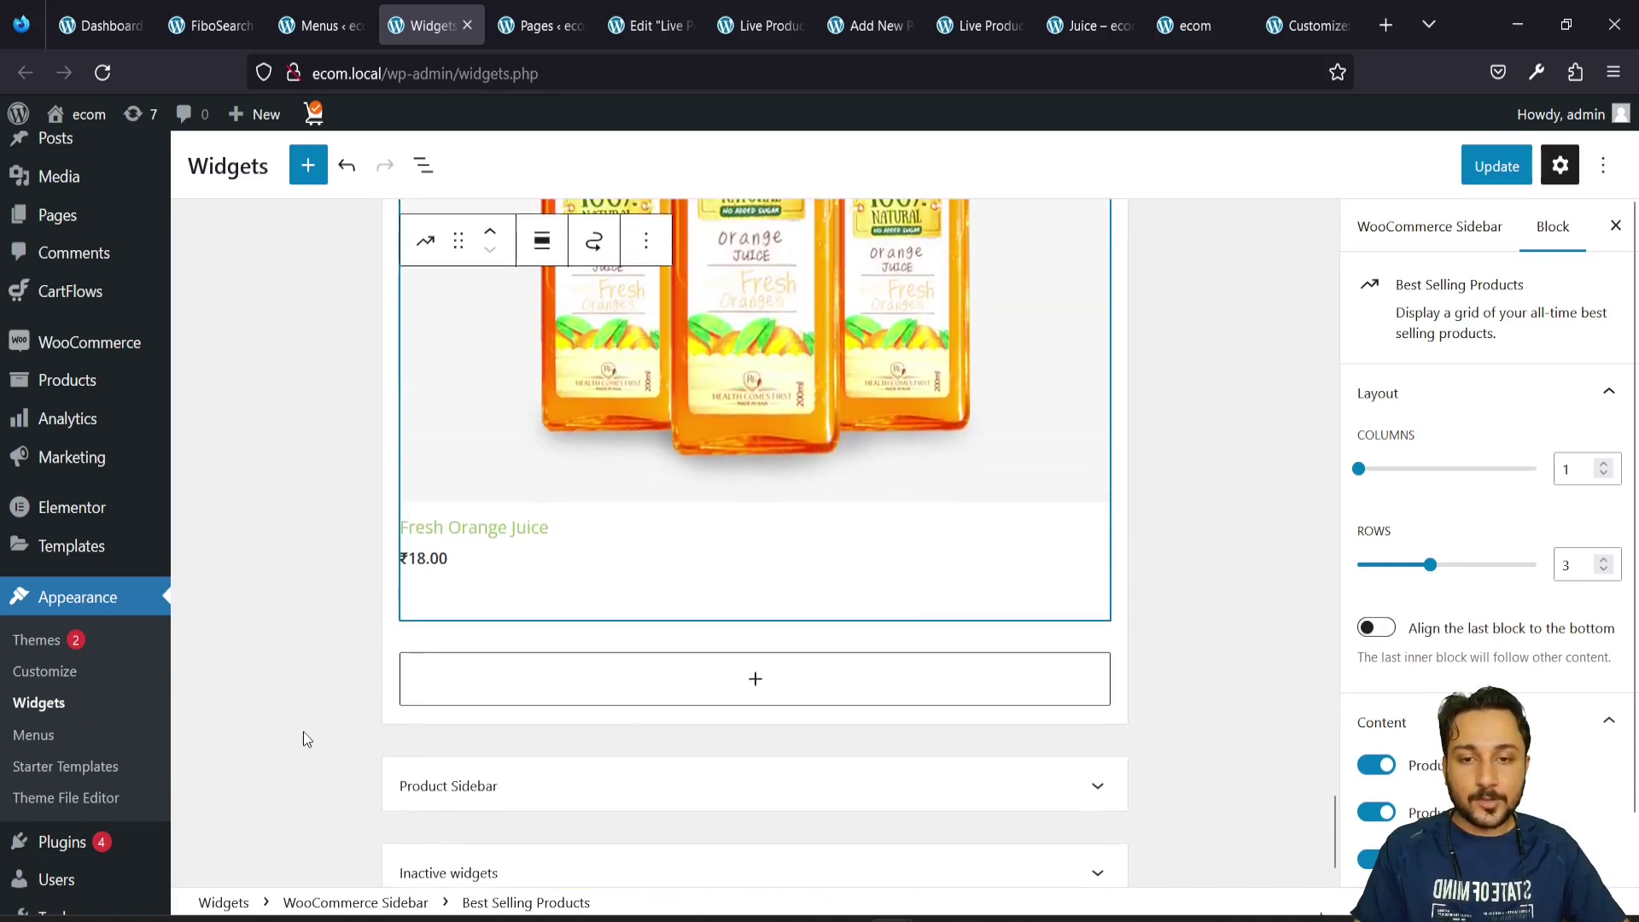
left_click(786, 674)
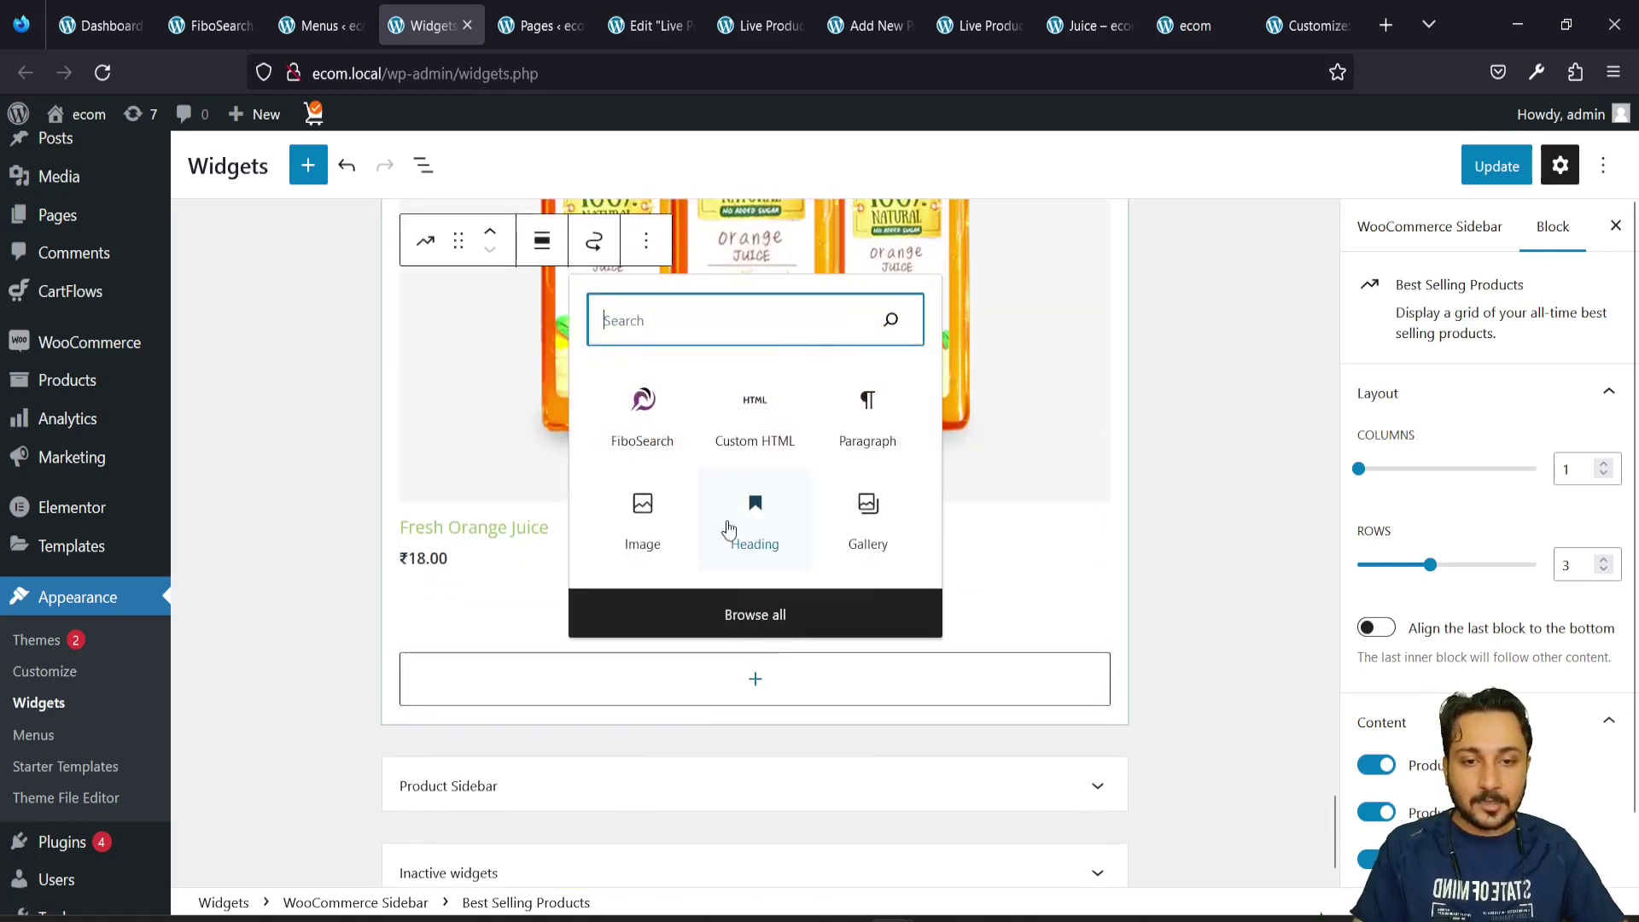
left_click(652, 419)
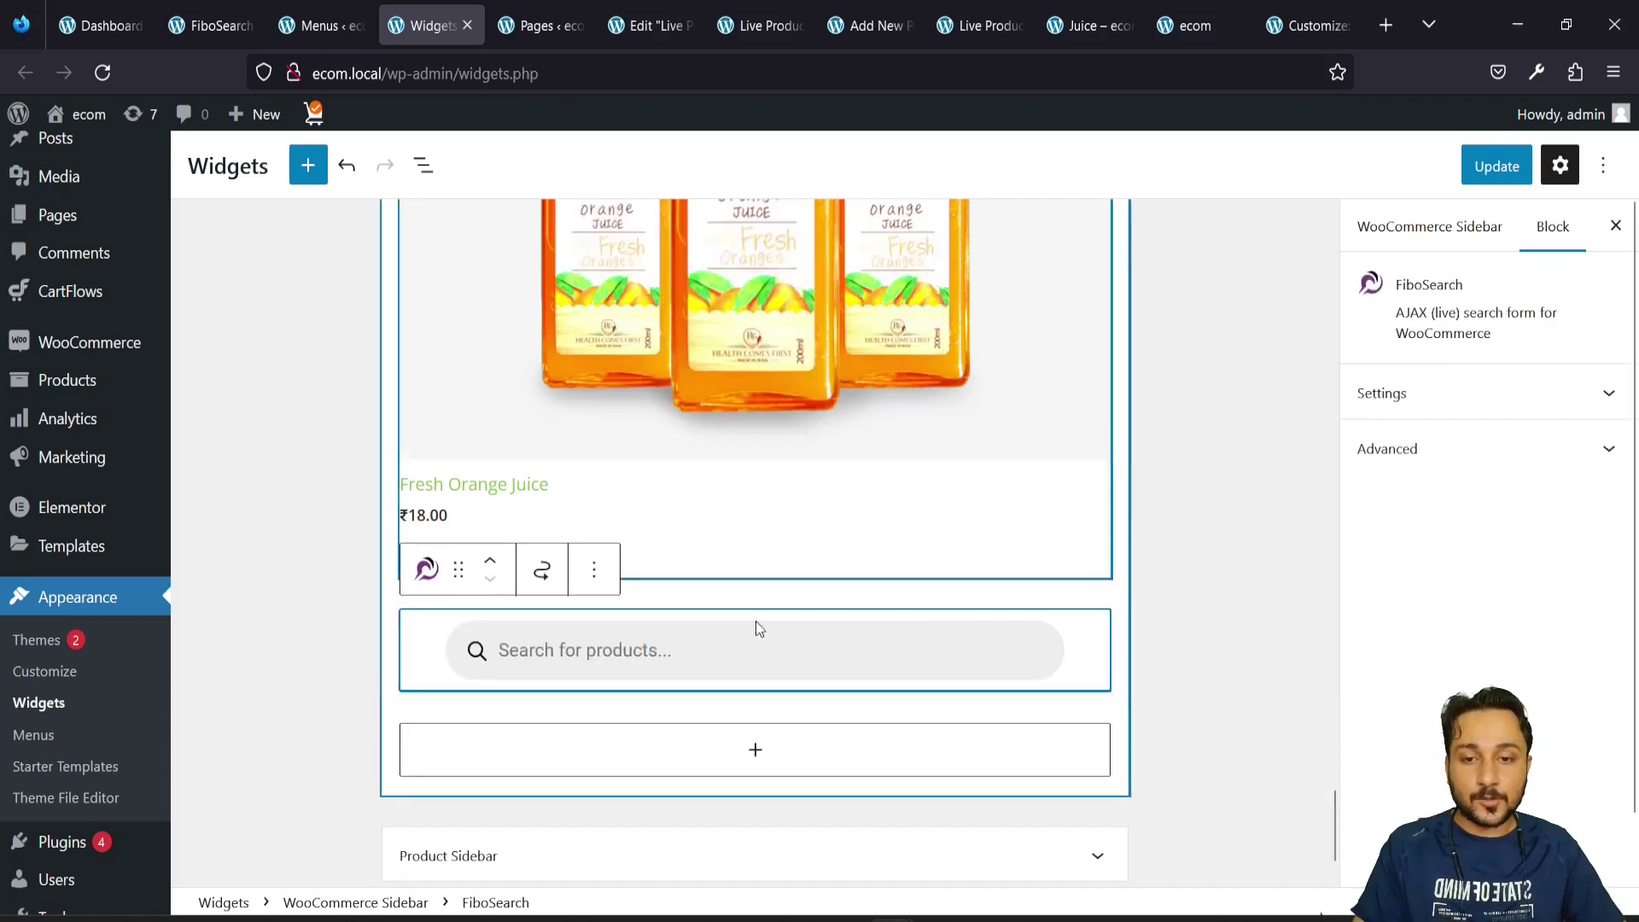
left_click(1497, 166)
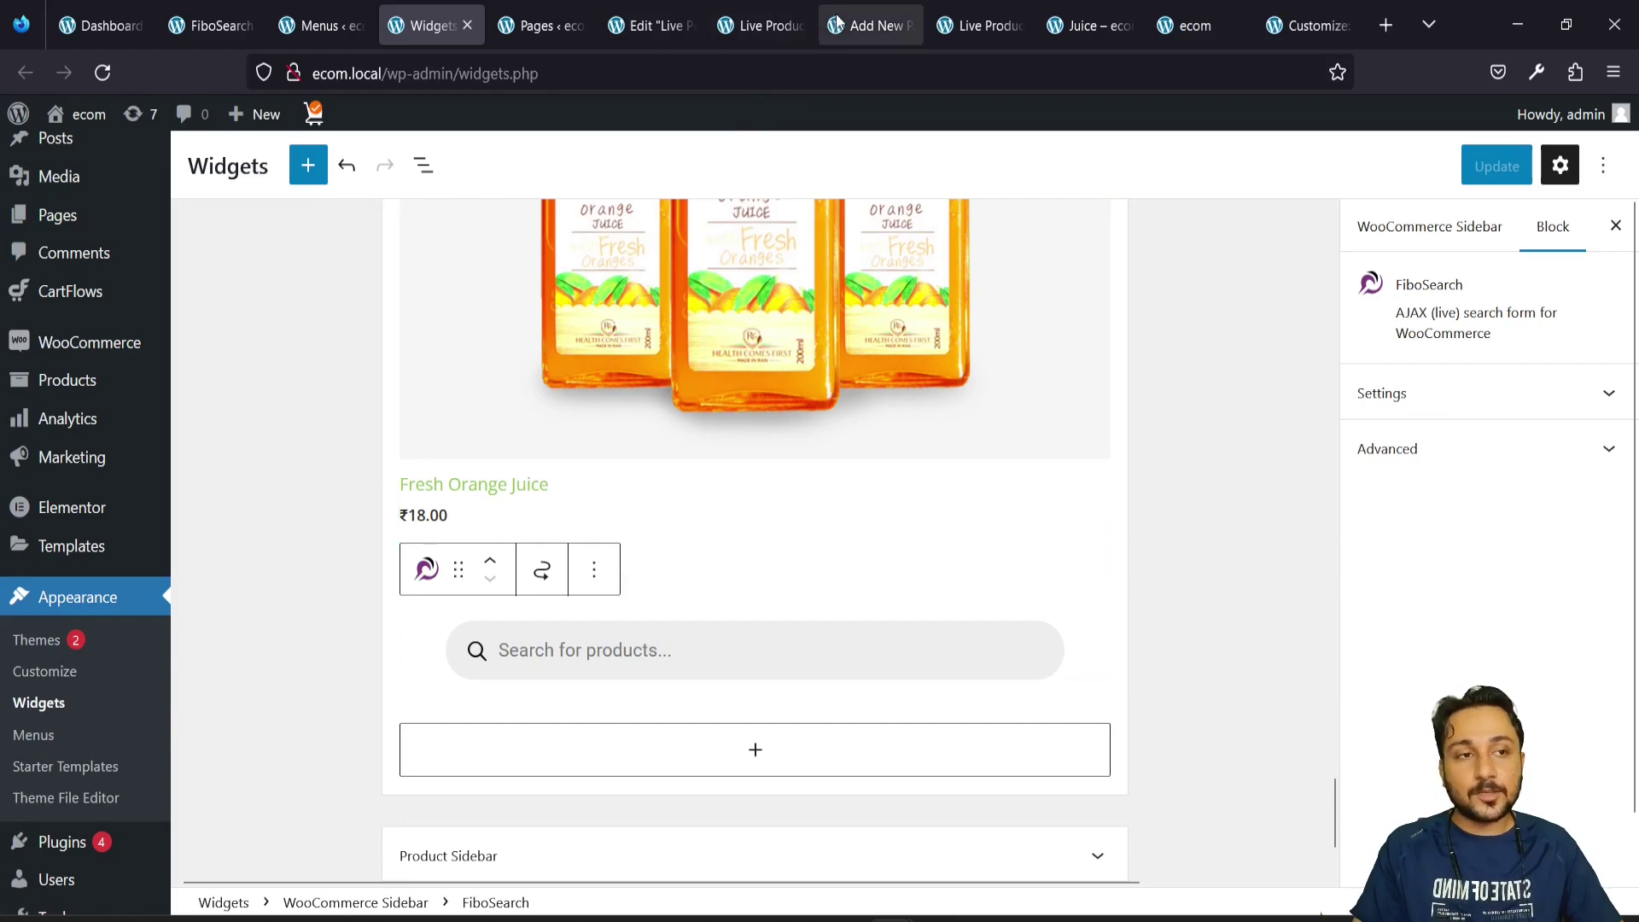
Reload the Juice category page on the storefront and find the search bar at the end of its sidebar
left_click(760, 25)
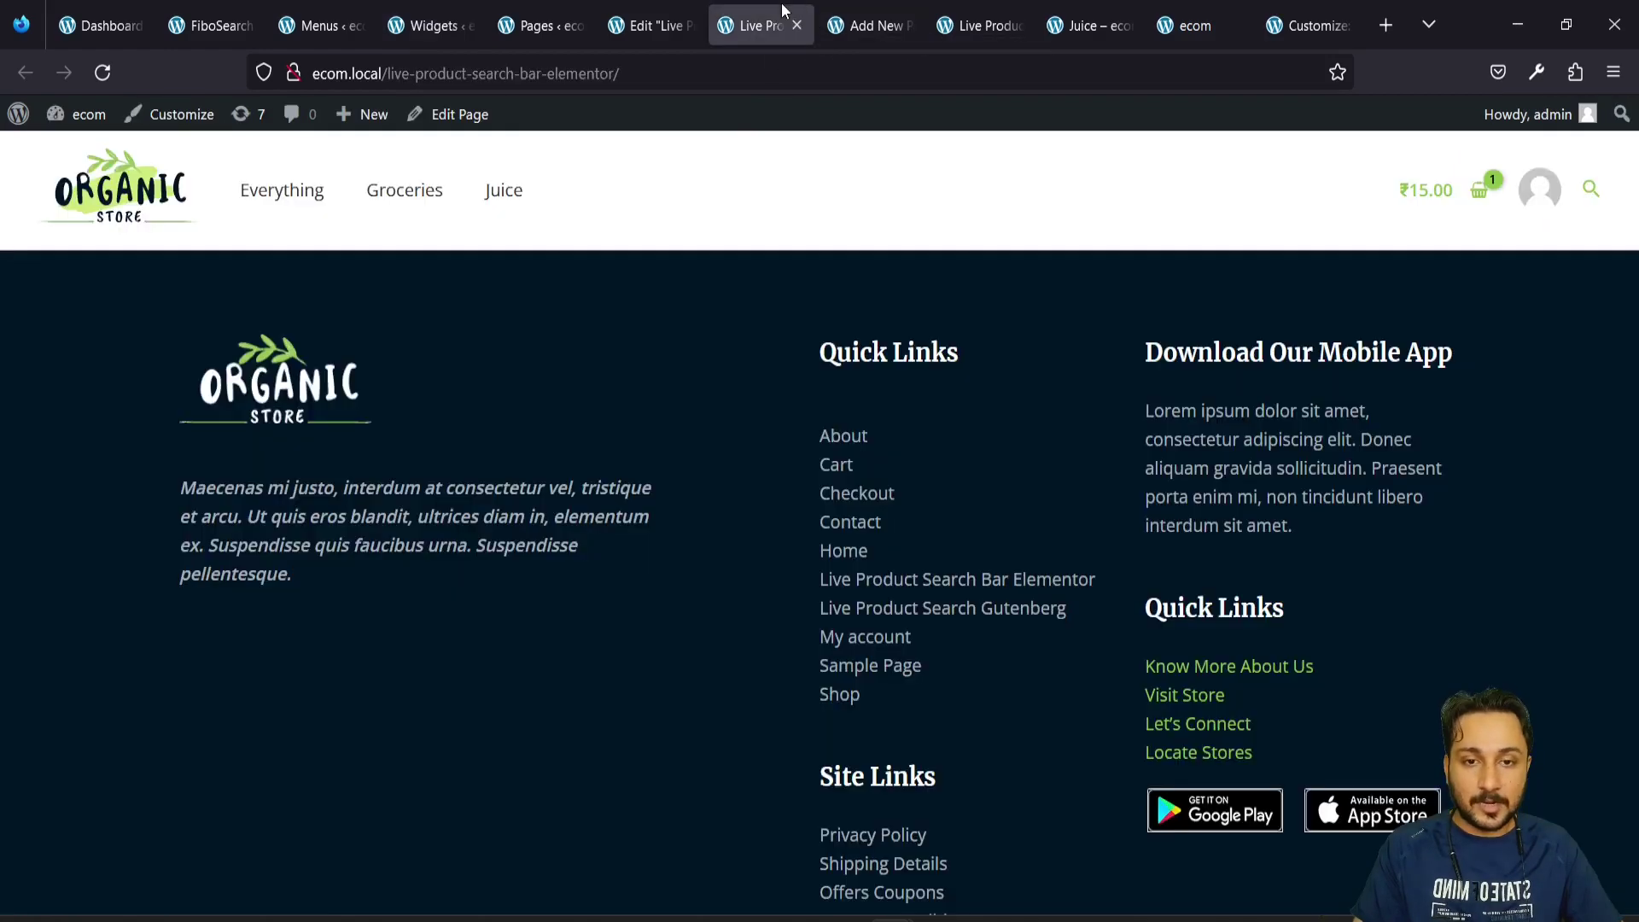
left_click(1113, 10)
scroll(538, 563, "down", 5)
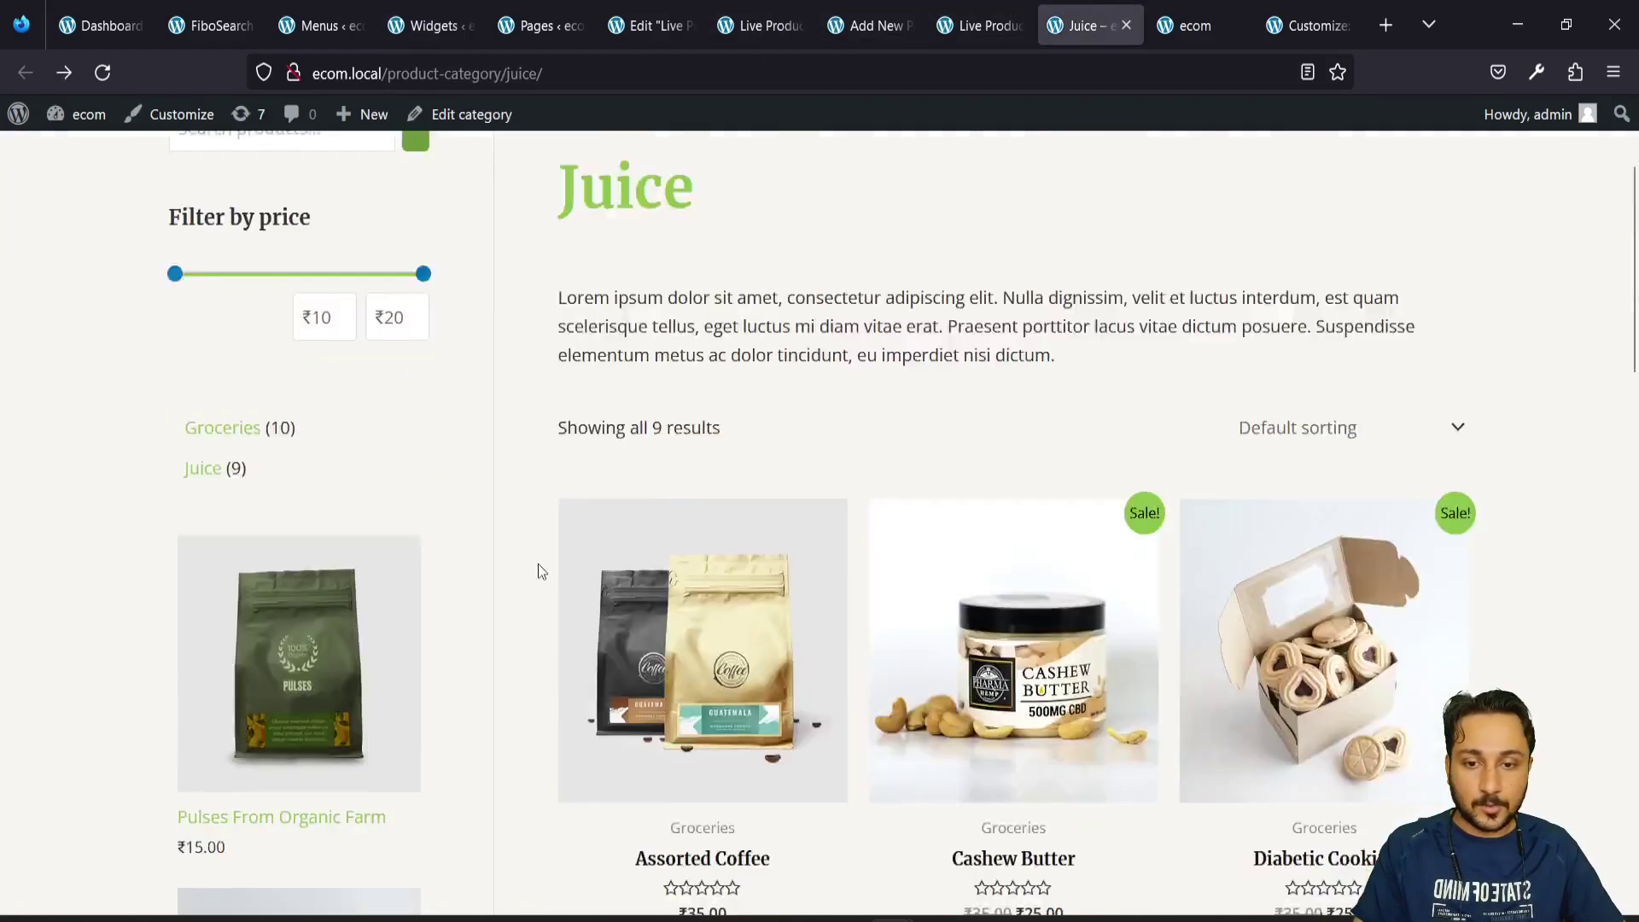
left_click(102, 72)
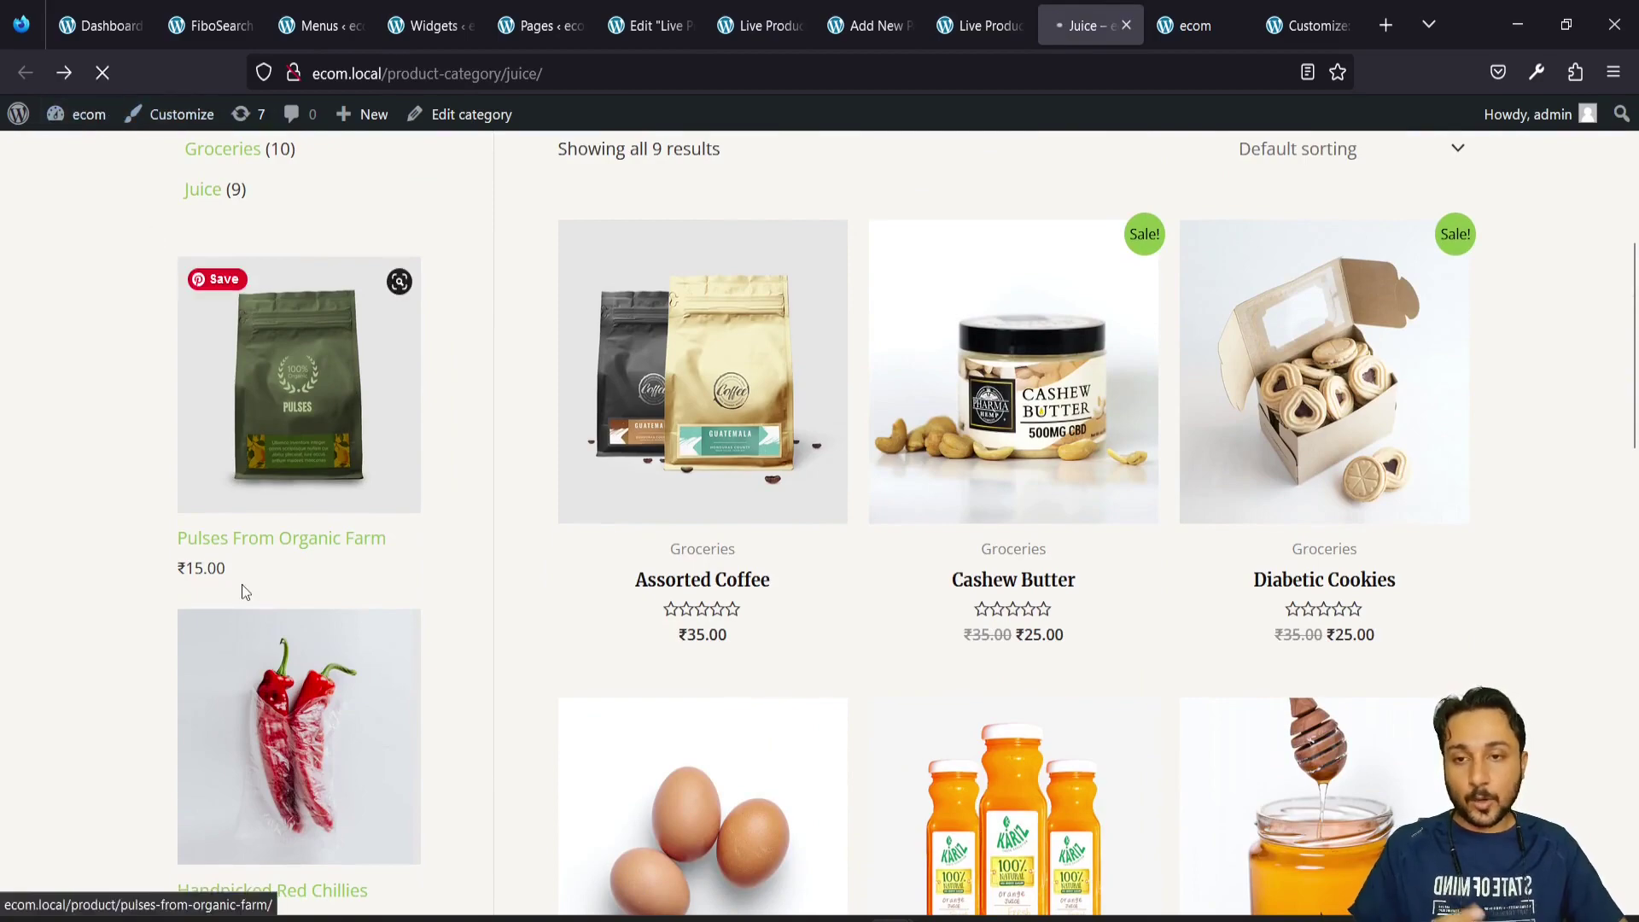
scroll(242, 583, "down", 1)
scroll(243, 615, "down", 6)
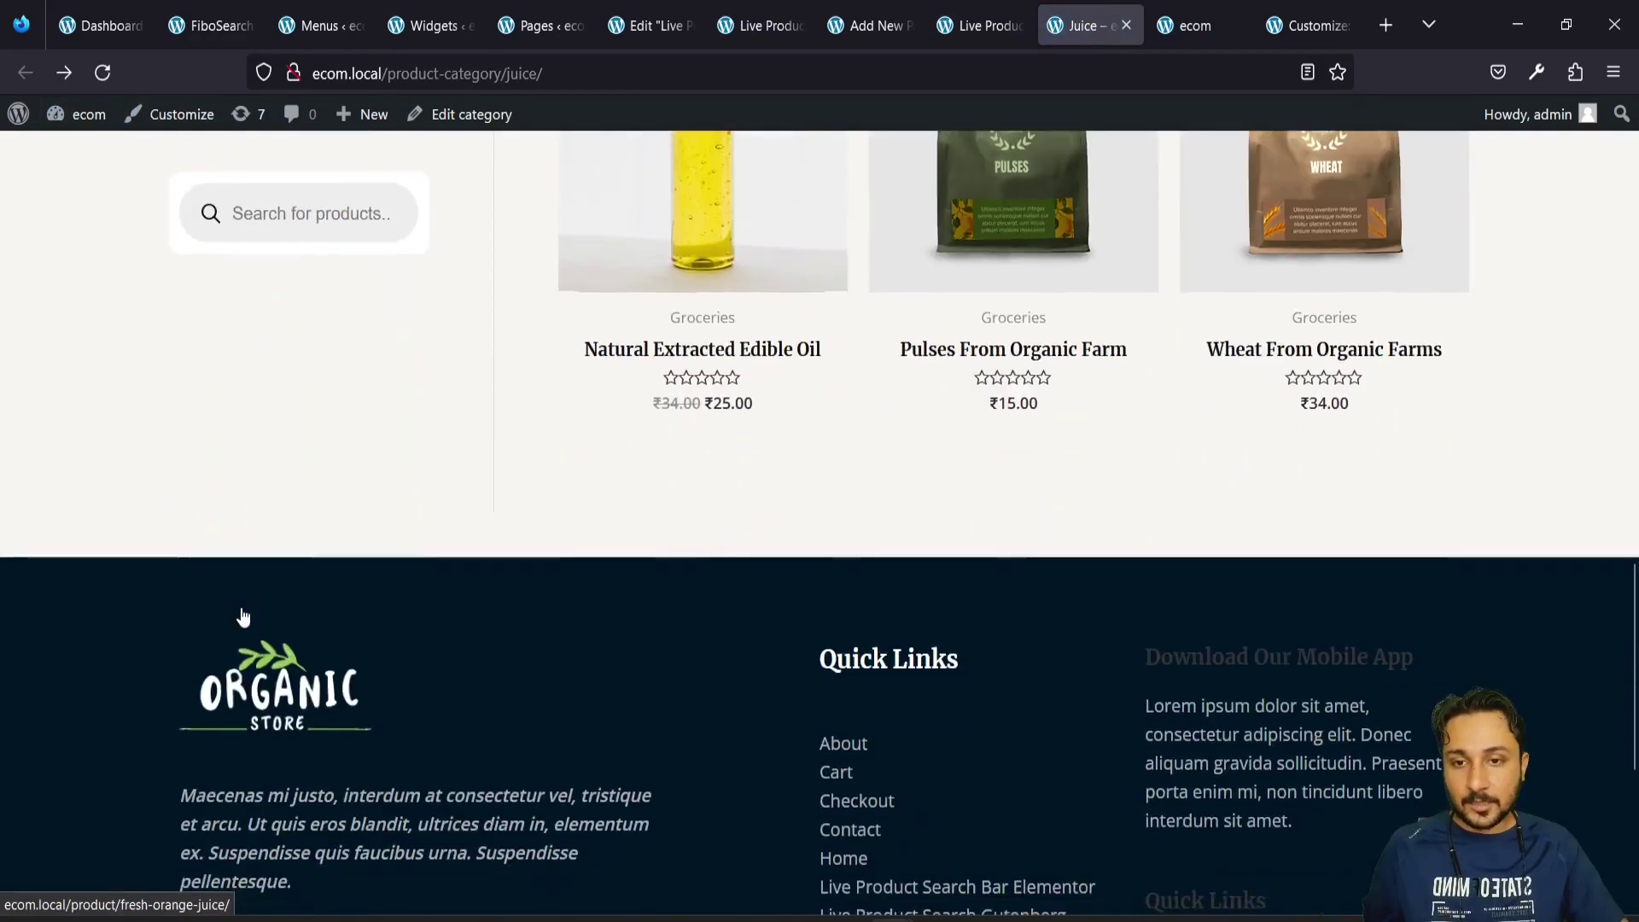
scroll(252, 580, "up", 2)
Search for "jui" in the sidebar search bar, dismiss the suggestions and look over the Juice category page
left_click(281, 356)
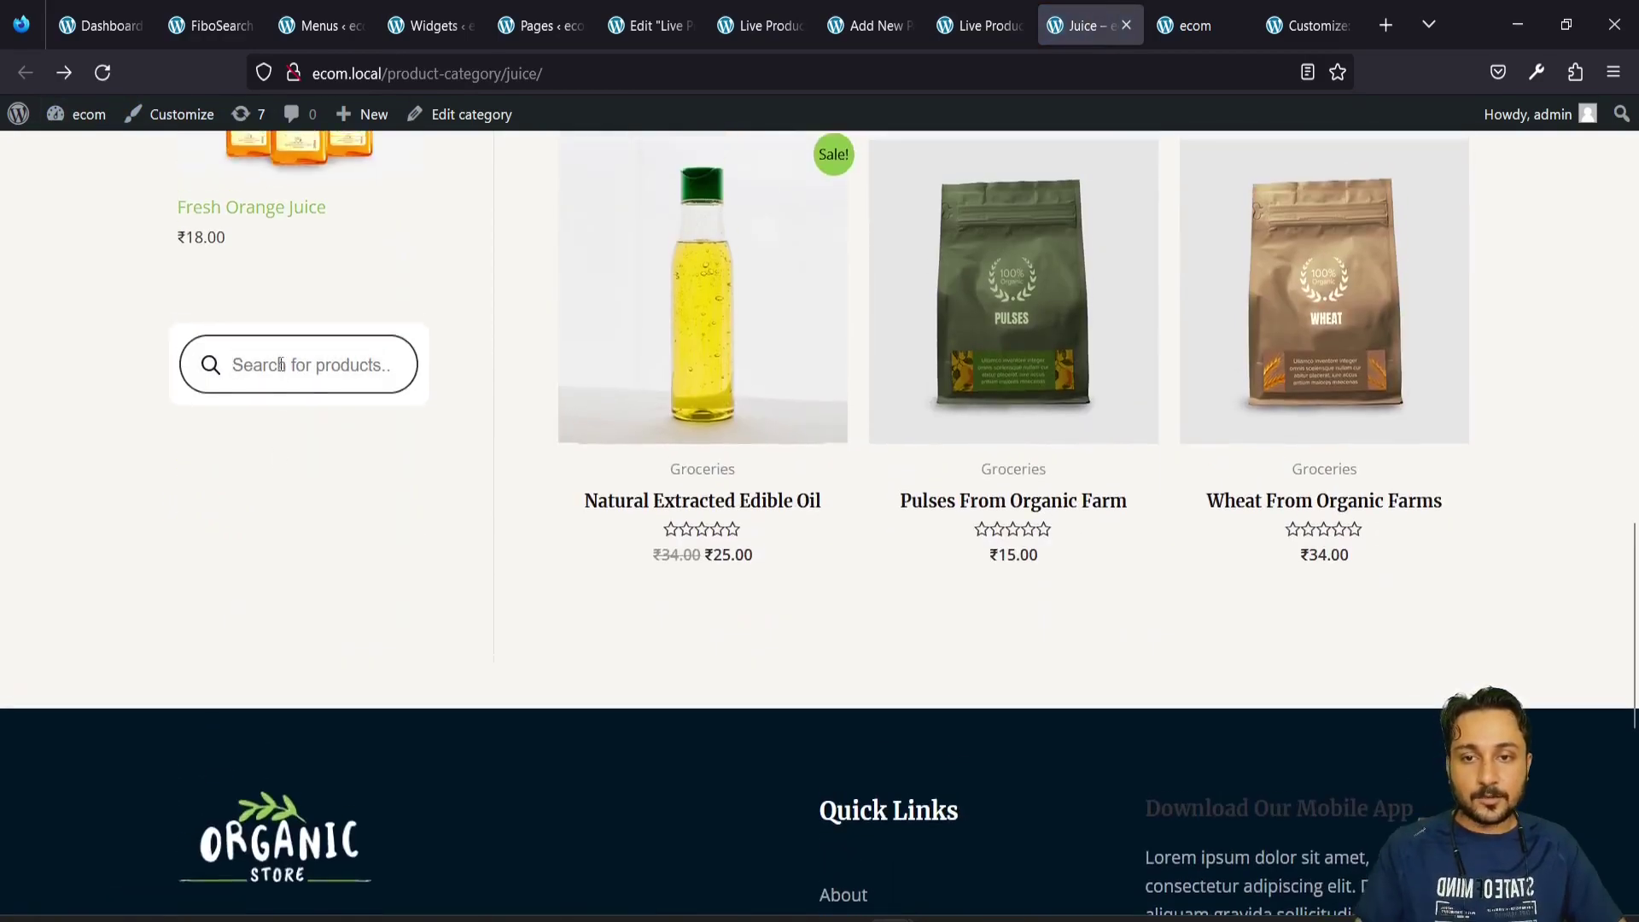
scroll(281, 363, "up", 1)
type("jui")
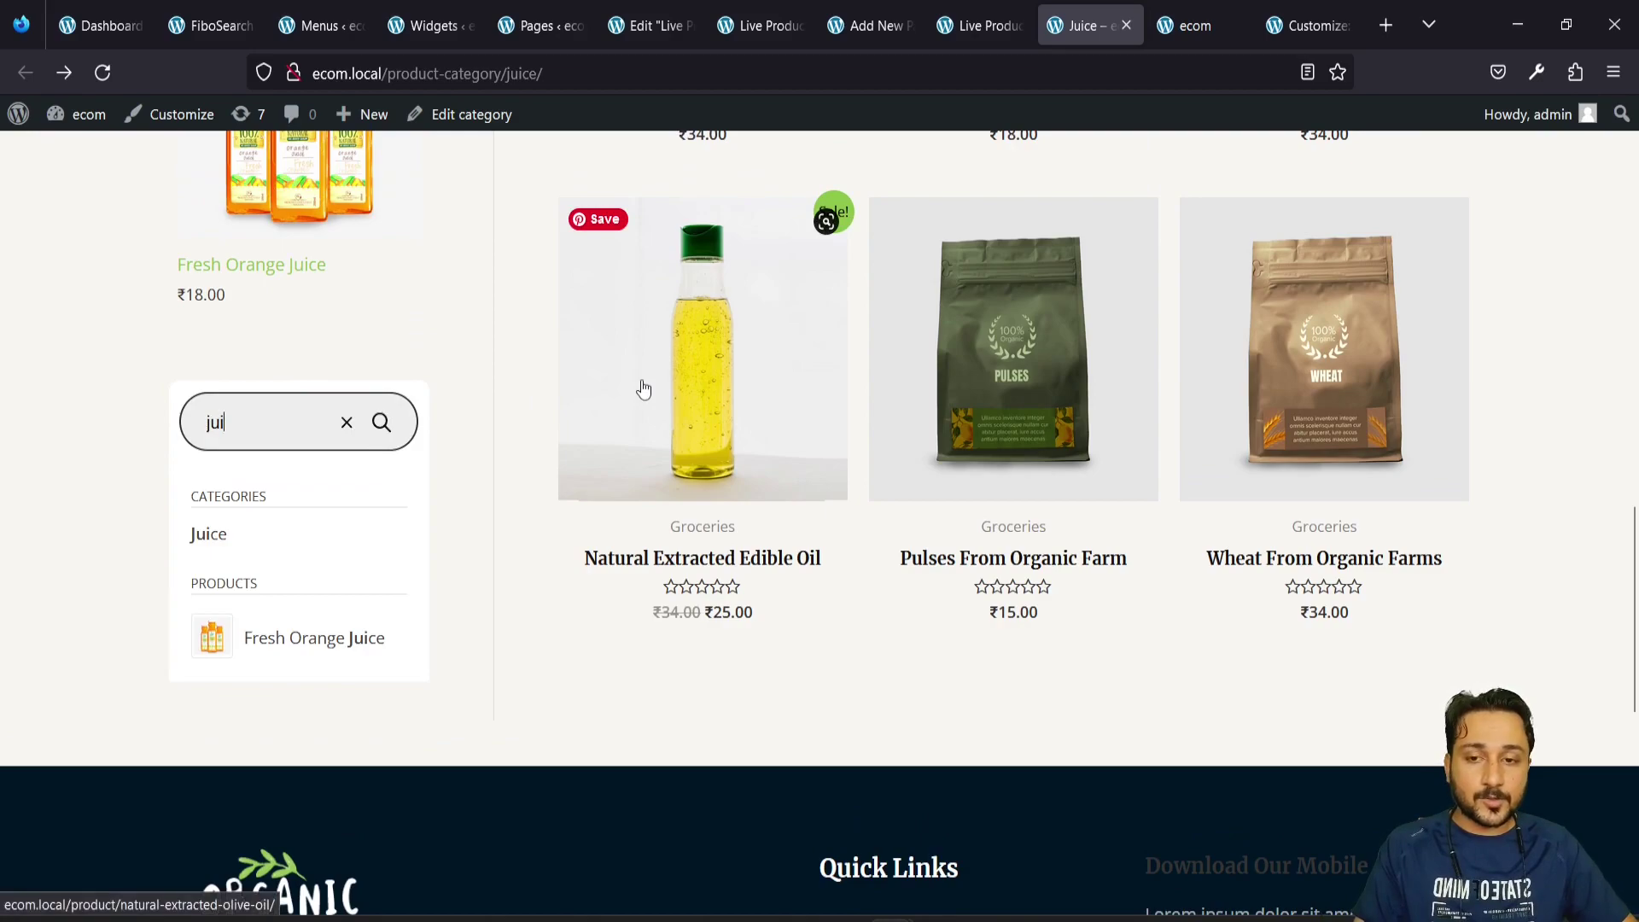
left_click(132, 439)
scroll(131, 438, "up", 15)
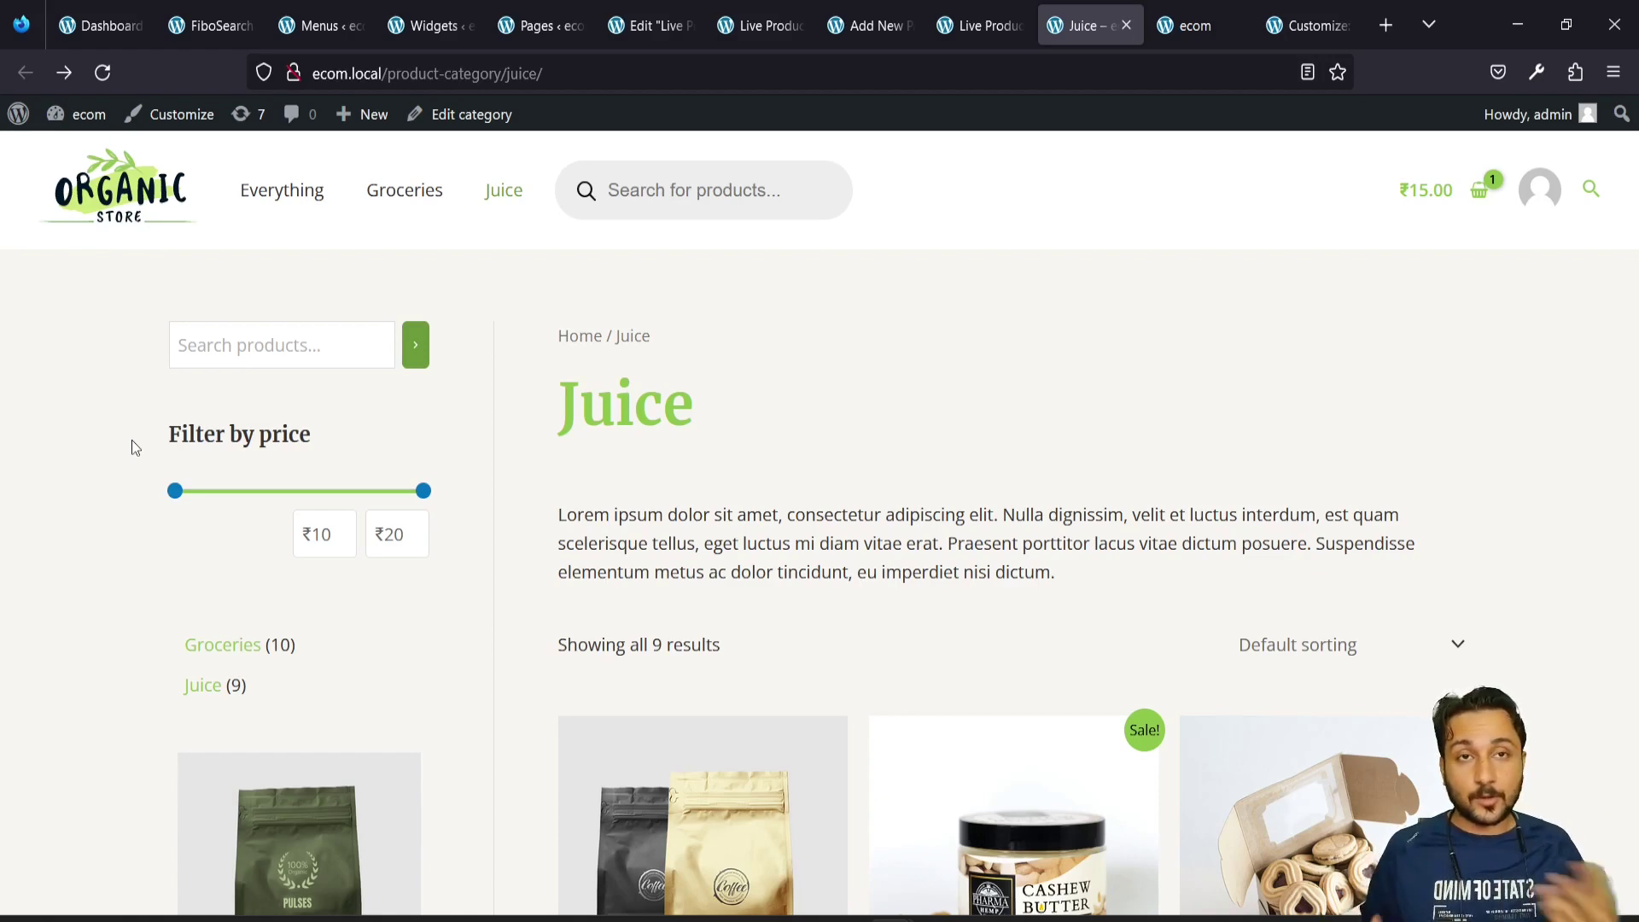
scroll(133, 446, "down", 3)
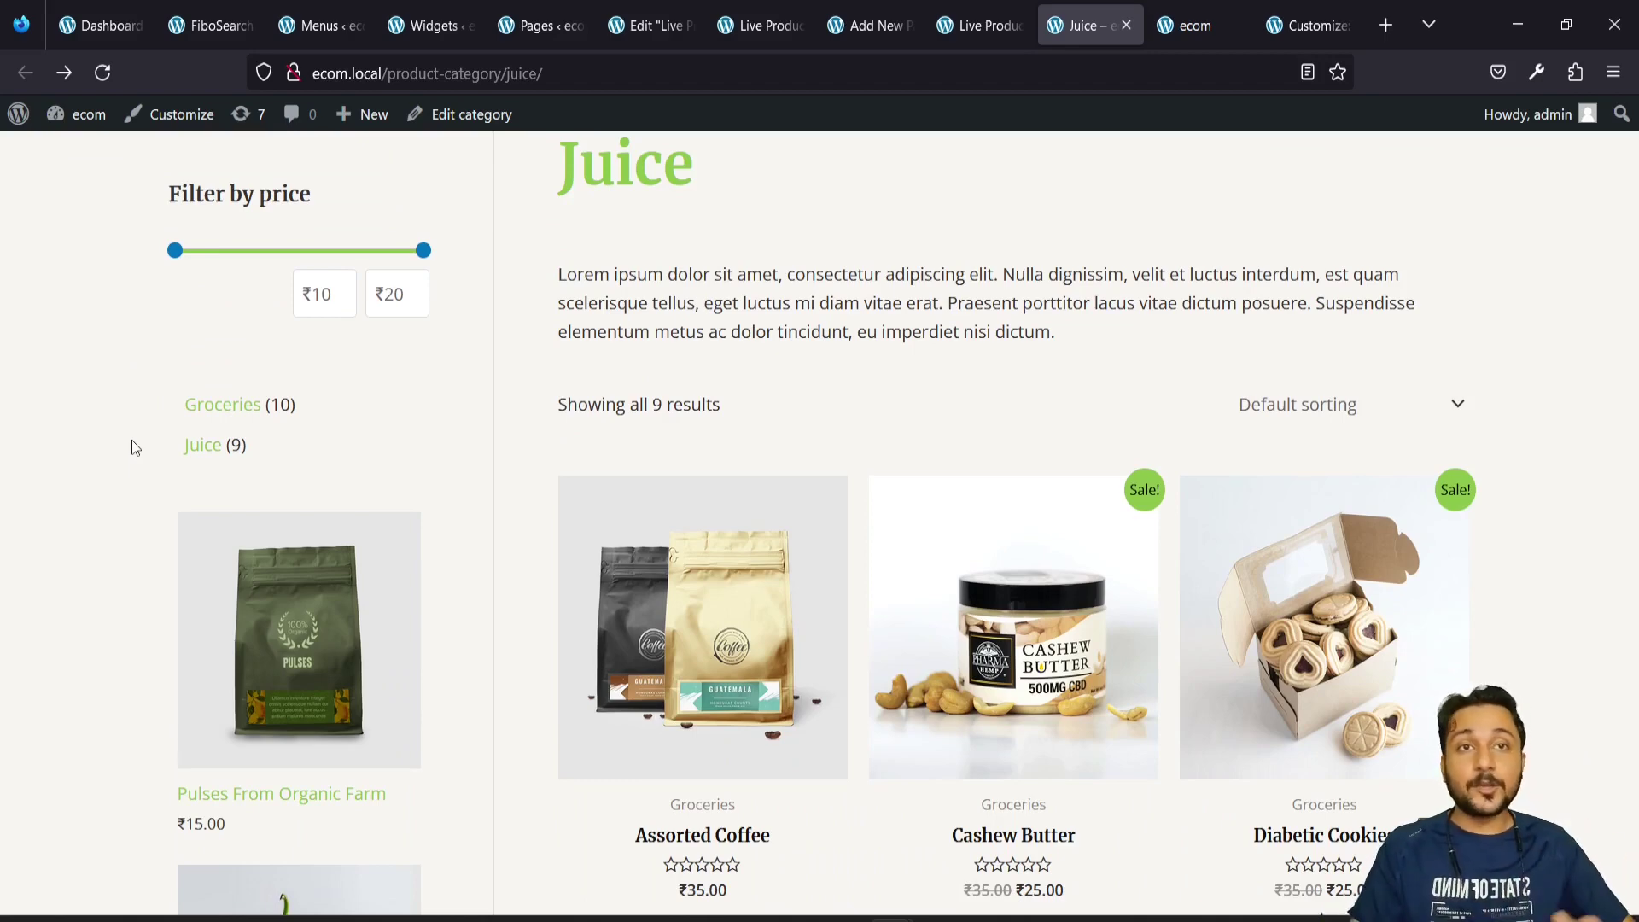
scroll(647, 351, "up", 3)
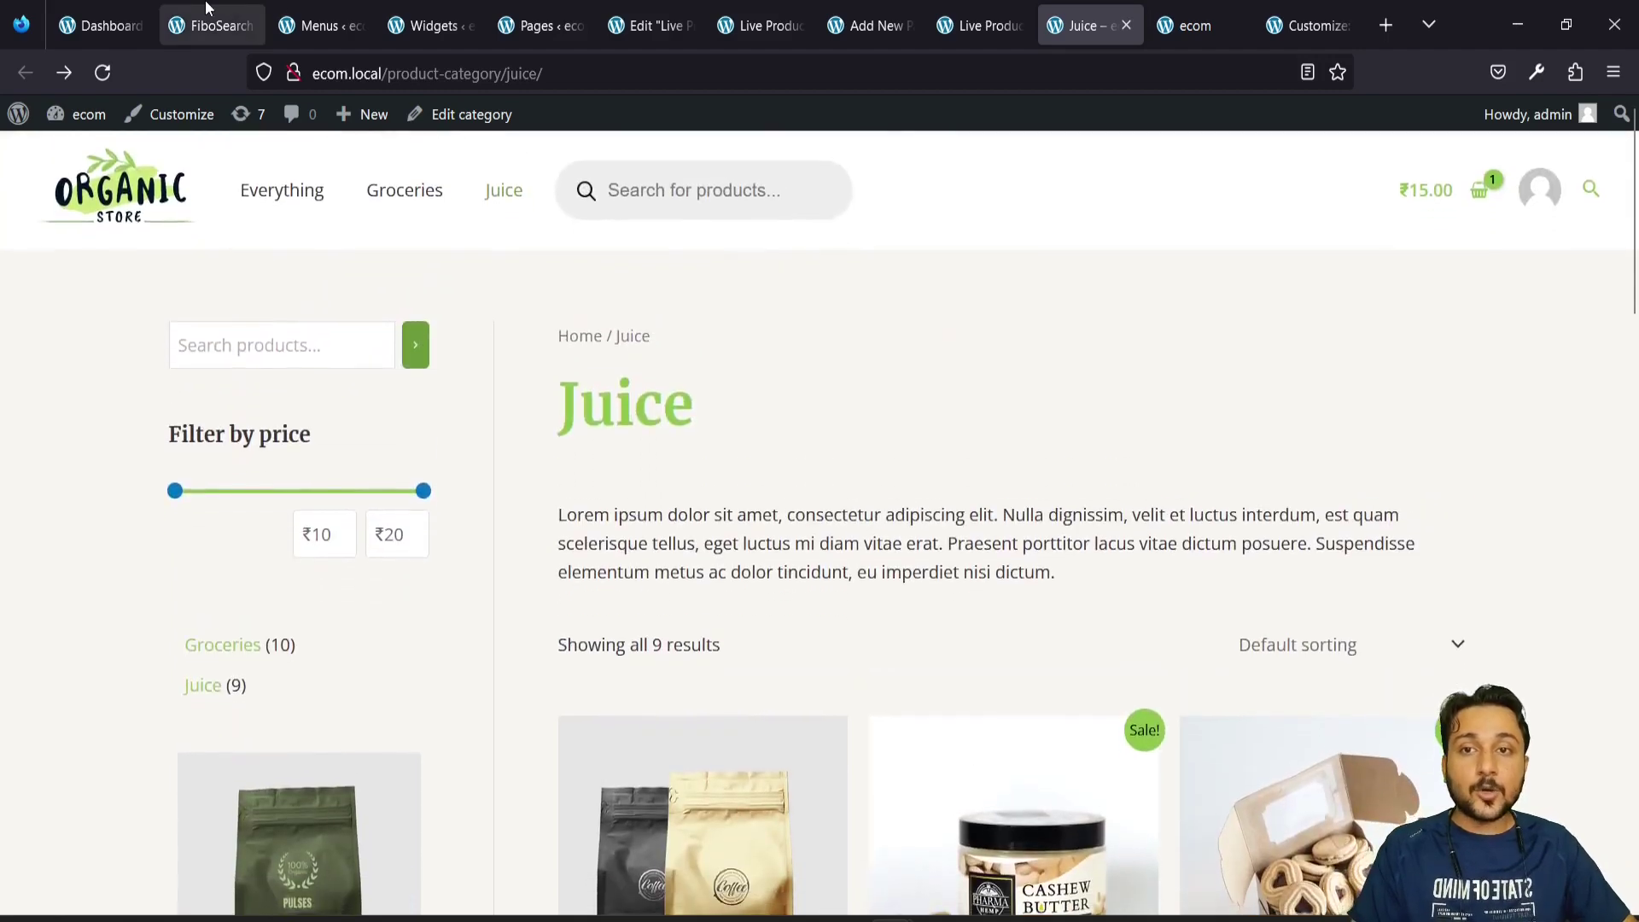
Open the Search bar section of the FiboSearch settings and examine the search input placeholder option
left_click(207, 12)
scroll(421, 432, "up", 5)
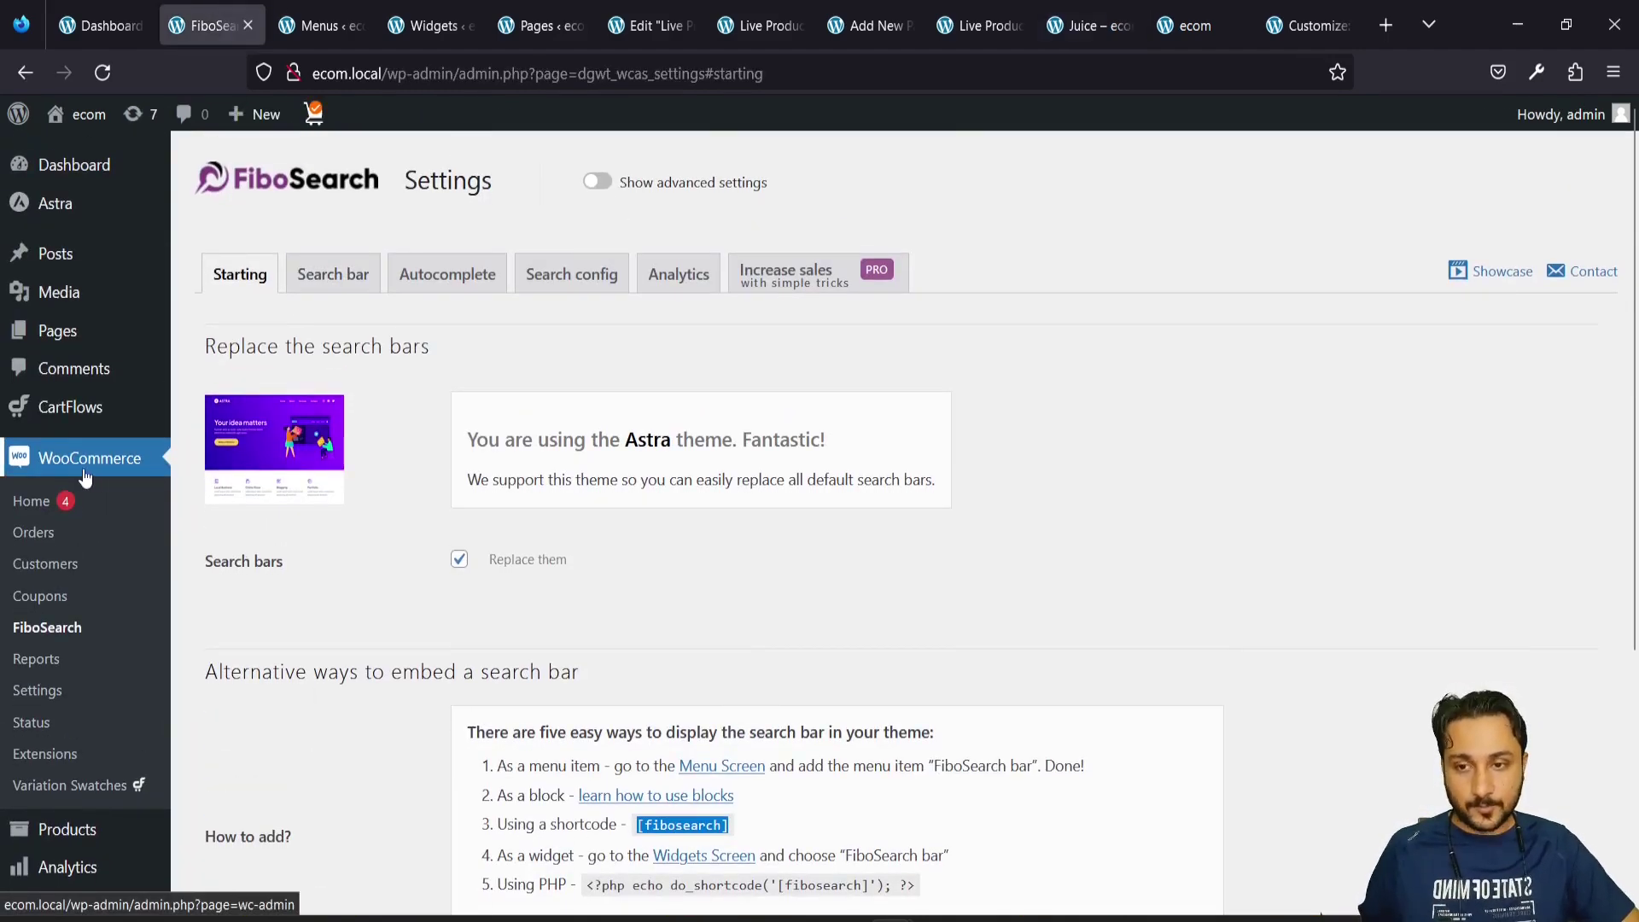
left_click(394, 272)
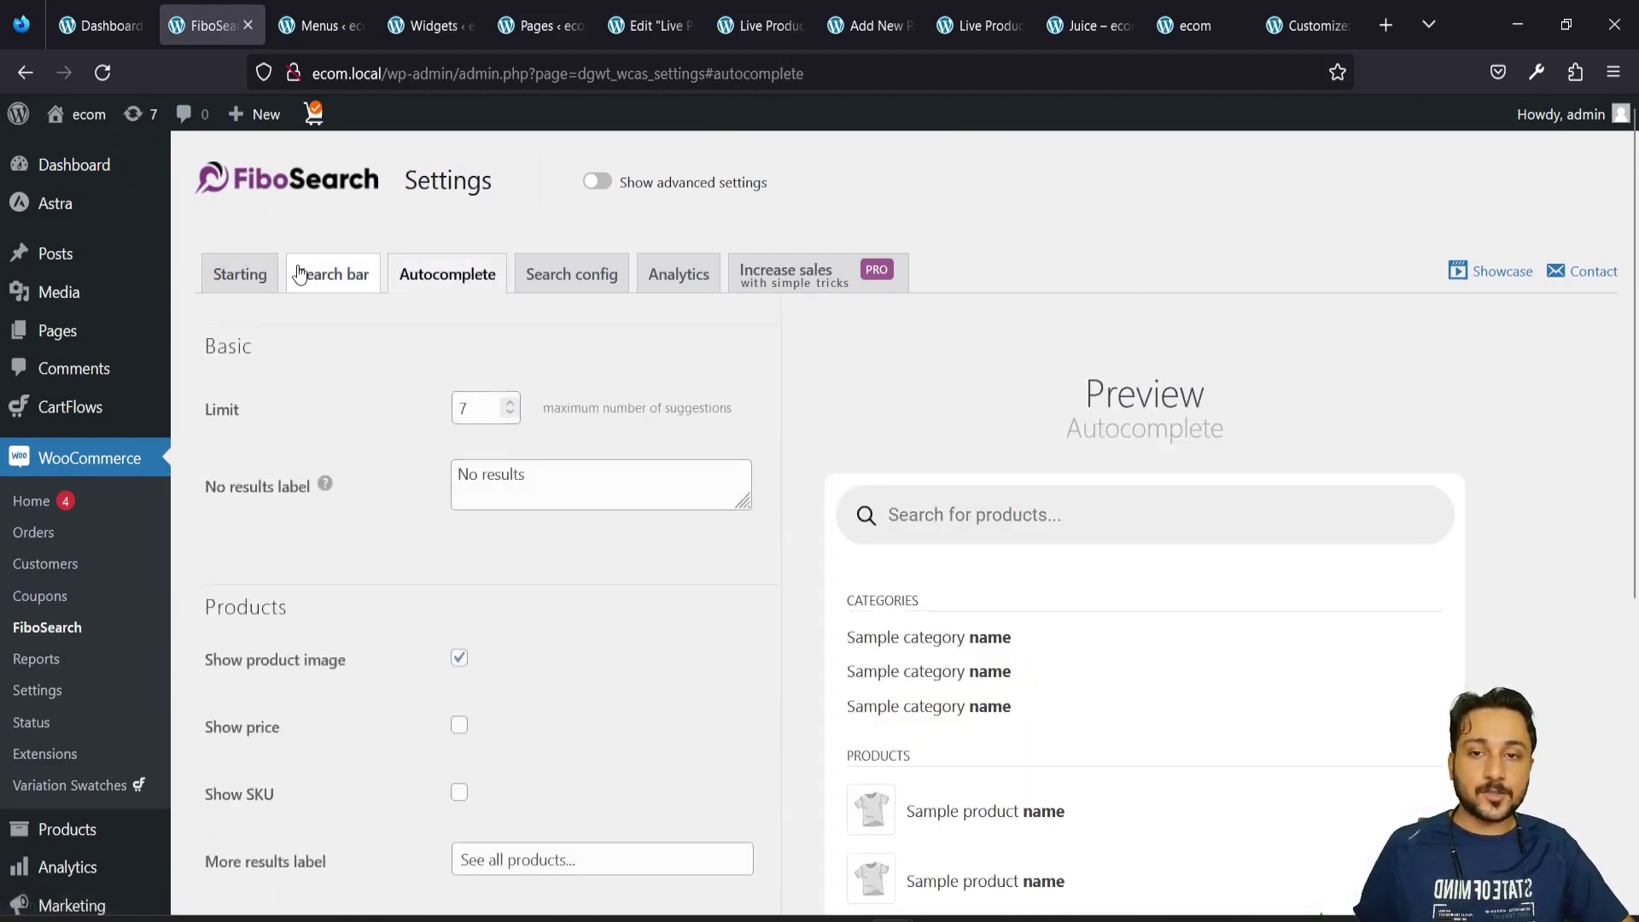
left_click(305, 272)
scroll(369, 520, "down", 1)
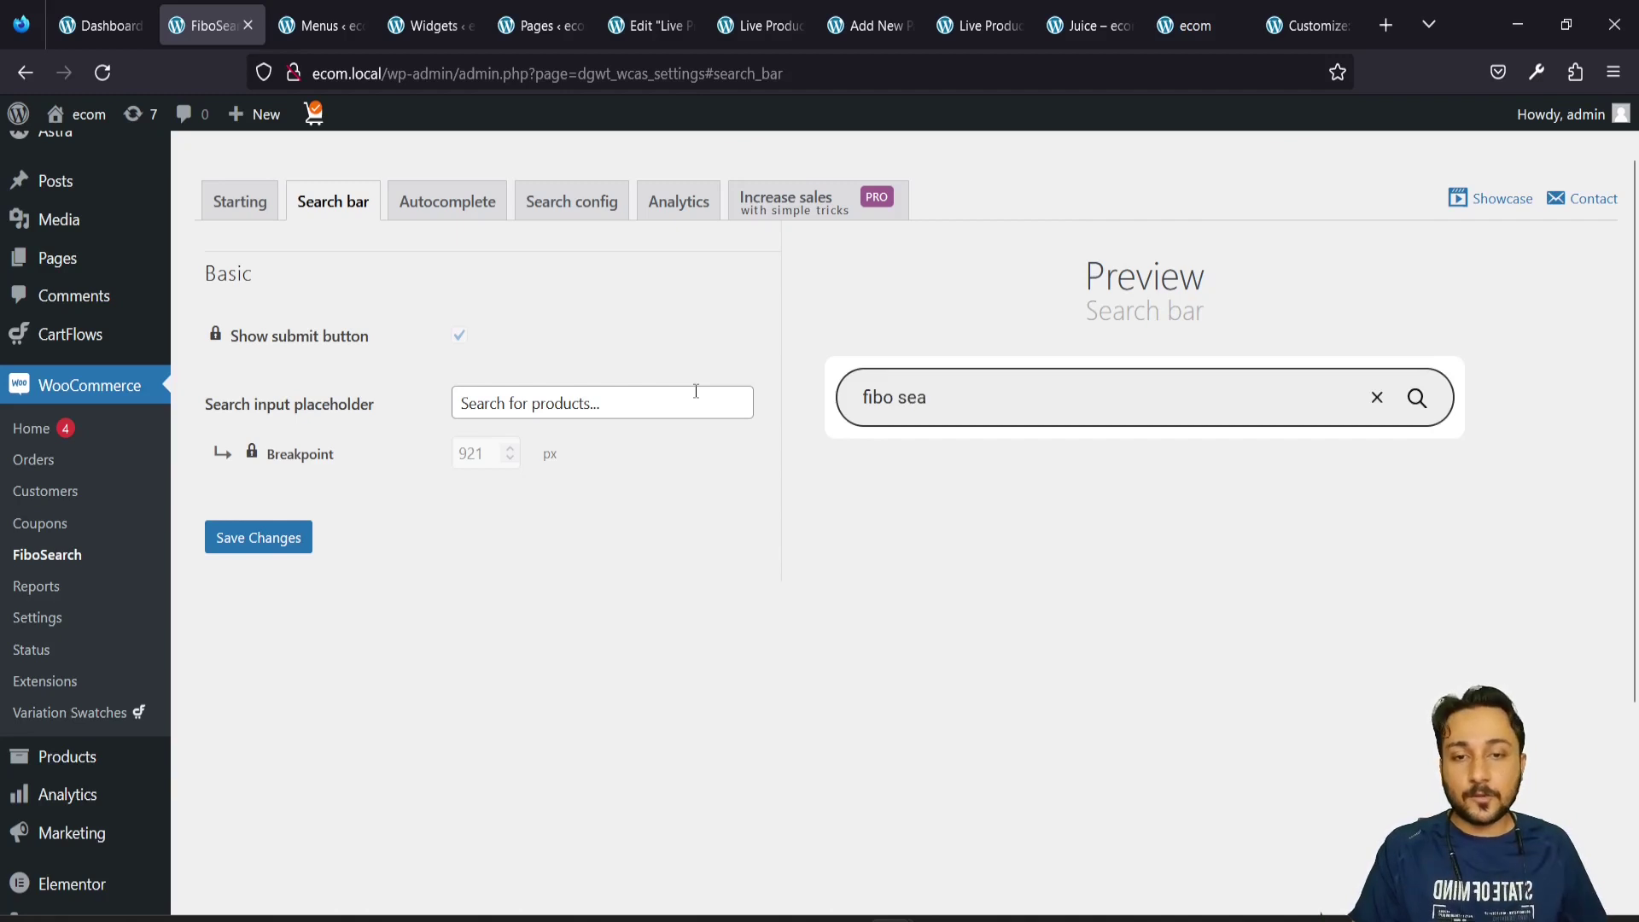
left_click(516, 403)
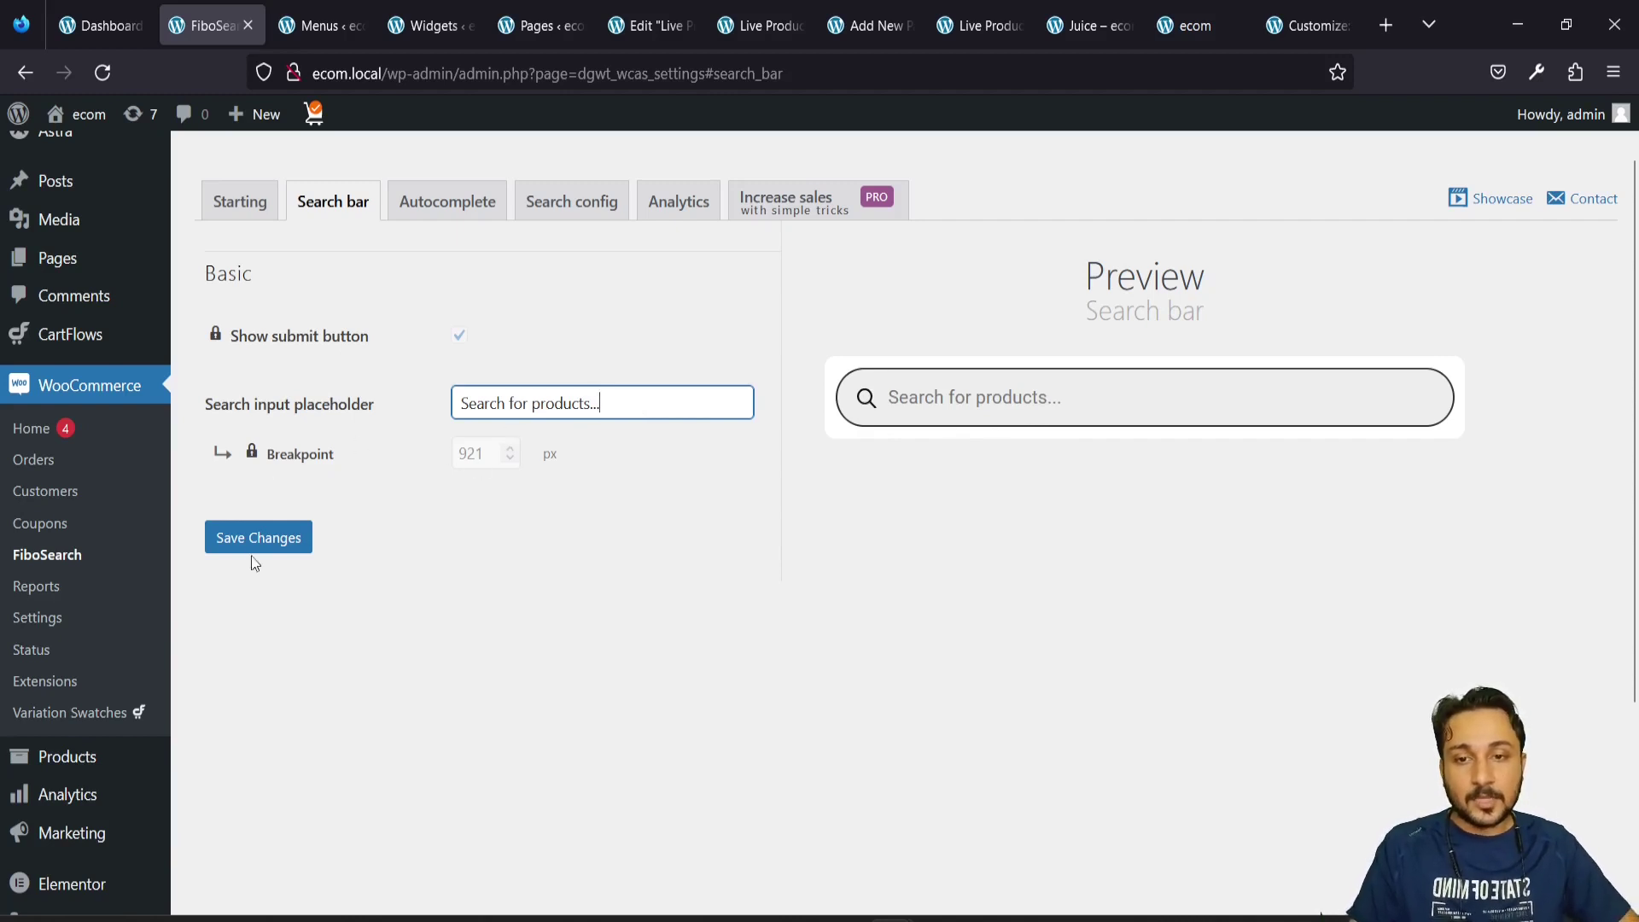
Examine the suggestion limit and the no results label in the FiboSearch Autocomplete settings
left_click(441, 209)
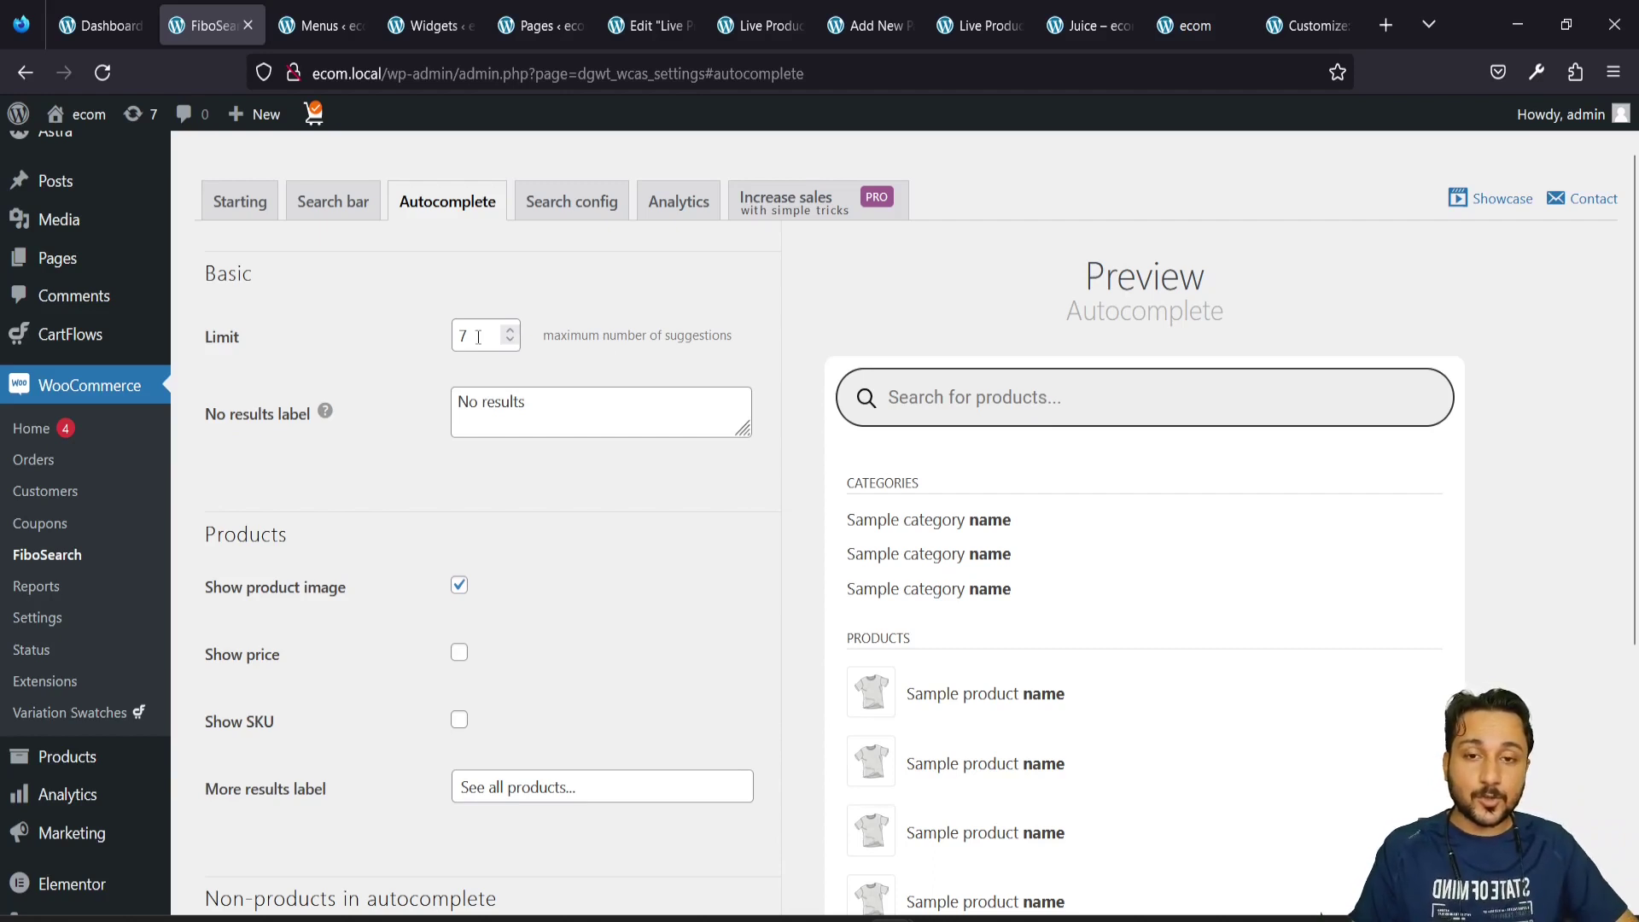
left_click_drag(478, 334, 409, 341)
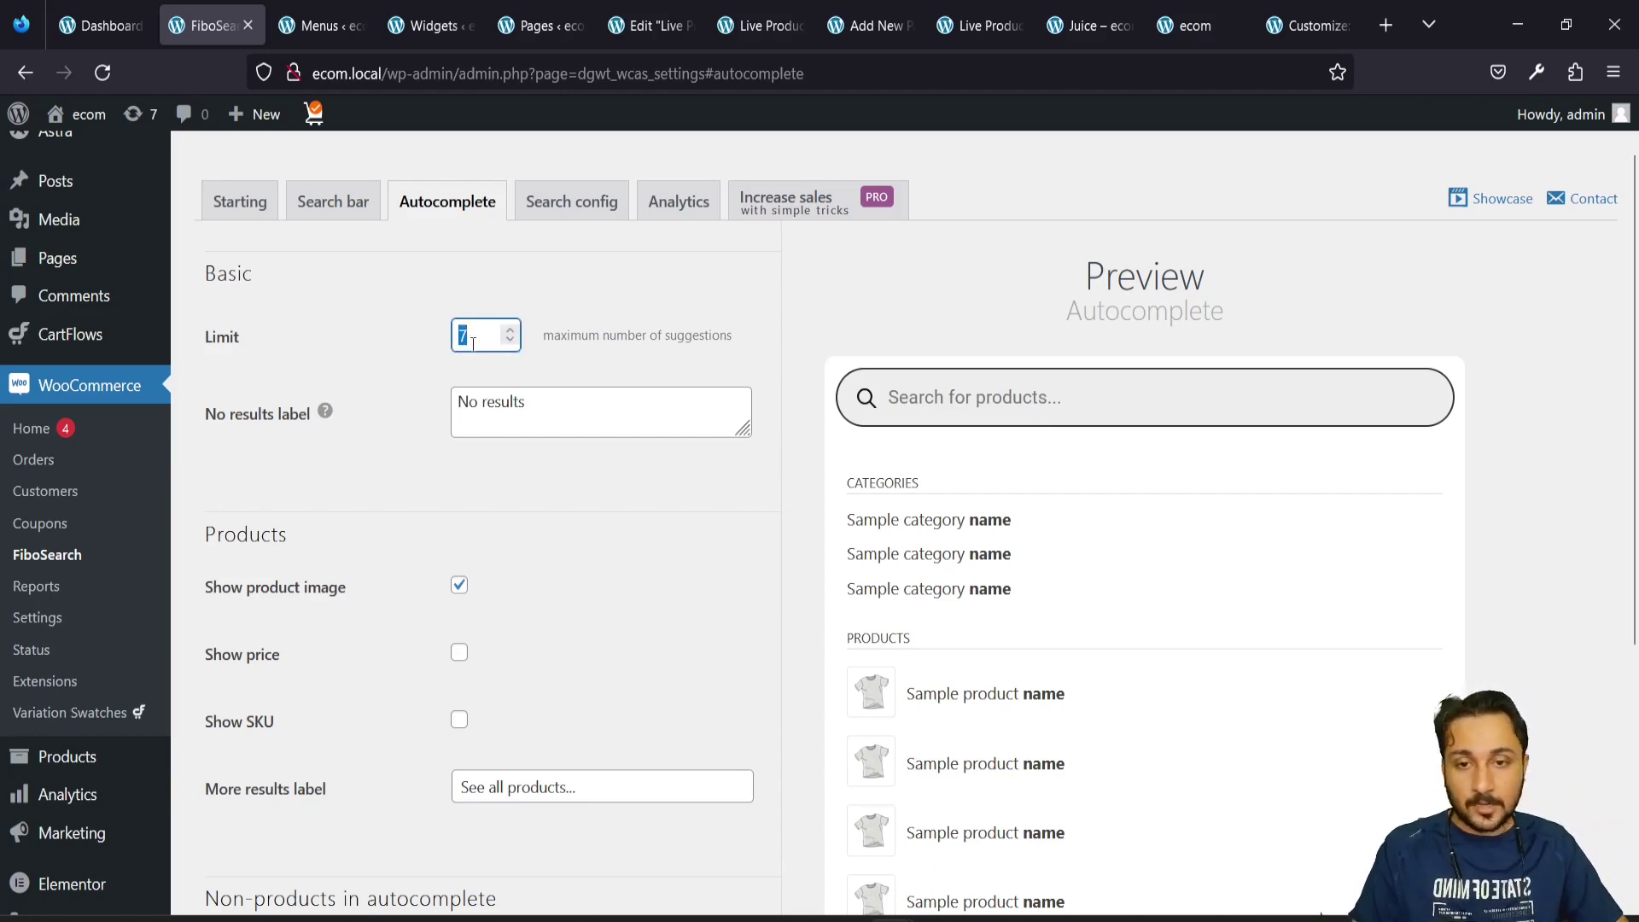
scroll(462, 432, "down", 1)
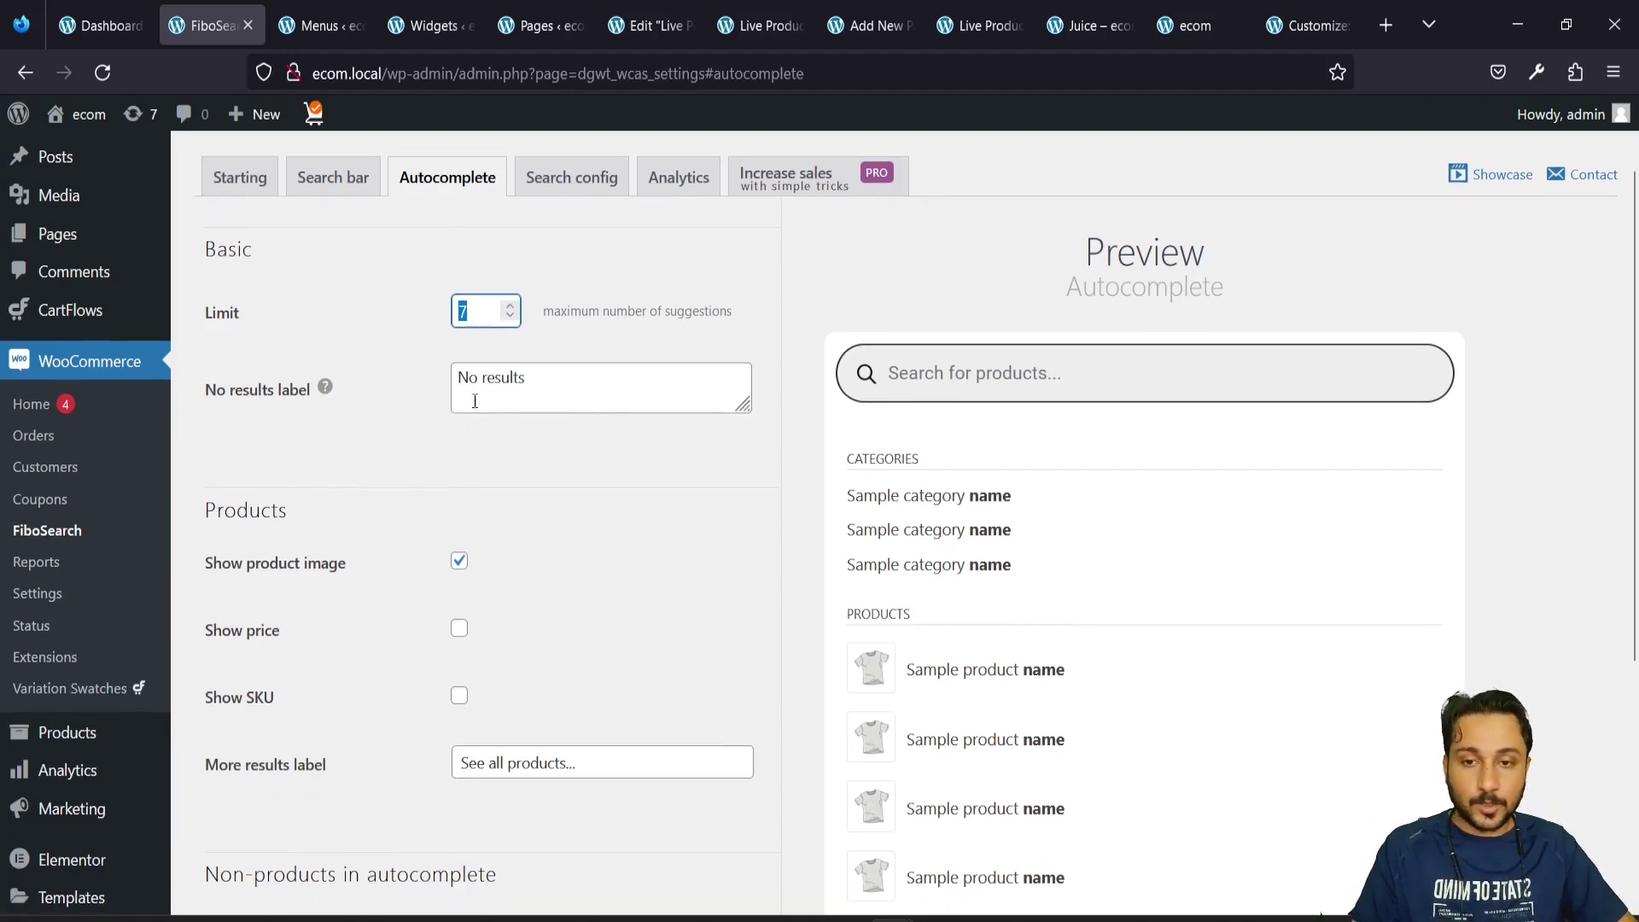
left_click_drag(557, 380, 416, 380)
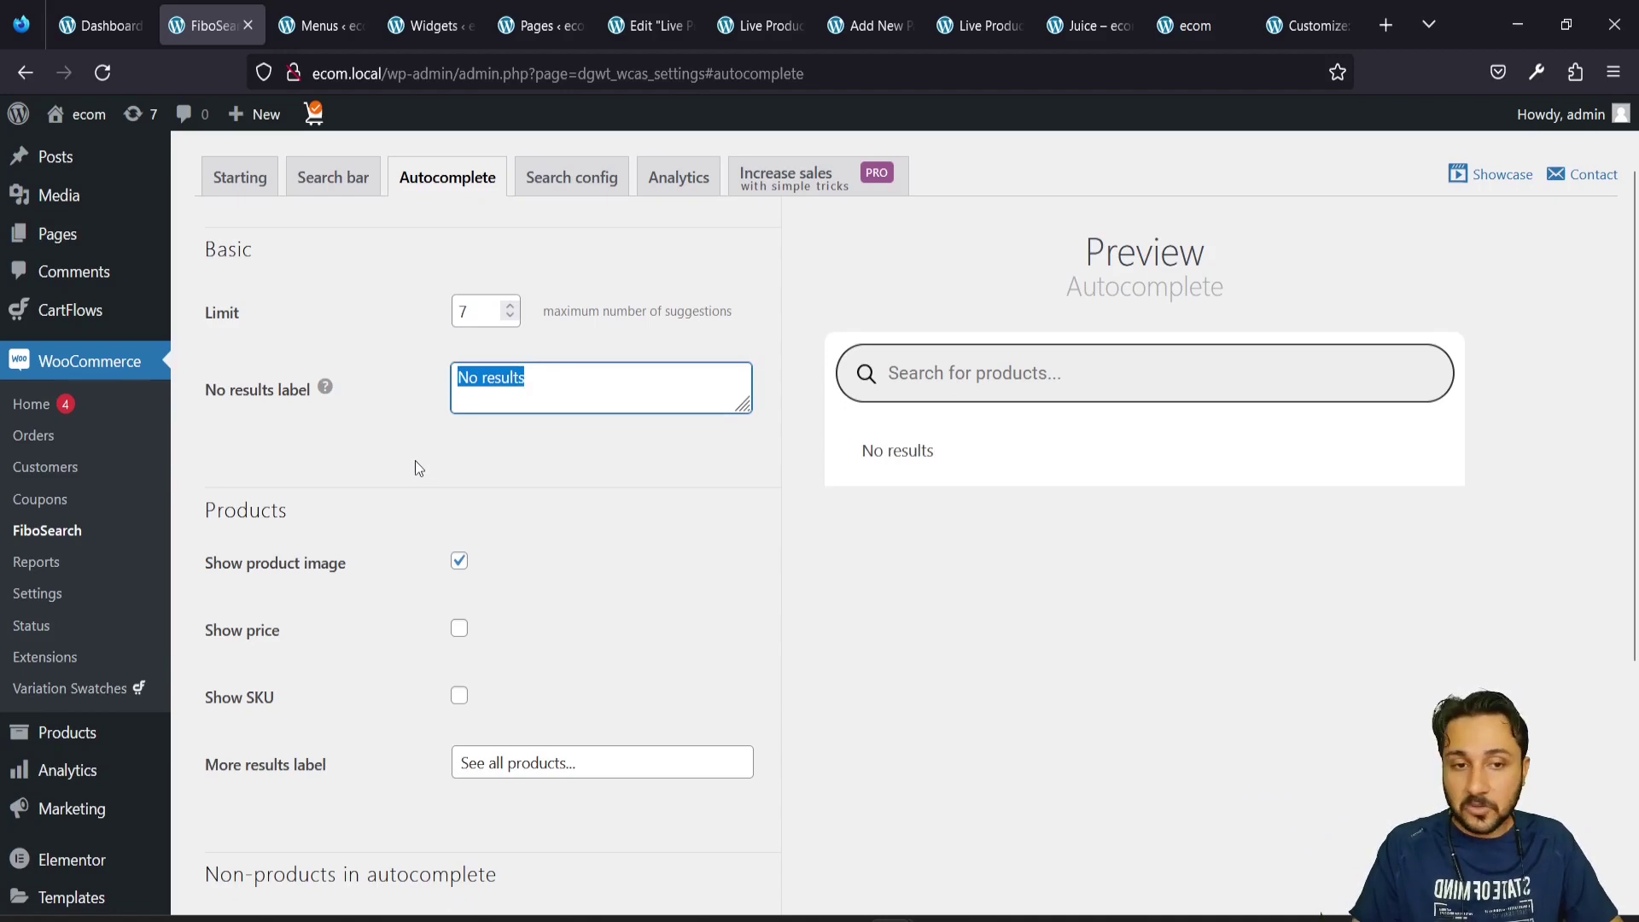
Enable Show price, Show SKU and Show Details Panel in the Autocomplete settings and save the changes
scroll(415, 468, "down", 2)
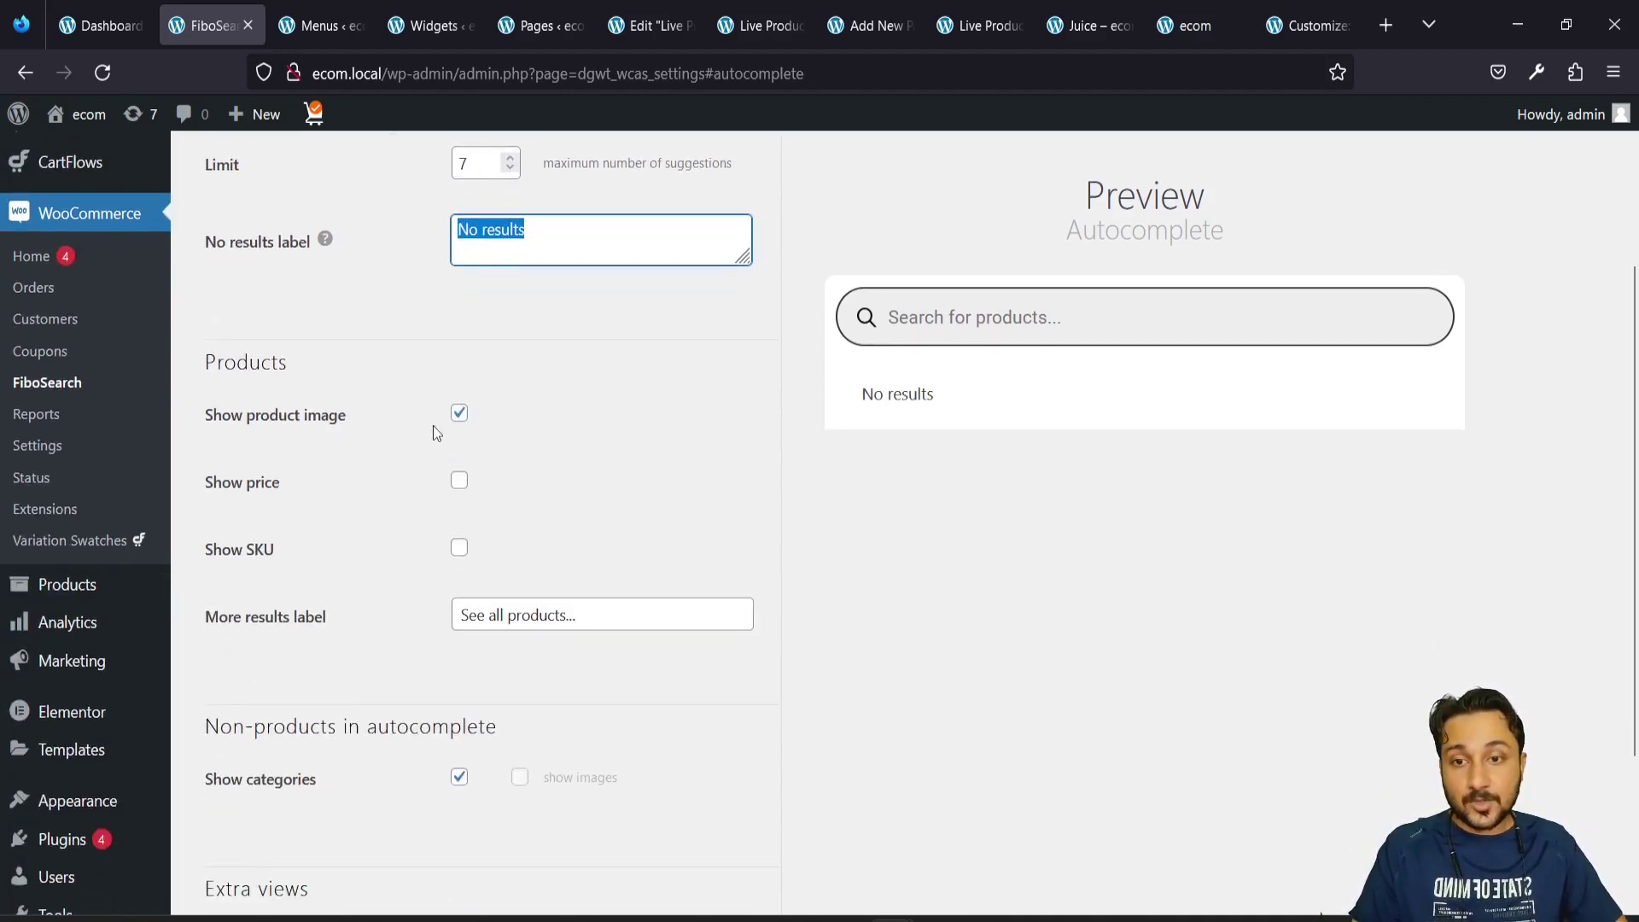
left_click(459, 482)
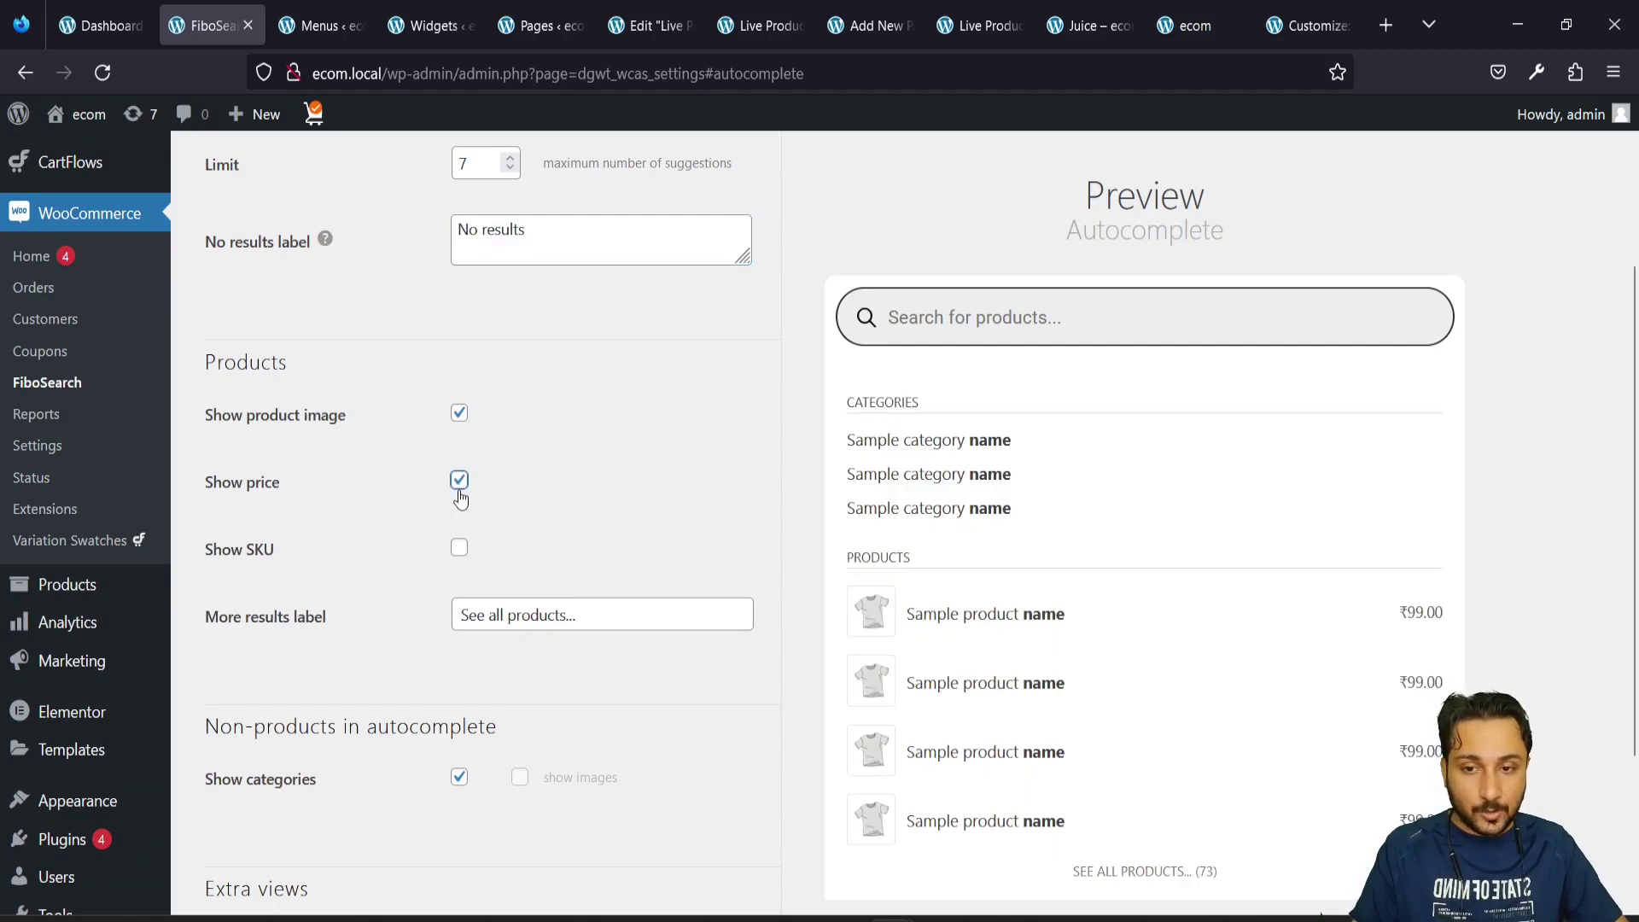
left_click(460, 550)
scroll(462, 561, "down", 1)
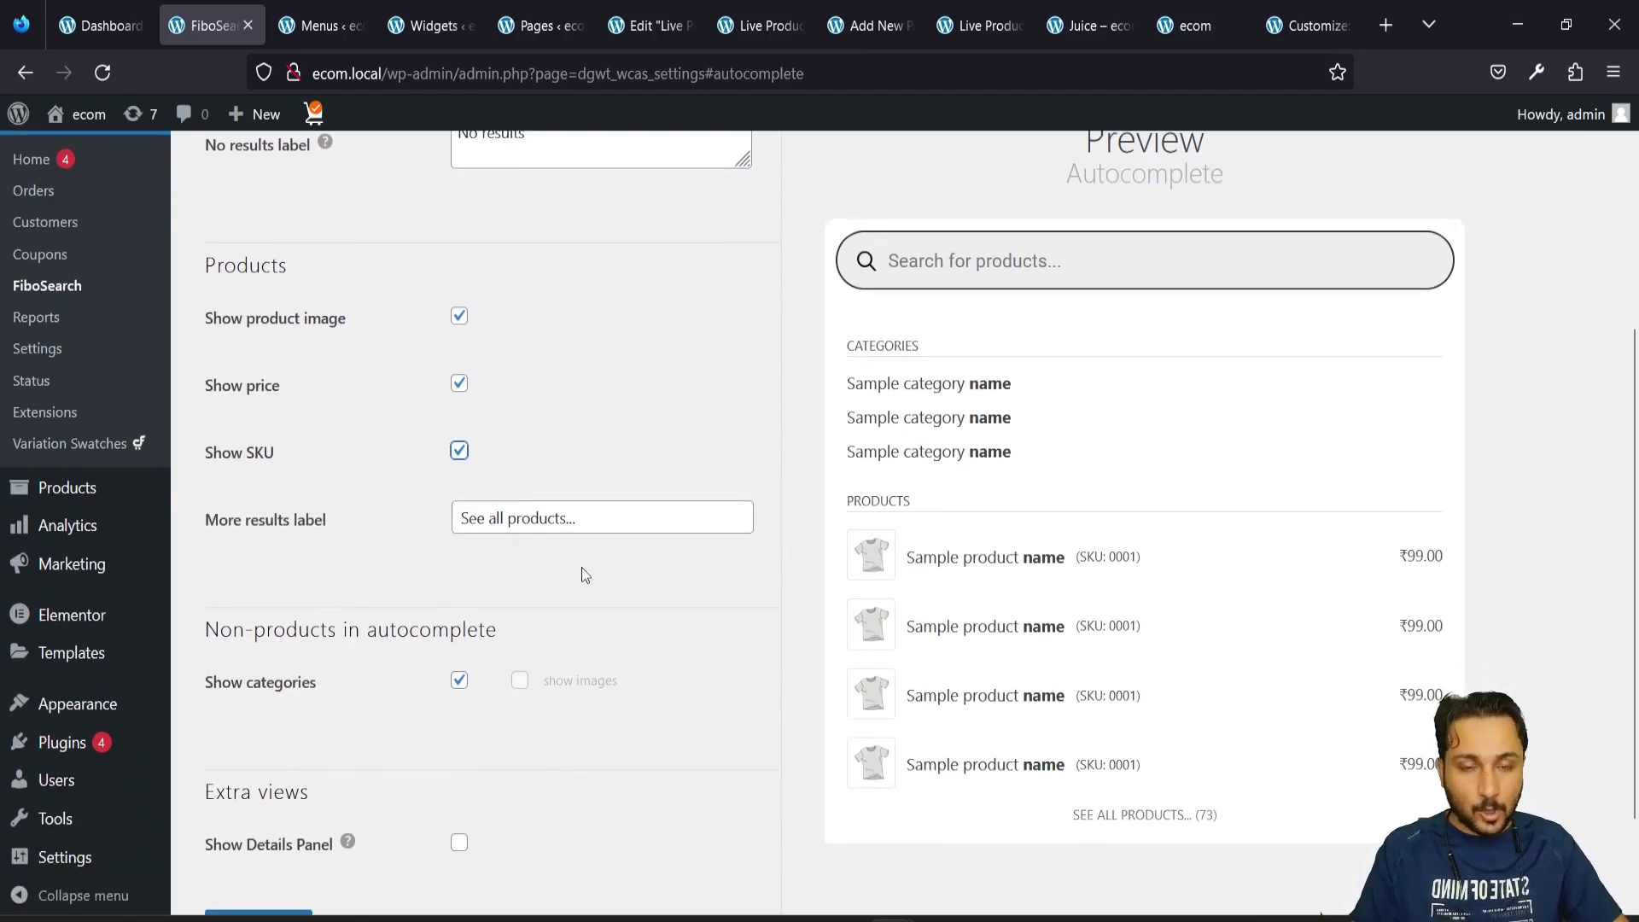
scroll(582, 567, "down", 1)
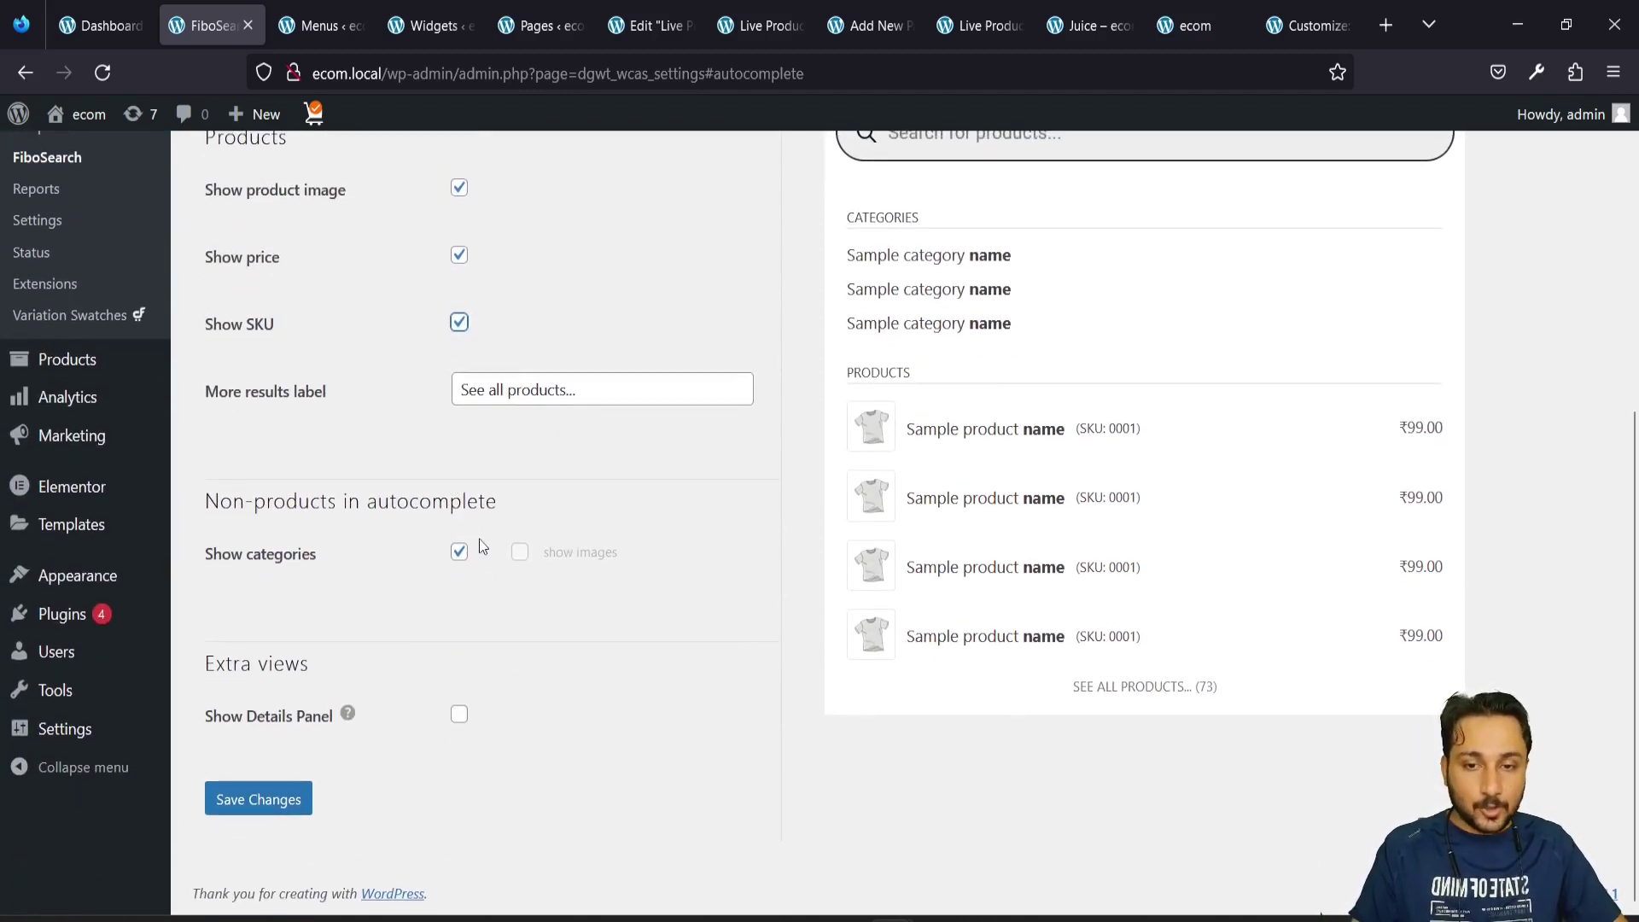
mouse_move(346, 715)
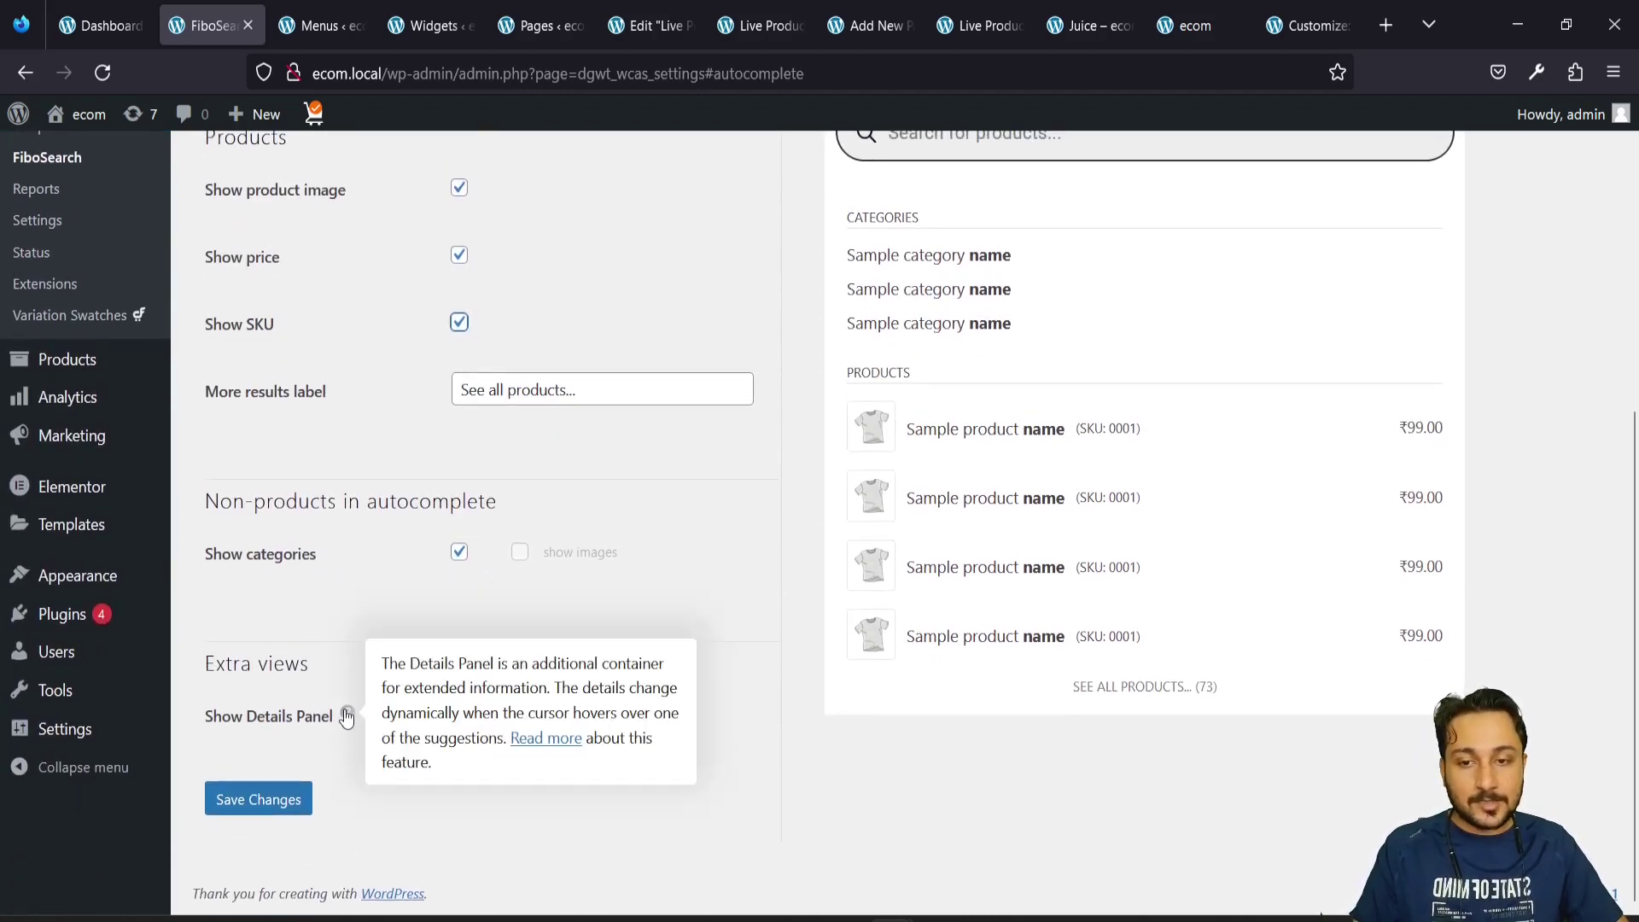
left_click(459, 716)
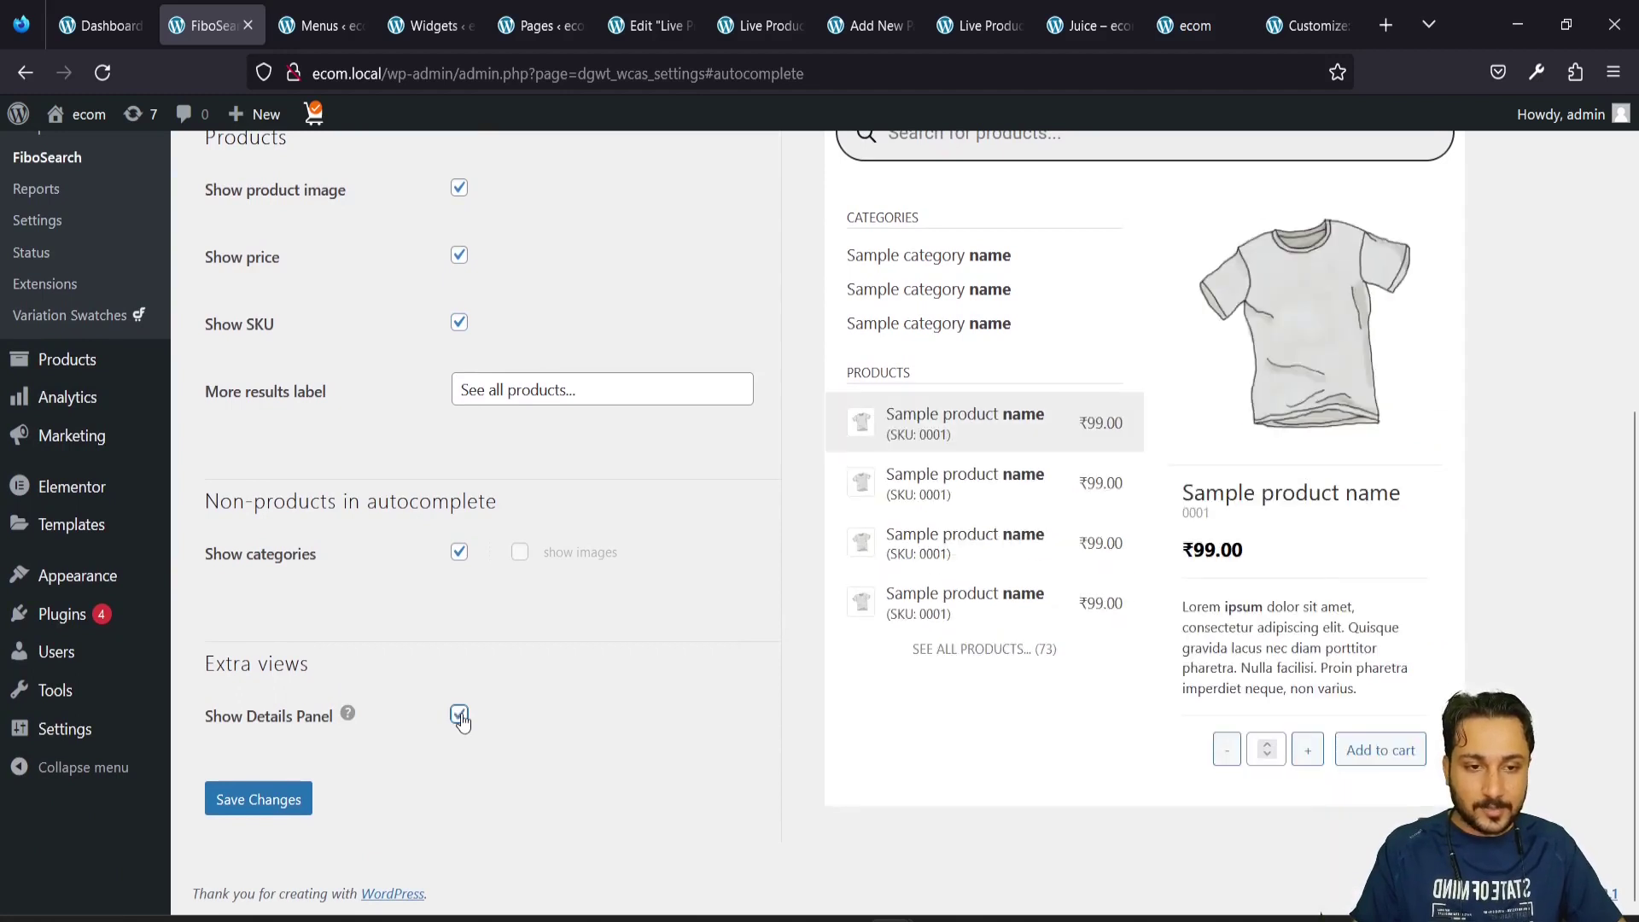
left_click(259, 800)
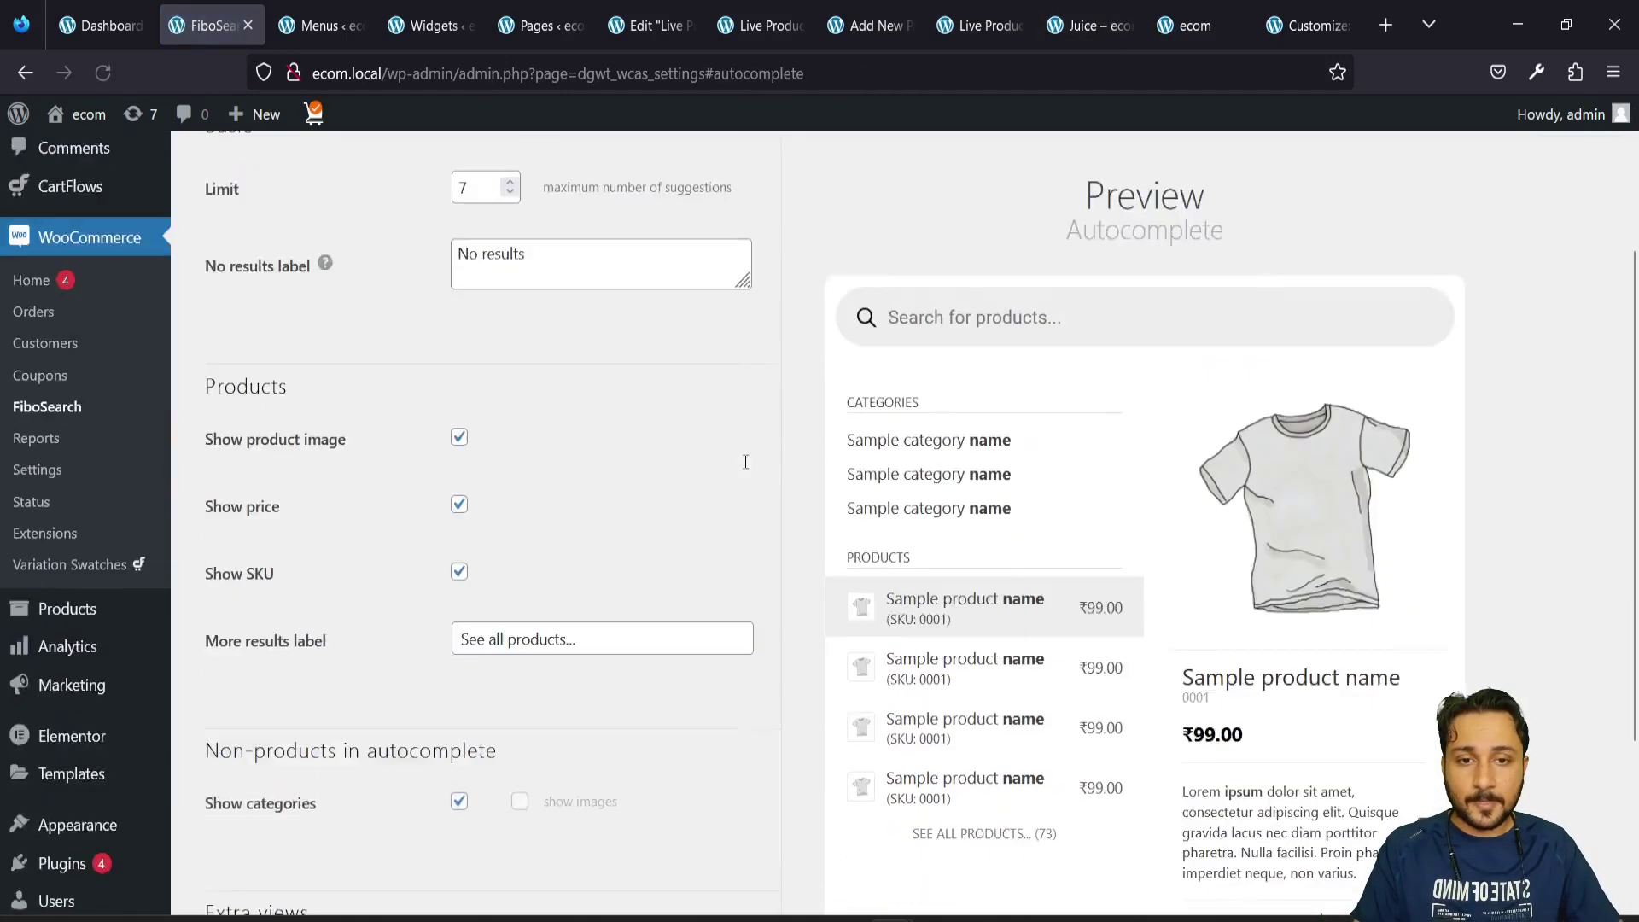
Reload the storefront home page, search for "jui" in the header search bar and examine the details panel for Juice and Fresh Orange Juice
left_click(1193, 10)
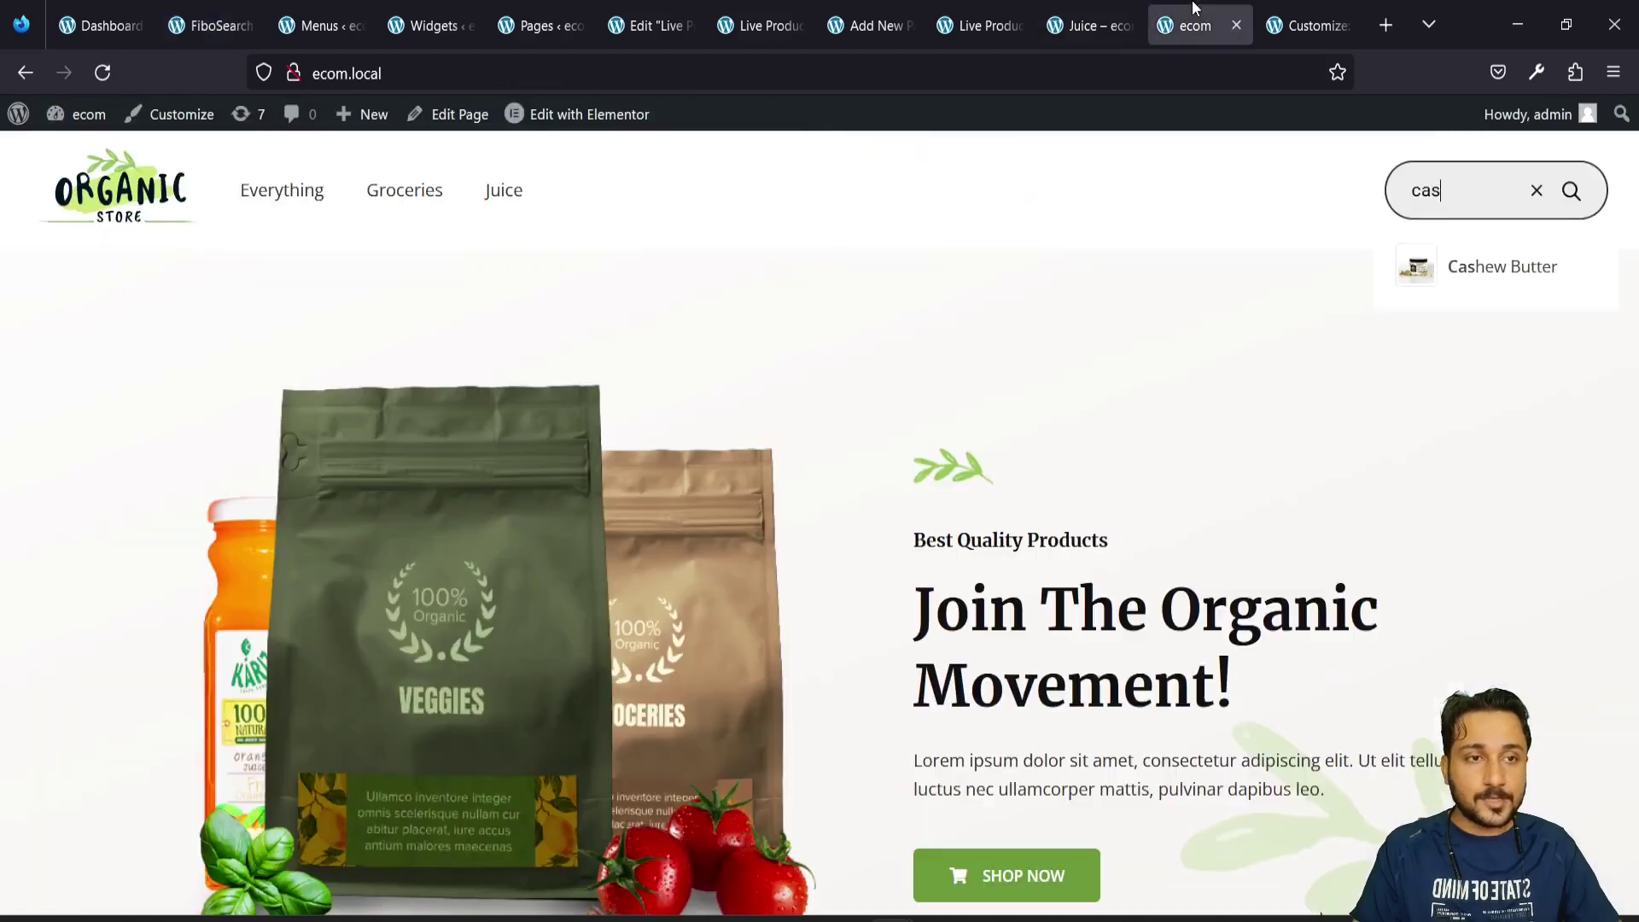
left_click(102, 73)
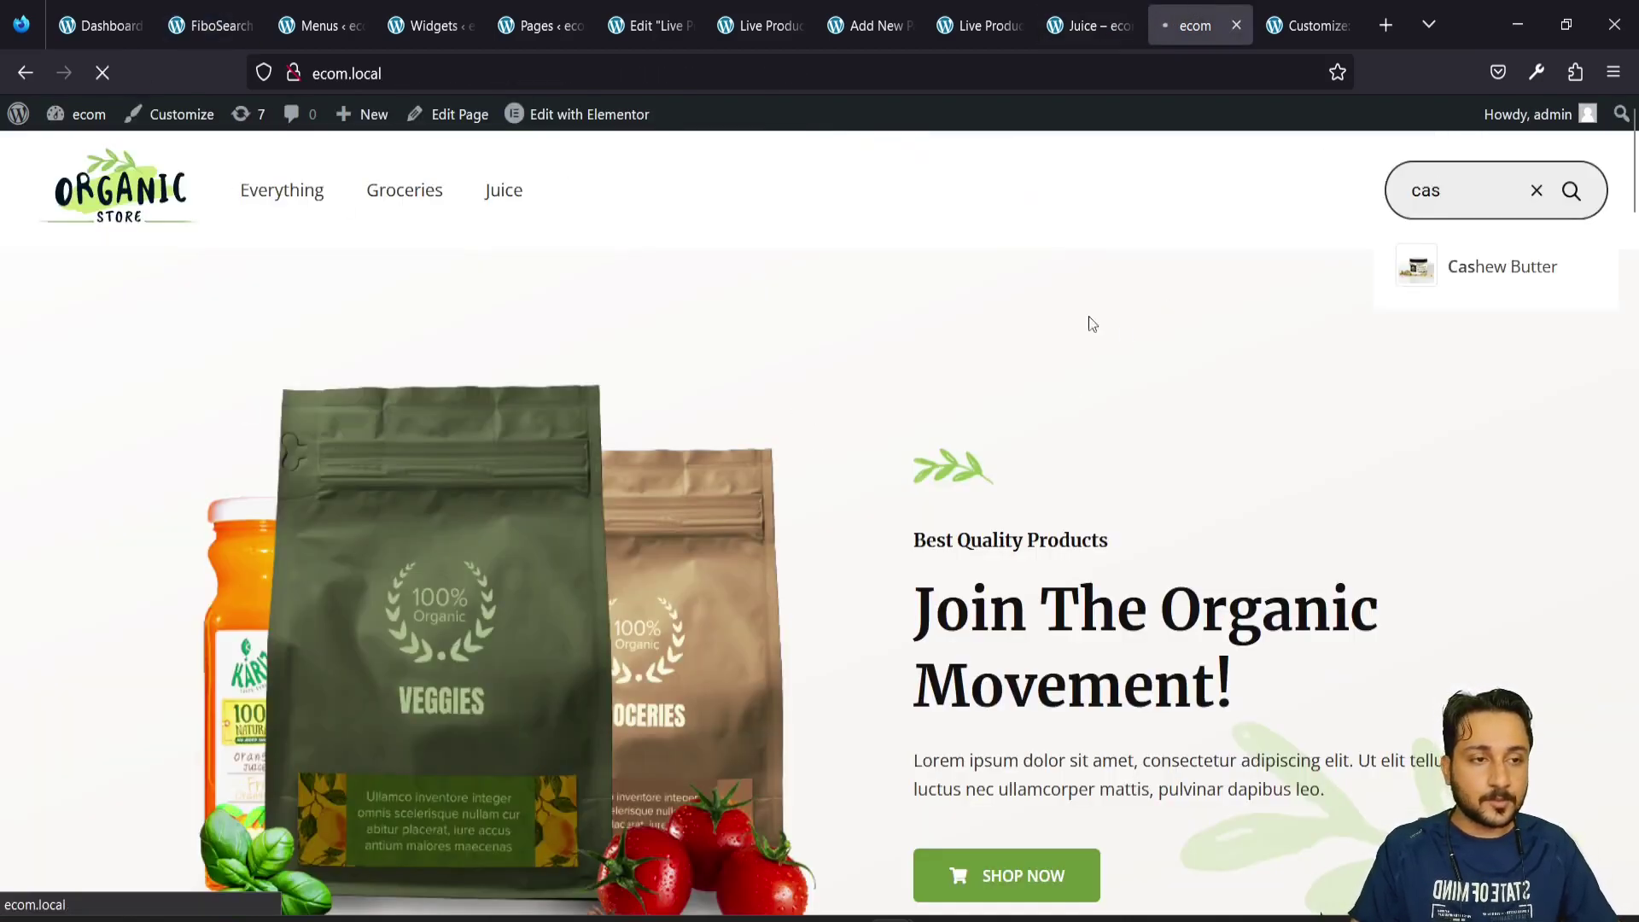
left_click(701, 180)
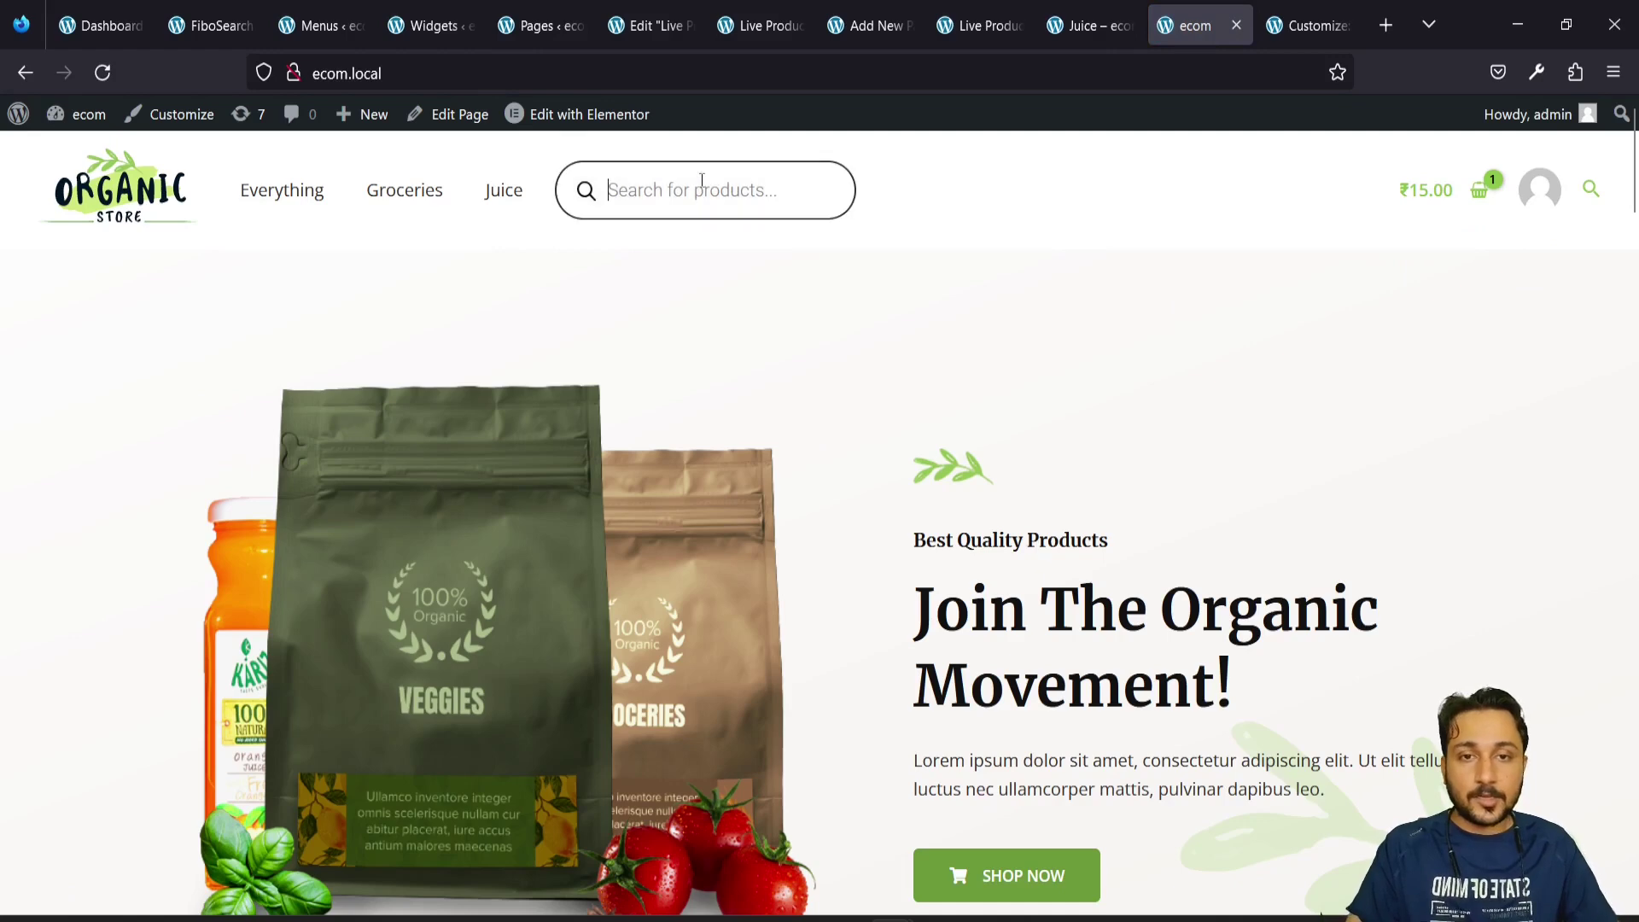
type("jui")
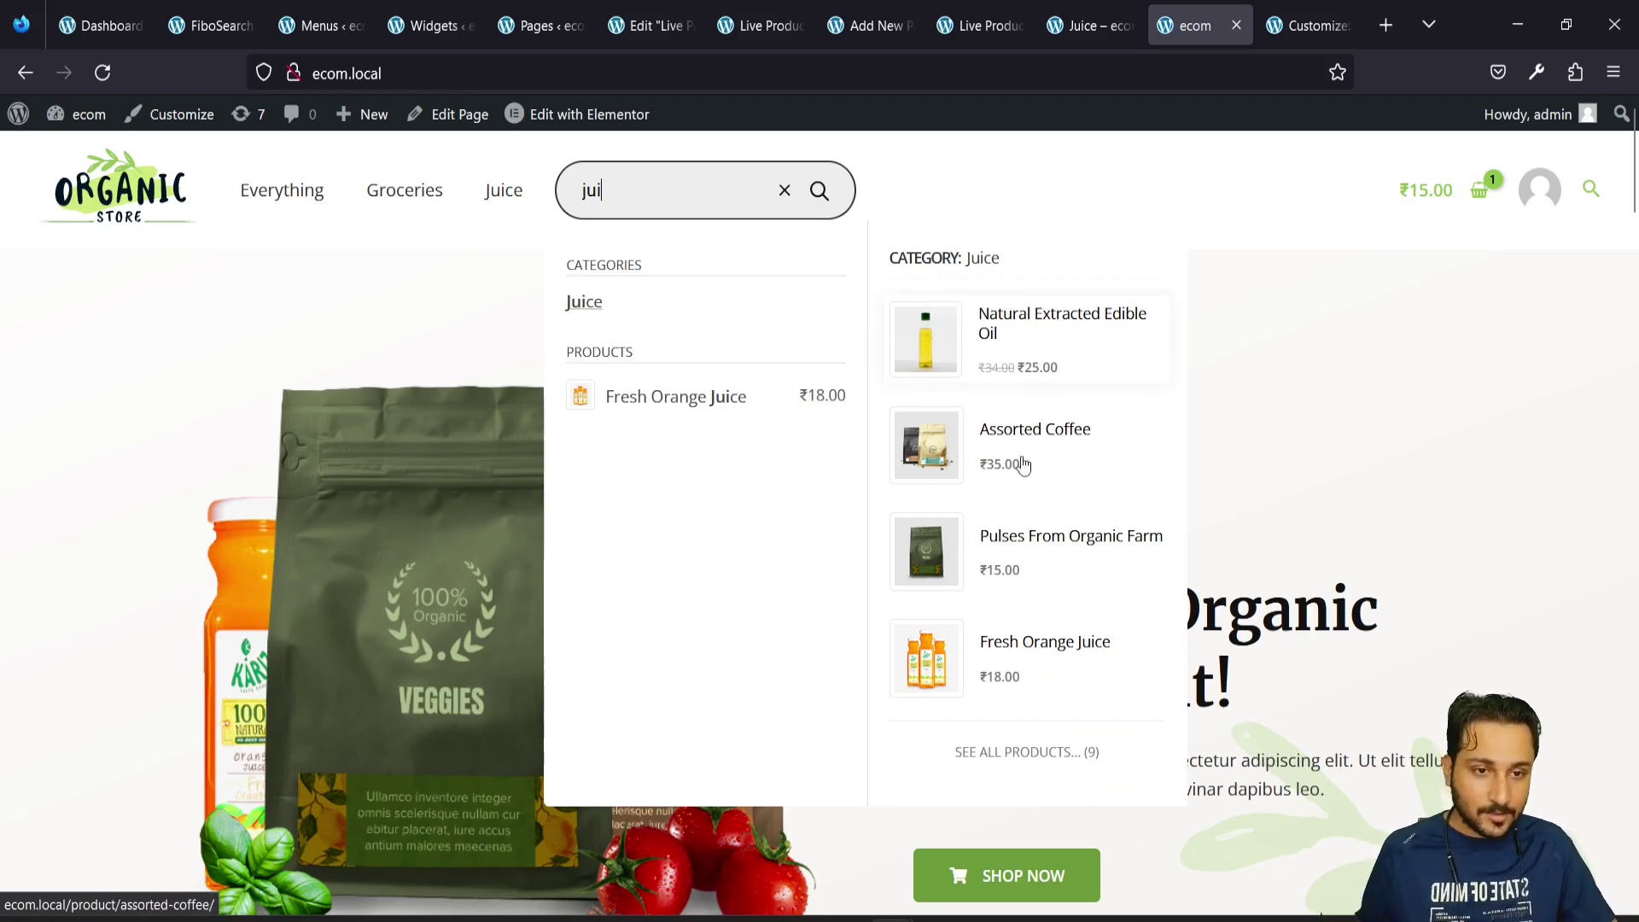
scroll(1016, 580, "down", 1)
scroll(1016, 580, "up", 1)
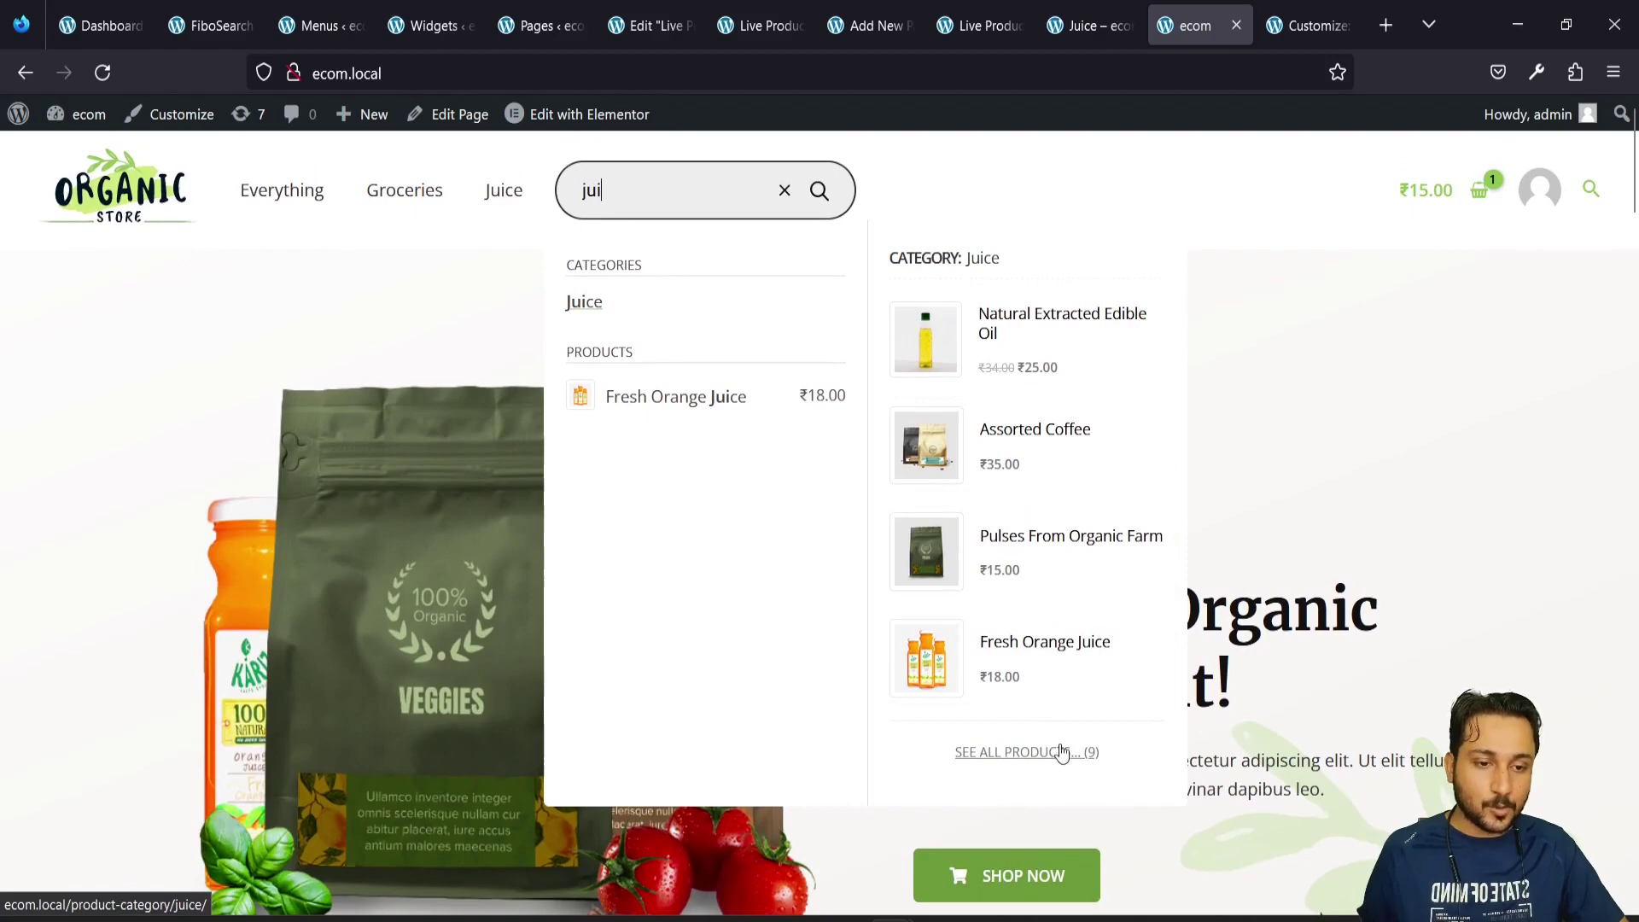
mouse_move(634, 415)
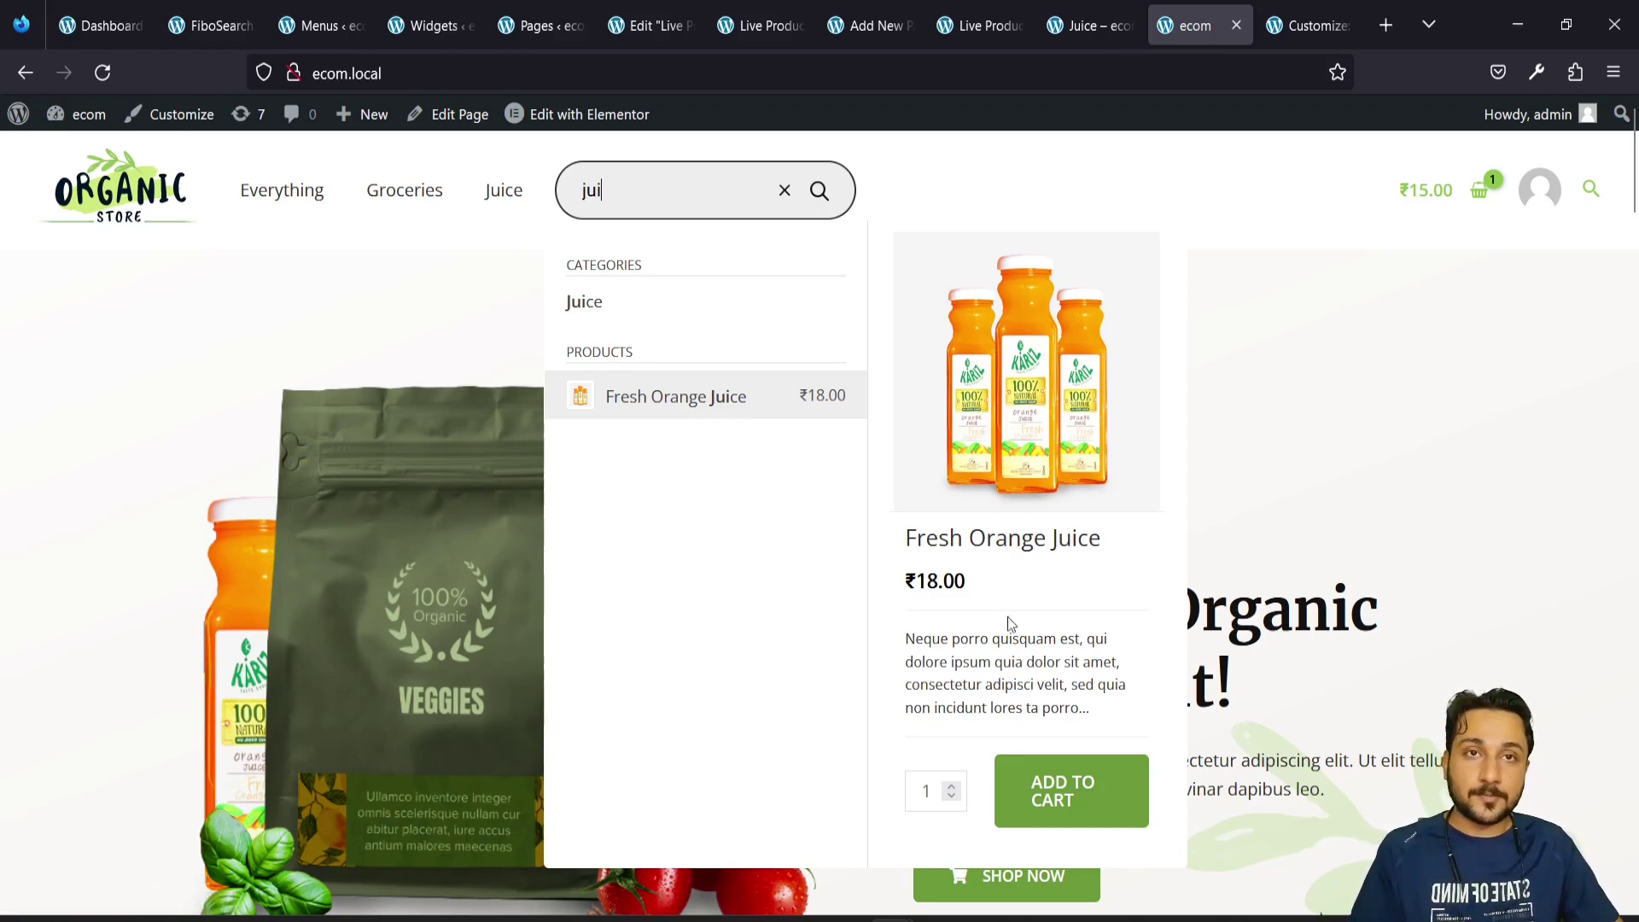
Return to the FiboSearch settings and examine the product search scope and fuzziness options in Search config
left_click(301, 7)
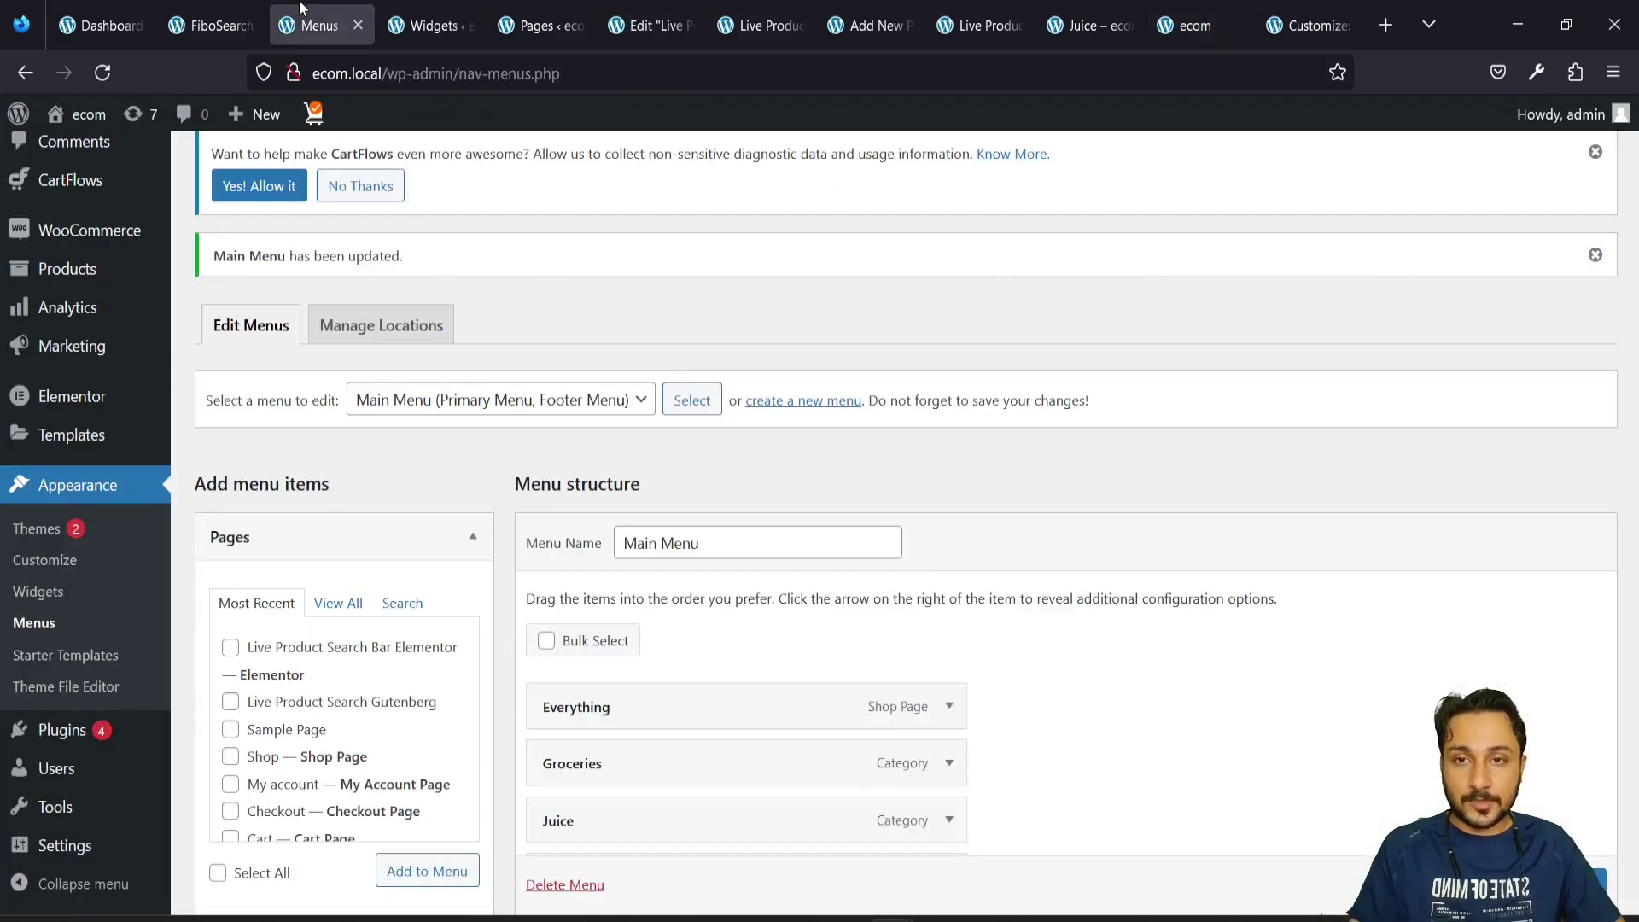
left_click(426, 10)
left_click(516, 12)
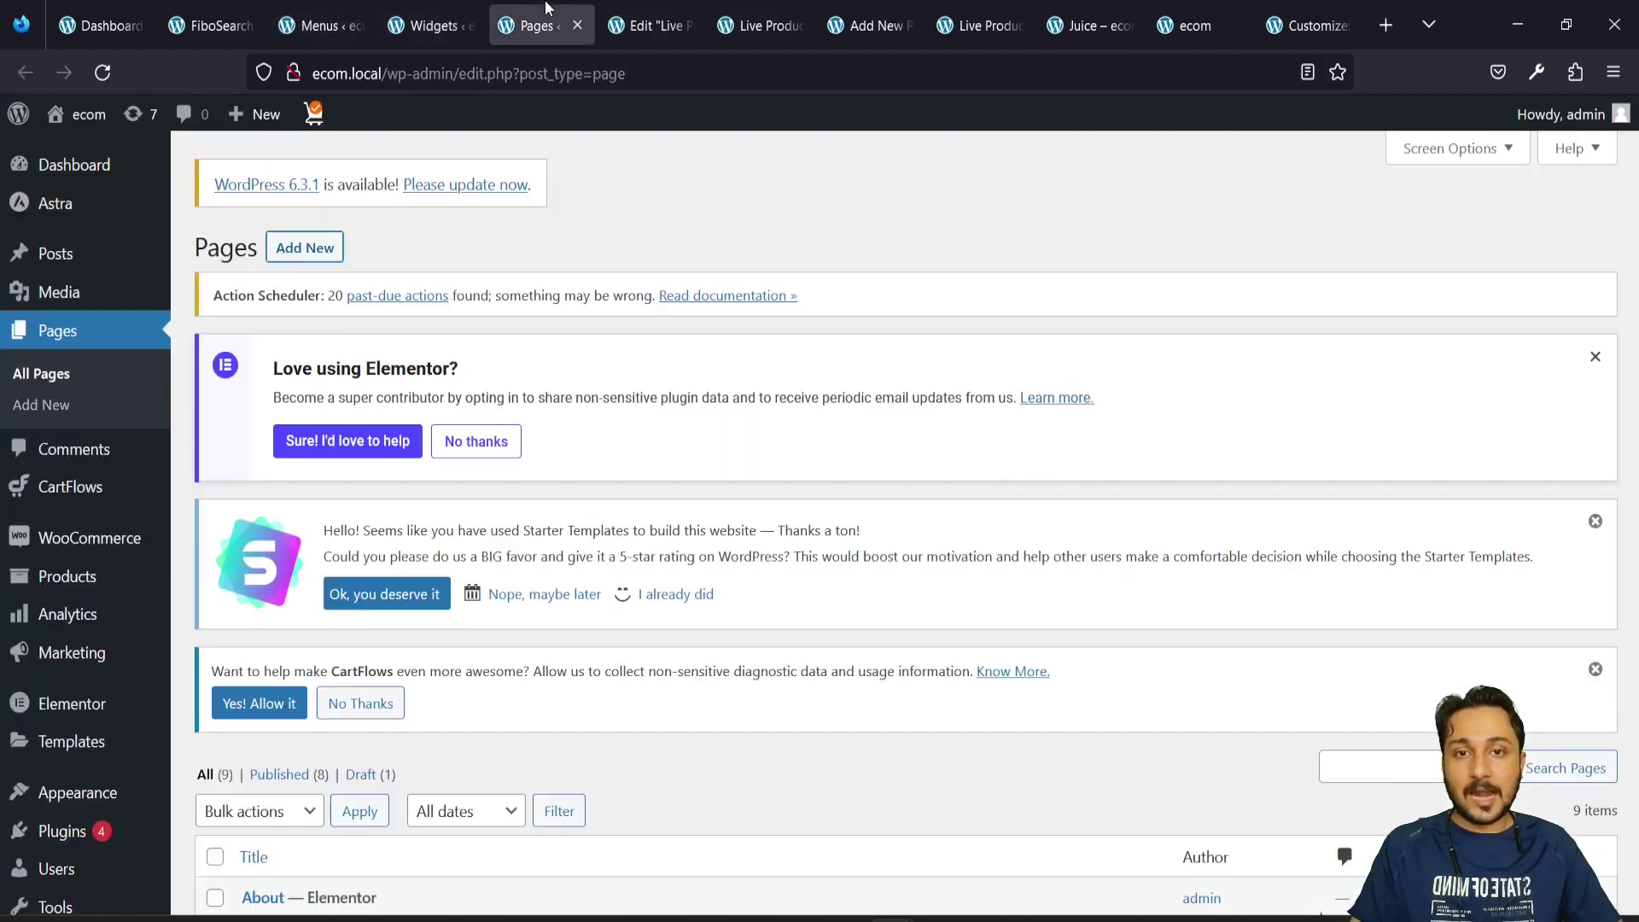
left_click(227, 12)
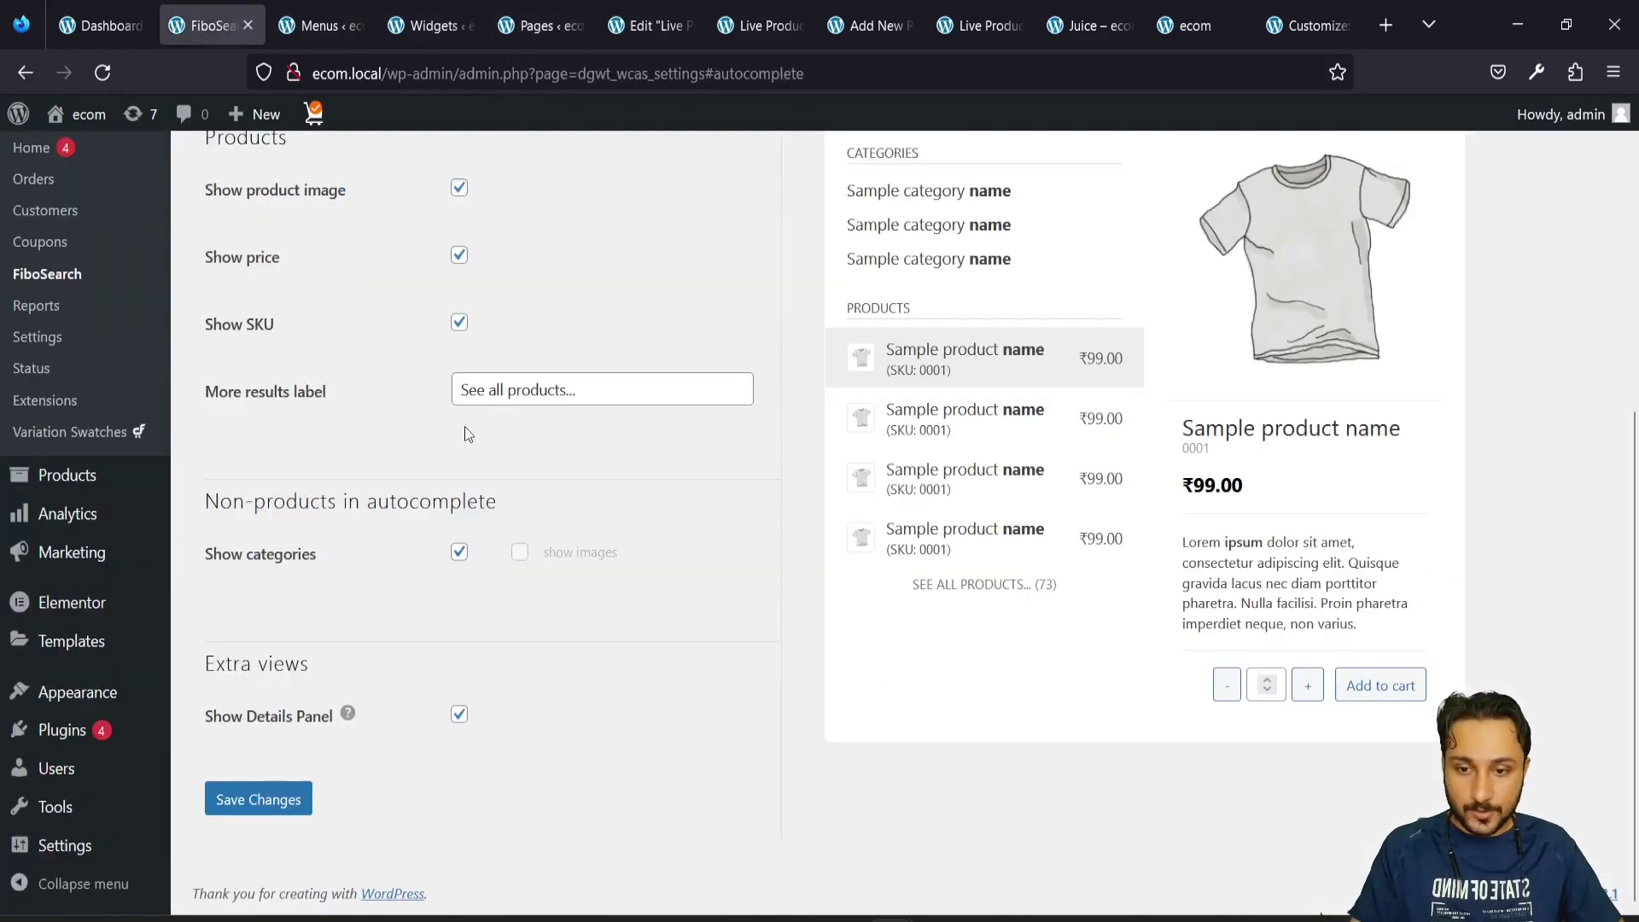
scroll(464, 426, "up", 5)
left_click(551, 286)
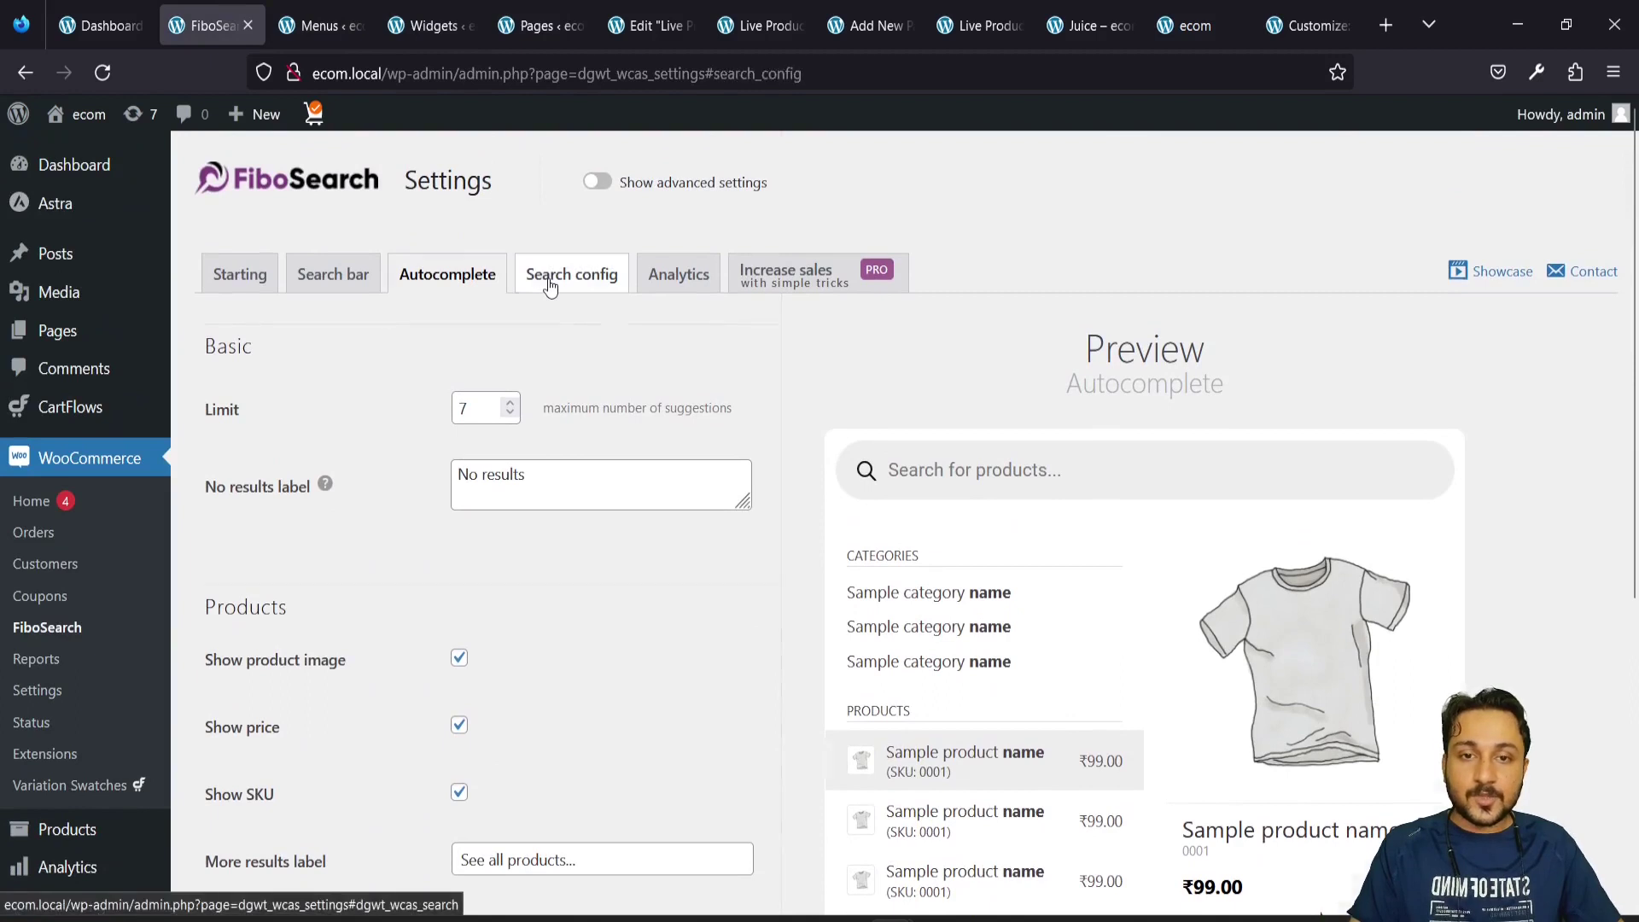
scroll(423, 437, "down", 1)
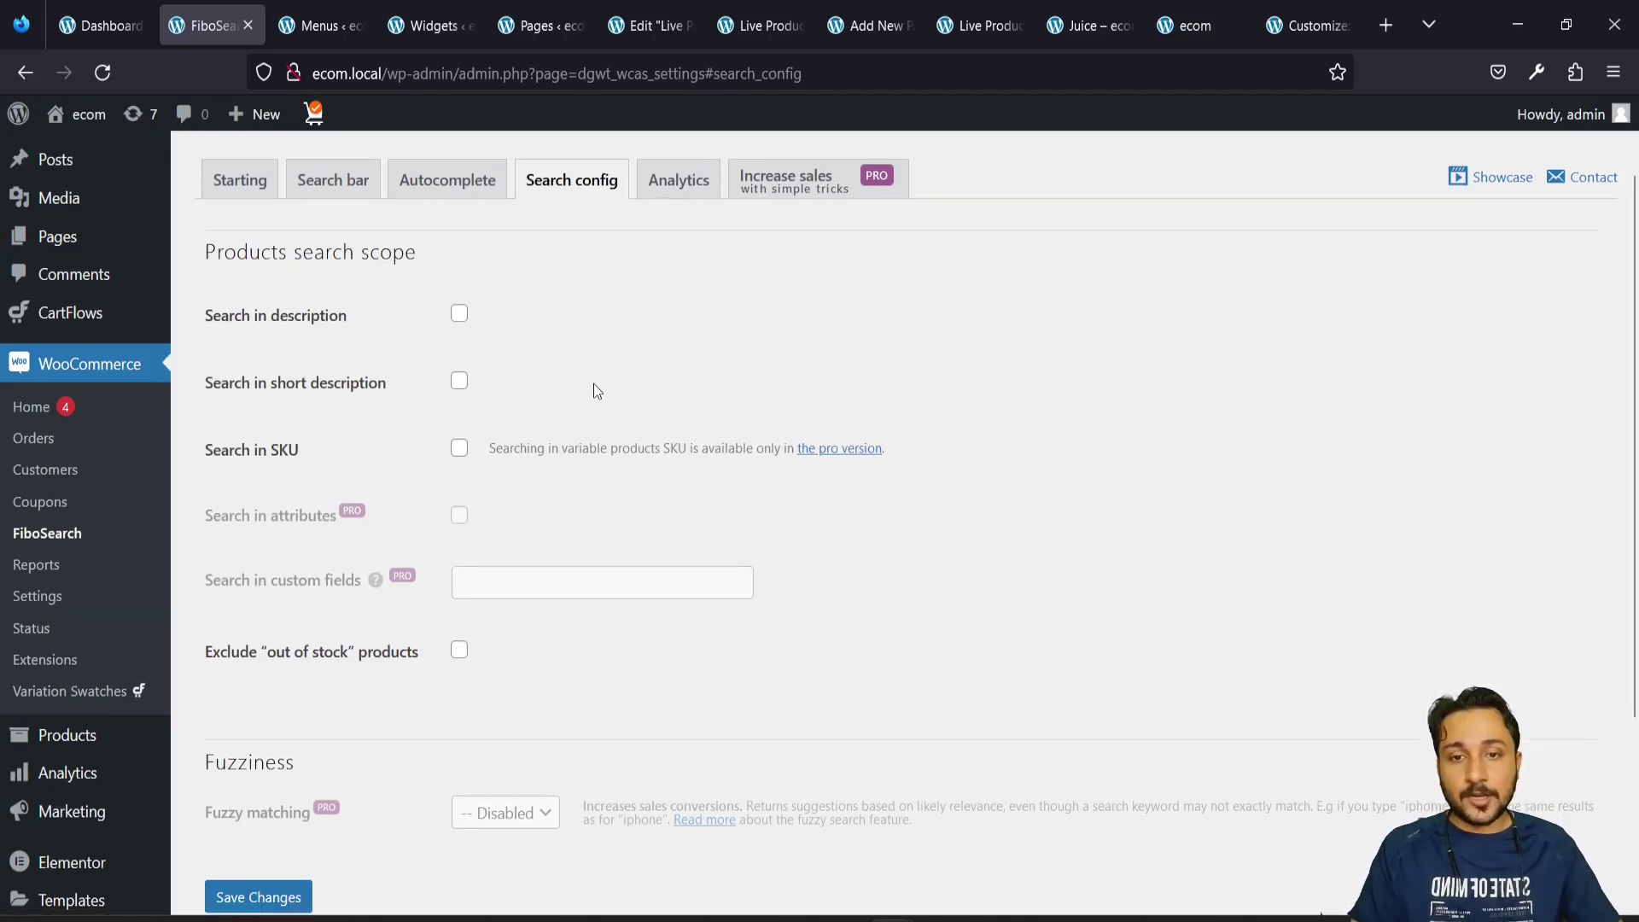
scroll(539, 495, "down", 1)
scroll(535, 486, "down", 3)
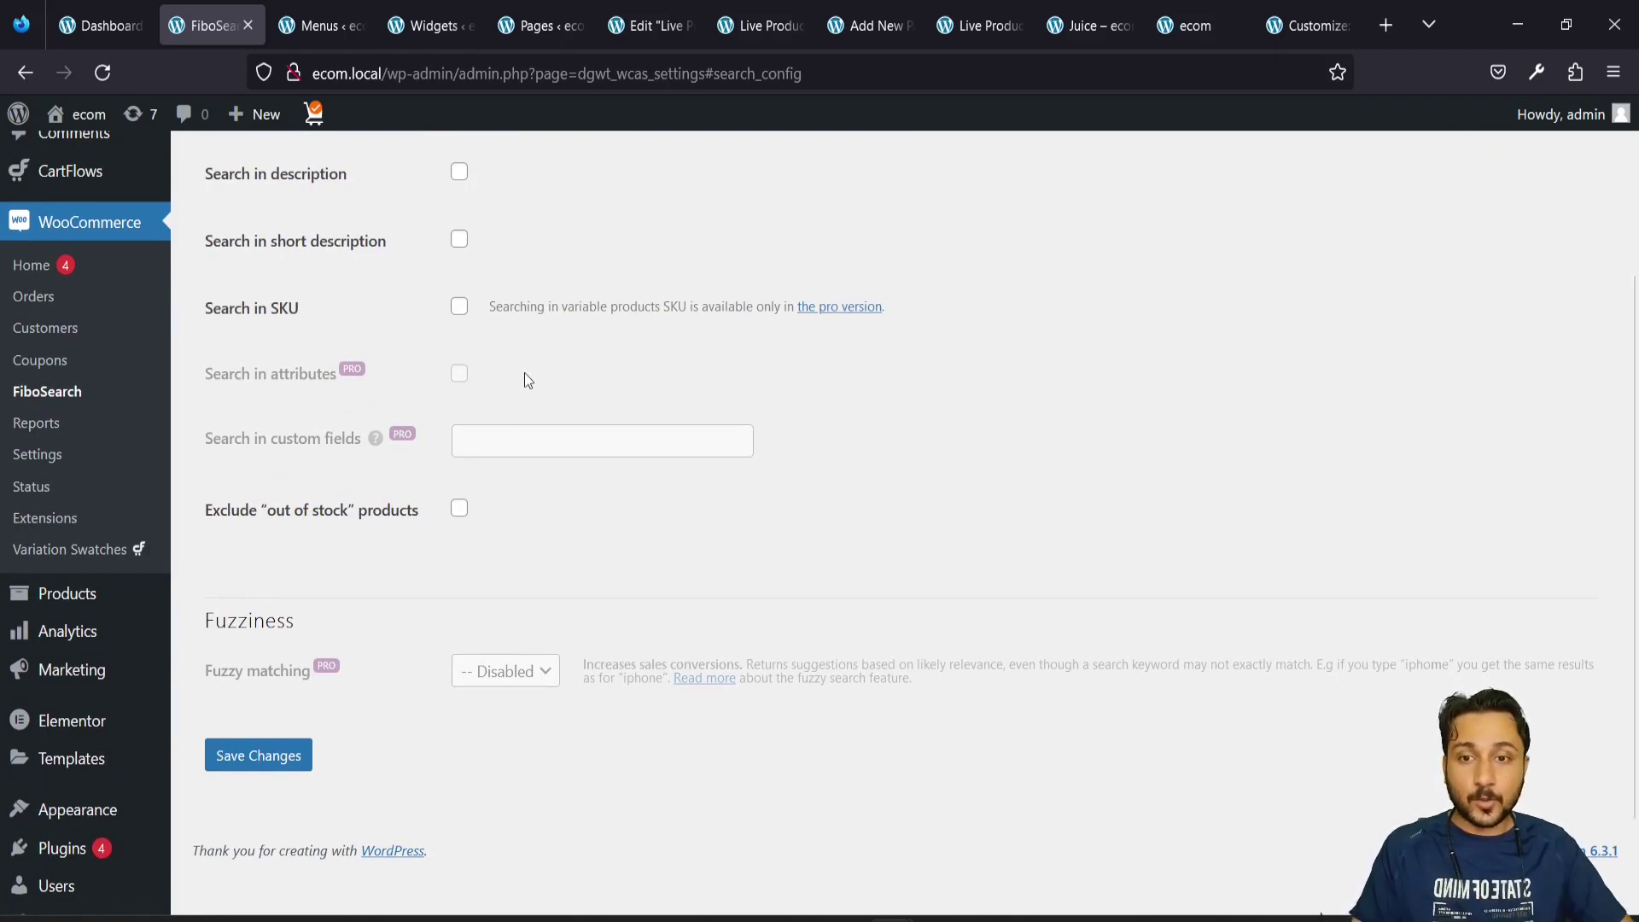
scroll(487, 475, "down", 1)
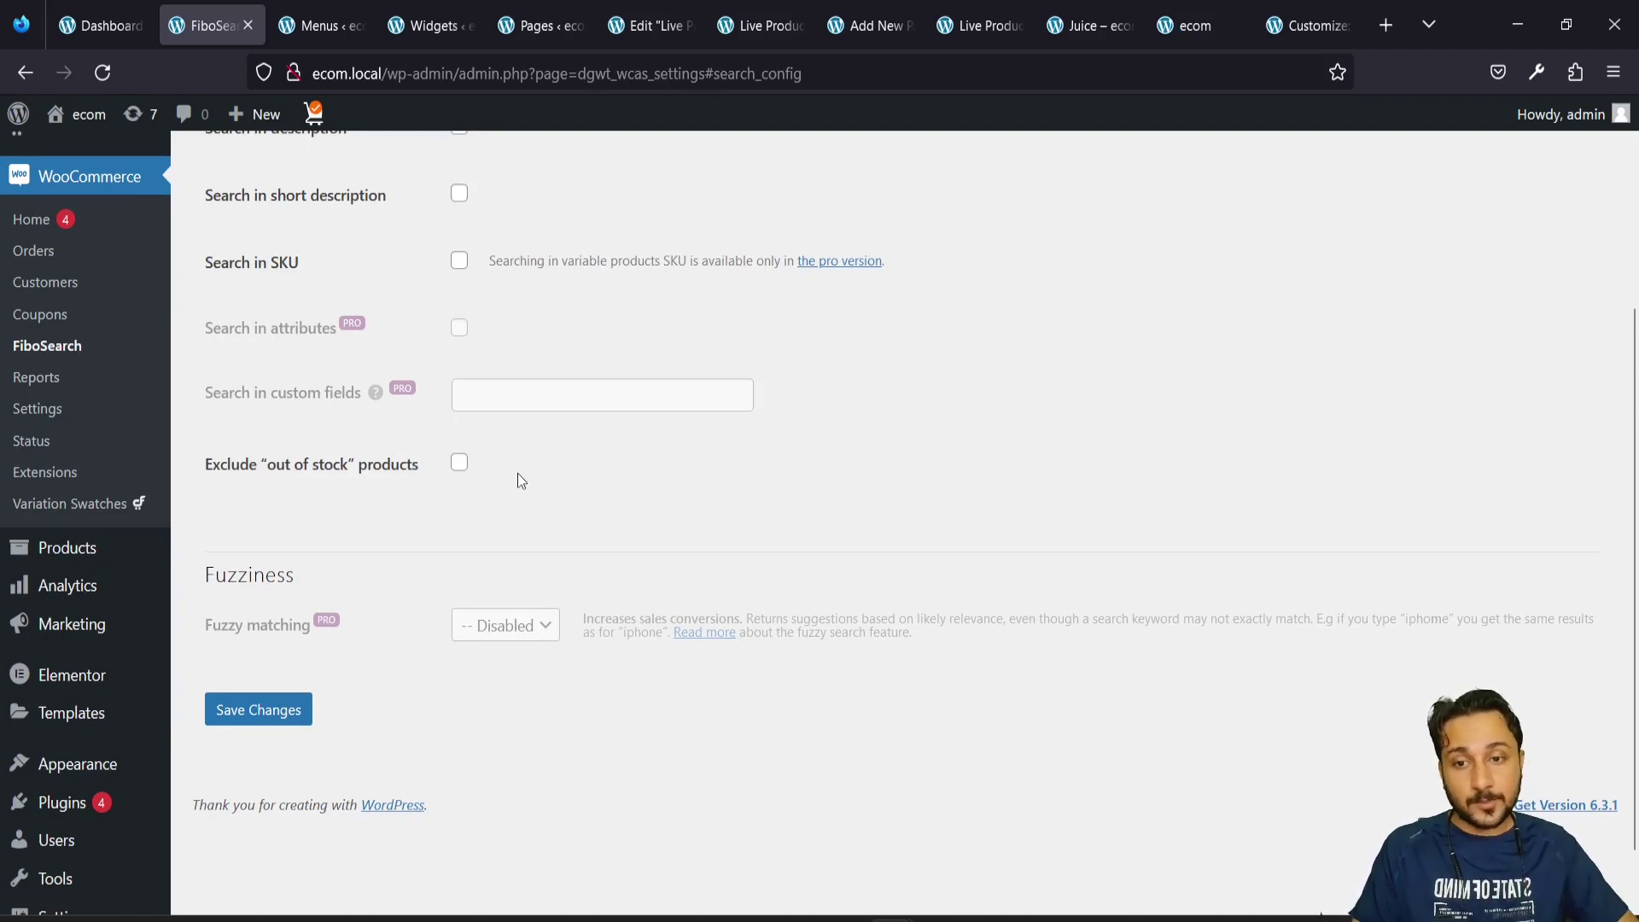
scroll(518, 473, "up", 2)
scroll(330, 651, "up", 4)
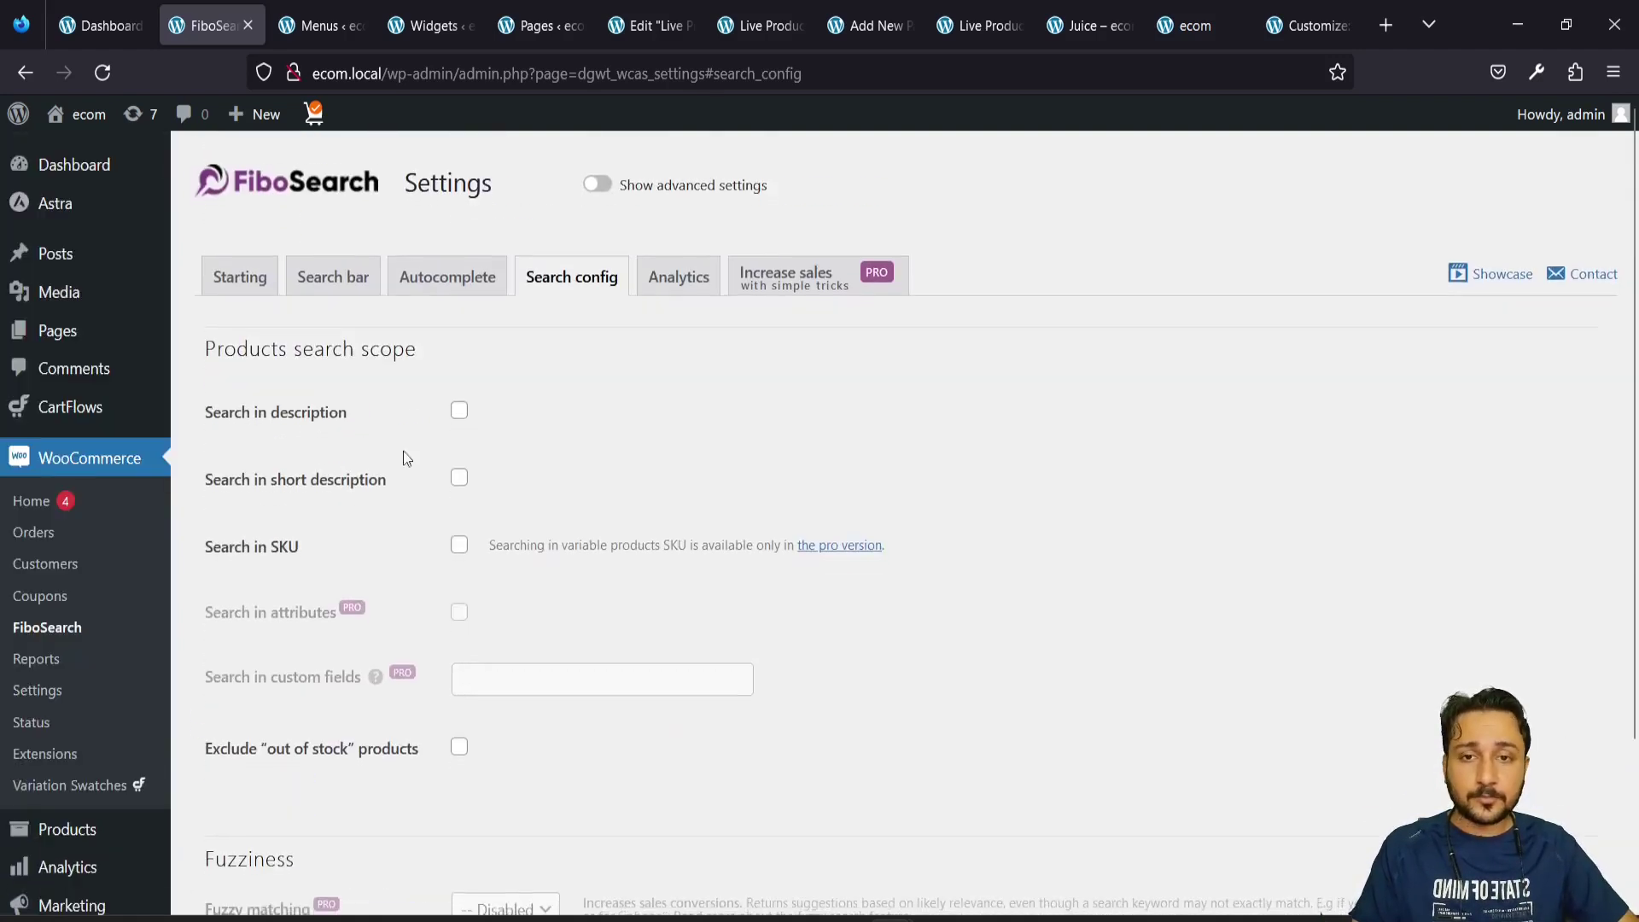
Enable search analytics and the Dashboard widget with critical searches in FiboSearch, and save the changes
left_click(679, 276)
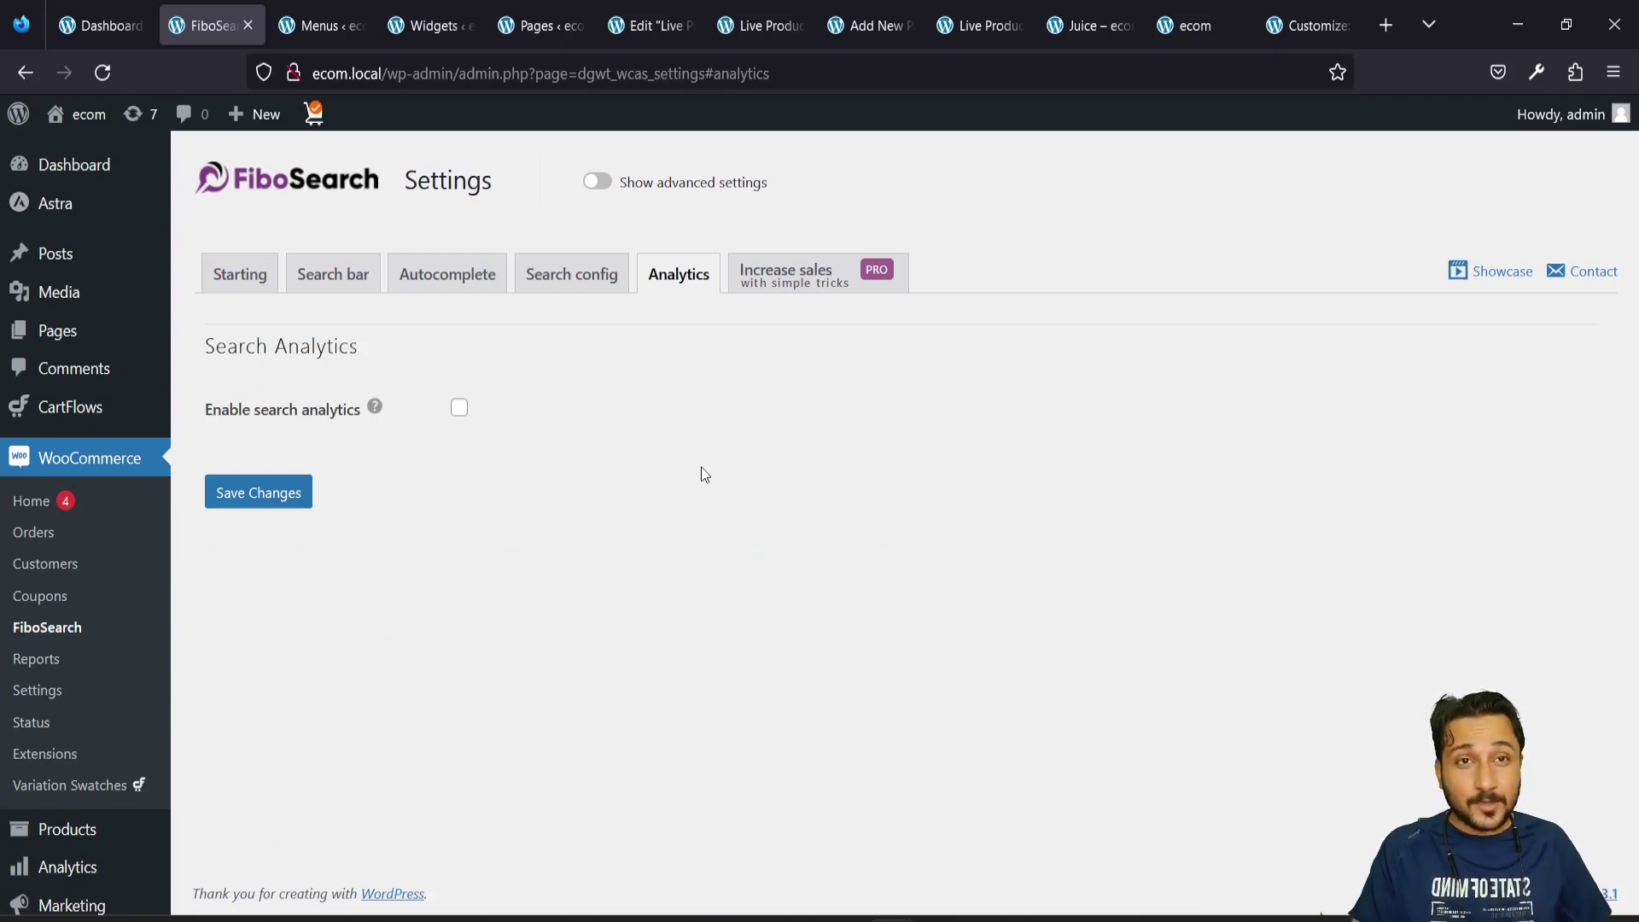
left_click(460, 409)
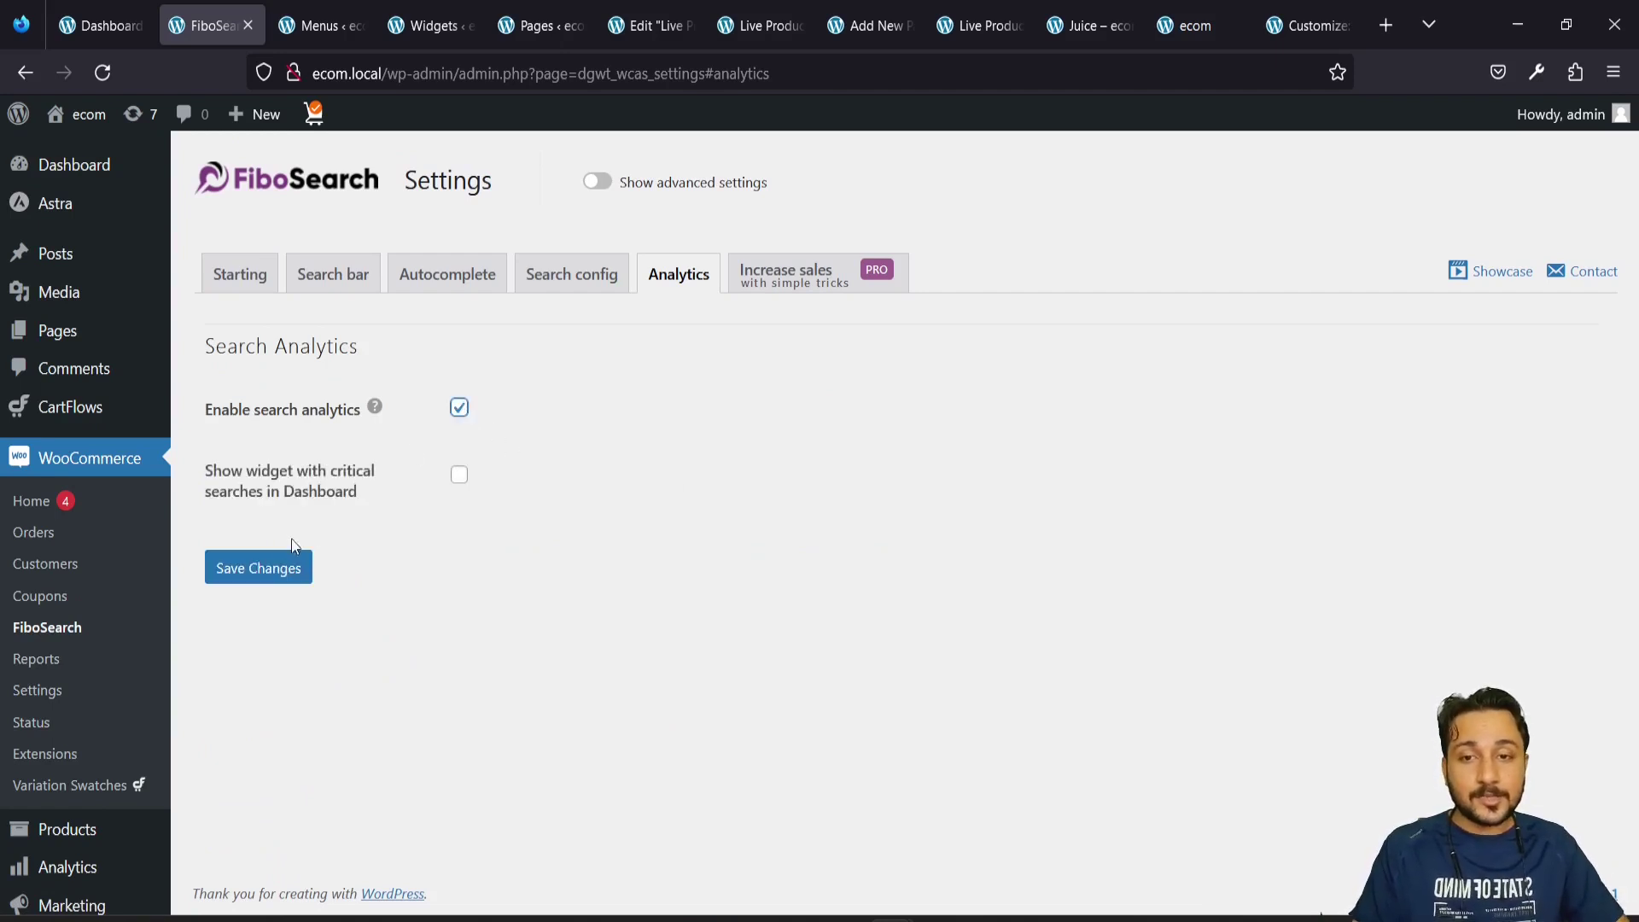
left_click(459, 475)
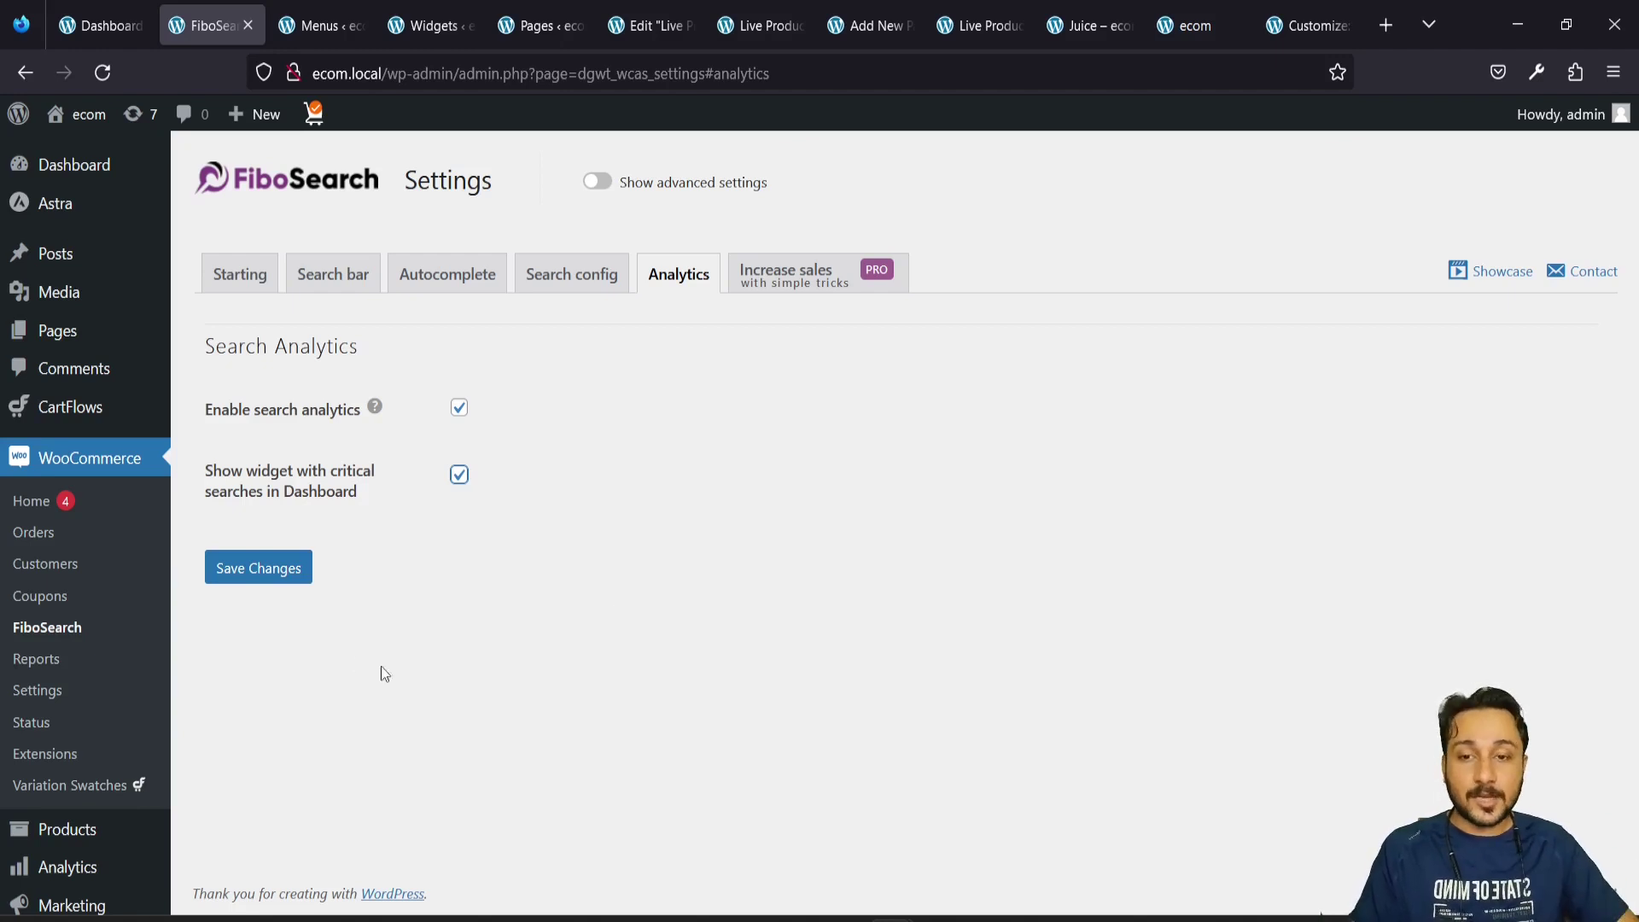
left_click(243, 565)
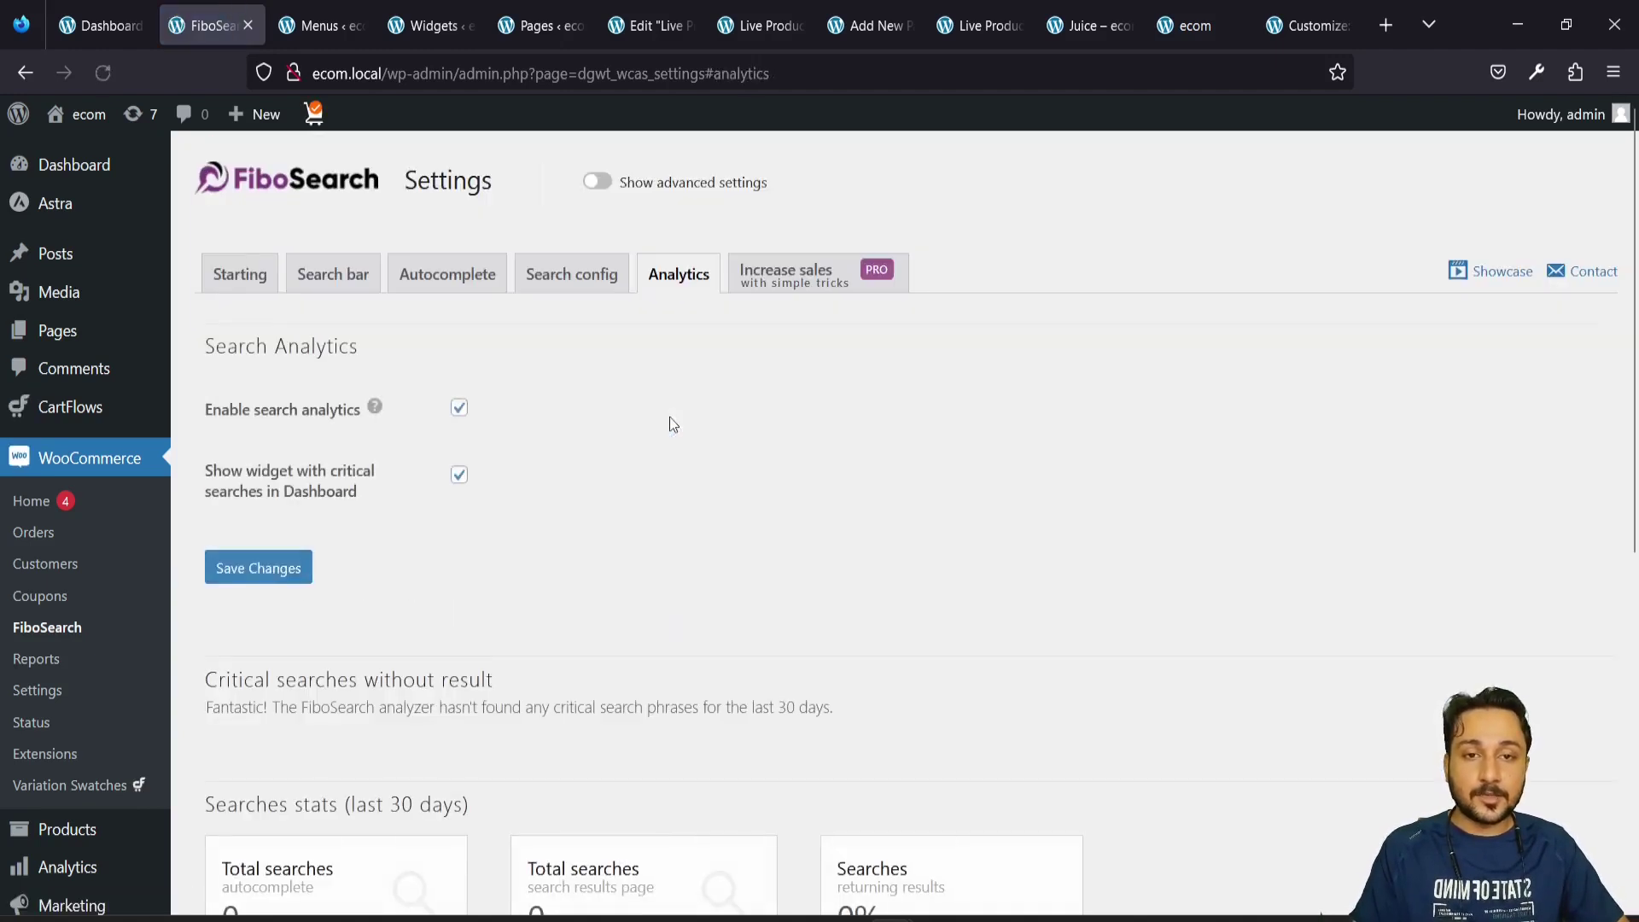
Turn on FiboSearch's advanced settings and examine the Search bar section's basic options, including the minimum characters for autocomplete
left_click(601, 188)
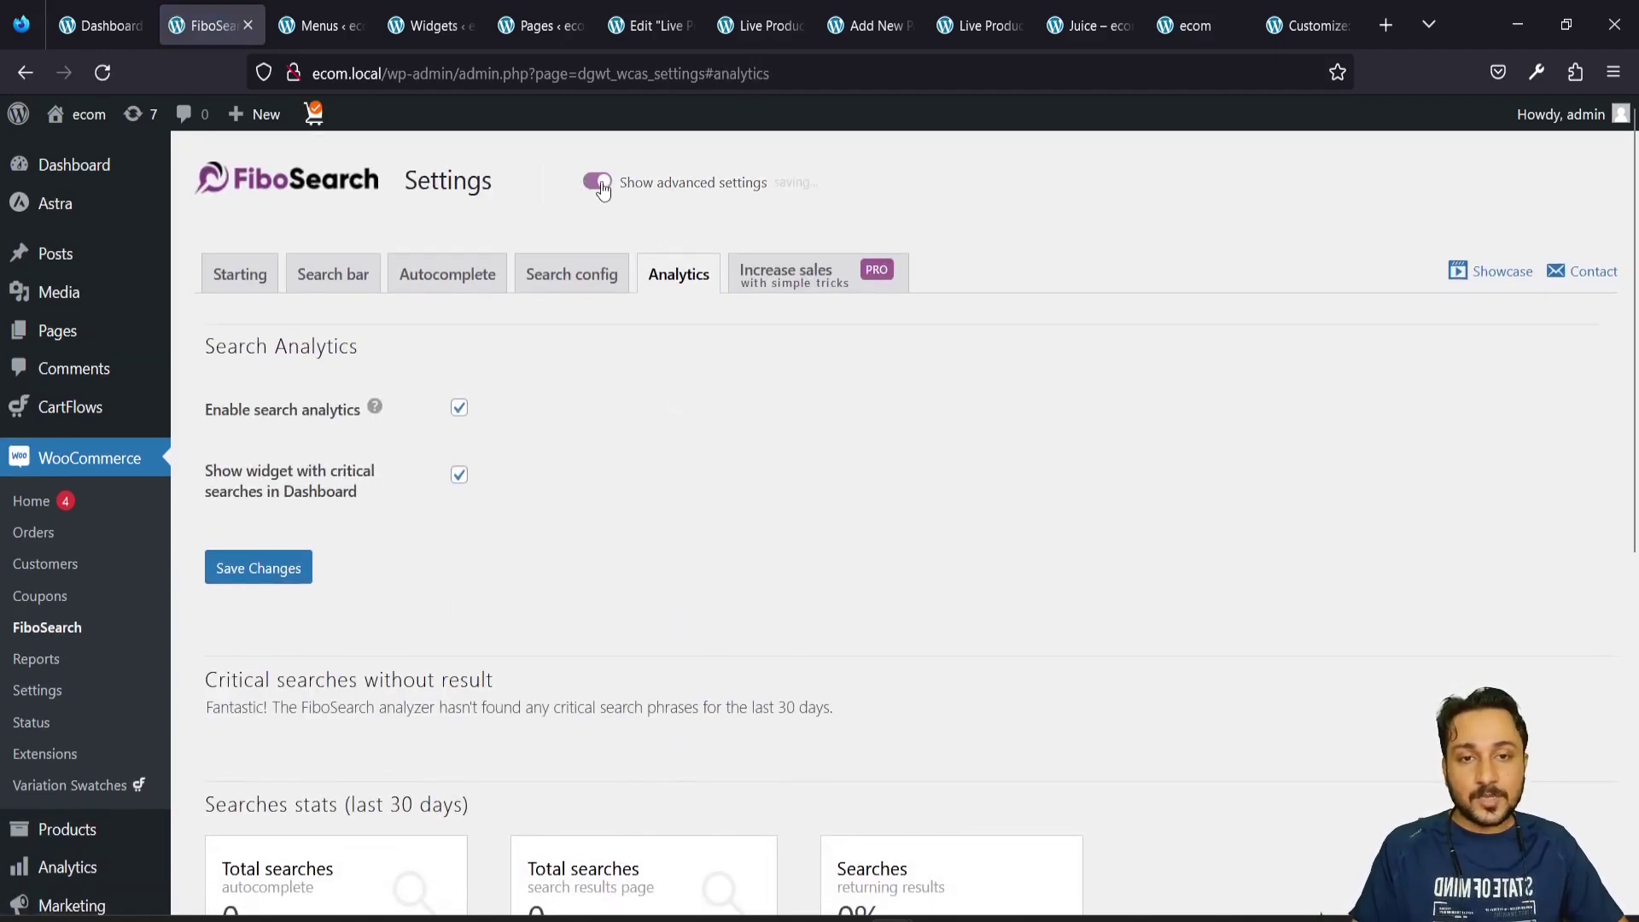
left_click(330, 287)
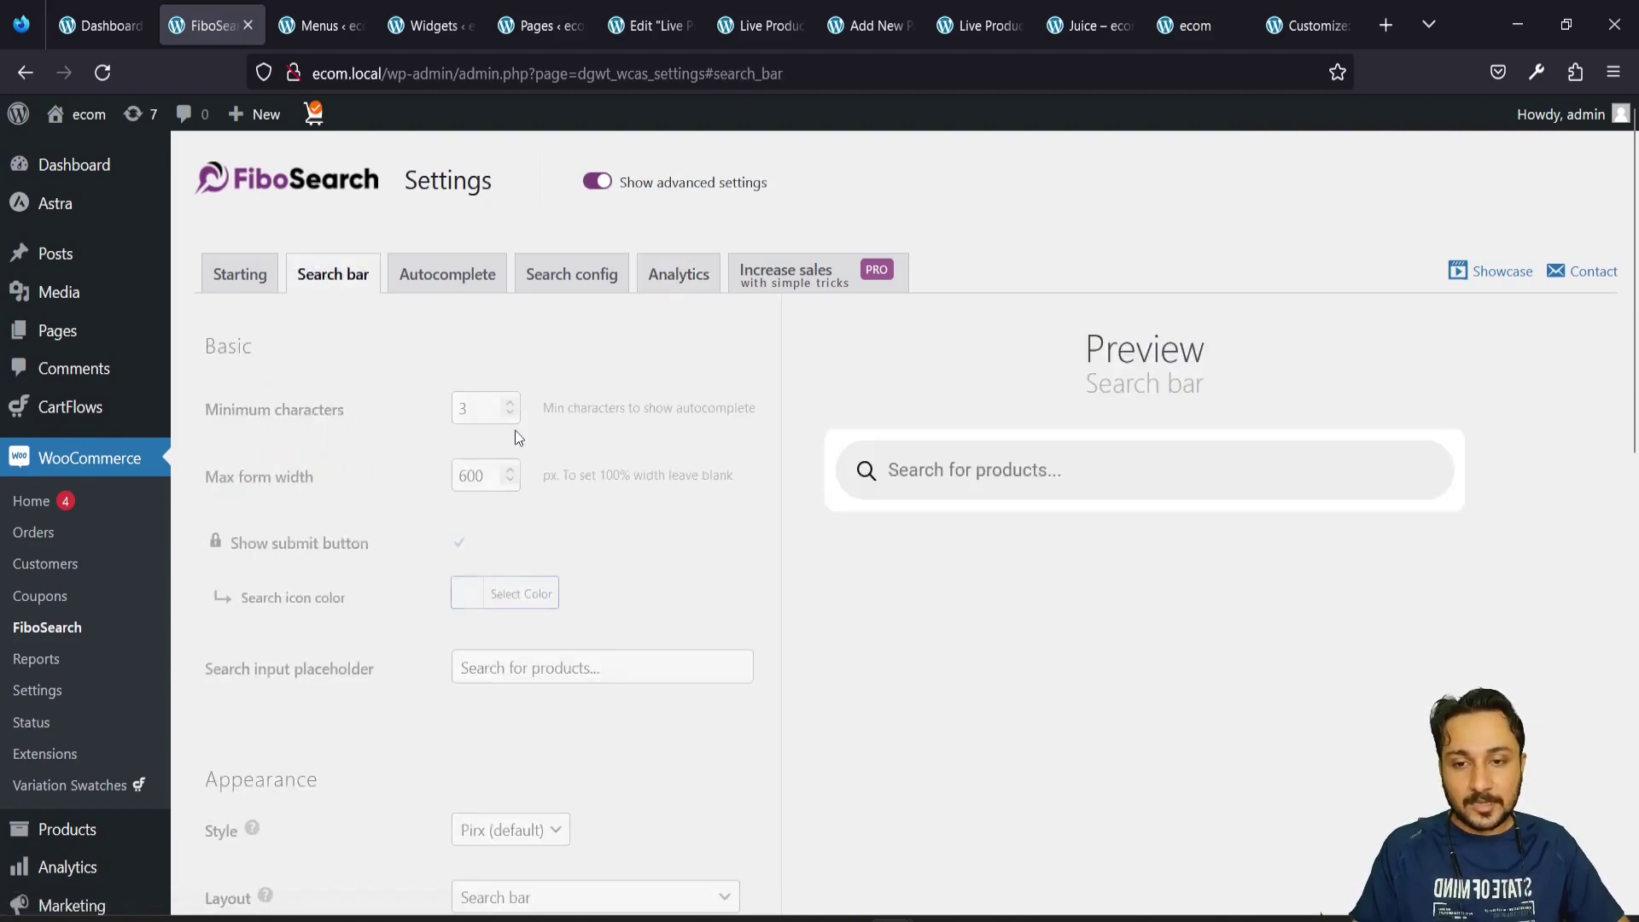
scroll(640, 541, "down", 2)
scroll(642, 536, "up", 2)
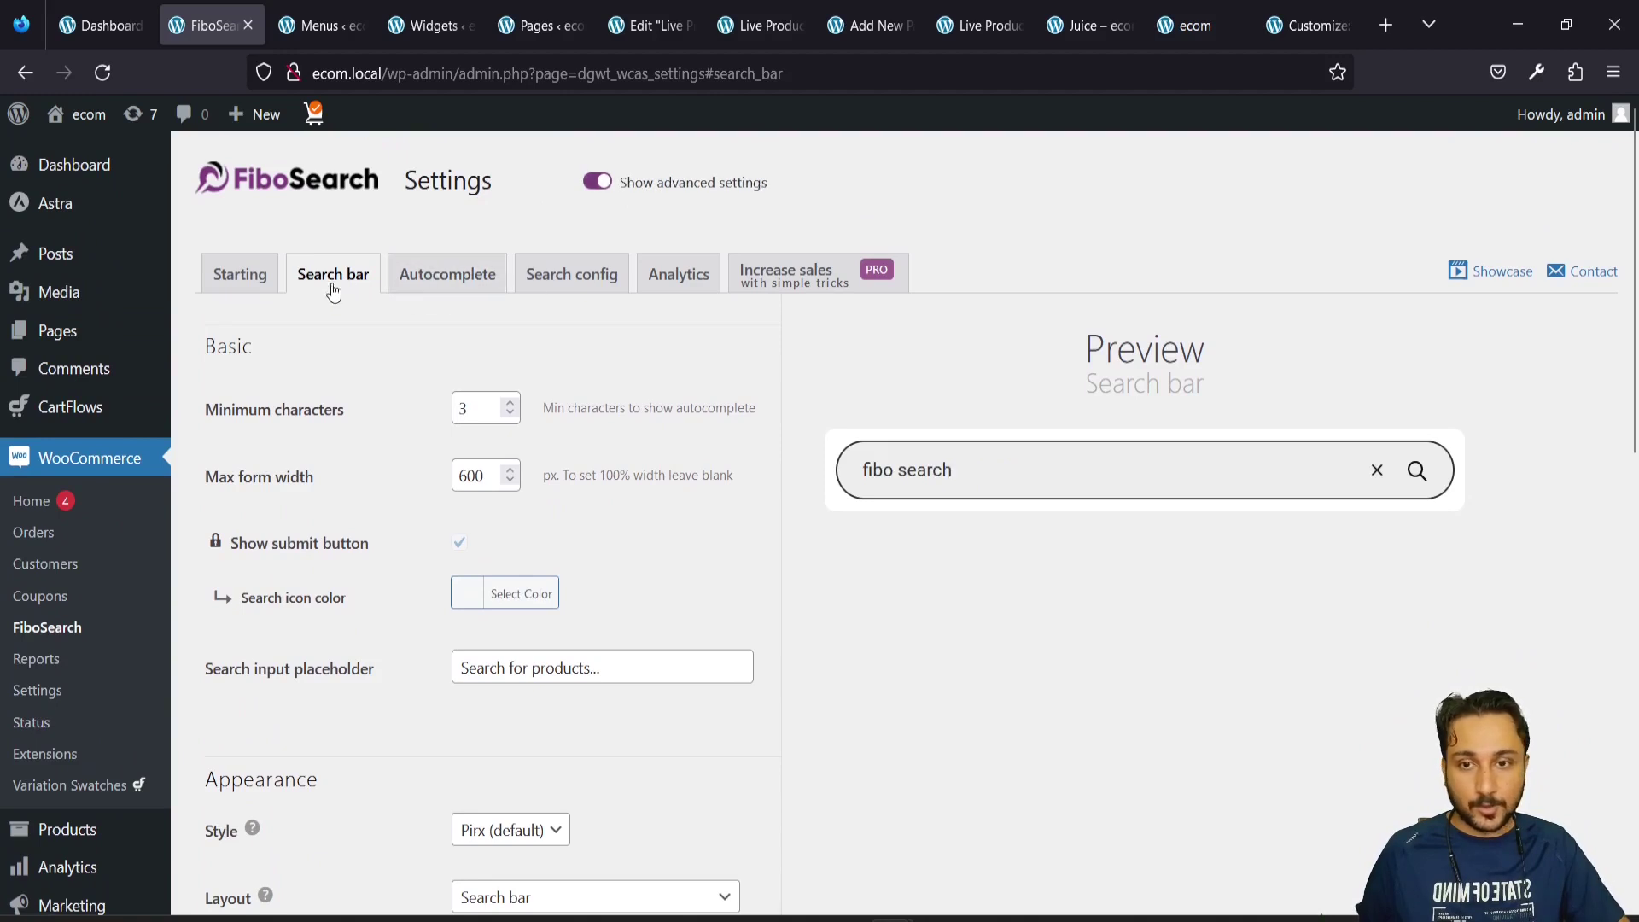
scroll(321, 293, "down", 2)
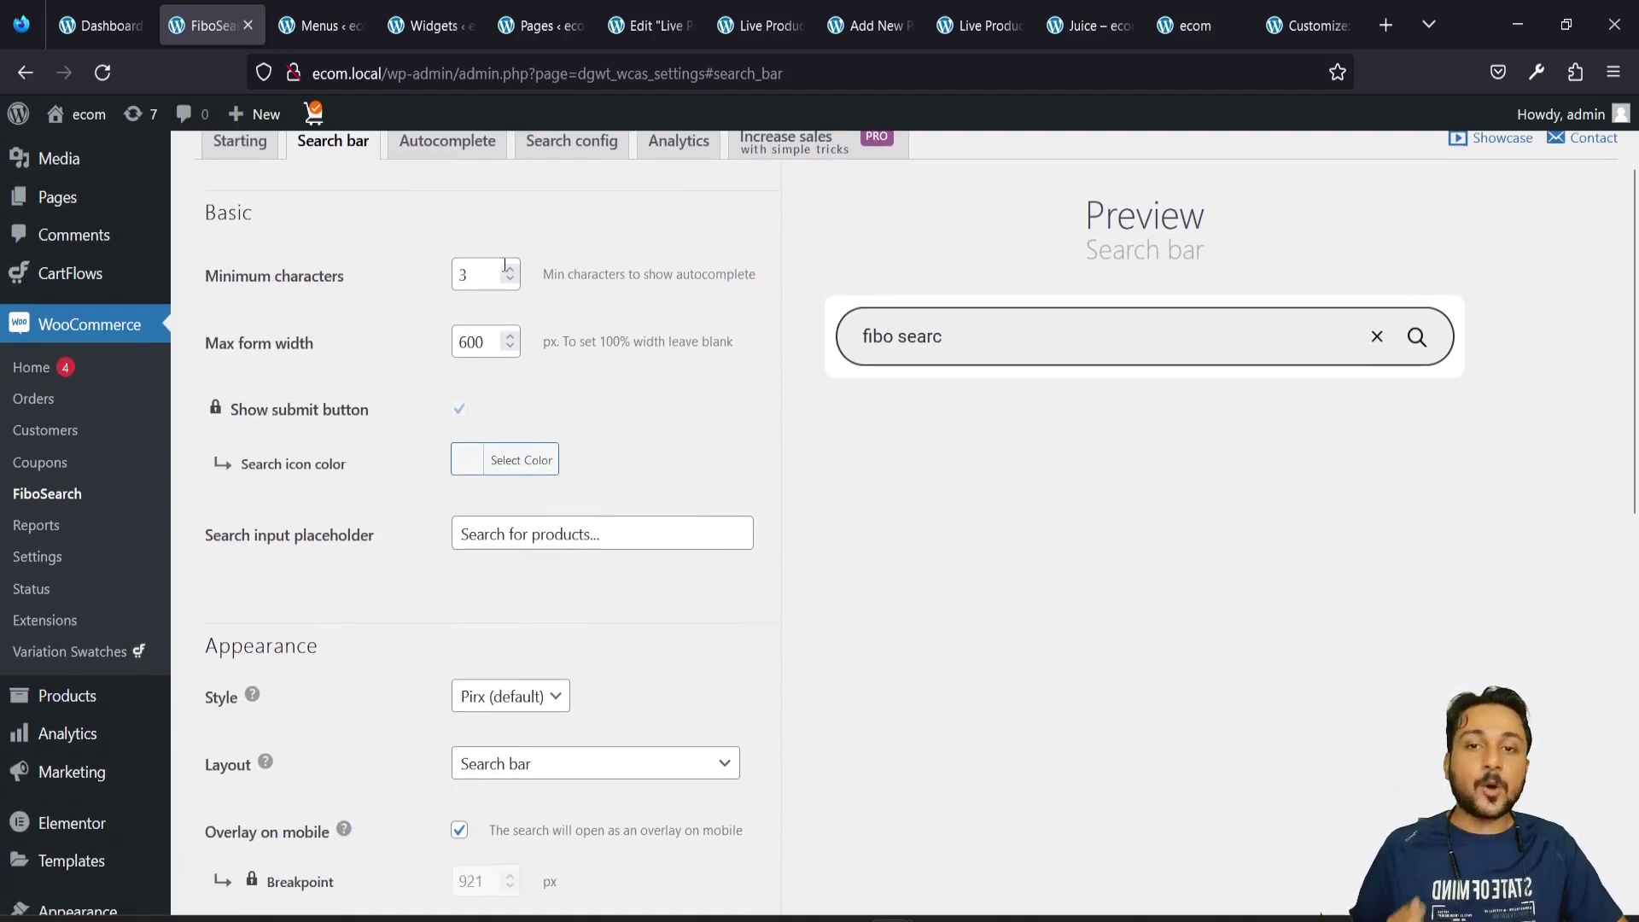
double_click(462, 275)
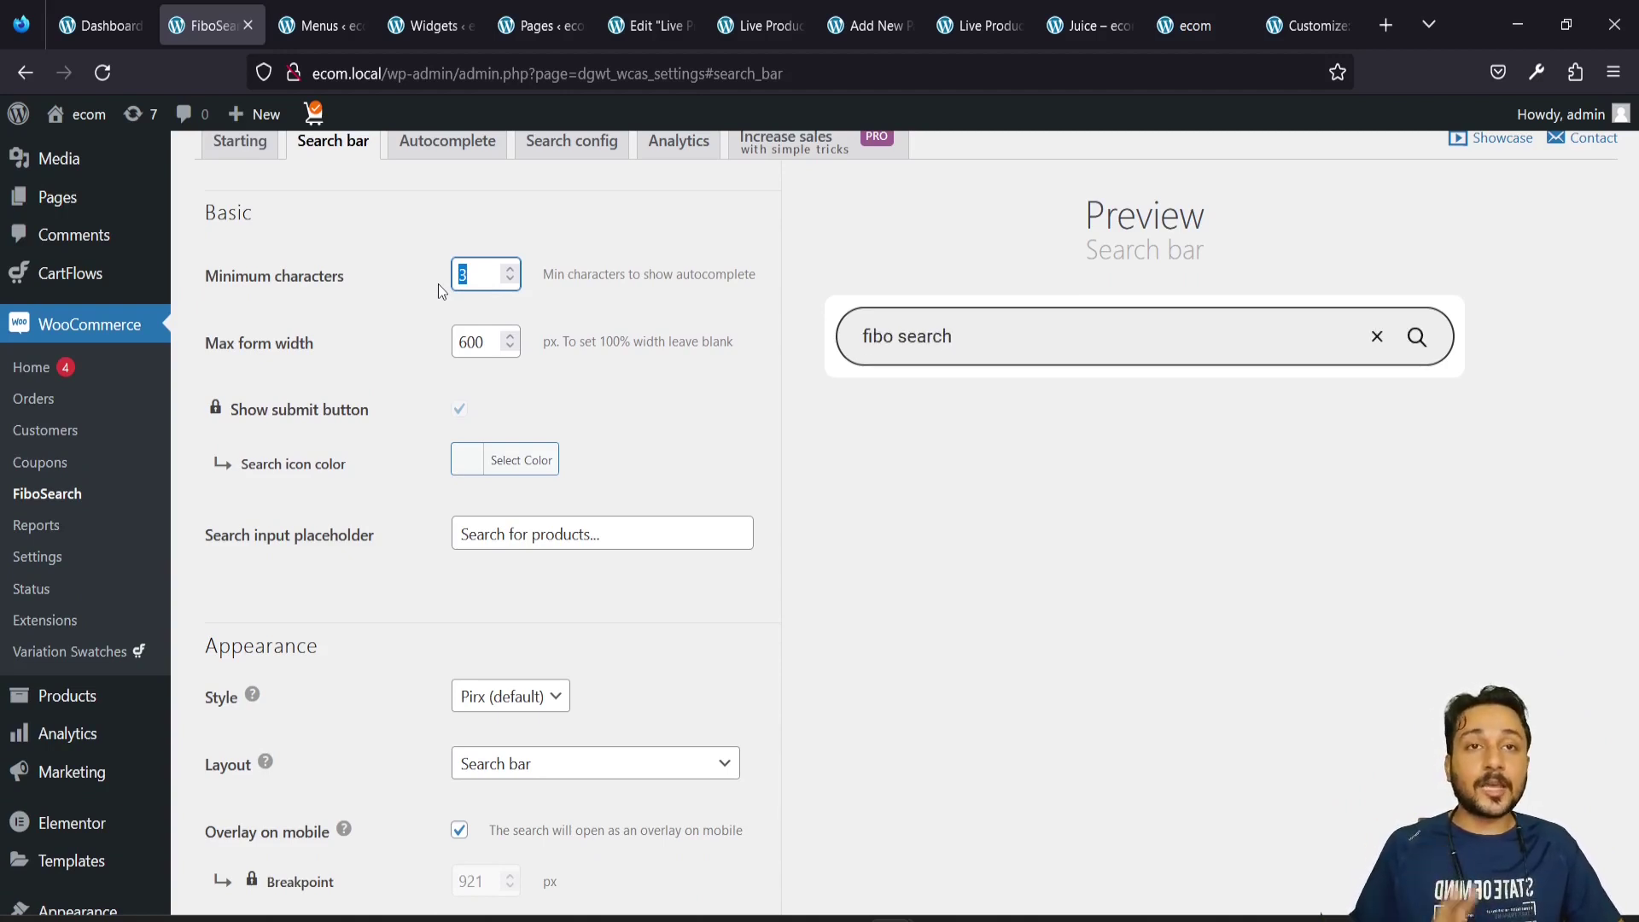
scroll(317, 316, "down", 1)
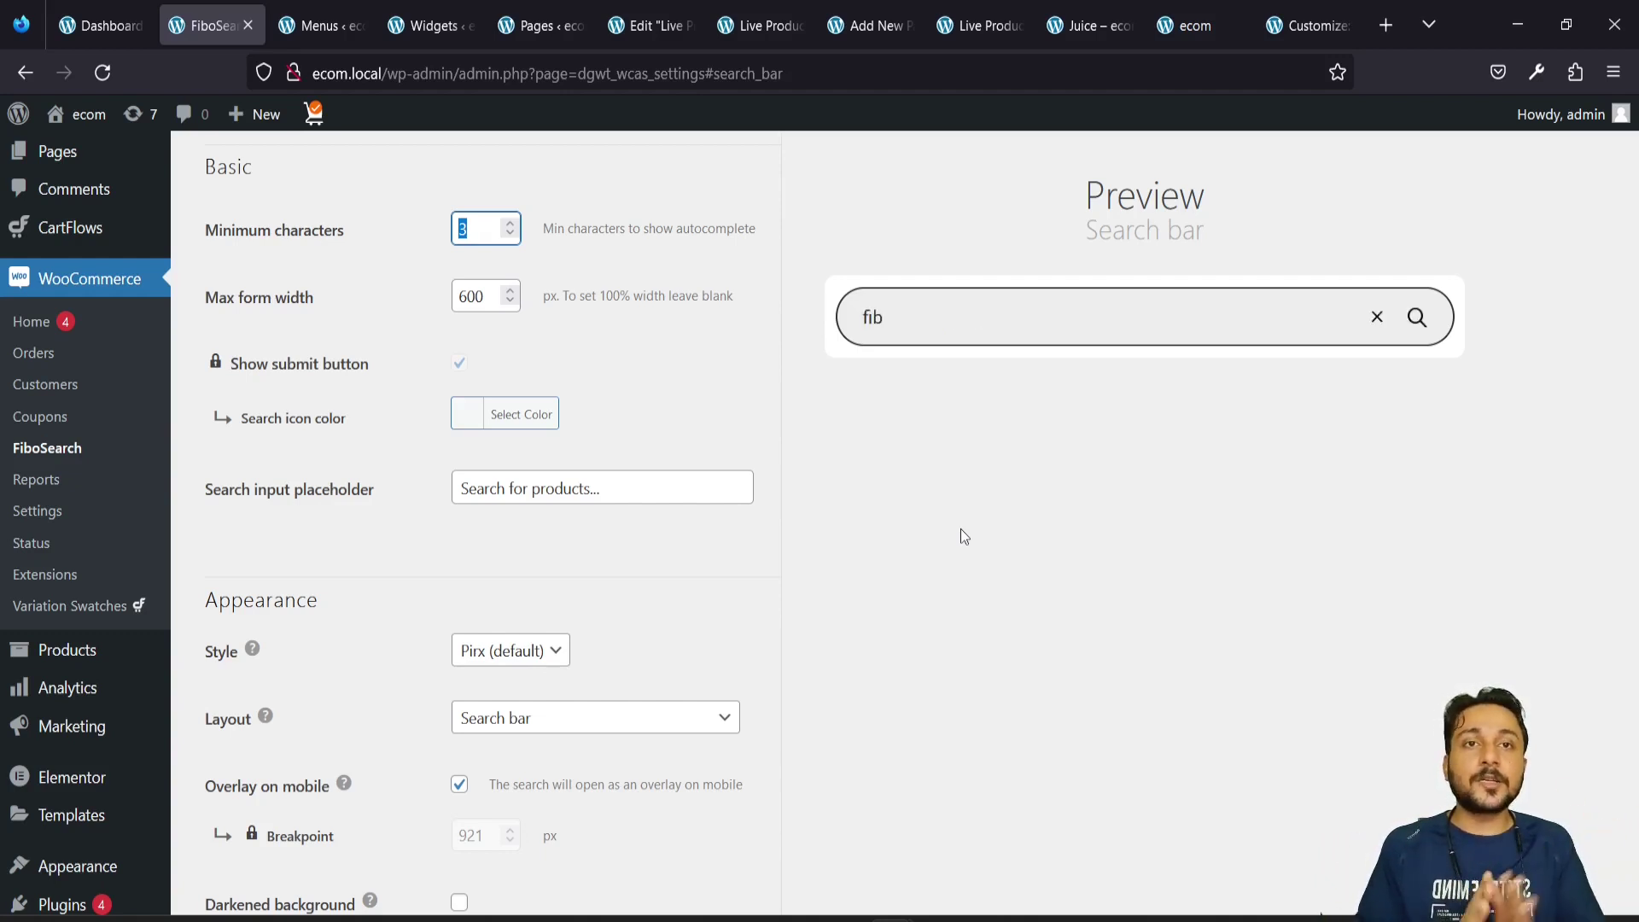
scroll(816, 597, "down", 1)
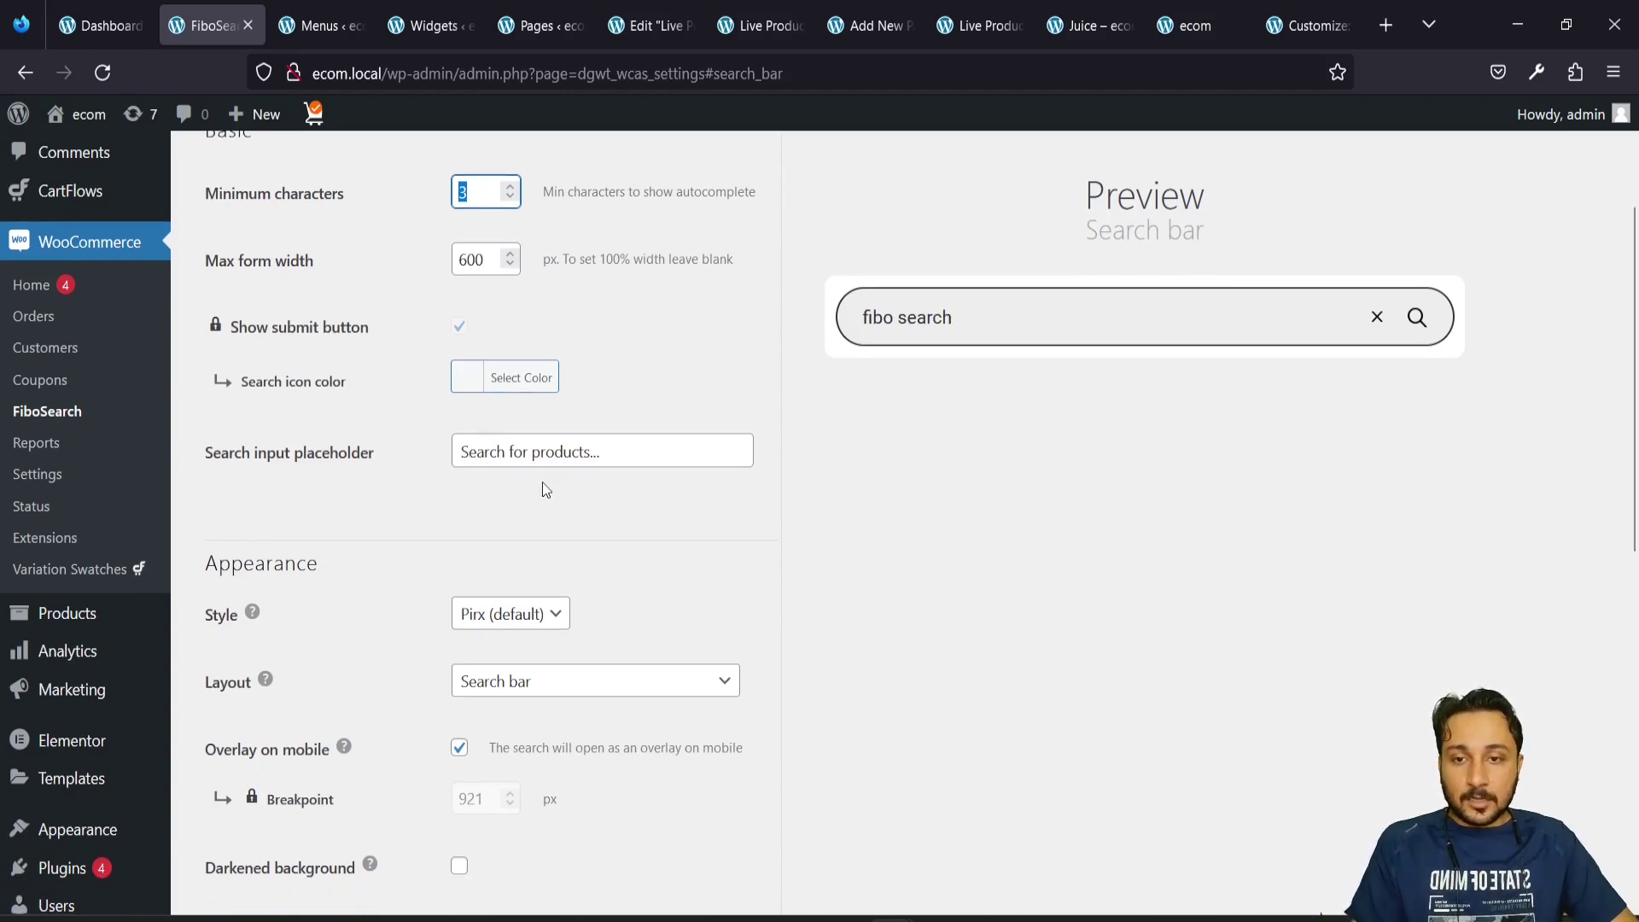
Set the search icon color to #6b6b6b in the Search bar settings
left_click(478, 377)
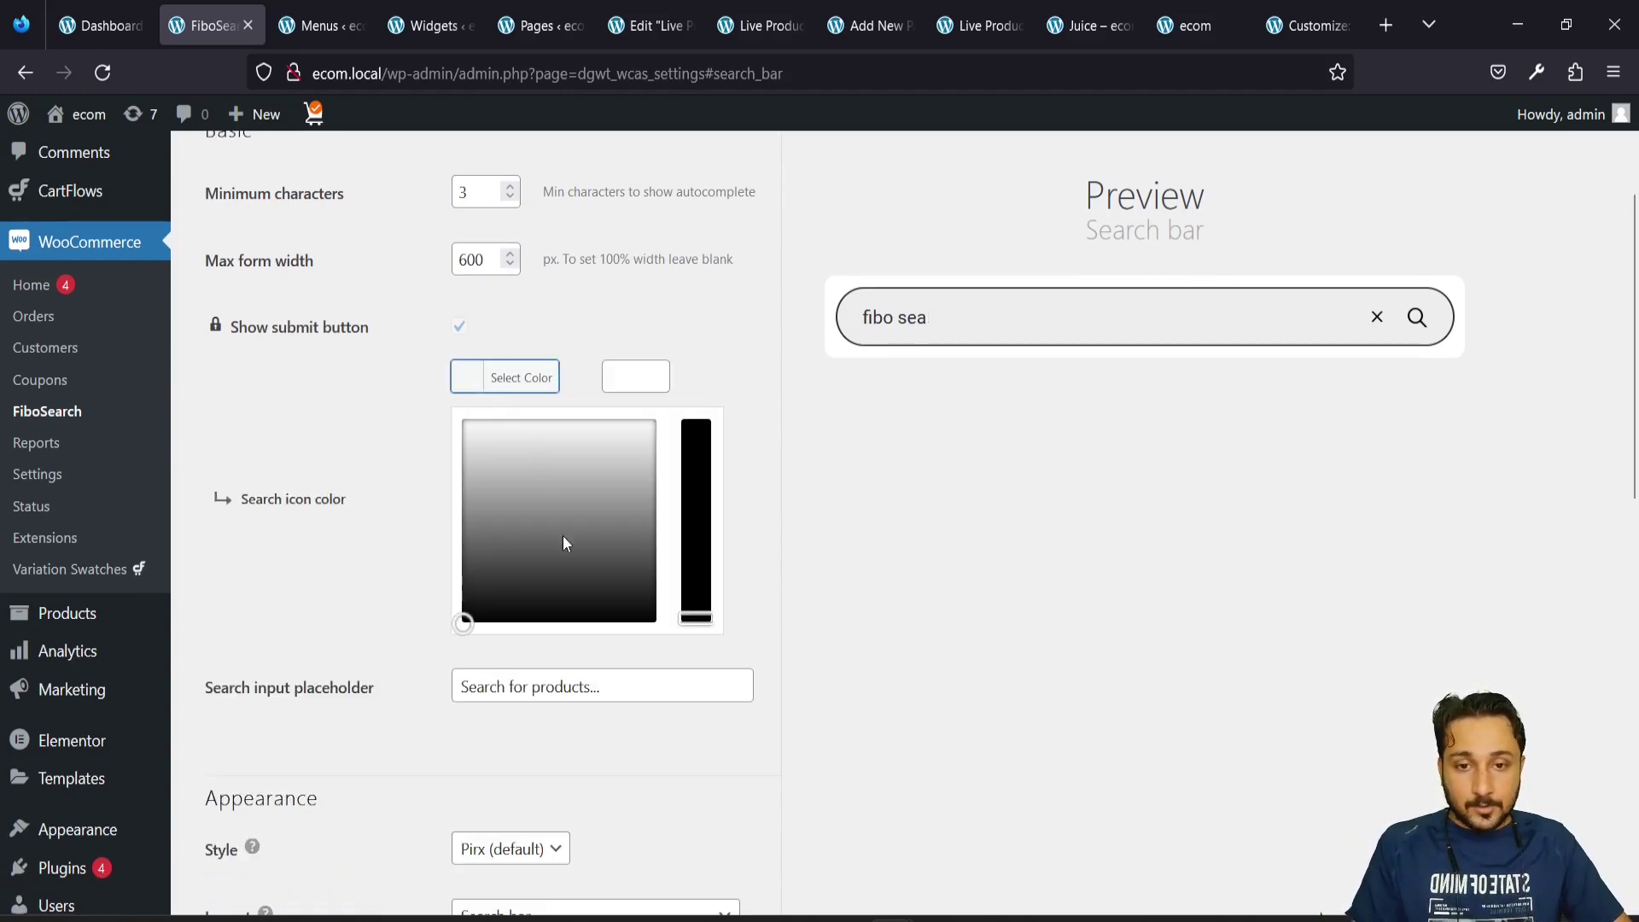
left_click(592, 537)
left_click(593, 537)
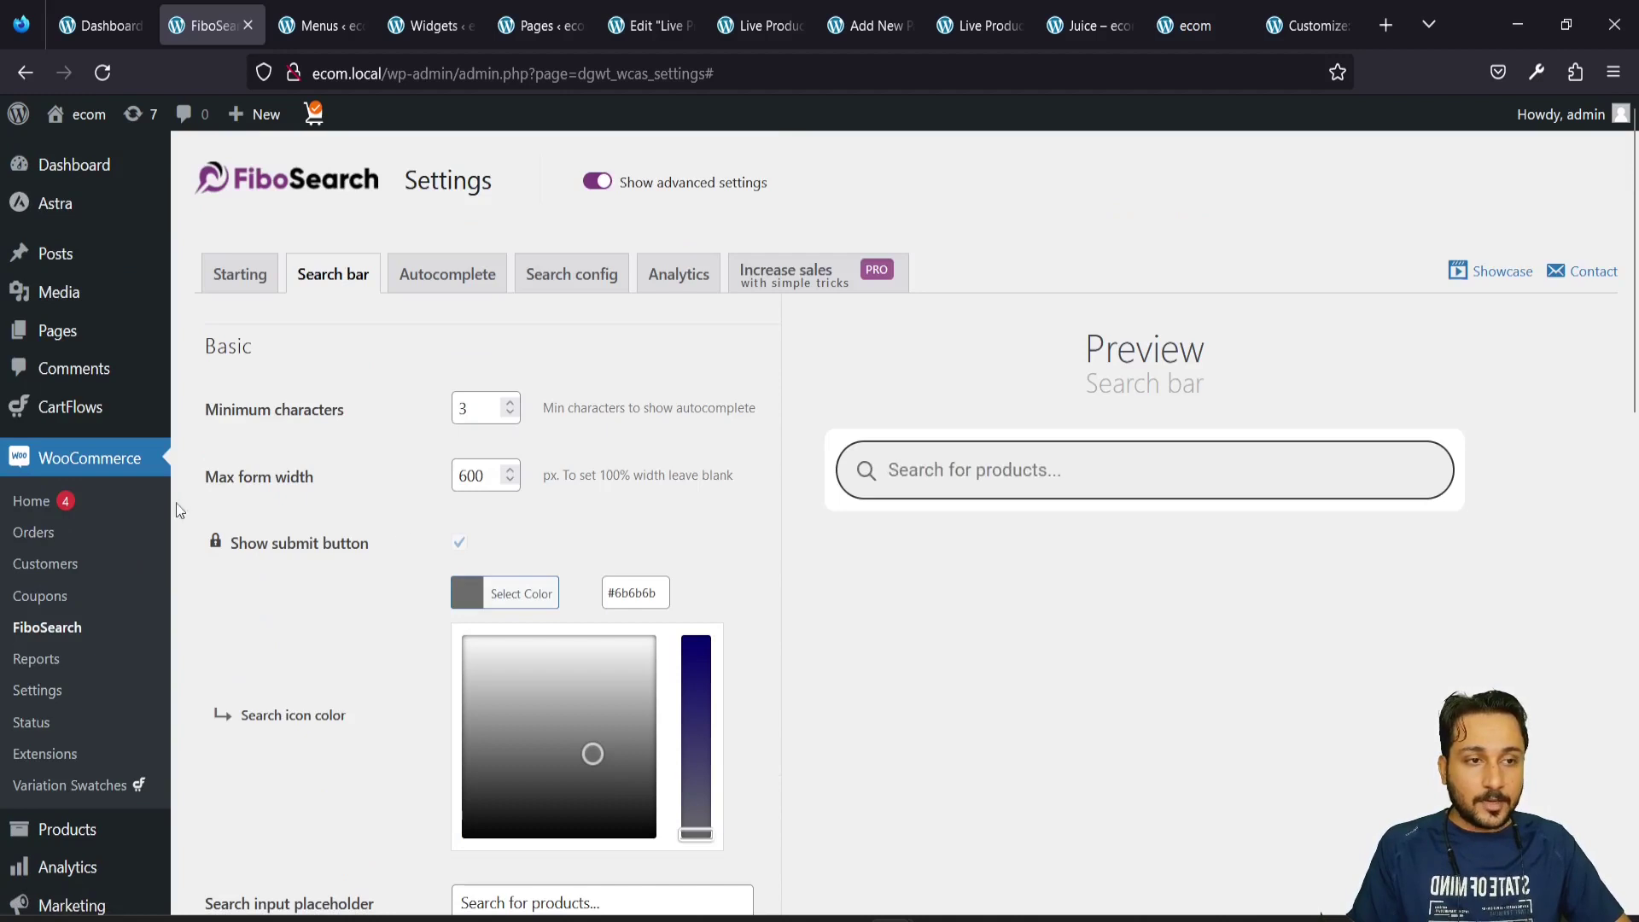
scroll(326, 648, "down", 1)
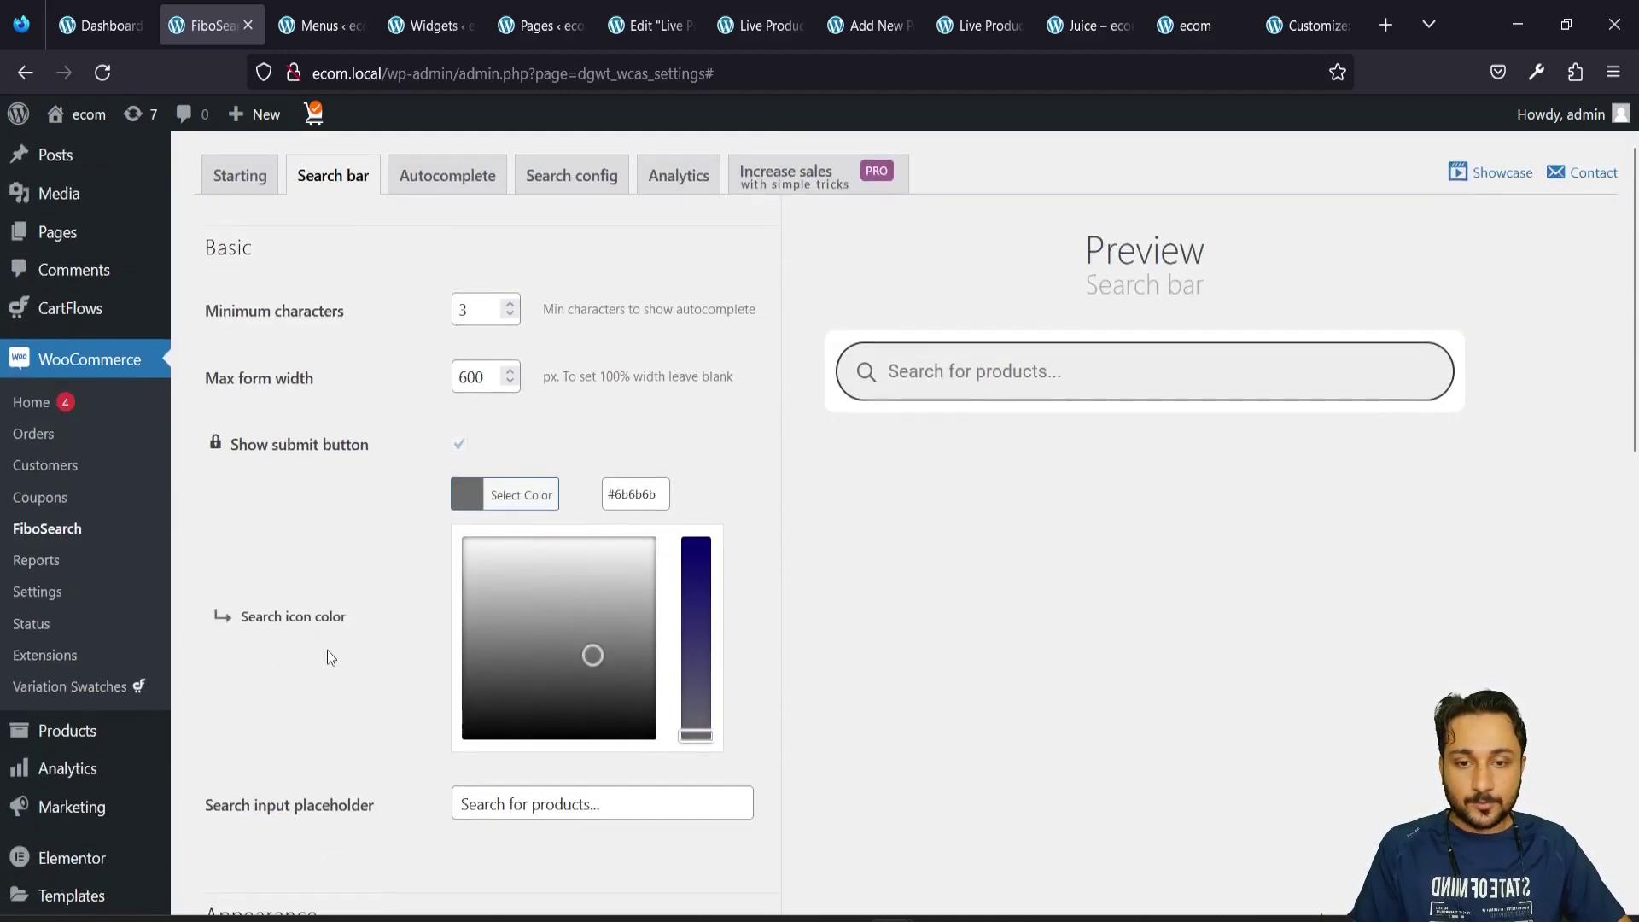
left_click(214, 563)
Try the Solaris search bar style in the preview and switch back to Pirx (default)
scroll(215, 572, "down", 2)
scroll(215, 571, "down", 1)
left_click(504, 483)
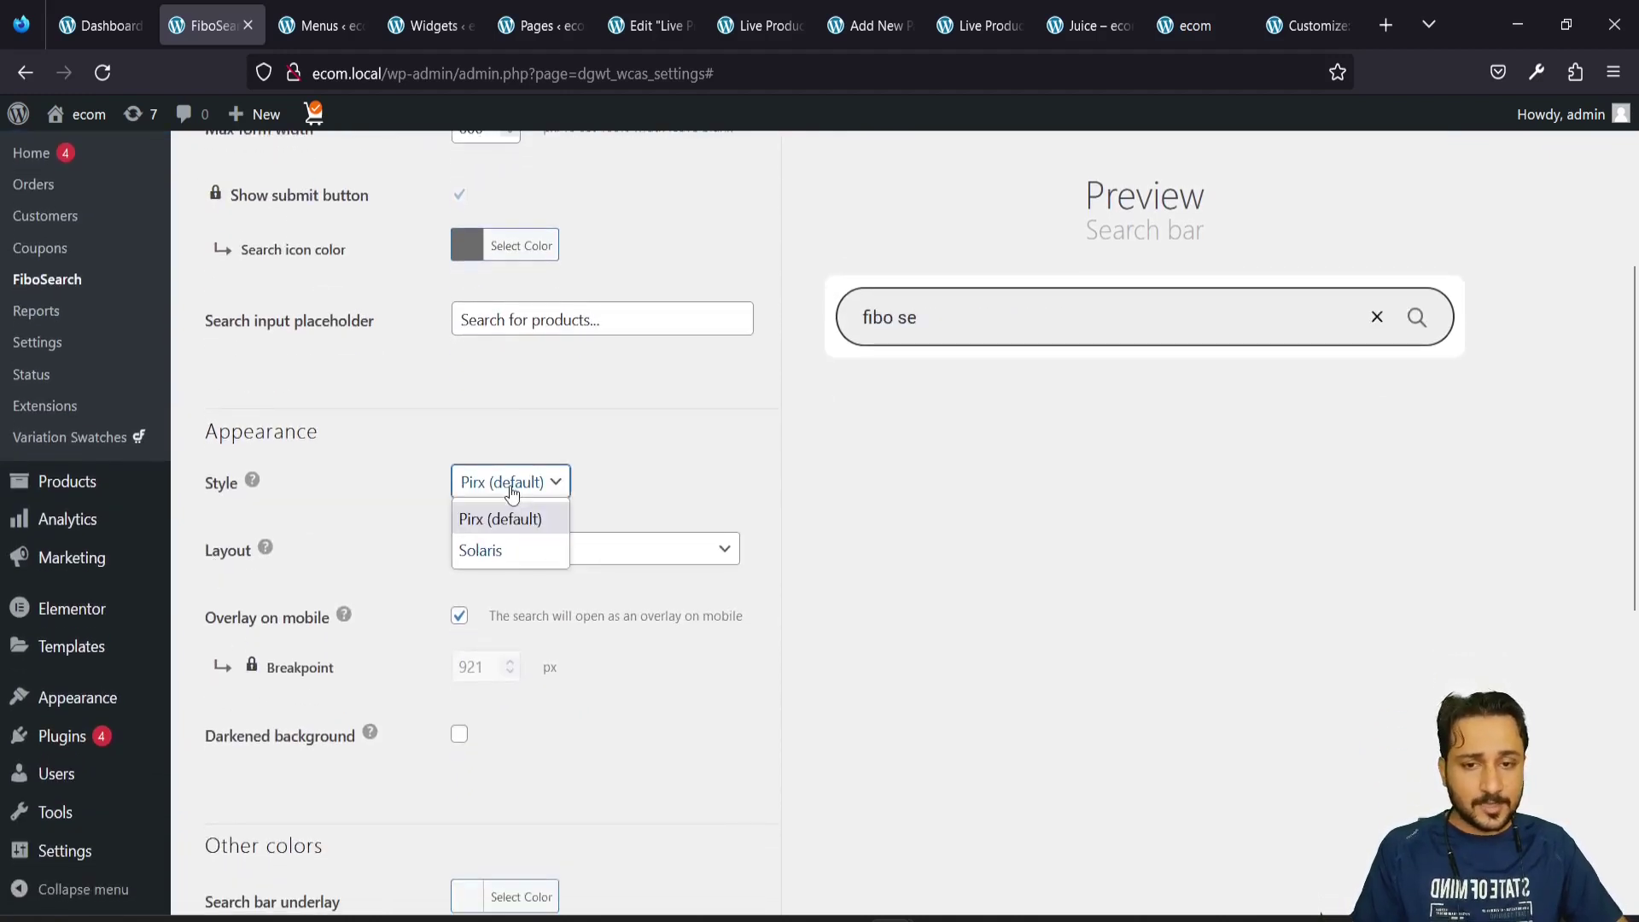
left_click(511, 550)
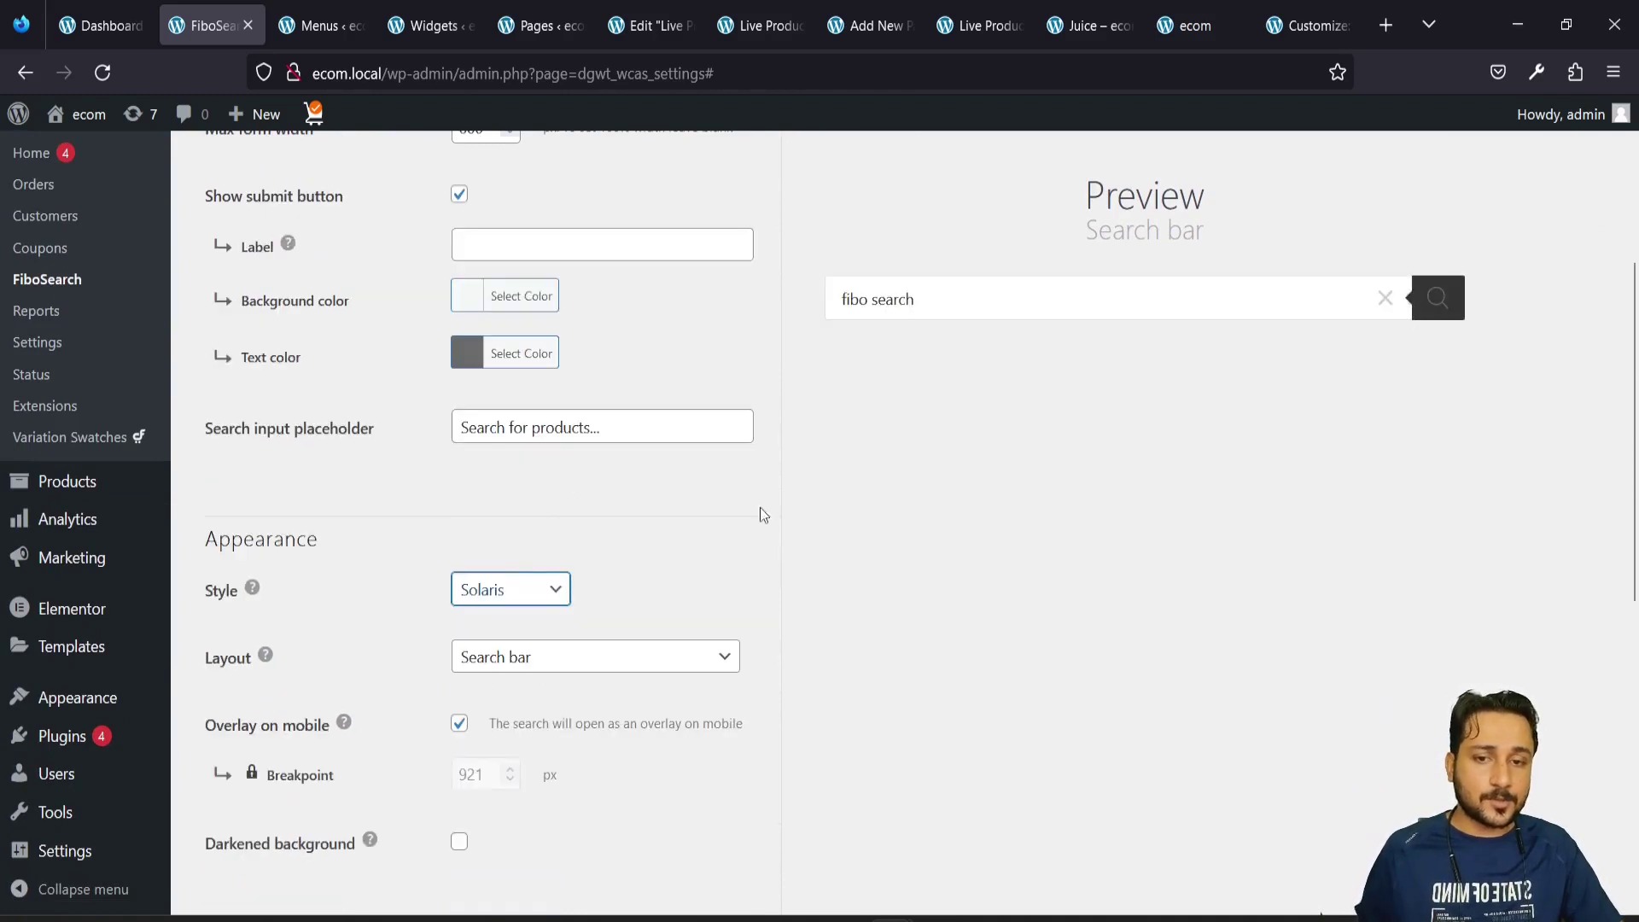
left_click(500, 595)
left_click(487, 629)
Preview the "Icon on mobile, search bar on desktop" and Search bar layouts, and set the layout to Search icon
scroll(398, 616, "down", 2)
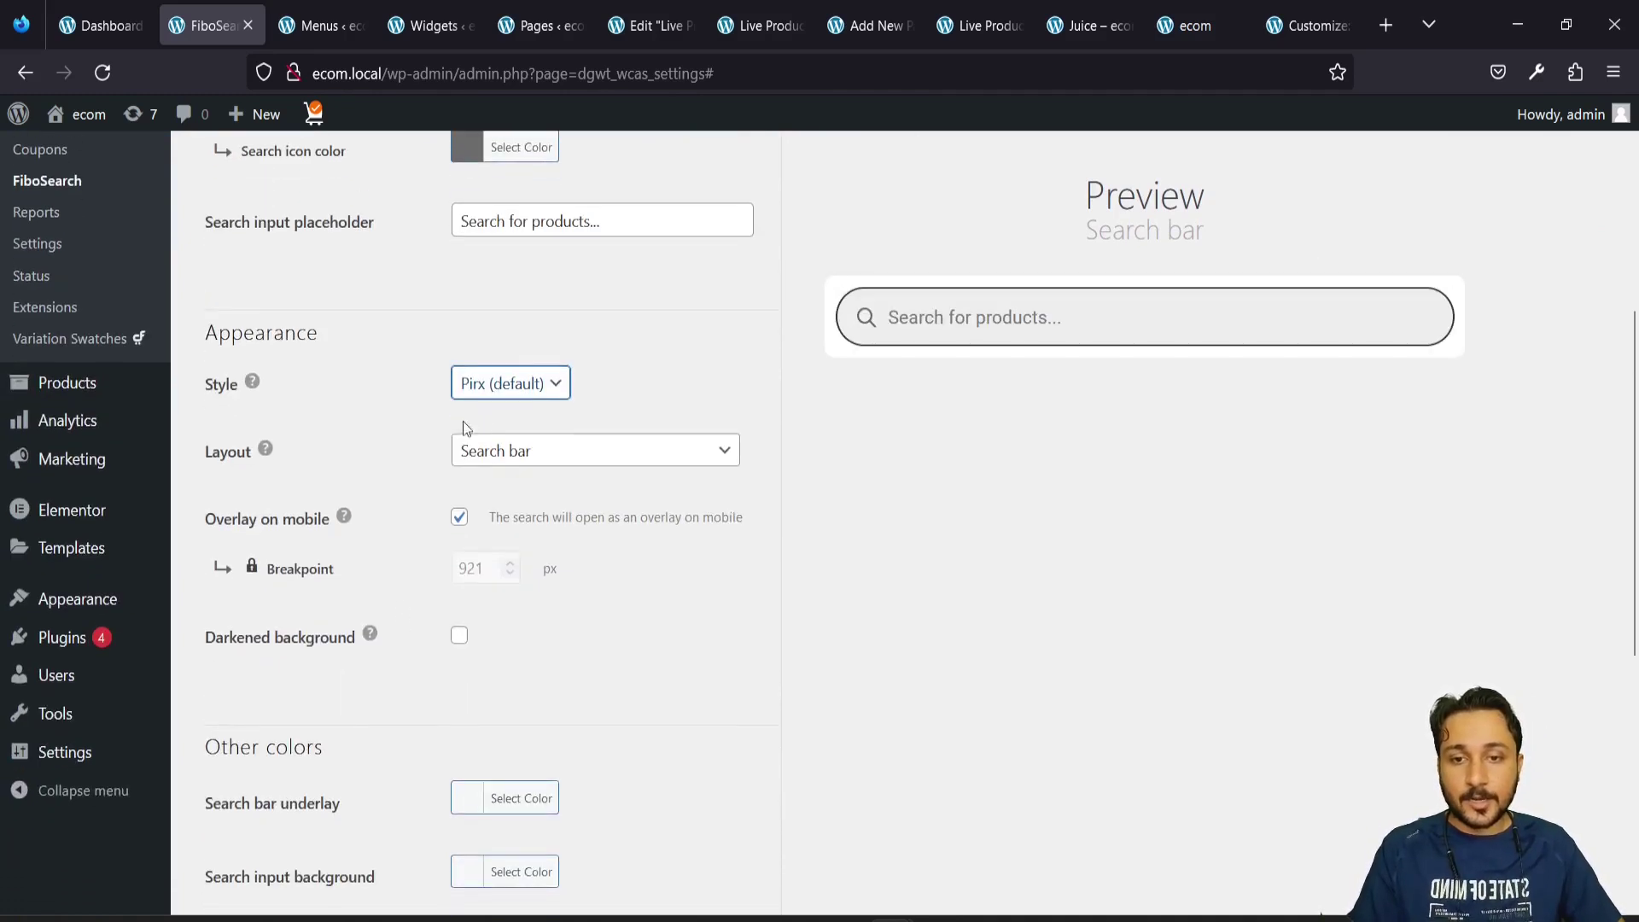
left_click(566, 458)
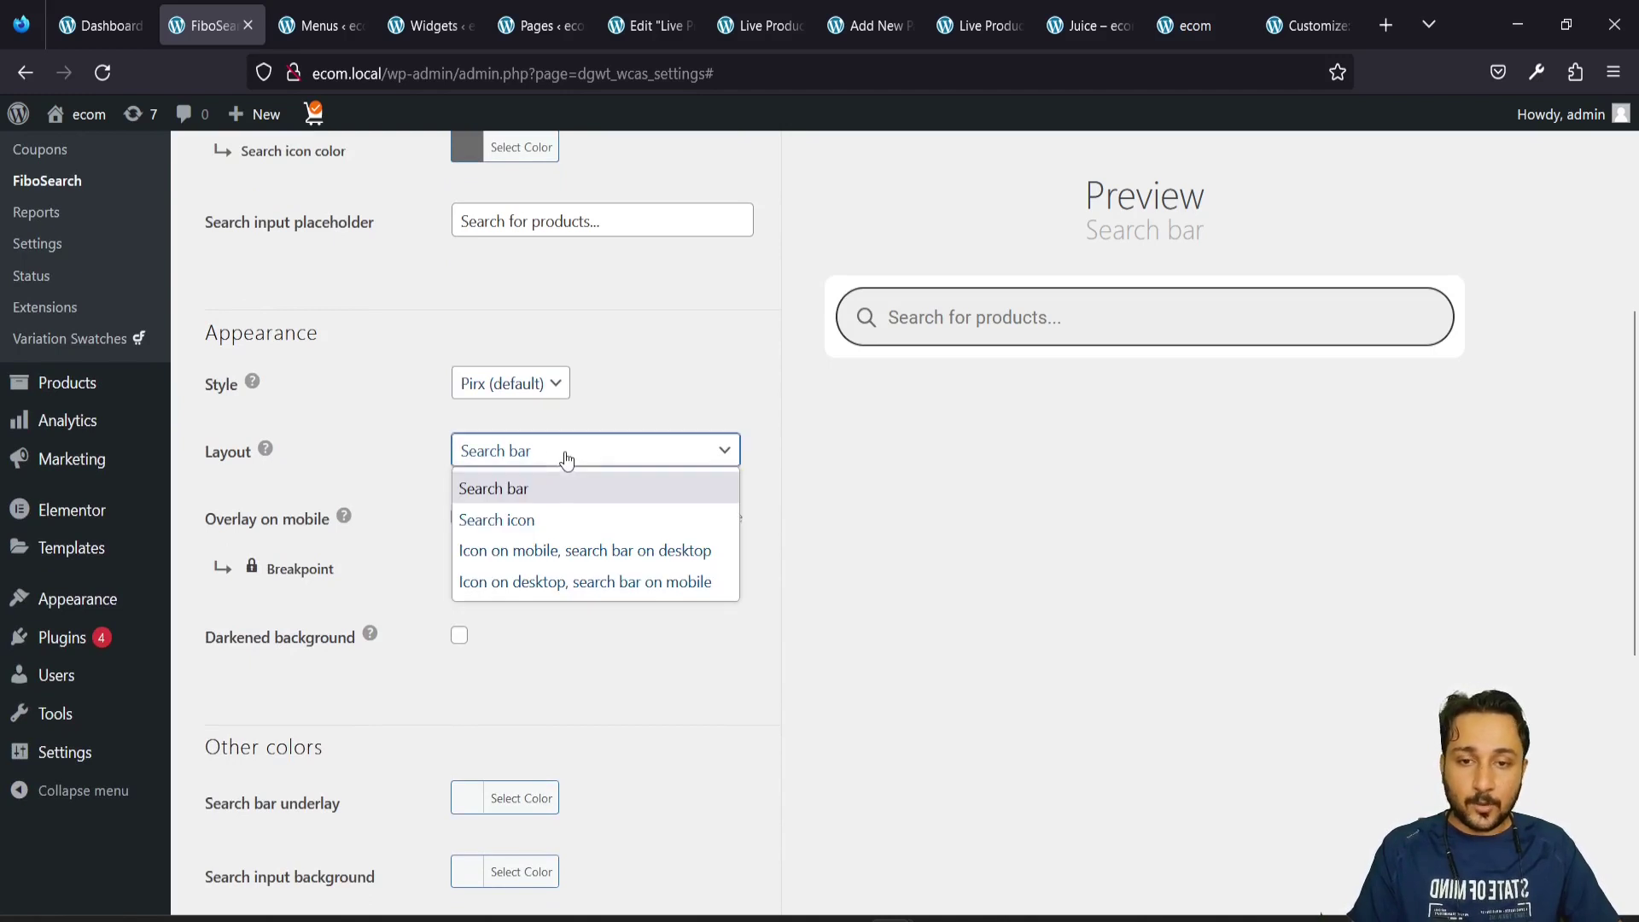
left_click(535, 550)
left_click(630, 461)
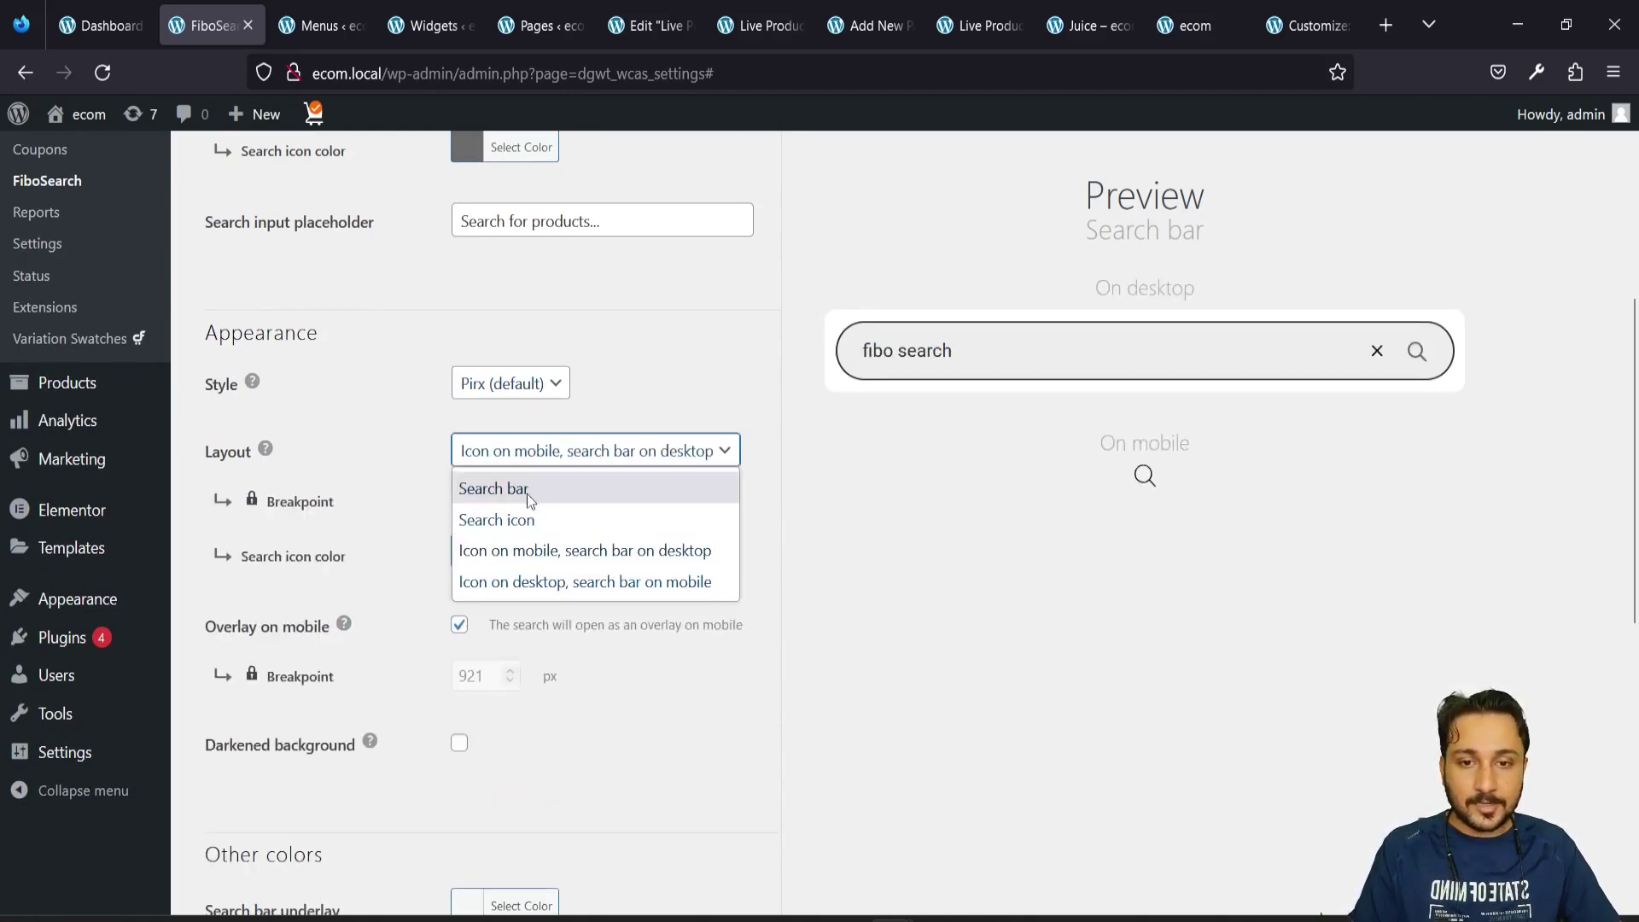
left_click(517, 495)
left_click(577, 461)
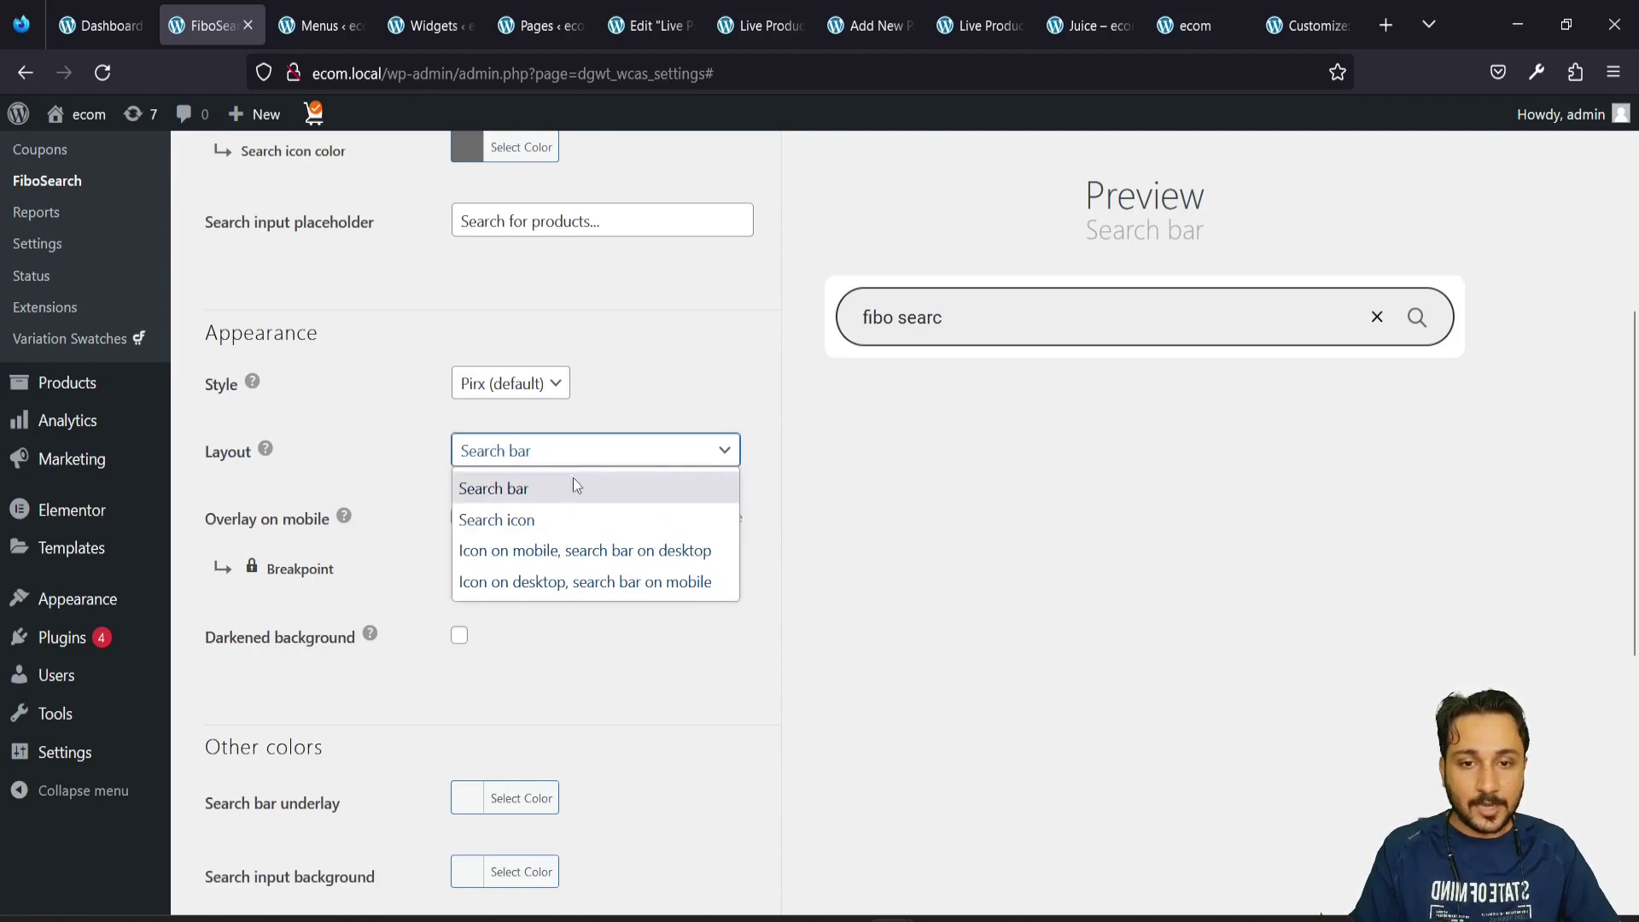
left_click(531, 526)
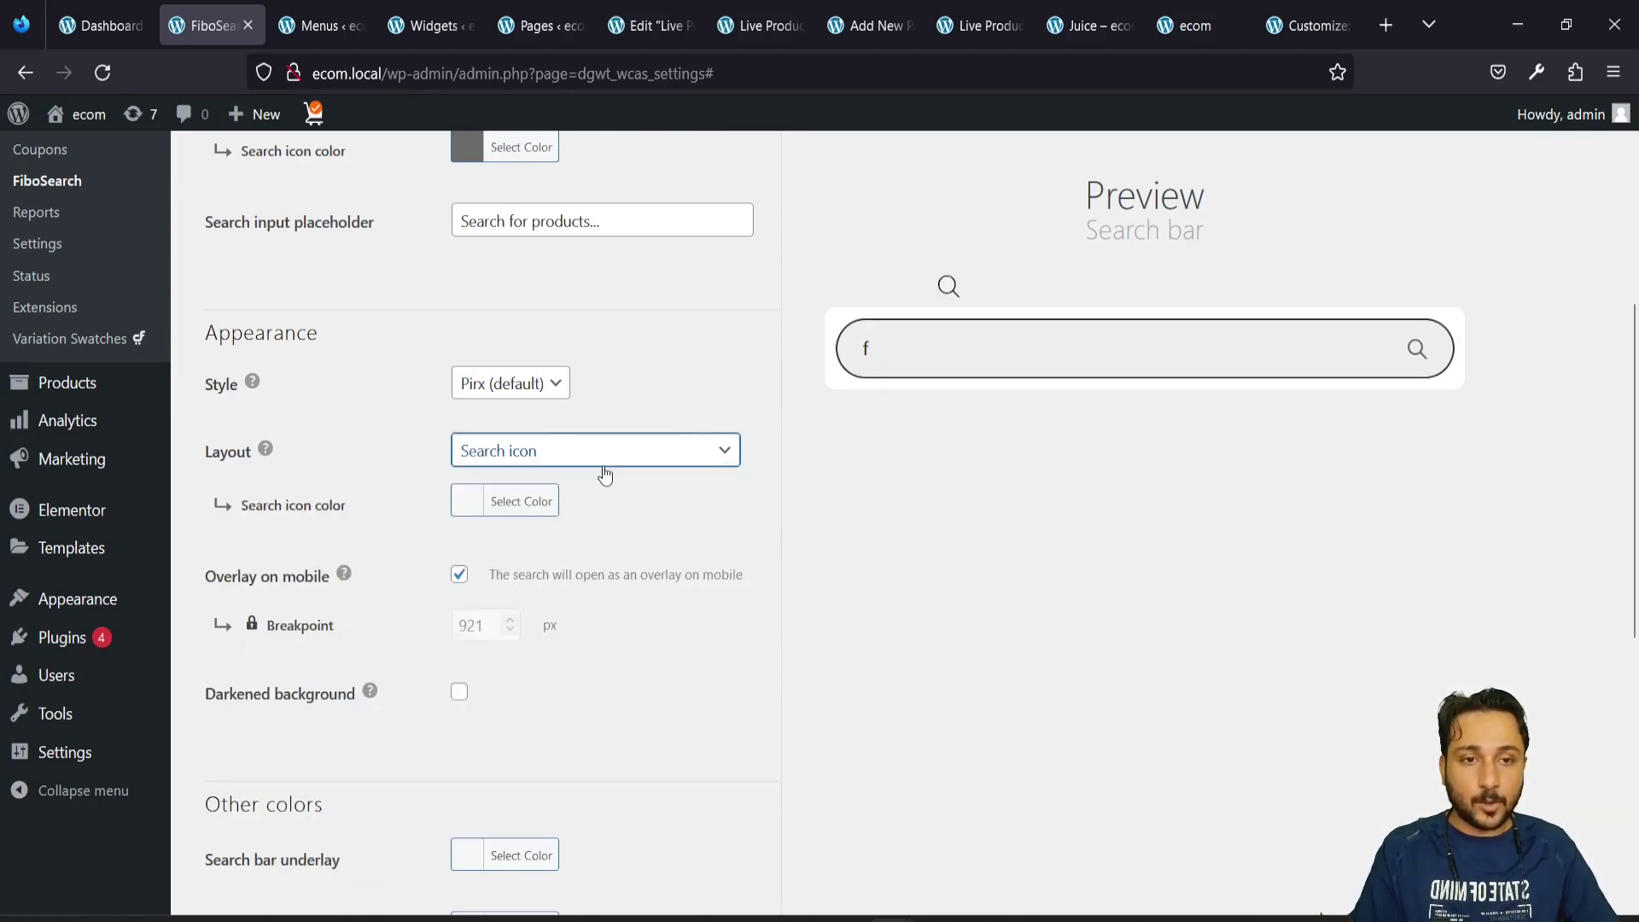
Set the search layout to Search bar in the Appearance settings
left_click(599, 461)
left_click(471, 486)
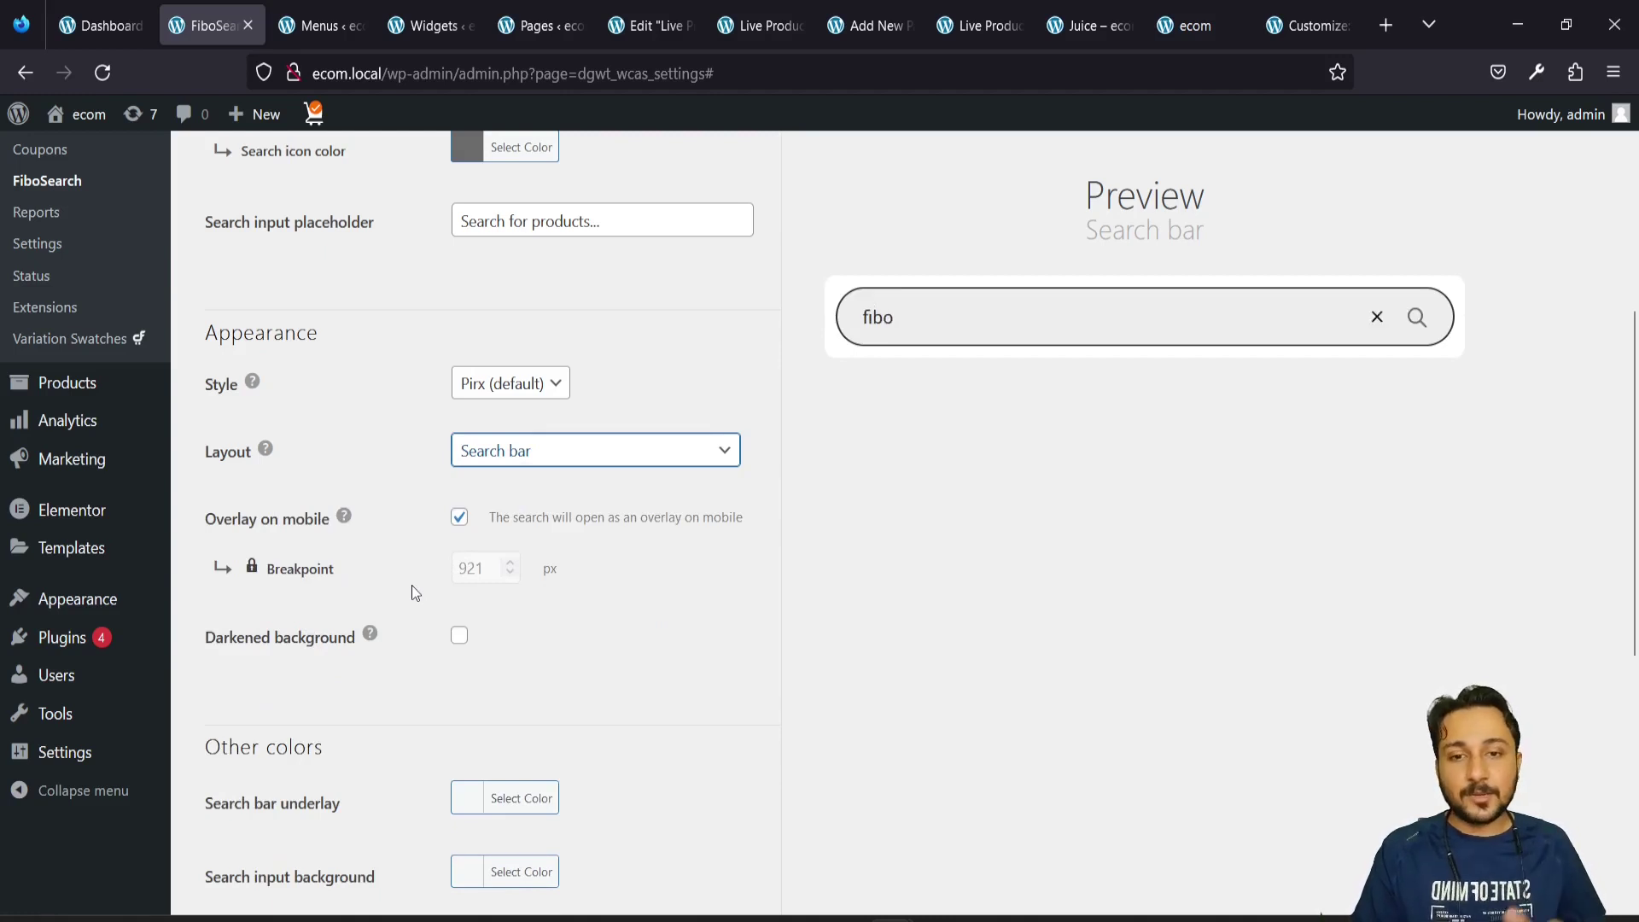
scroll(411, 585, "down", 5)
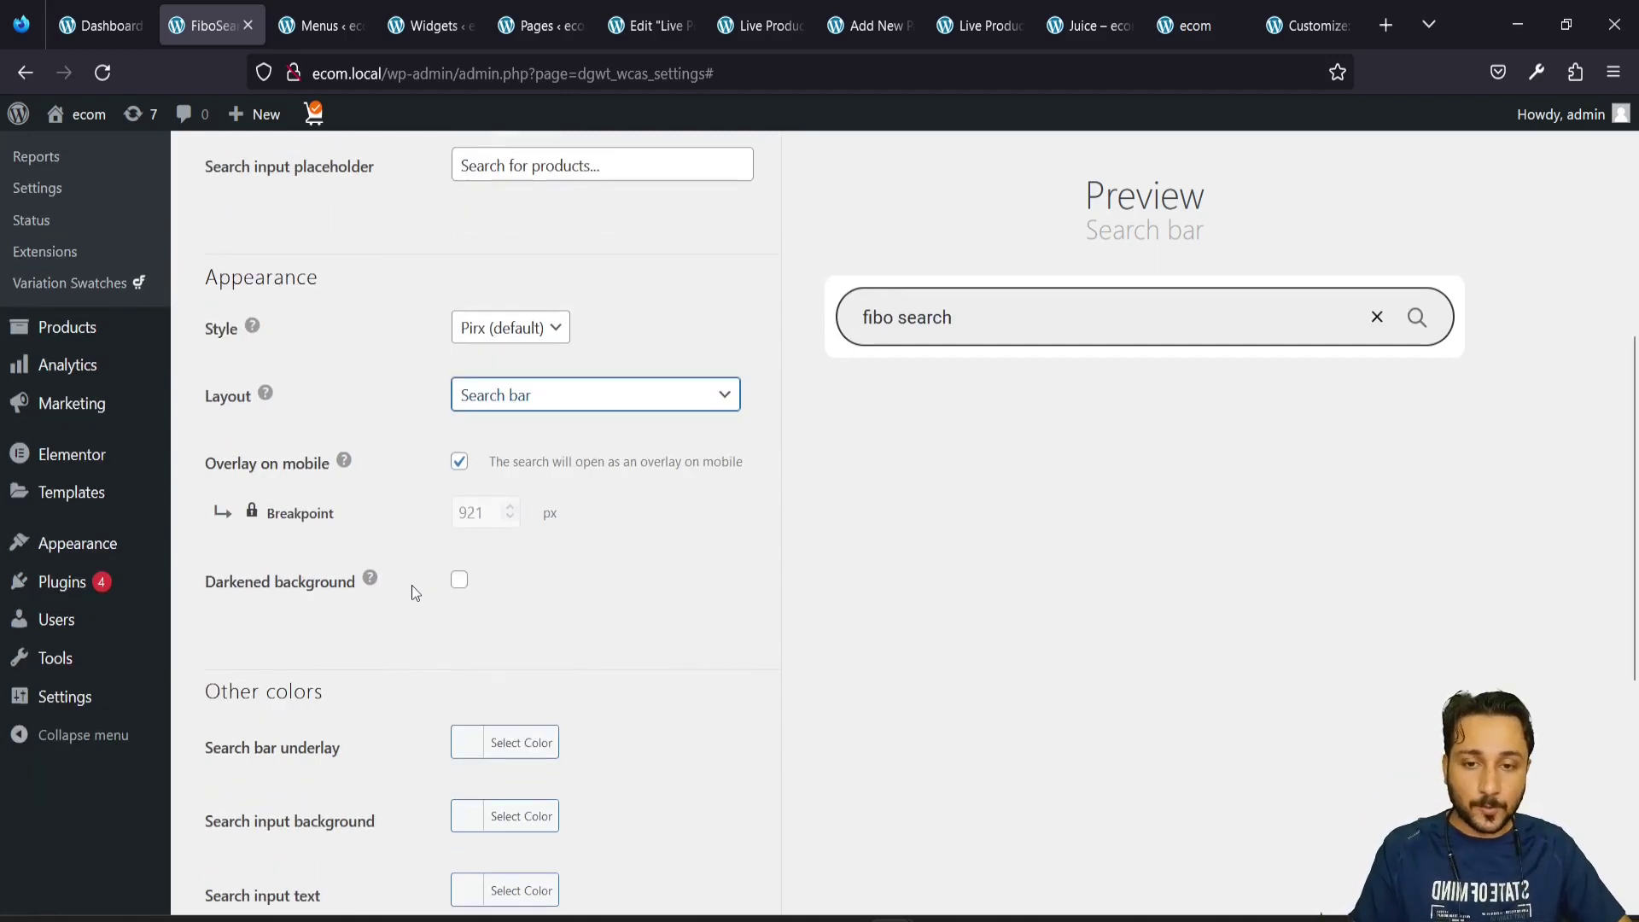
scroll(411, 586, "down", 3)
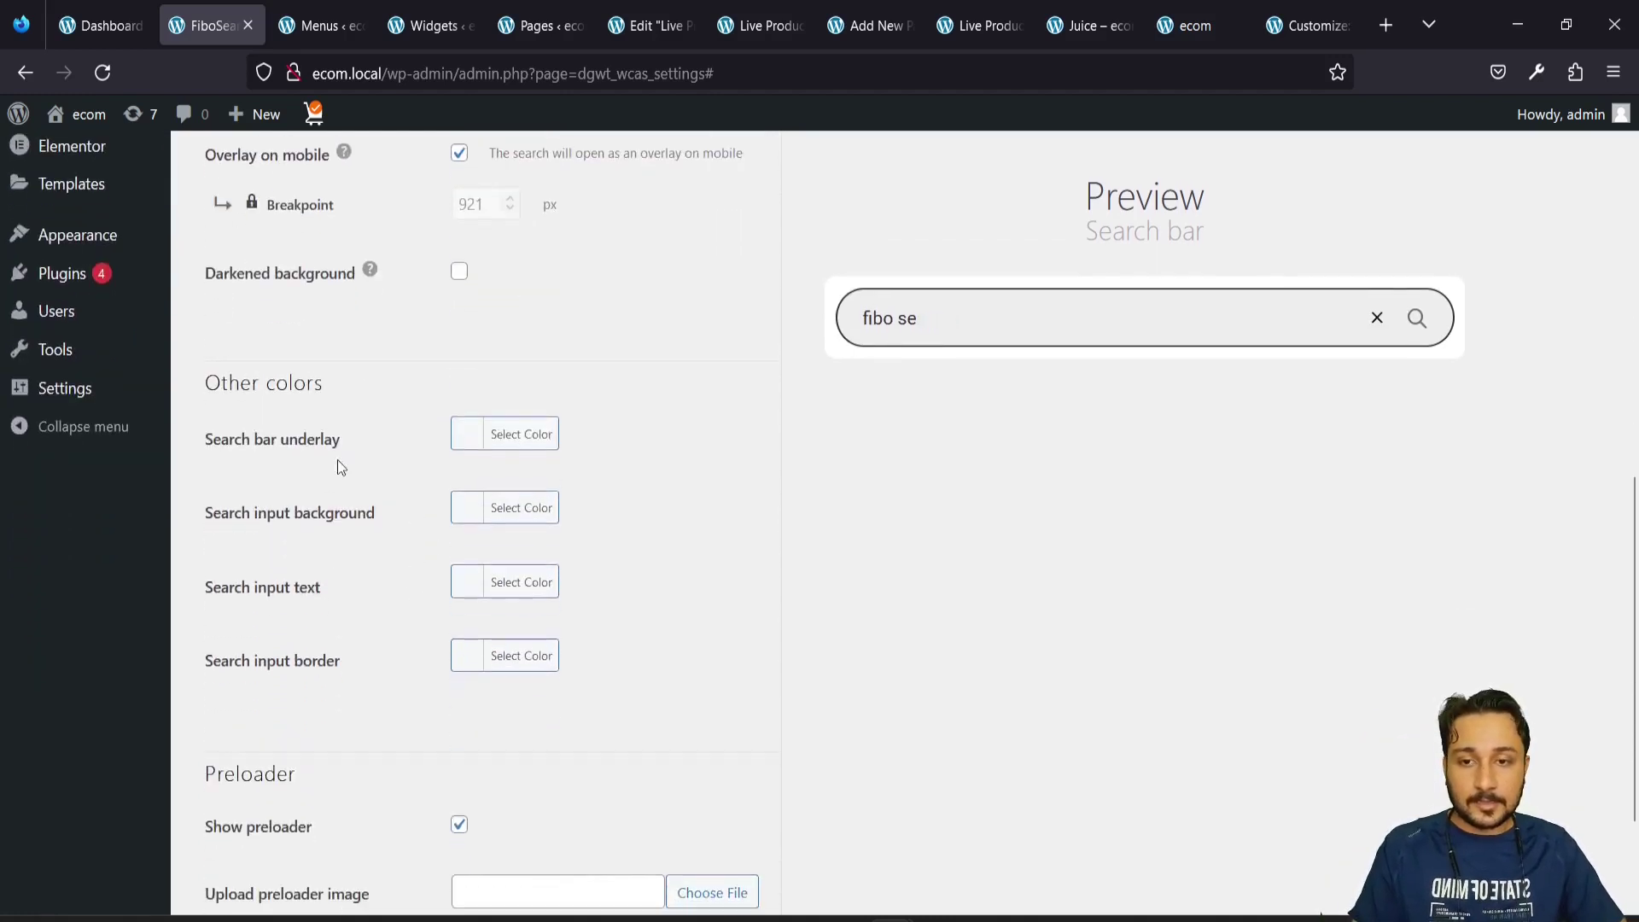
Set the search bar underlay color to #2d2d2d and the search input background to #b2b2b2
left_click(507, 433)
left_click(510, 641)
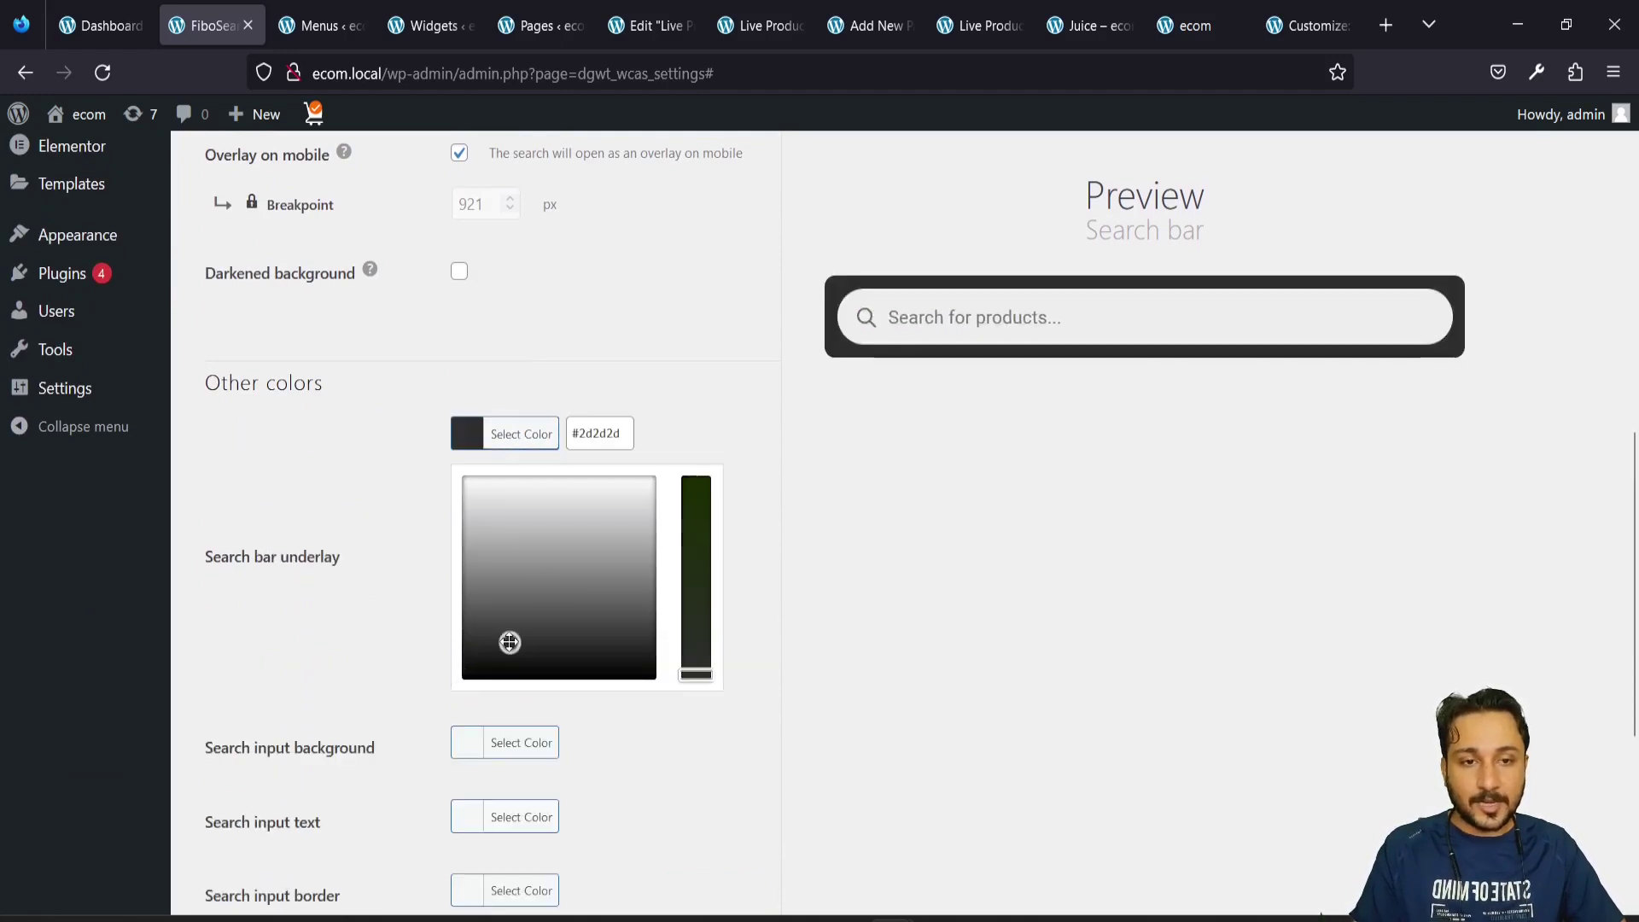
left_click(337, 580)
scroll(359, 534, "down", 2)
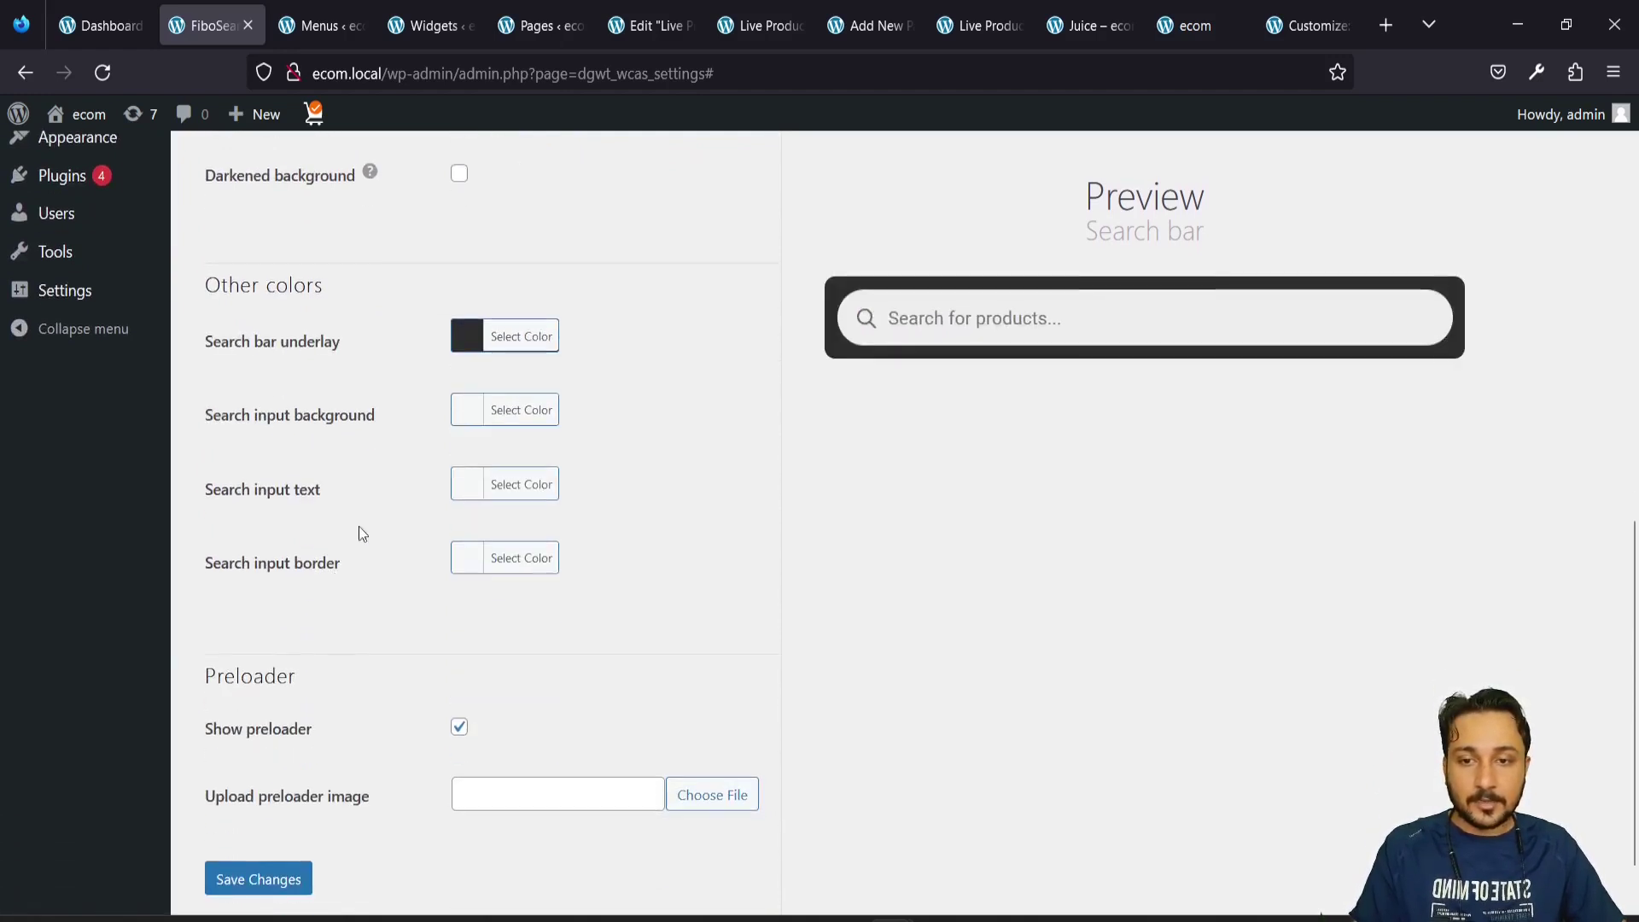
left_click(505, 413)
left_click(524, 512)
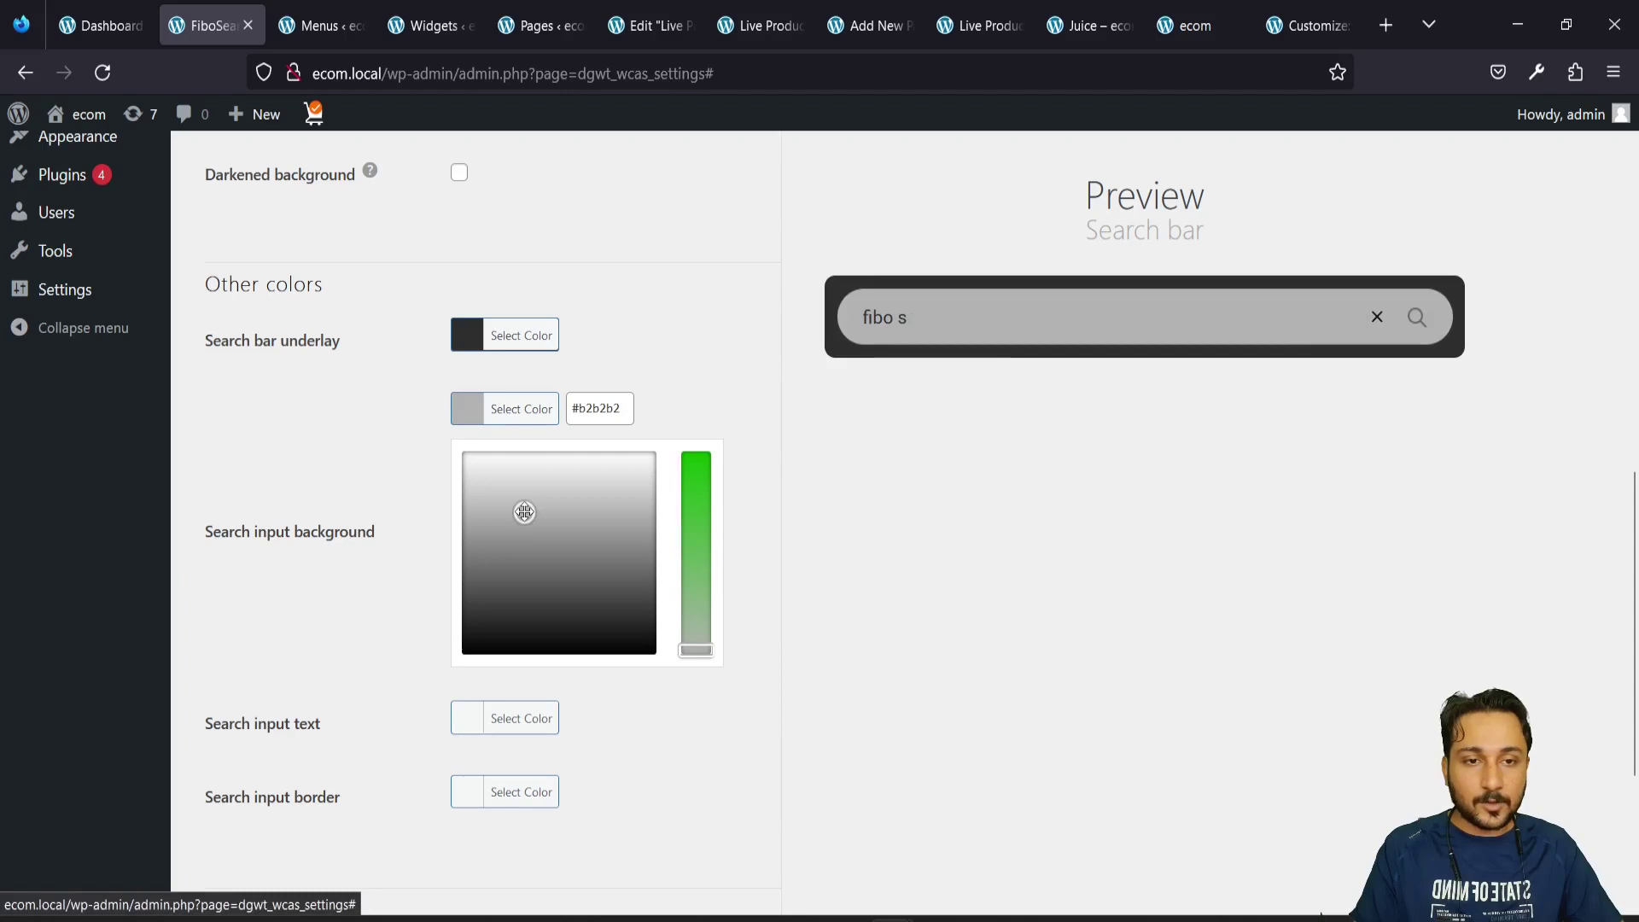
left_click(239, 491)
Set the search input text color to #353535
scroll(240, 496, "down", 1)
left_click(510, 404)
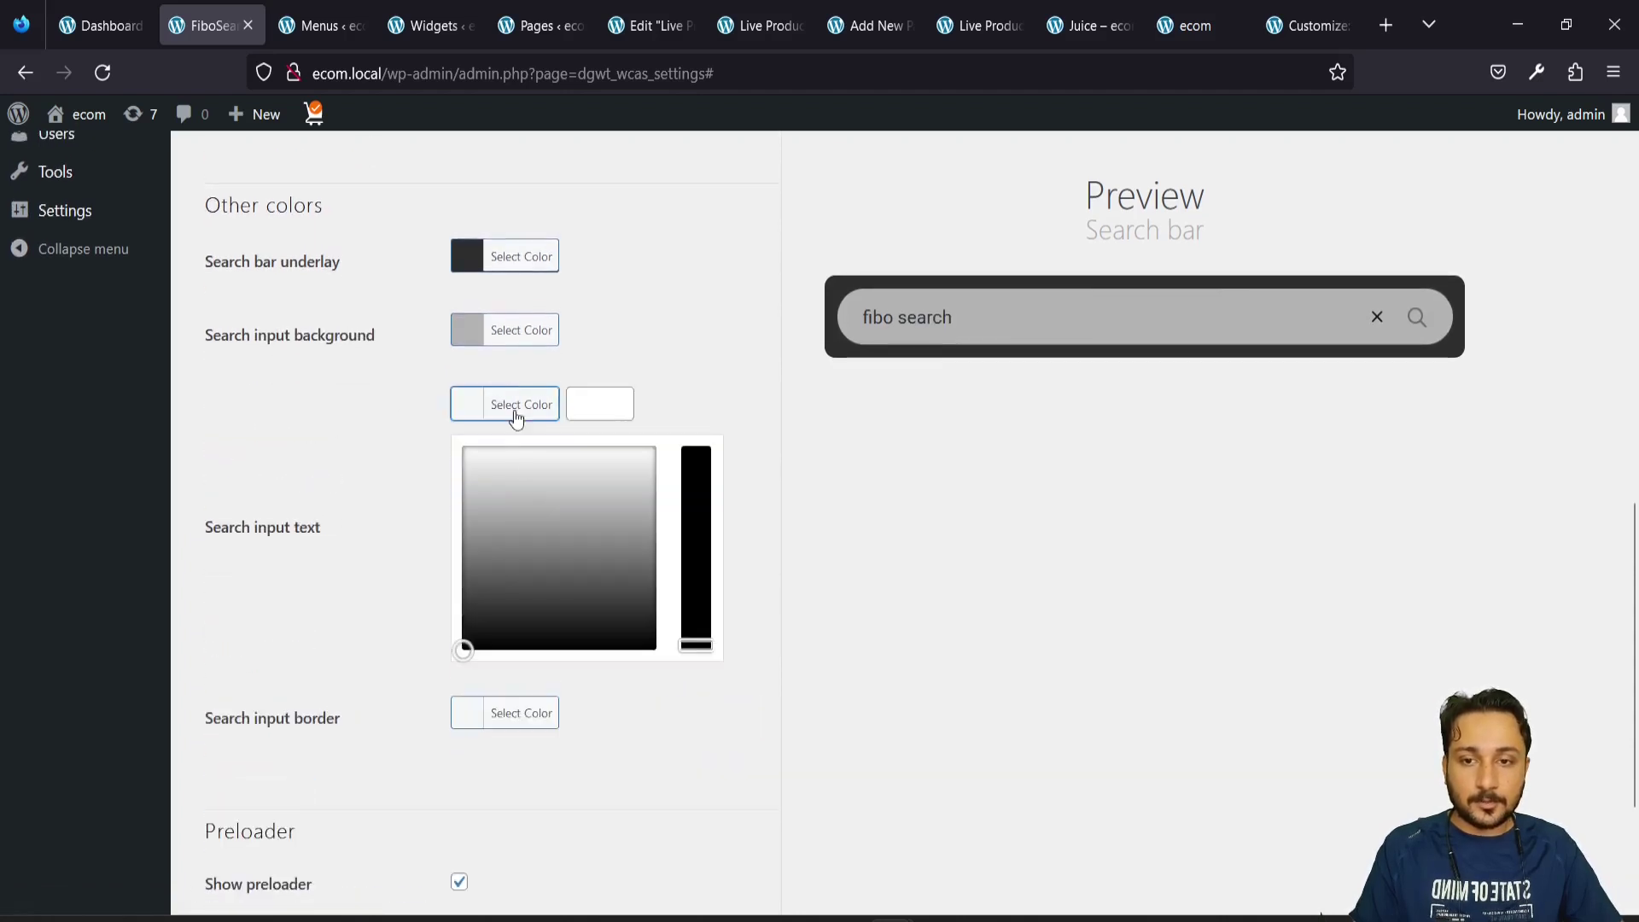
left_click(634, 608)
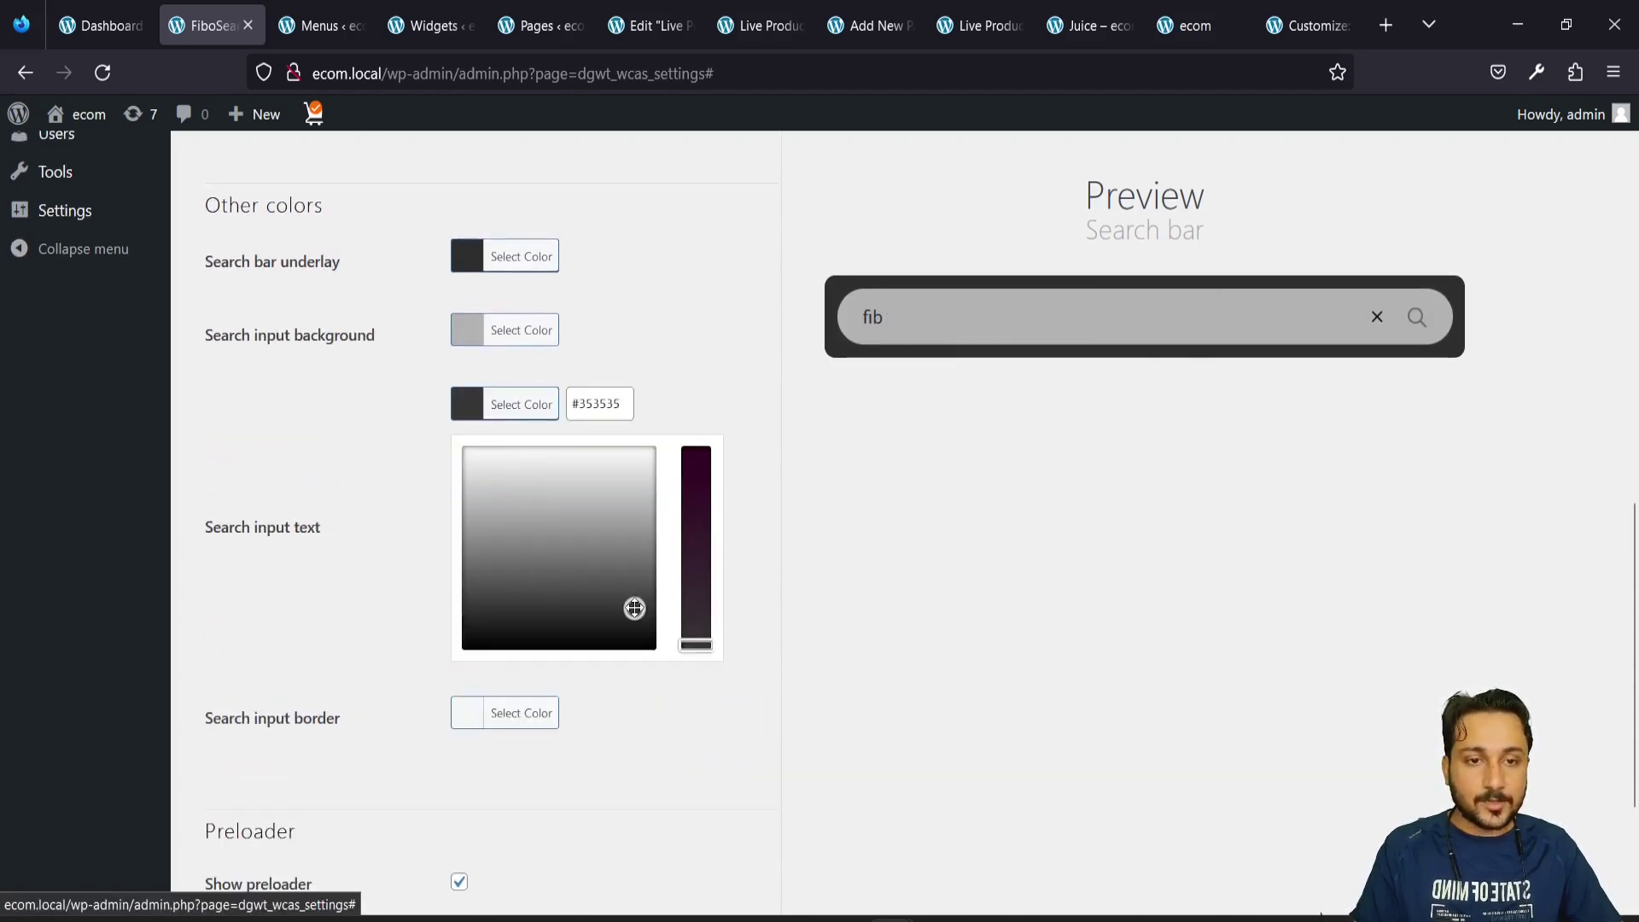
left_click(634, 608)
scroll(269, 524, "down", 7)
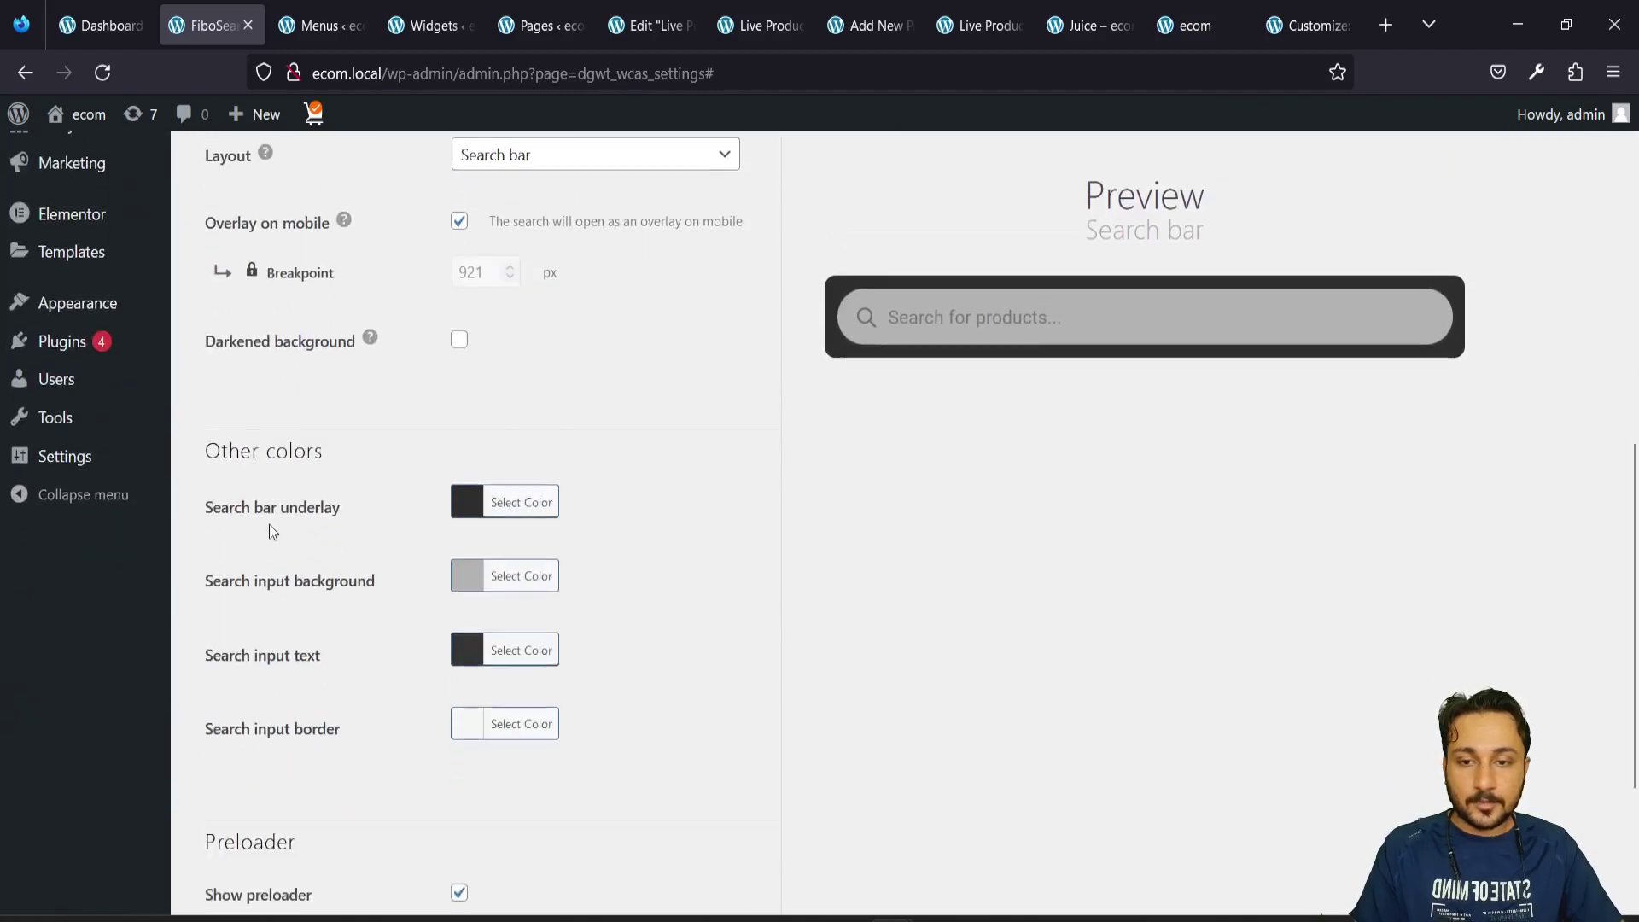
Set the search input border color to #efefef and save the Search bar settings
scroll(269, 524, "down", 3)
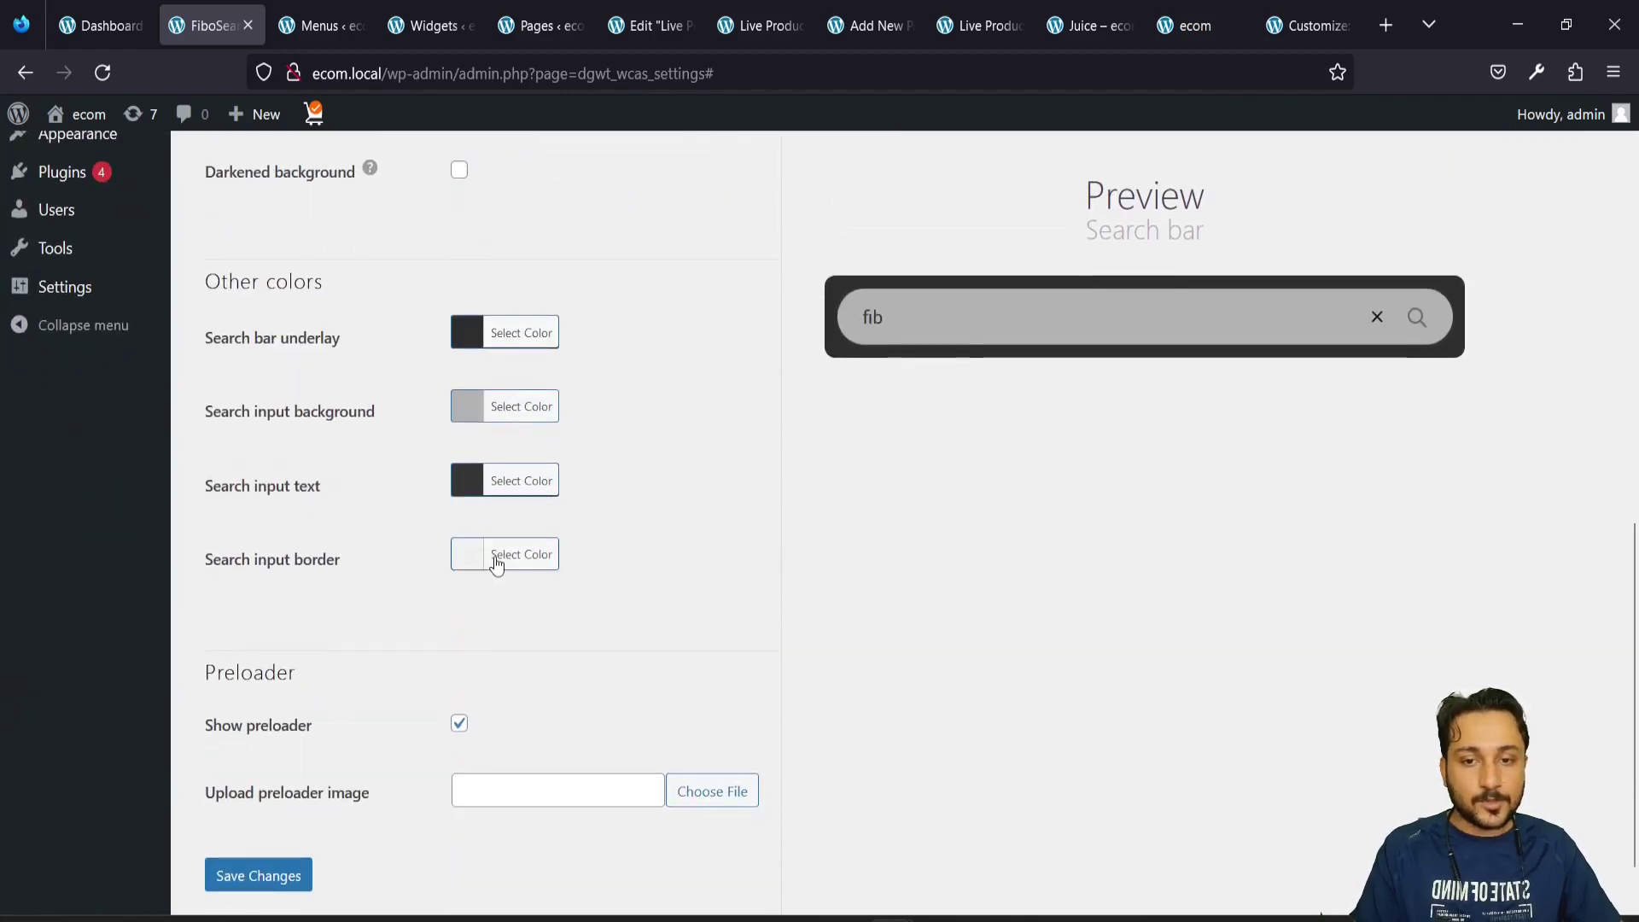
left_click(496, 563)
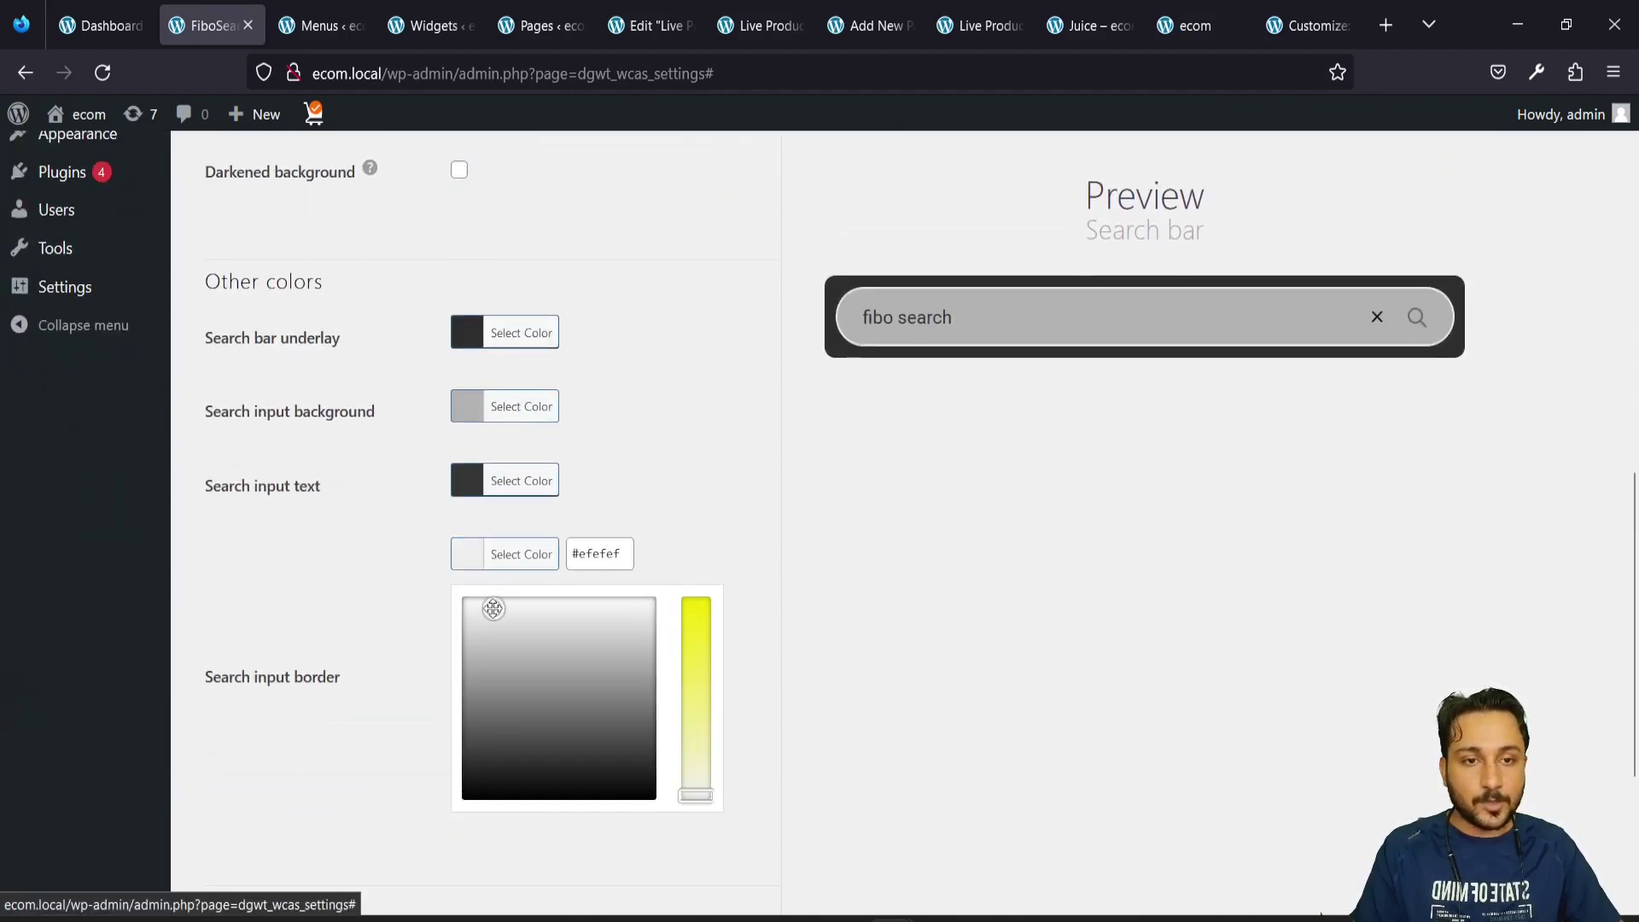
left_click(284, 598)
scroll(285, 597, "down", 2)
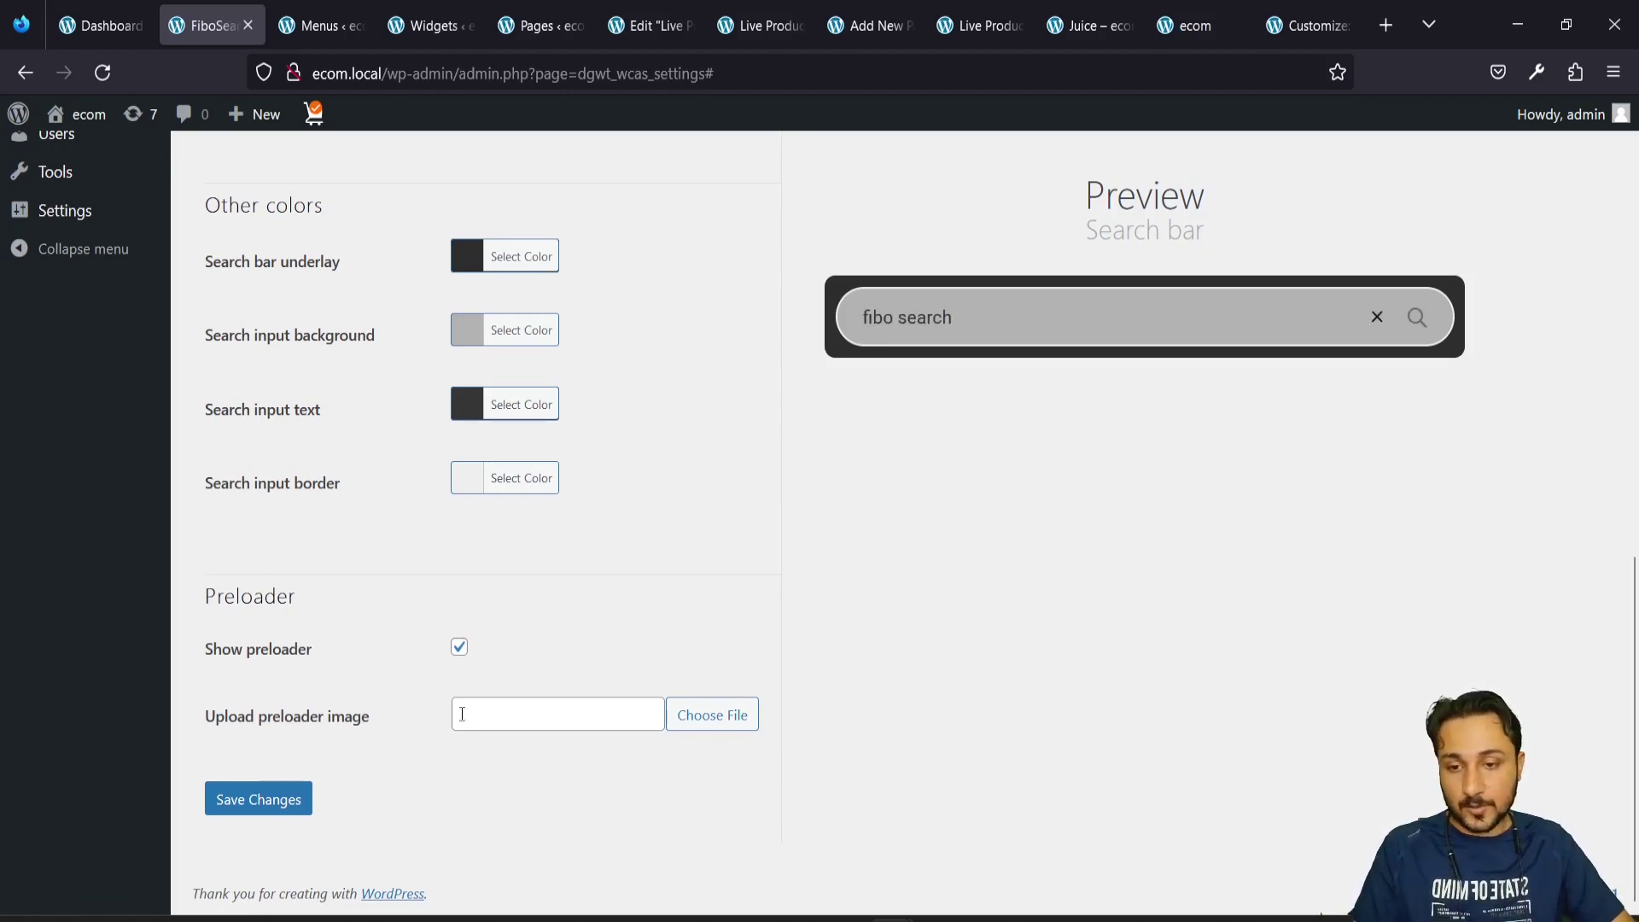
left_click(296, 795)
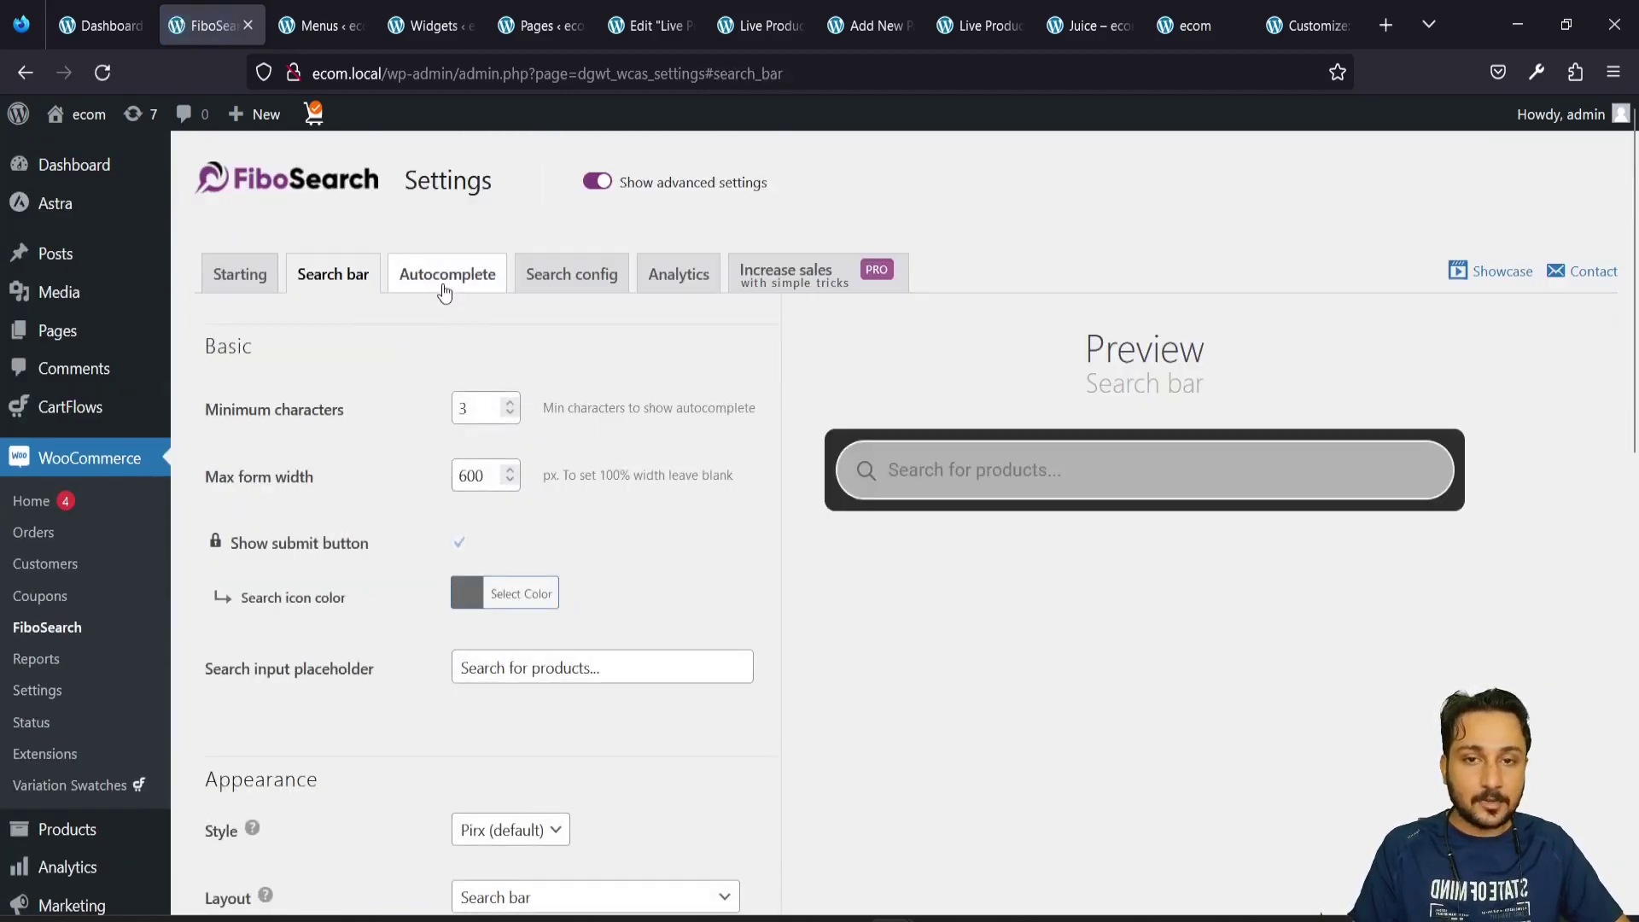
Examine the Autocomplete settings, from the suggestion limit and product options to the extra views and suggestion colors
left_click(444, 293)
scroll(392, 503, "down", 1)
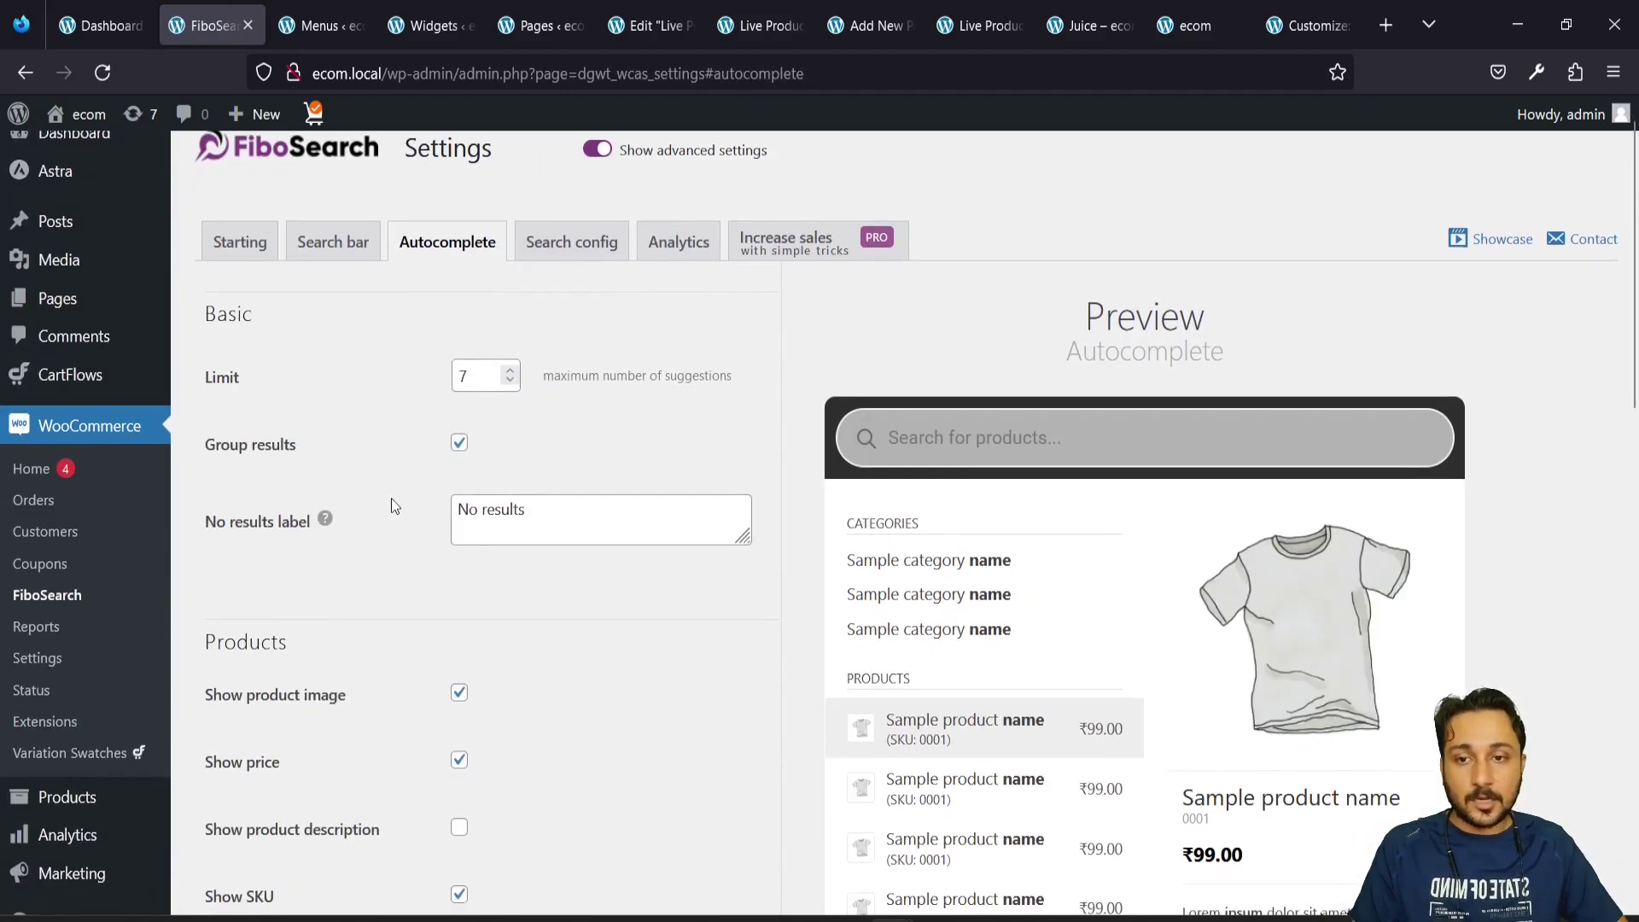
scroll(391, 499, "down", 9)
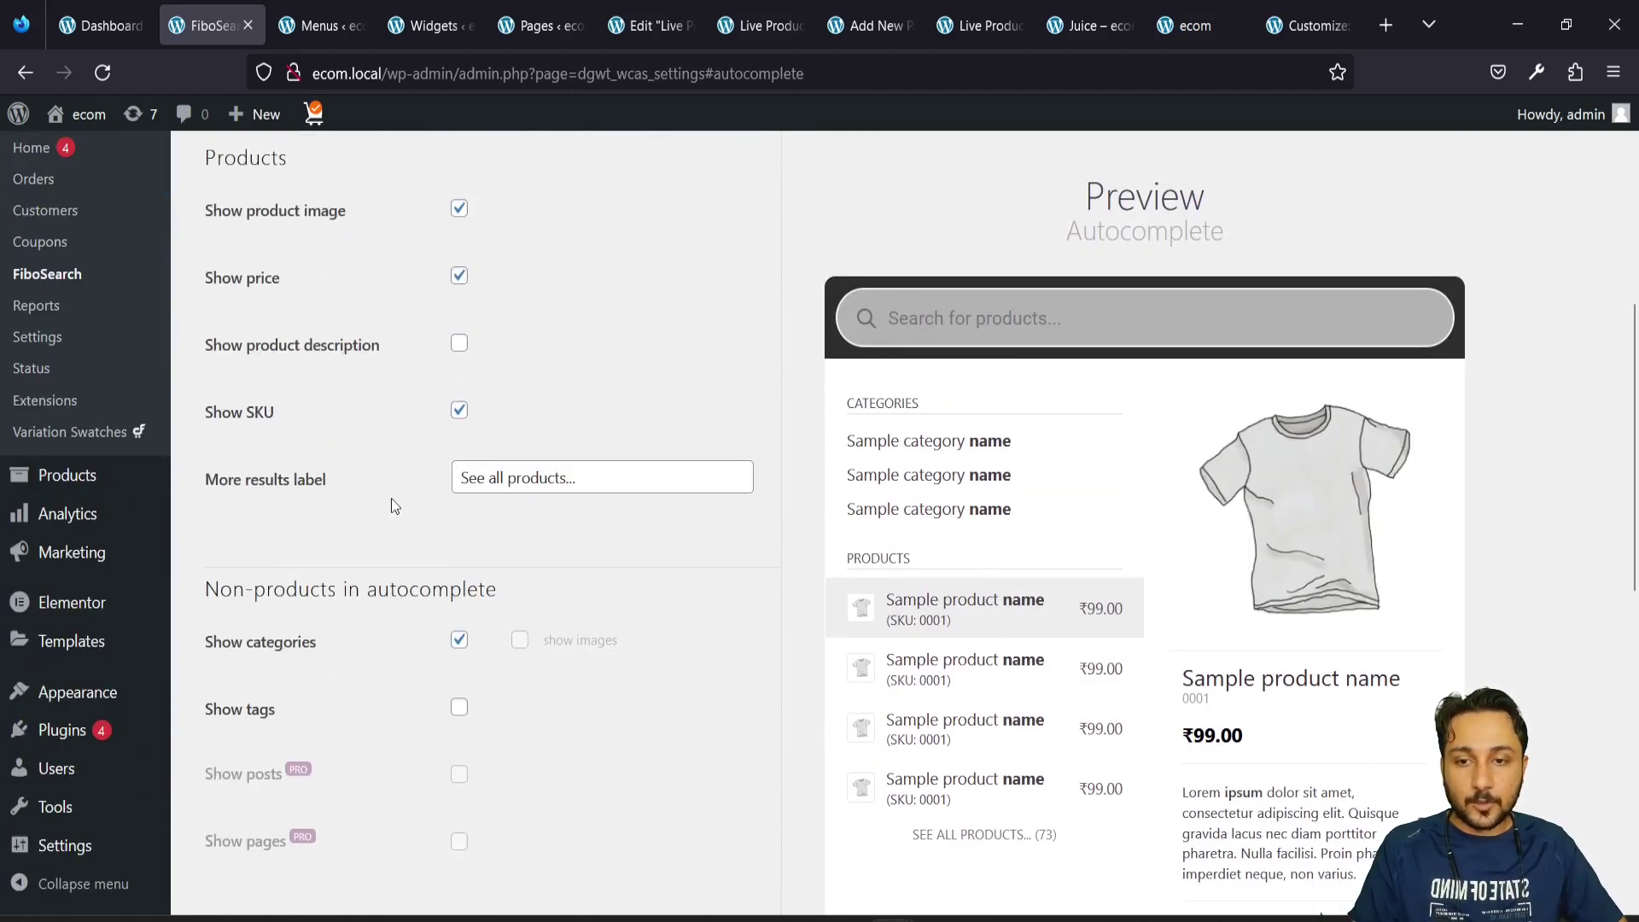
scroll(391, 499, "down", 10)
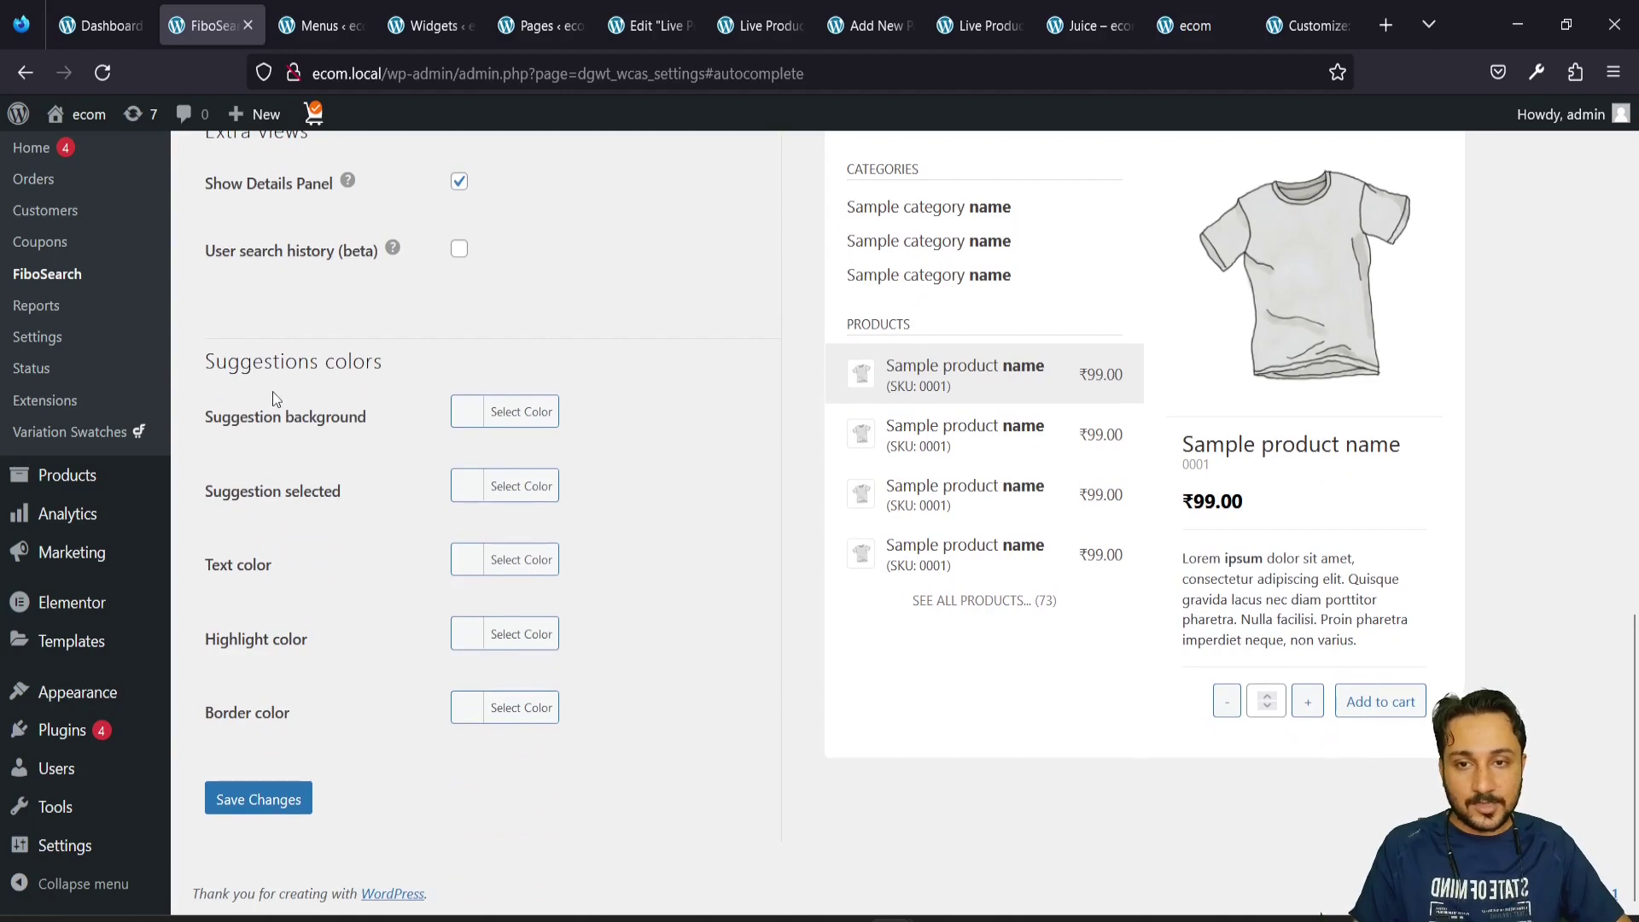
scroll(272, 393, "up", 2)
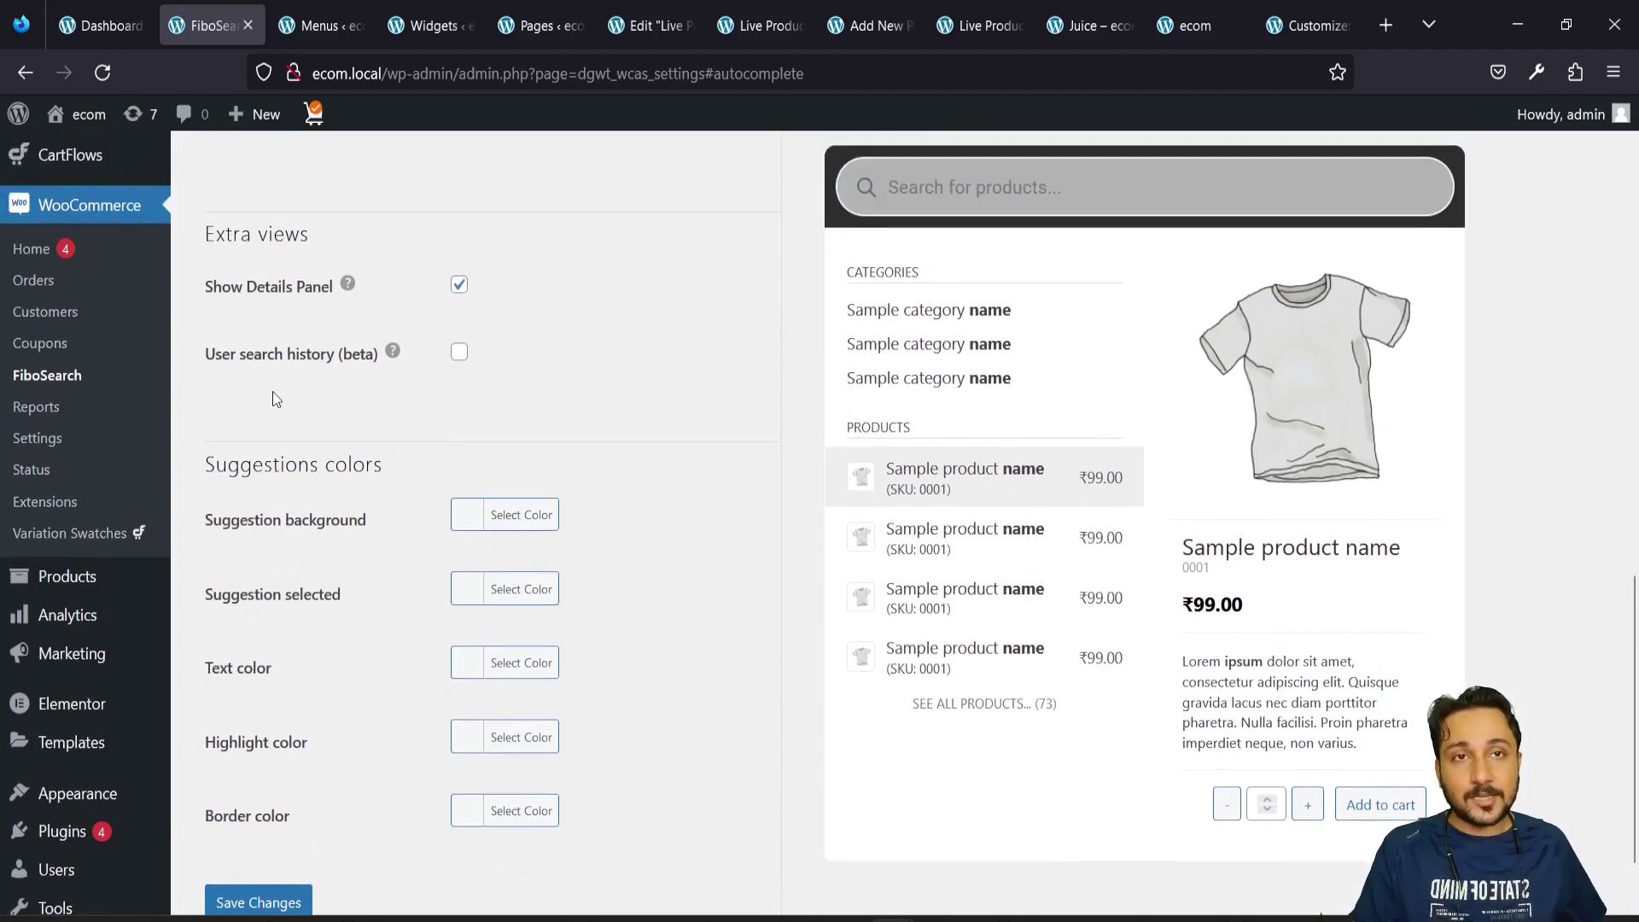
scroll(273, 391, "down", 2)
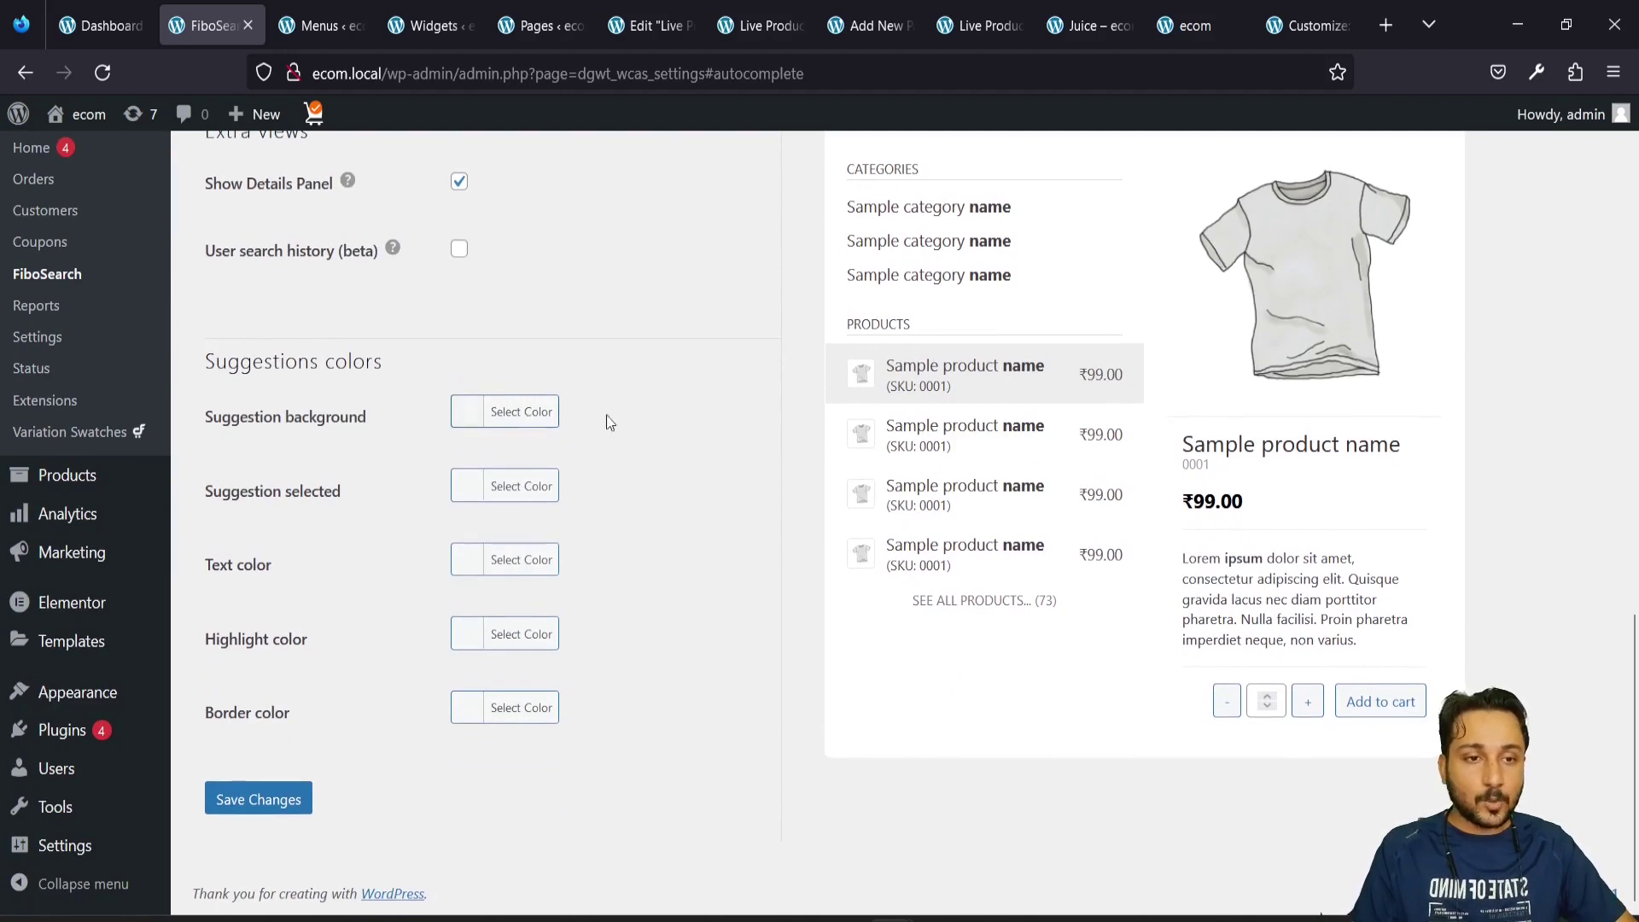
Try a light gray suggestion background for the autocomplete results and settle on white
scroll(892, 444, "up", 2)
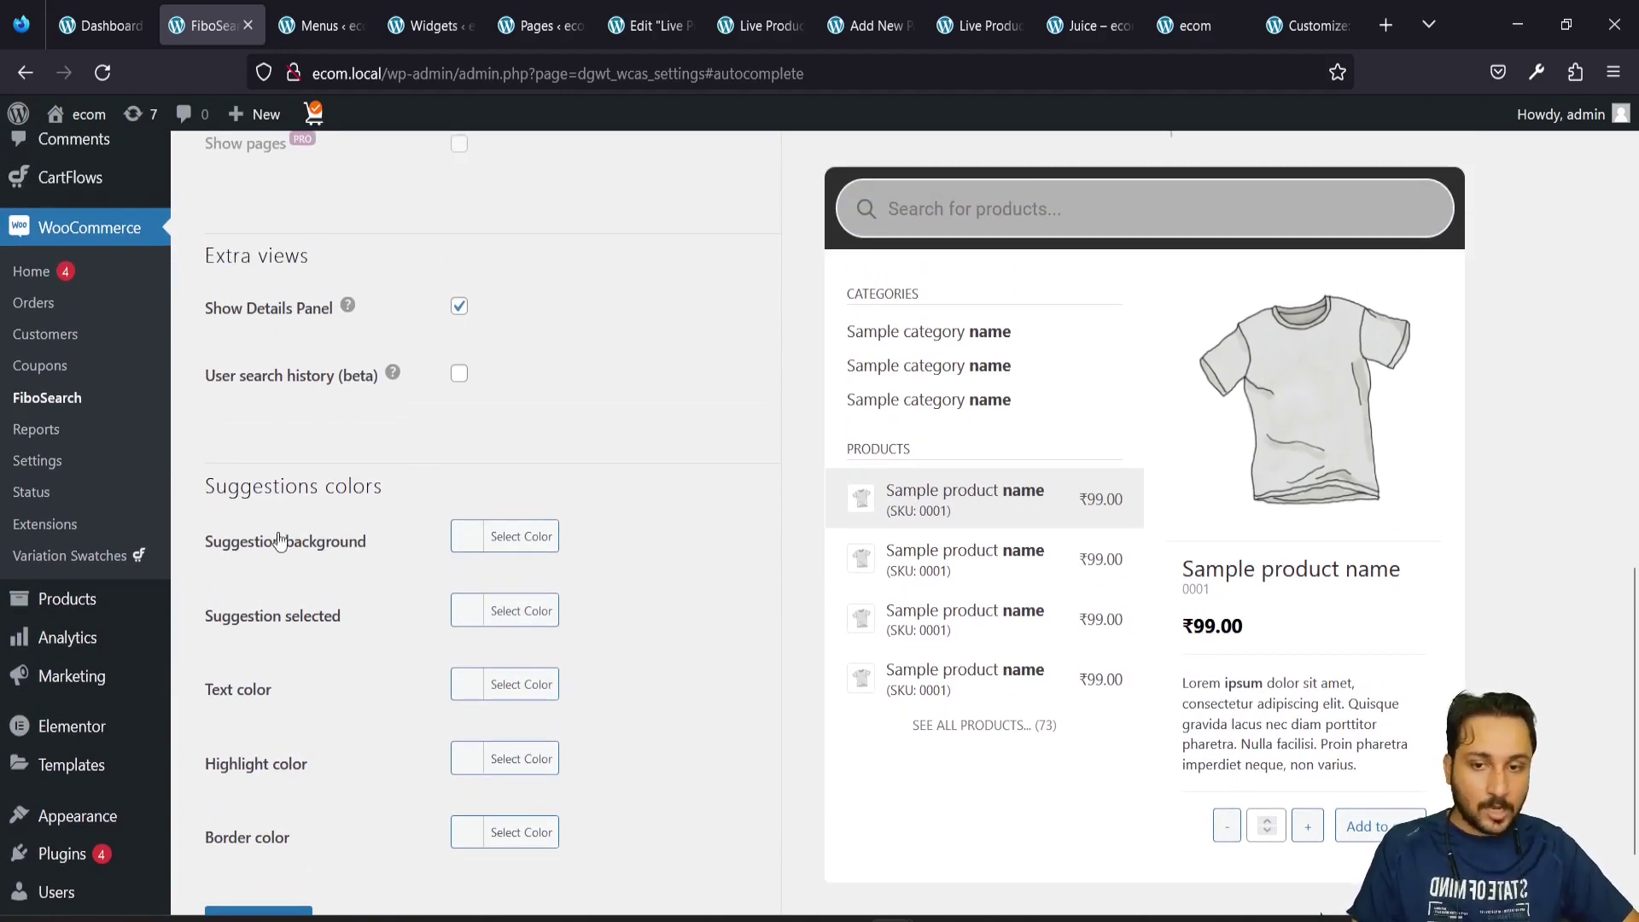
left_click(520, 536)
left_click(504, 612)
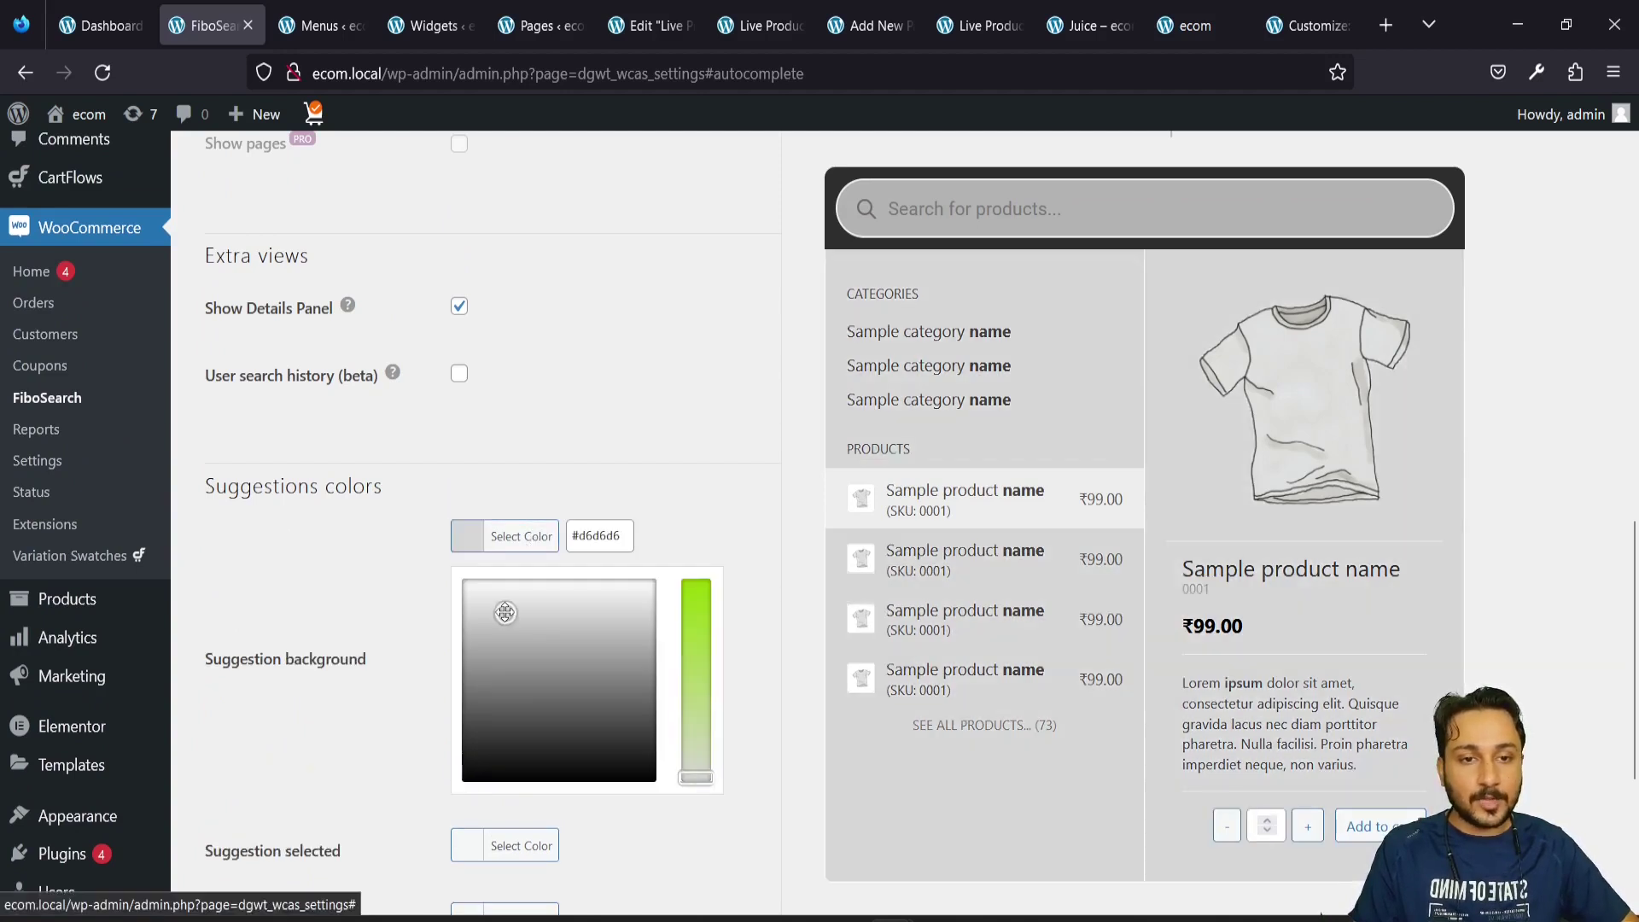
mouse_move(505, 612)
left_mouse_down()
mouse_move(432, 593)
mouse_move(413, 563)
left_mouse_up()
left_click(299, 586)
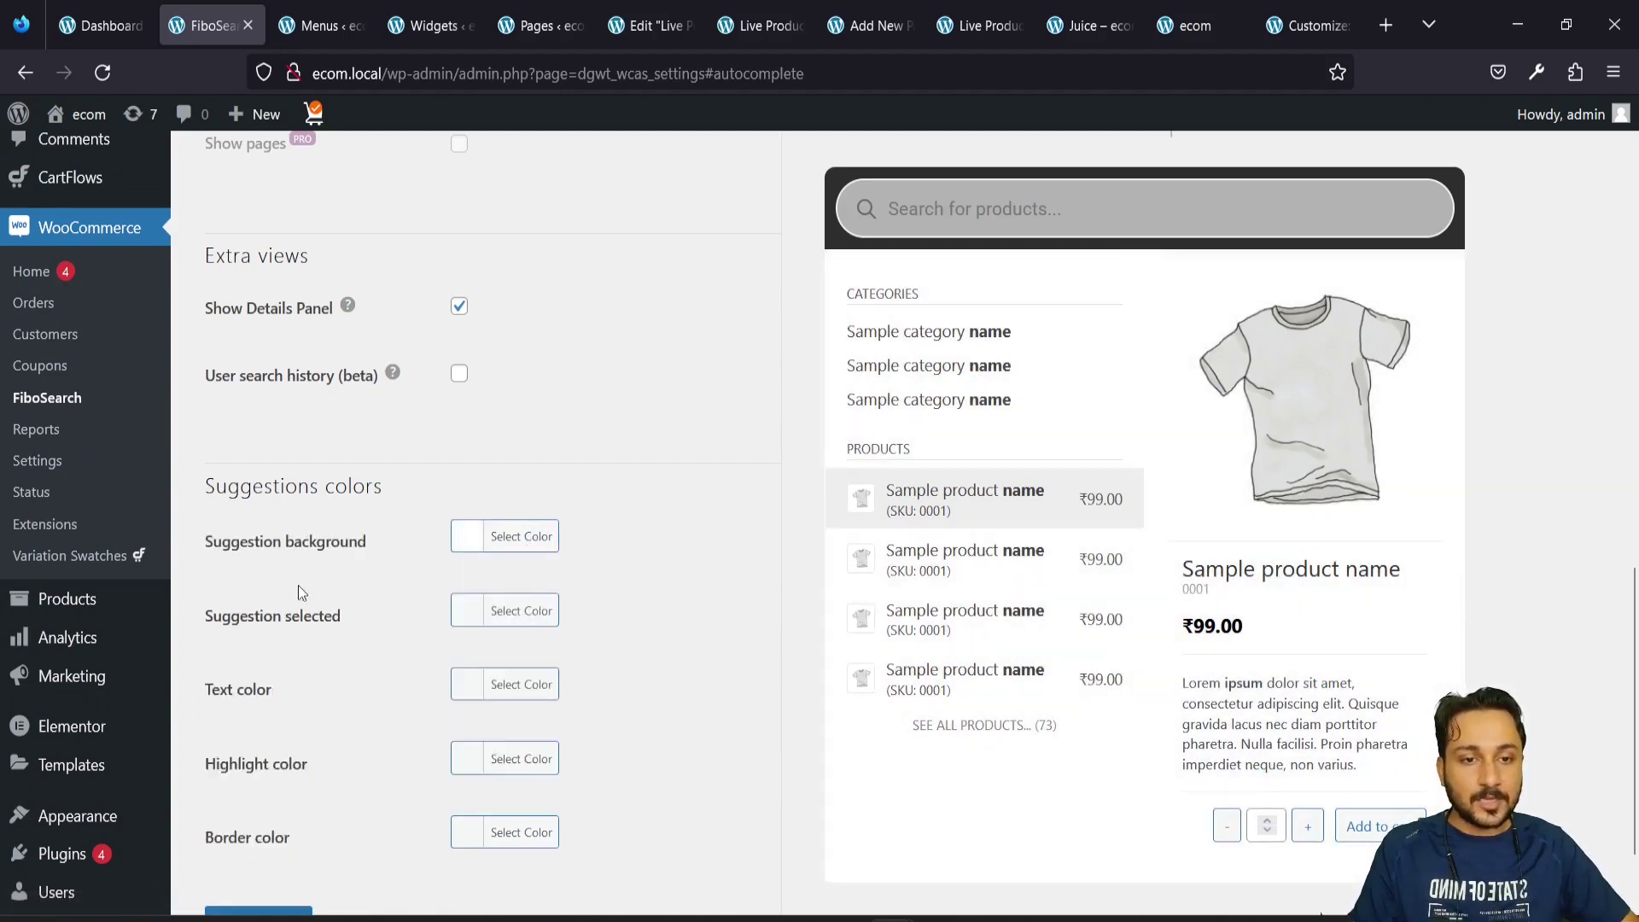
Set the color of the selected suggestion to a medium-light gray
scroll(268, 577, "down", 2)
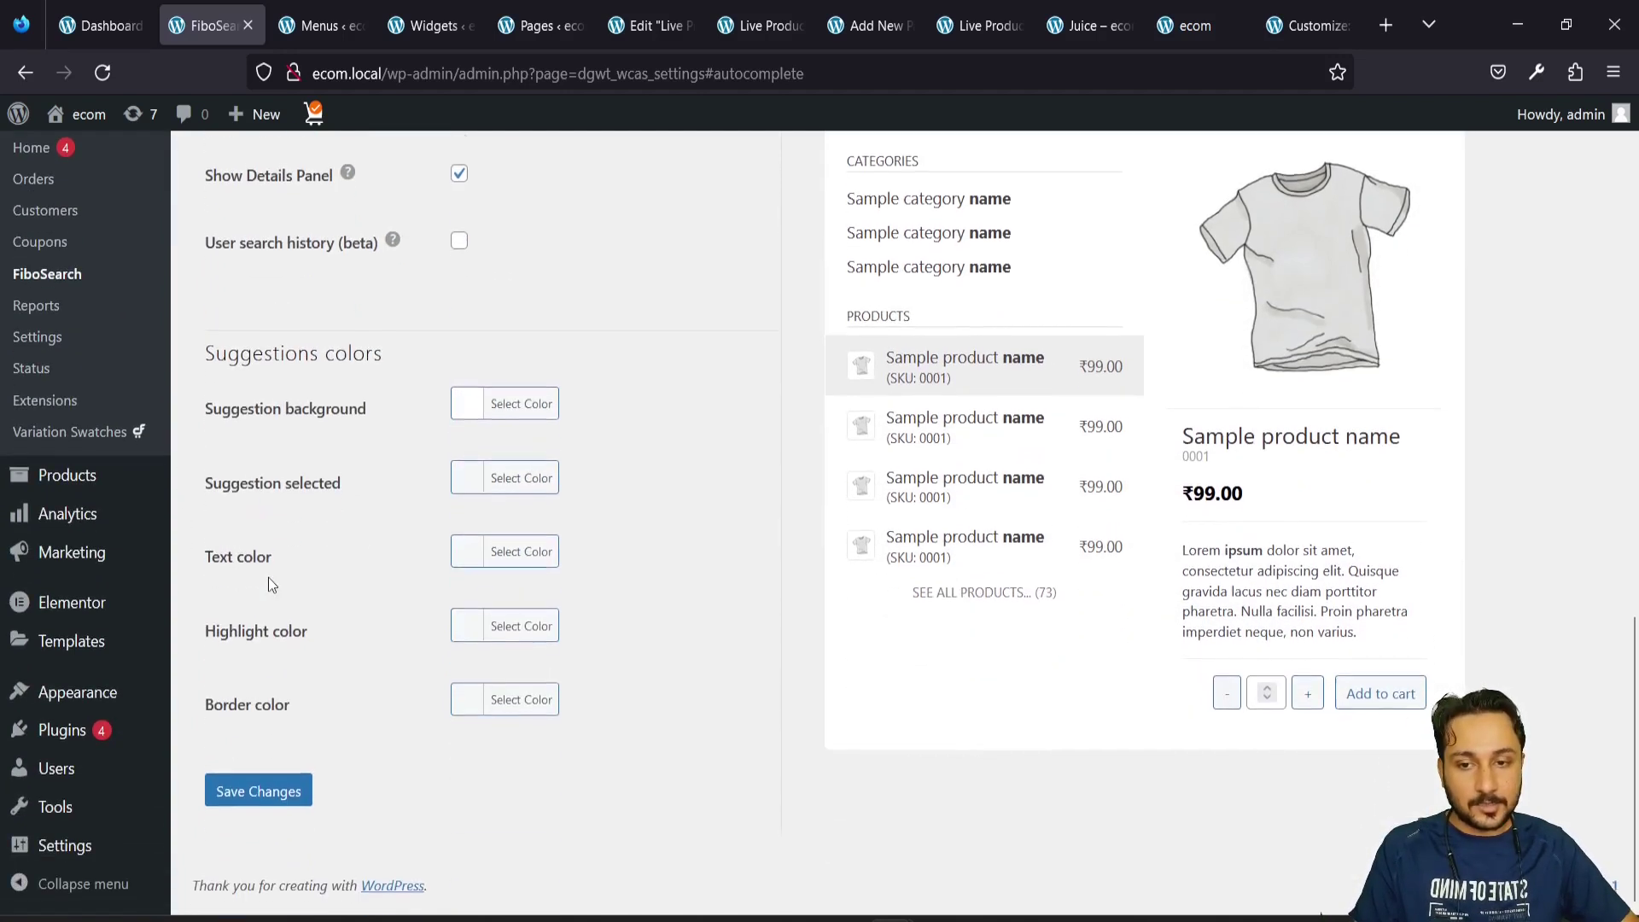
left_click(502, 485)
left_click(527, 649)
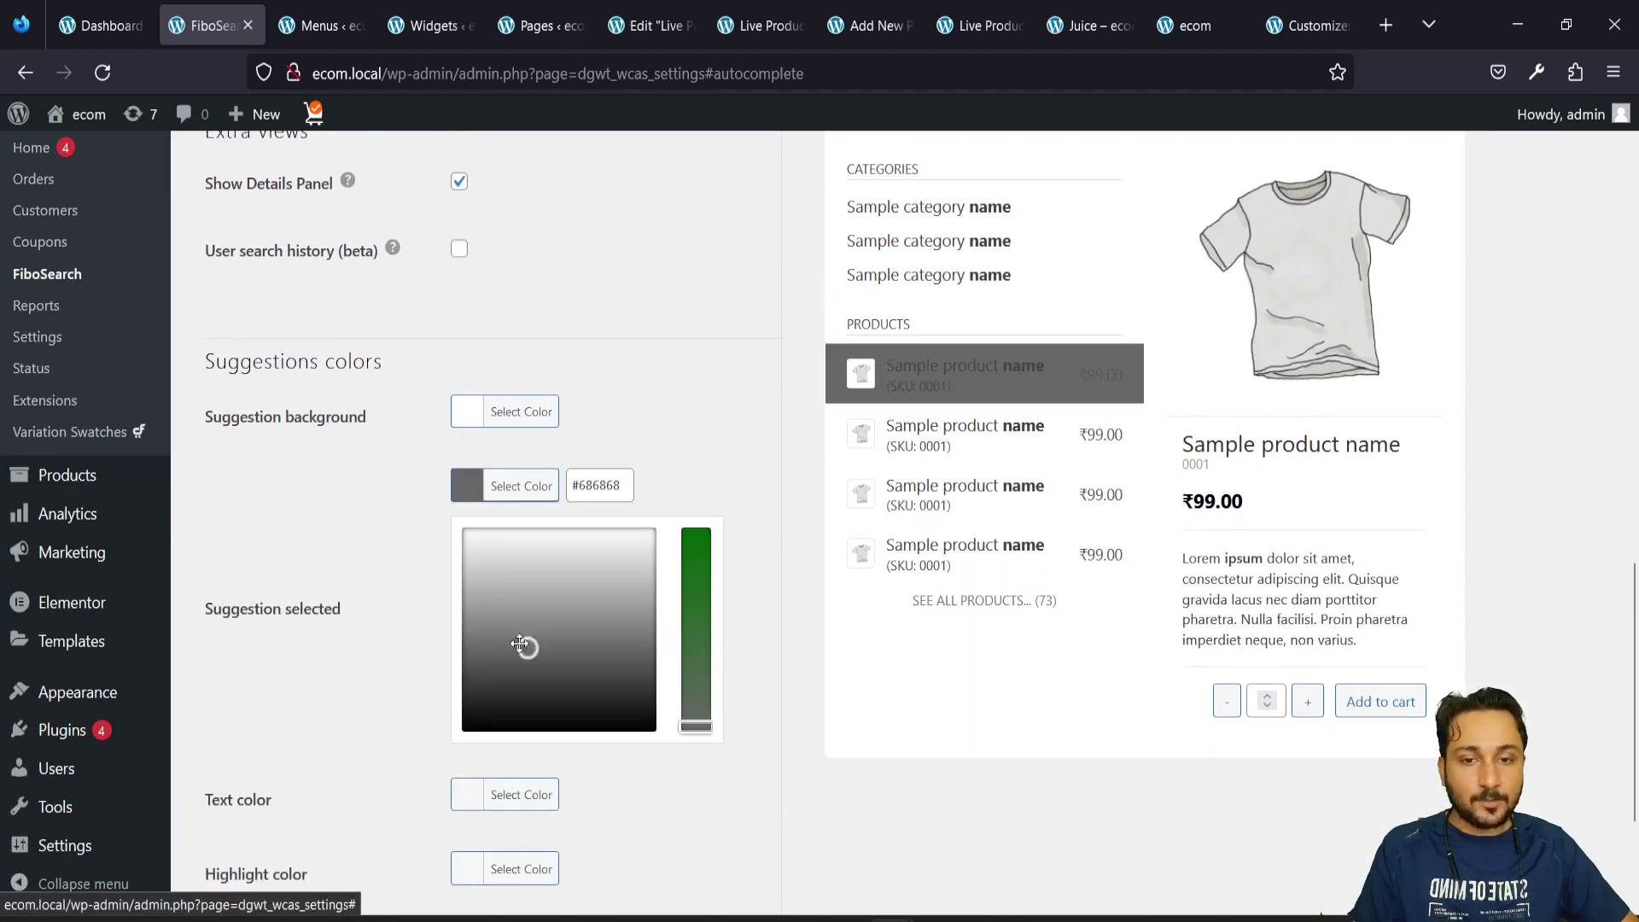
left_click_drag(530, 647, 453, 589)
left_click(322, 575)
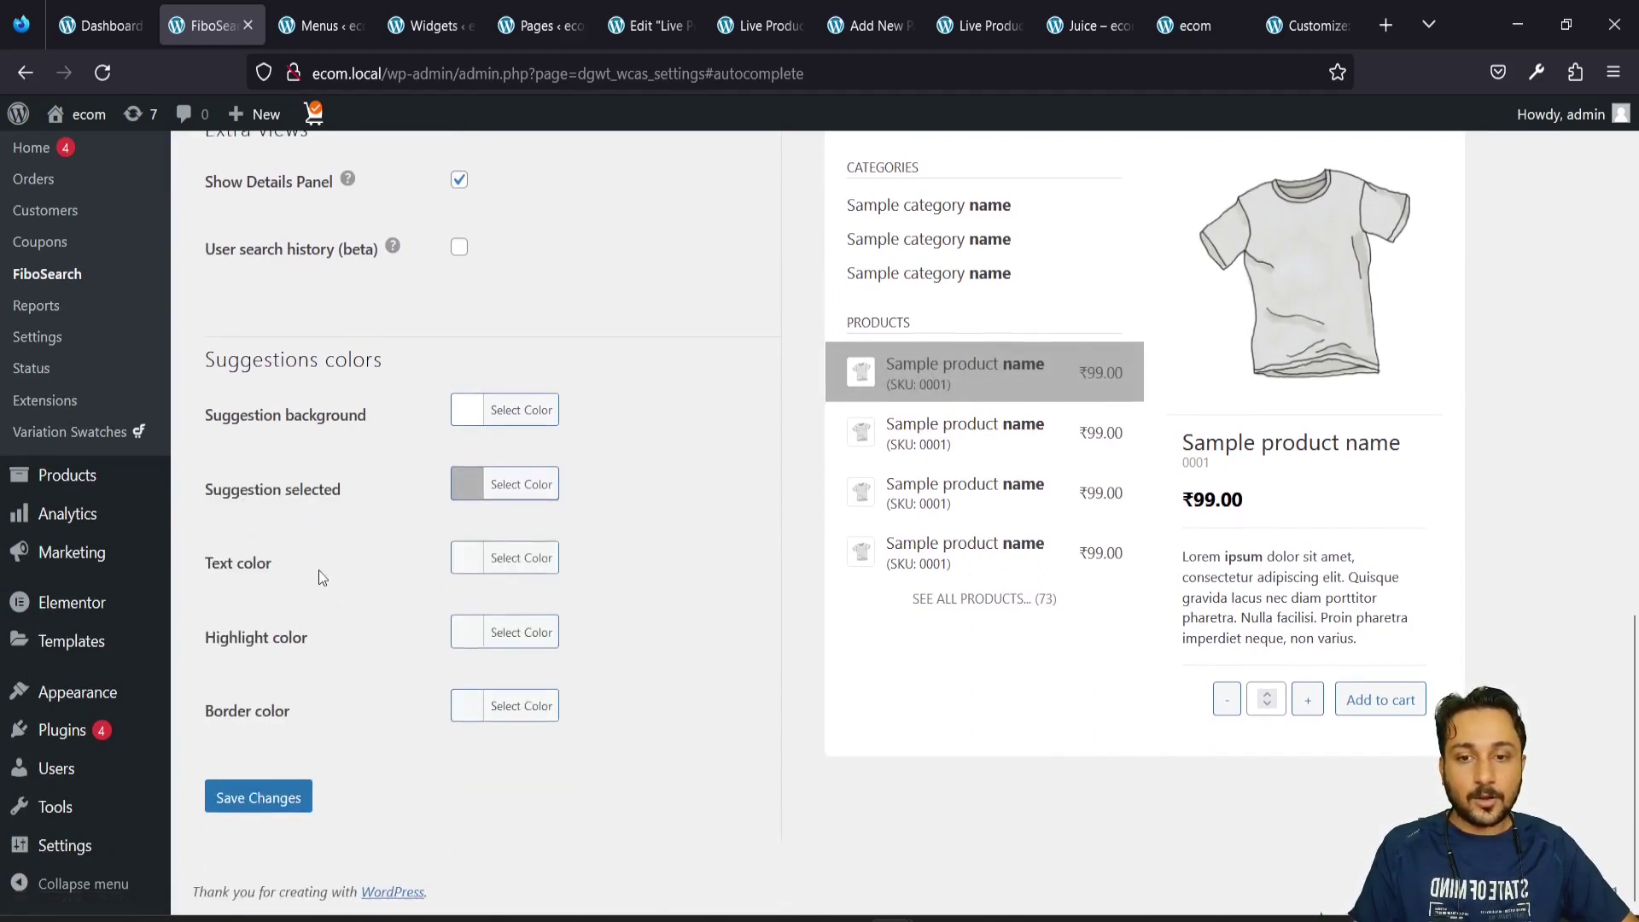
Check the color choices for the suggestion text and set the highlight color to a very dark gray
left_click(510, 565)
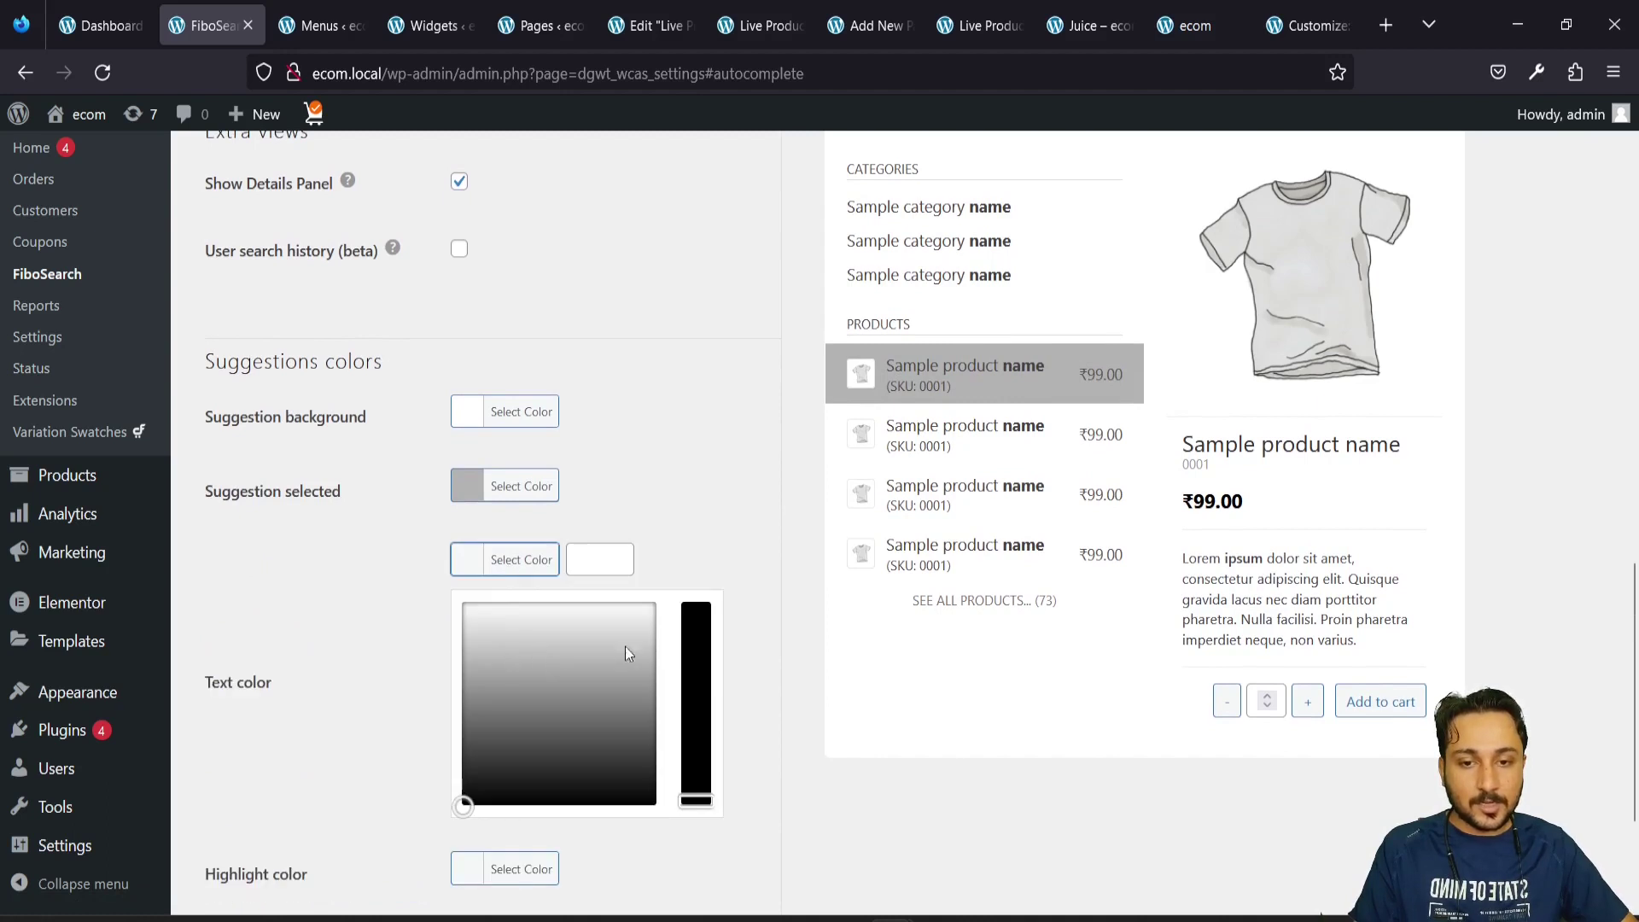
left_click(353, 590)
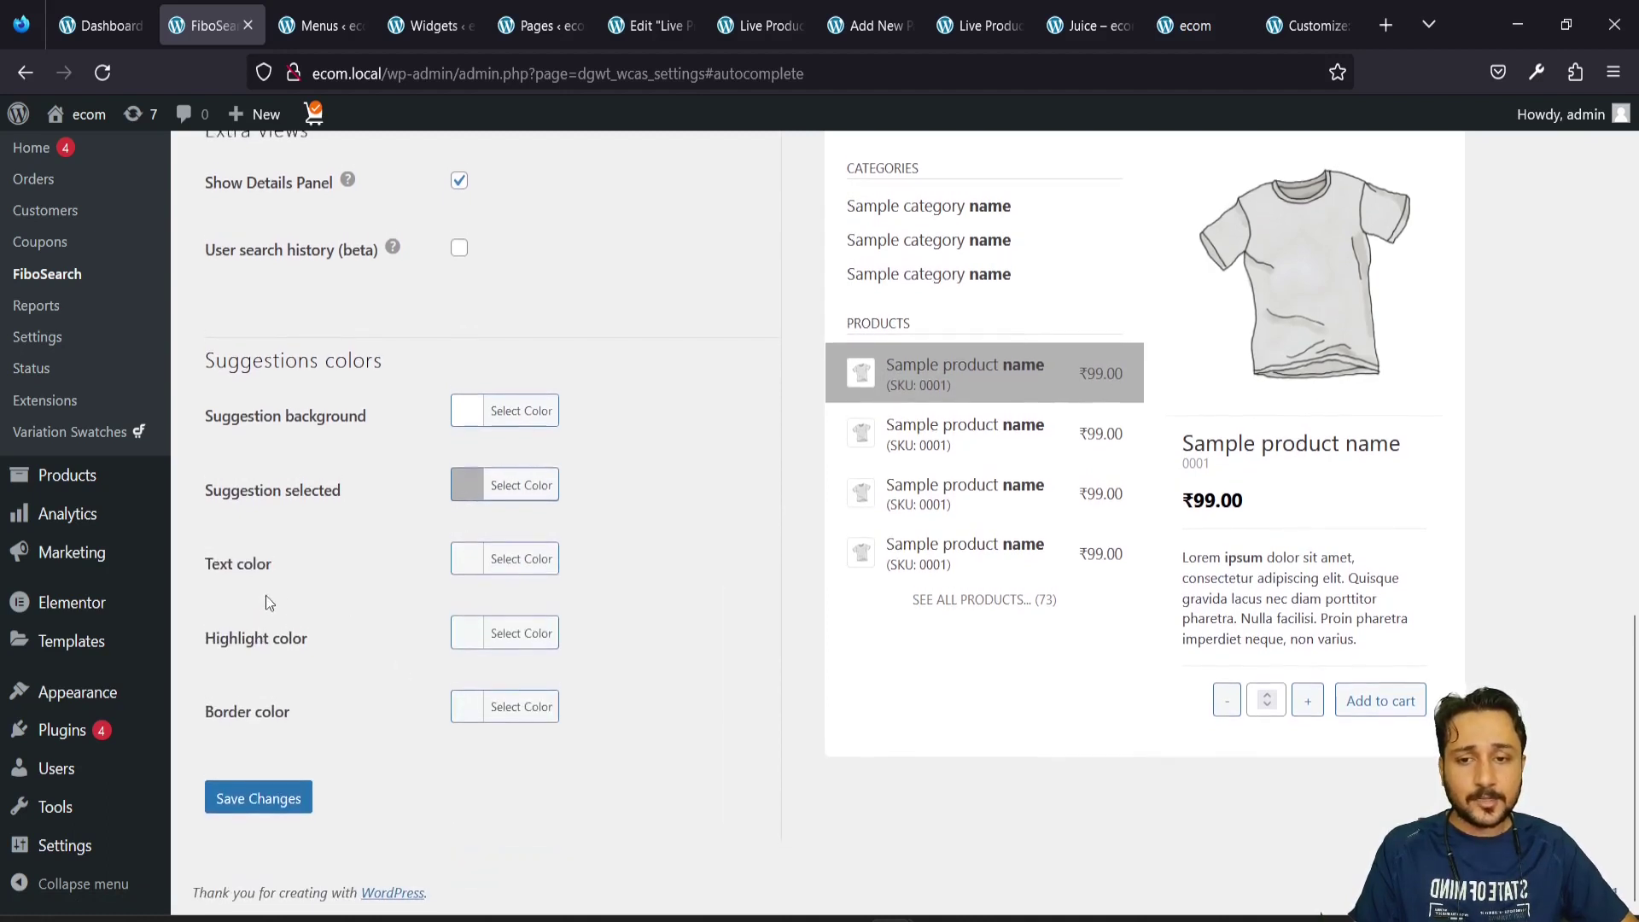
left_click(519, 618)
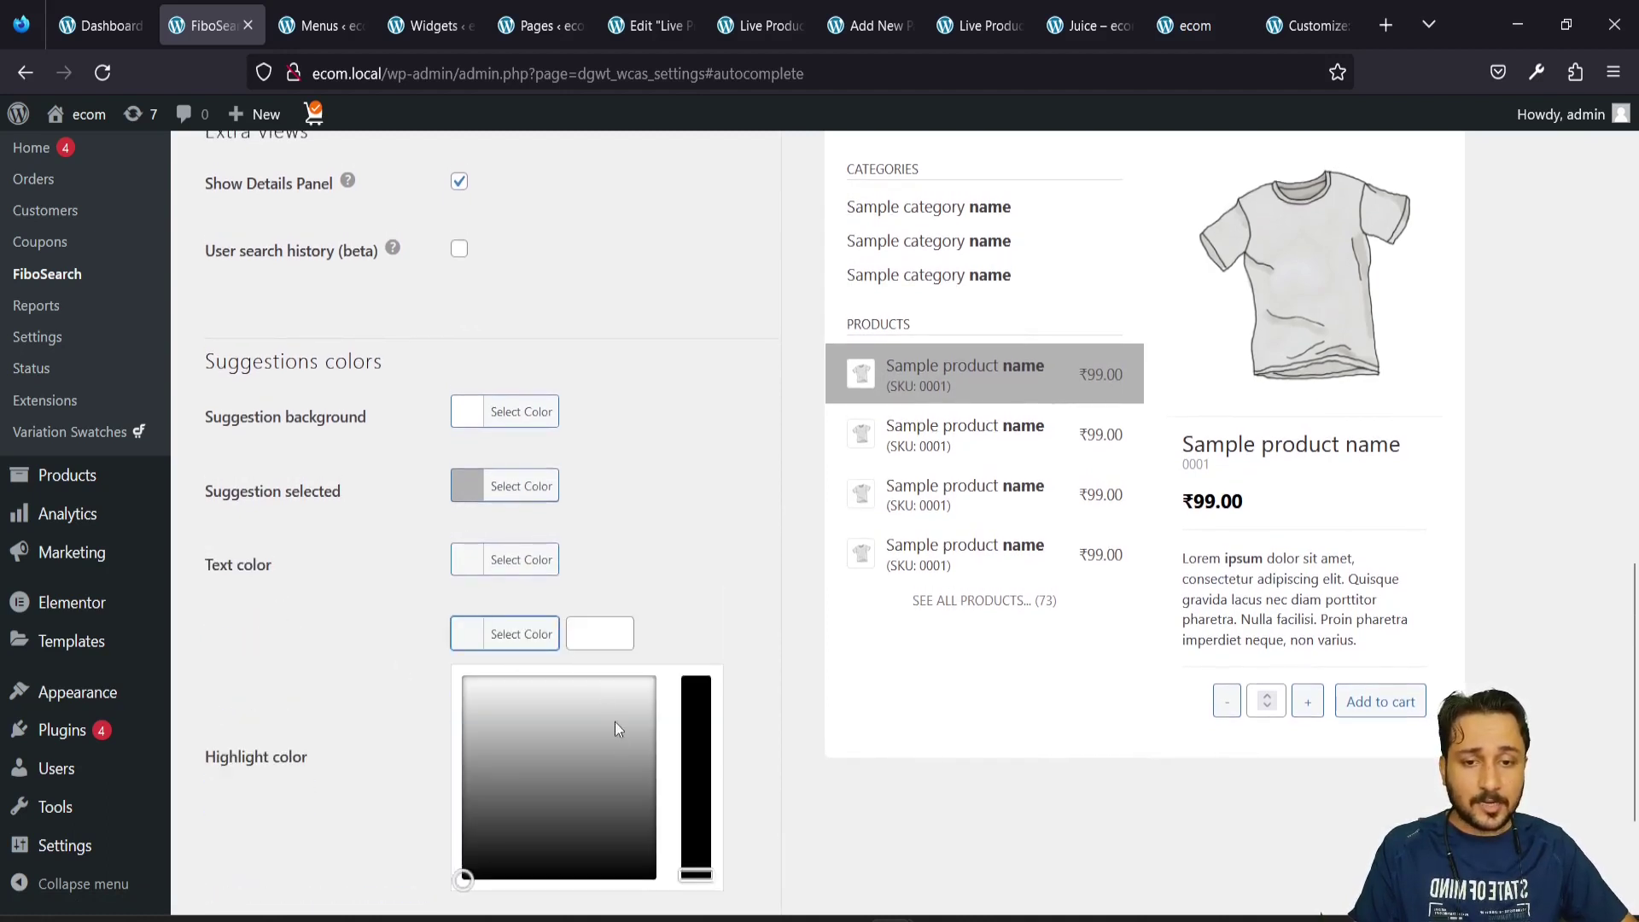
left_click(625, 765)
left_click_drag(626, 766, 616, 839)
left_click(299, 688)
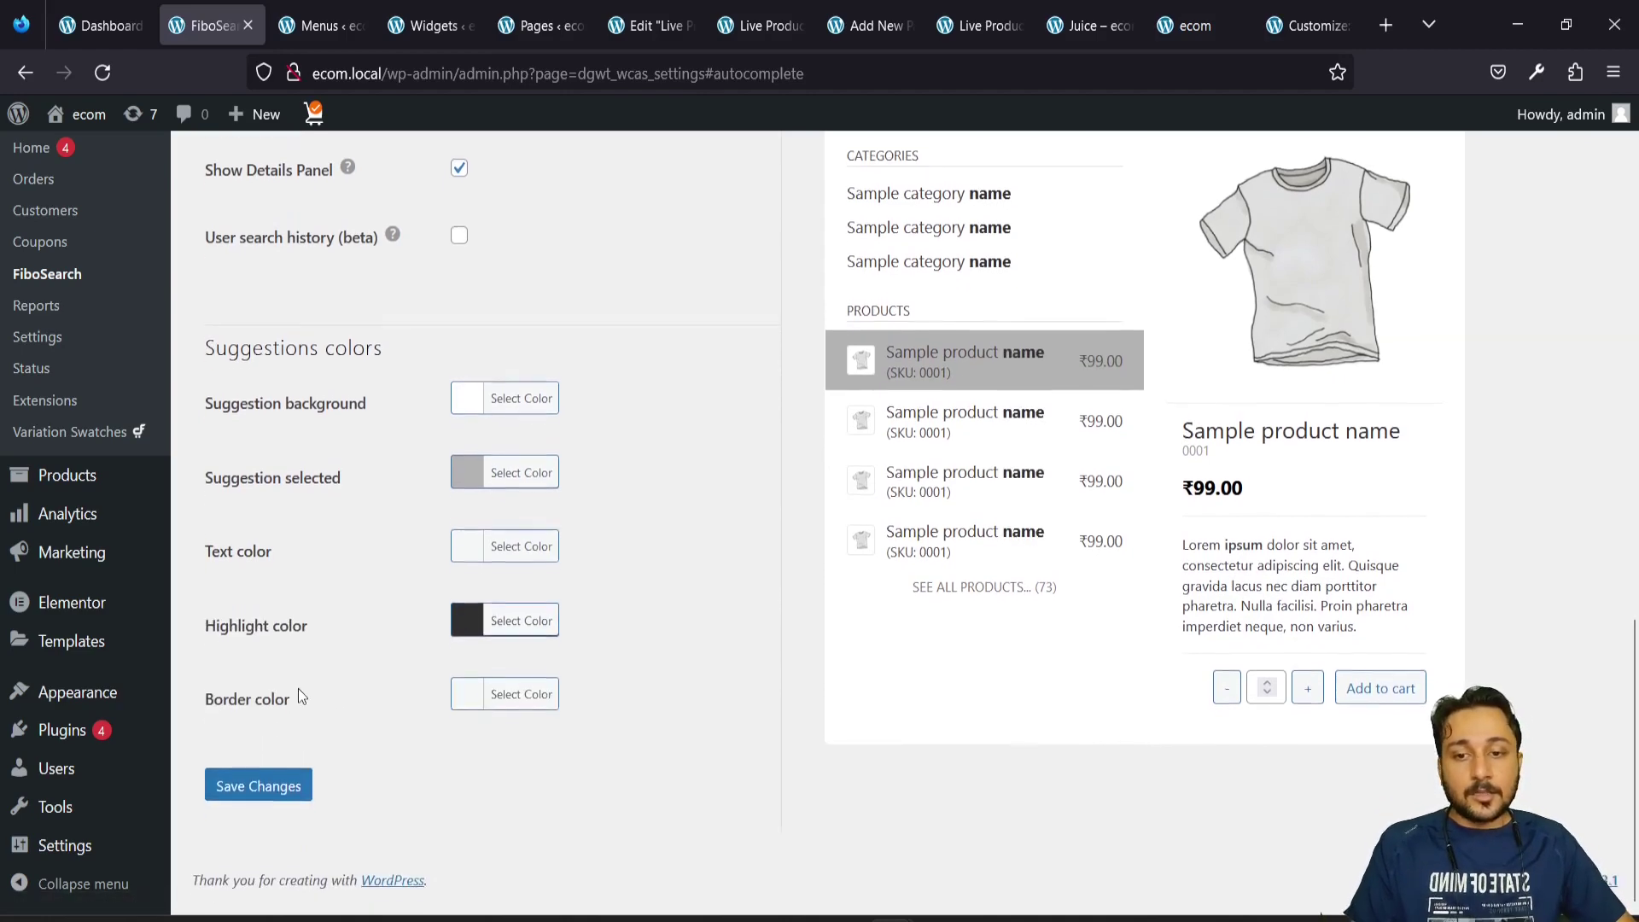
Review the autocomplete preview and save the Autocomplete settings
scroll(466, 701, "up", 7)
scroll(464, 693, "down", 7)
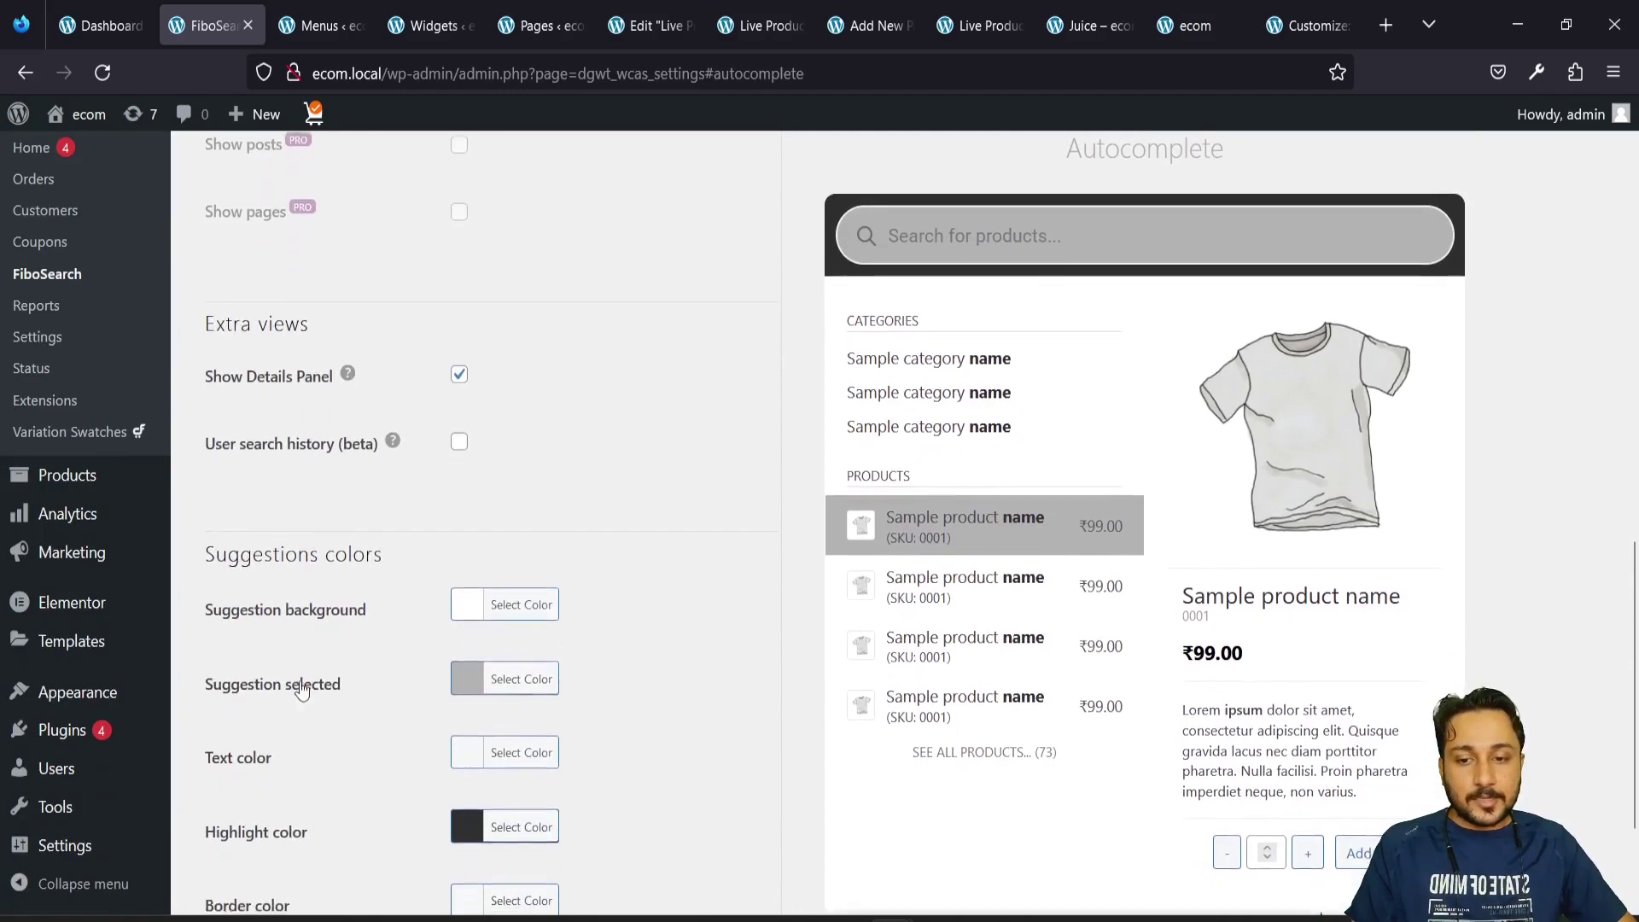
scroll(299, 690, "up", 1)
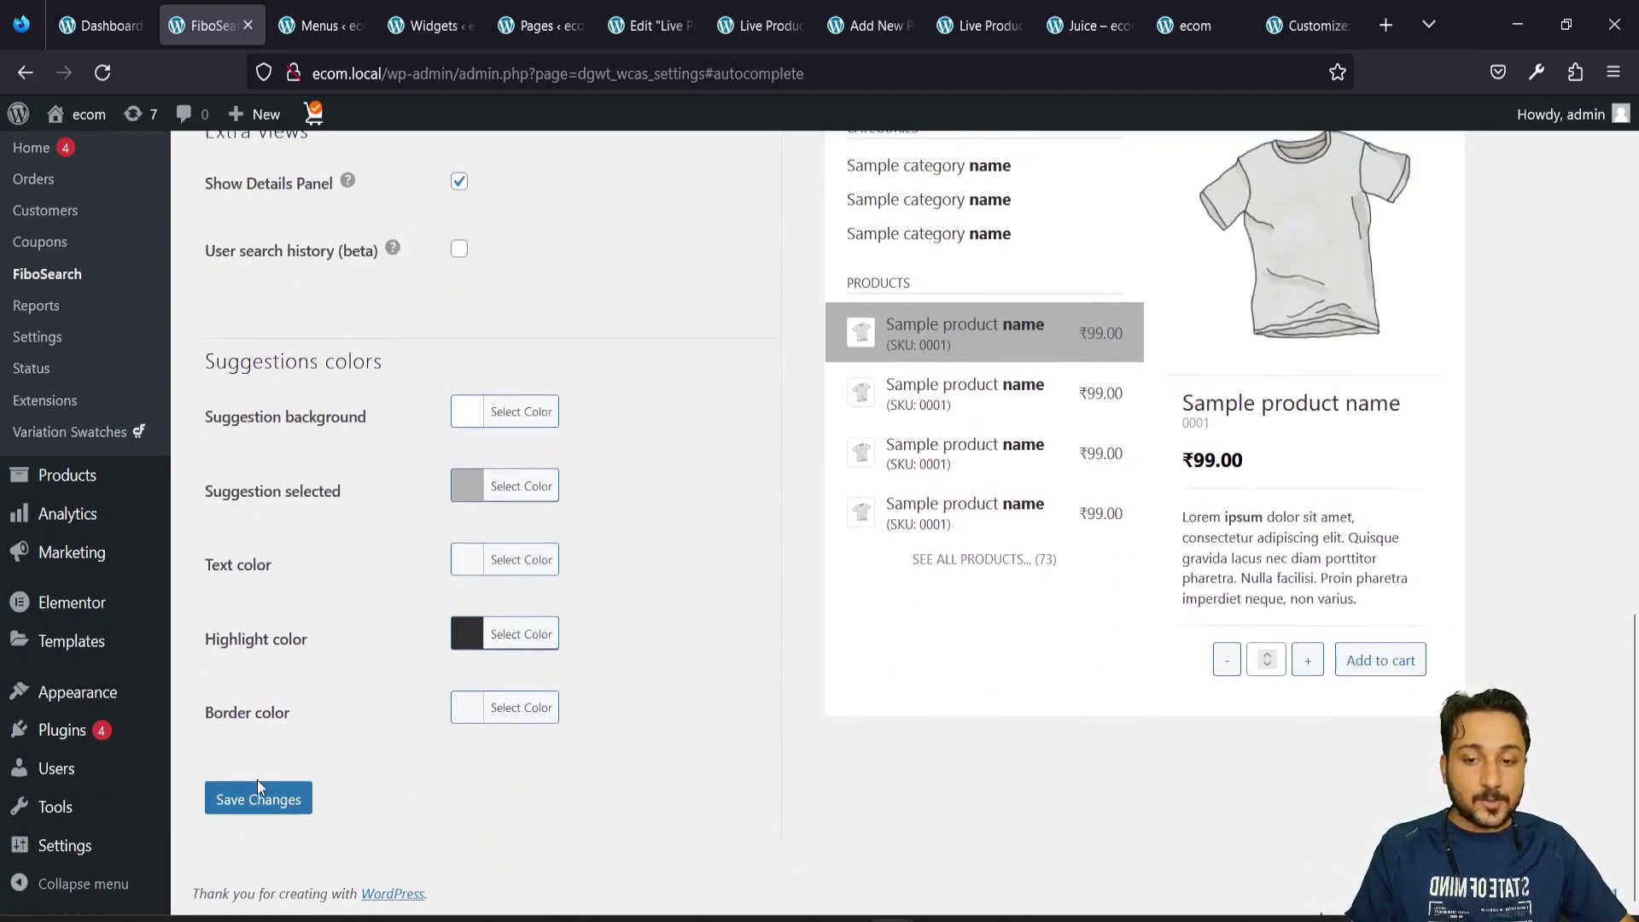
left_click(258, 799)
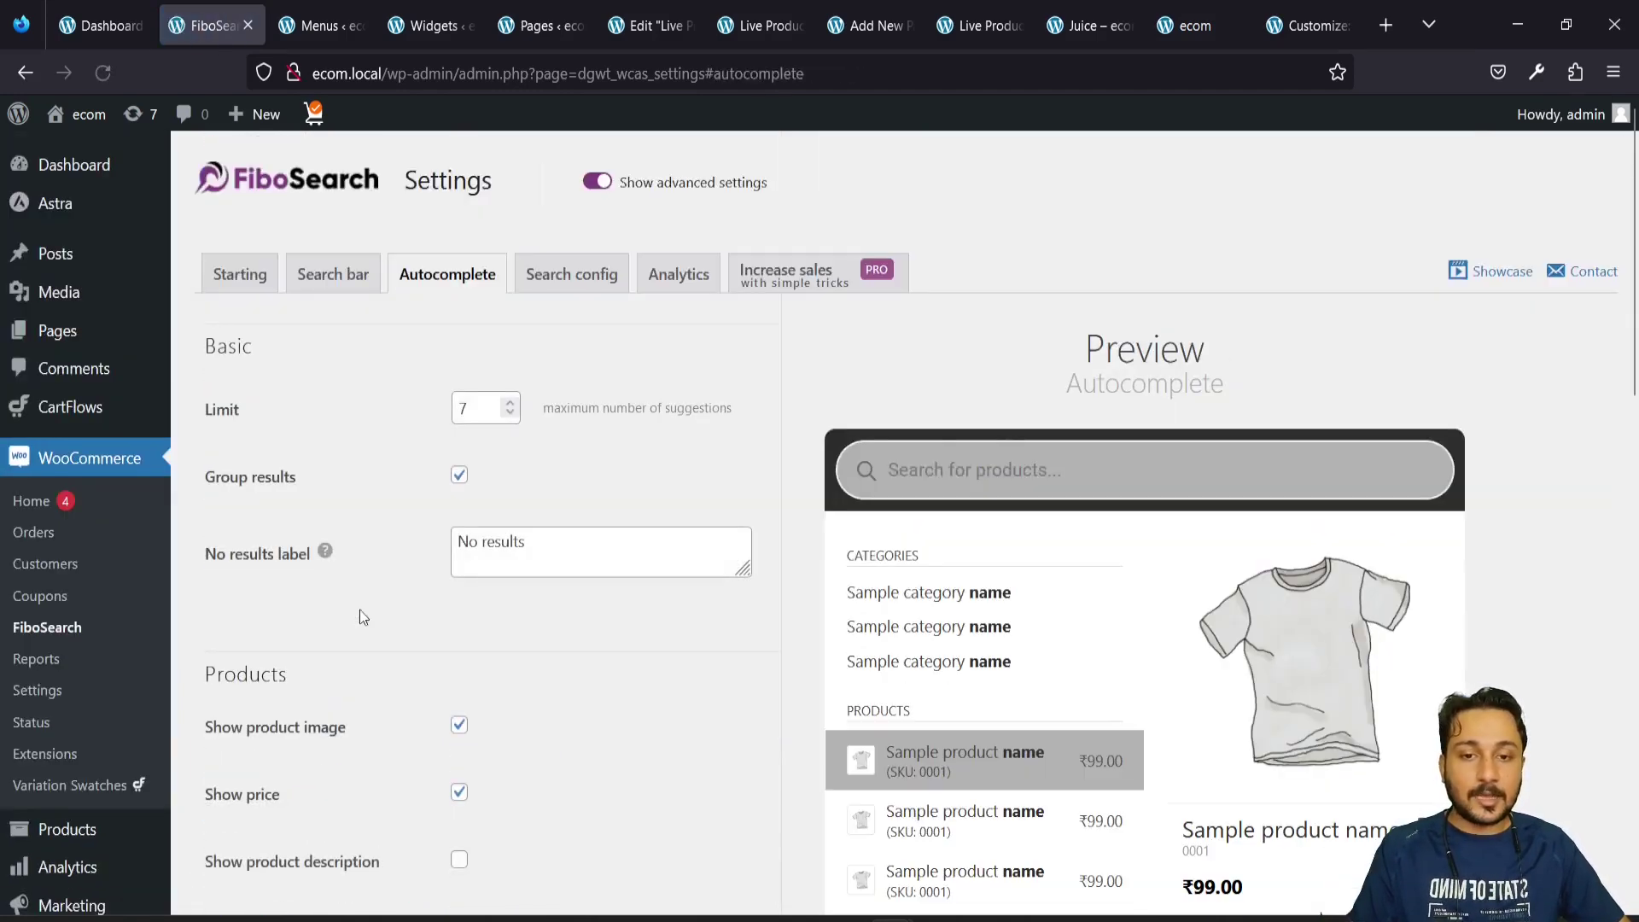
Examine the Search config settings, including the products search scope, fuzzy matching, synonyms and product exclusion rules
left_click(543, 275)
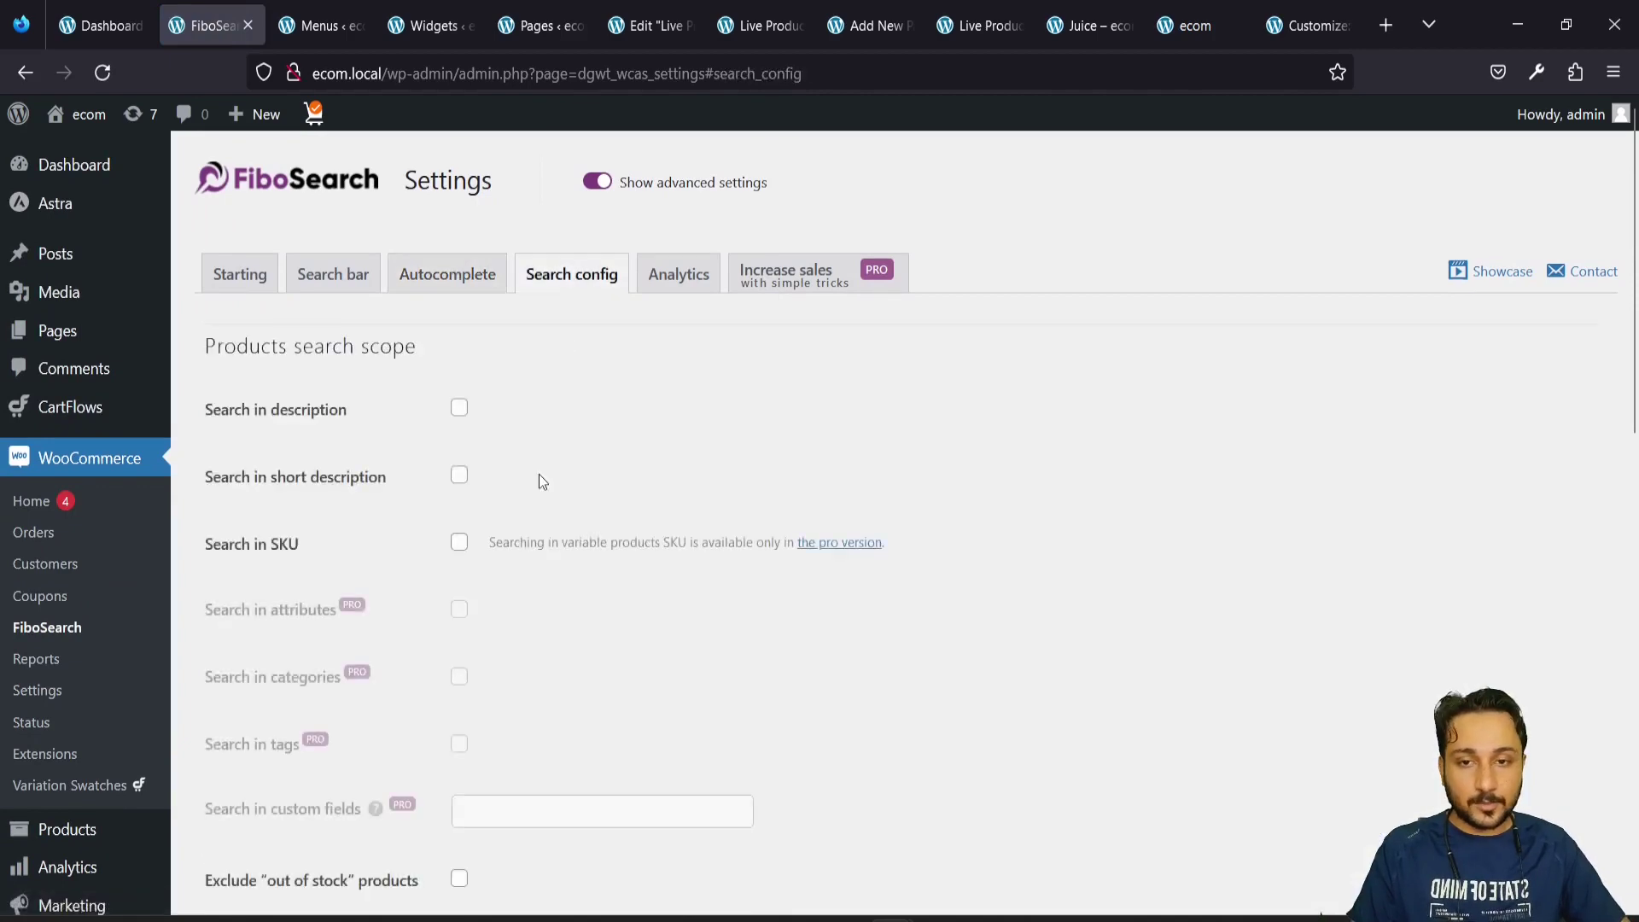
scroll(540, 475, "down", 3)
scroll(540, 476, "down", 10)
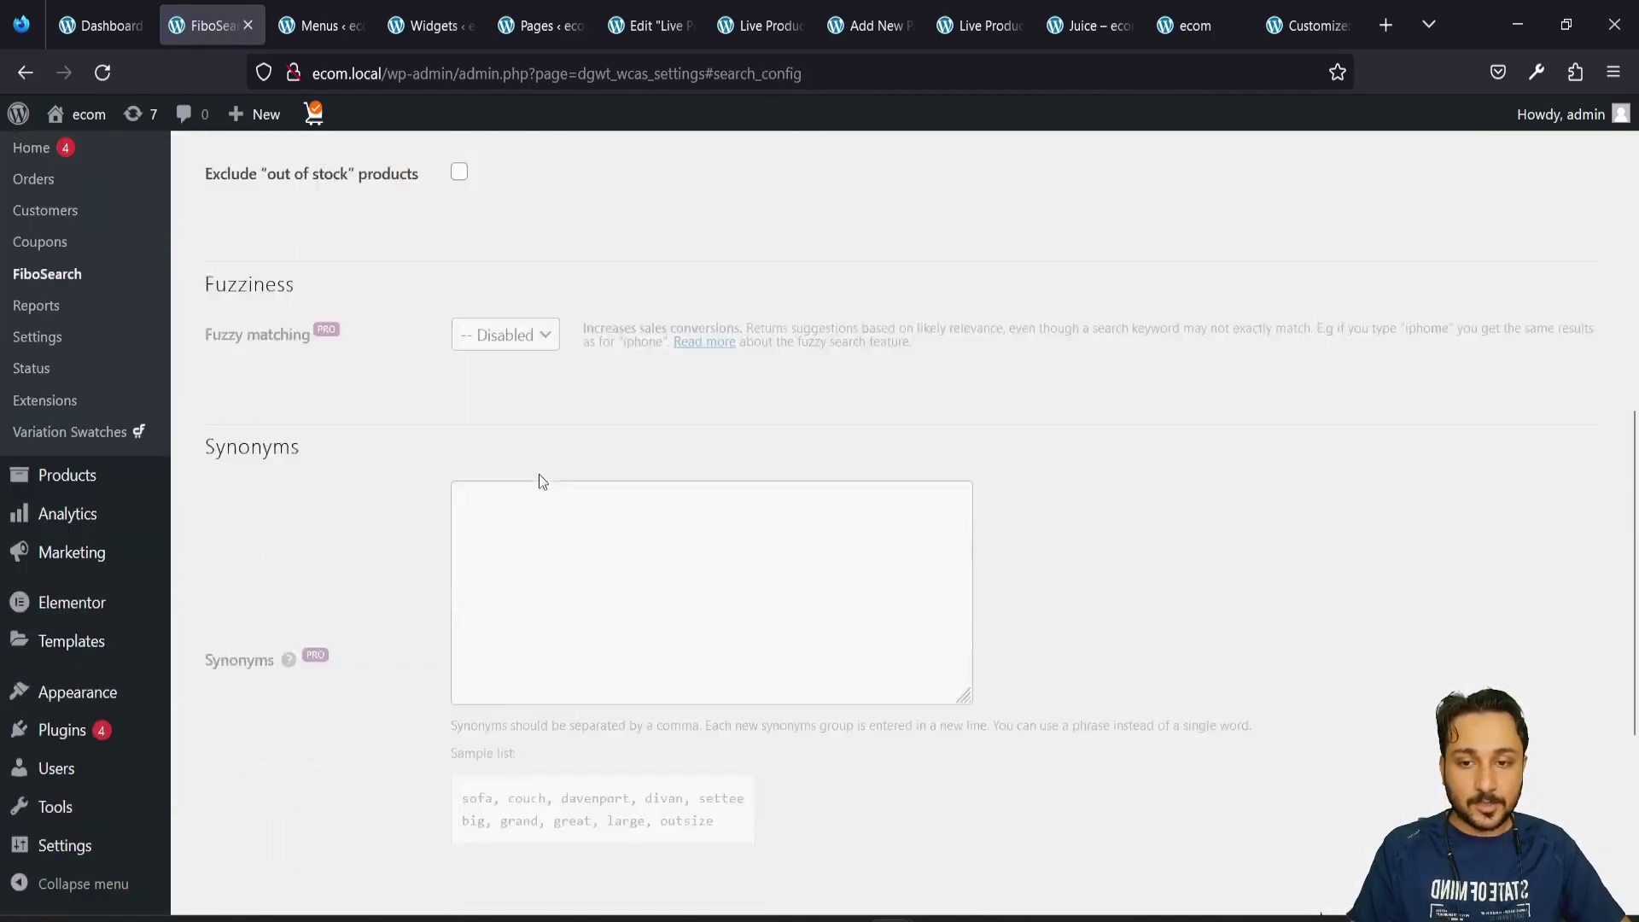
scroll(539, 478, "up", 5)
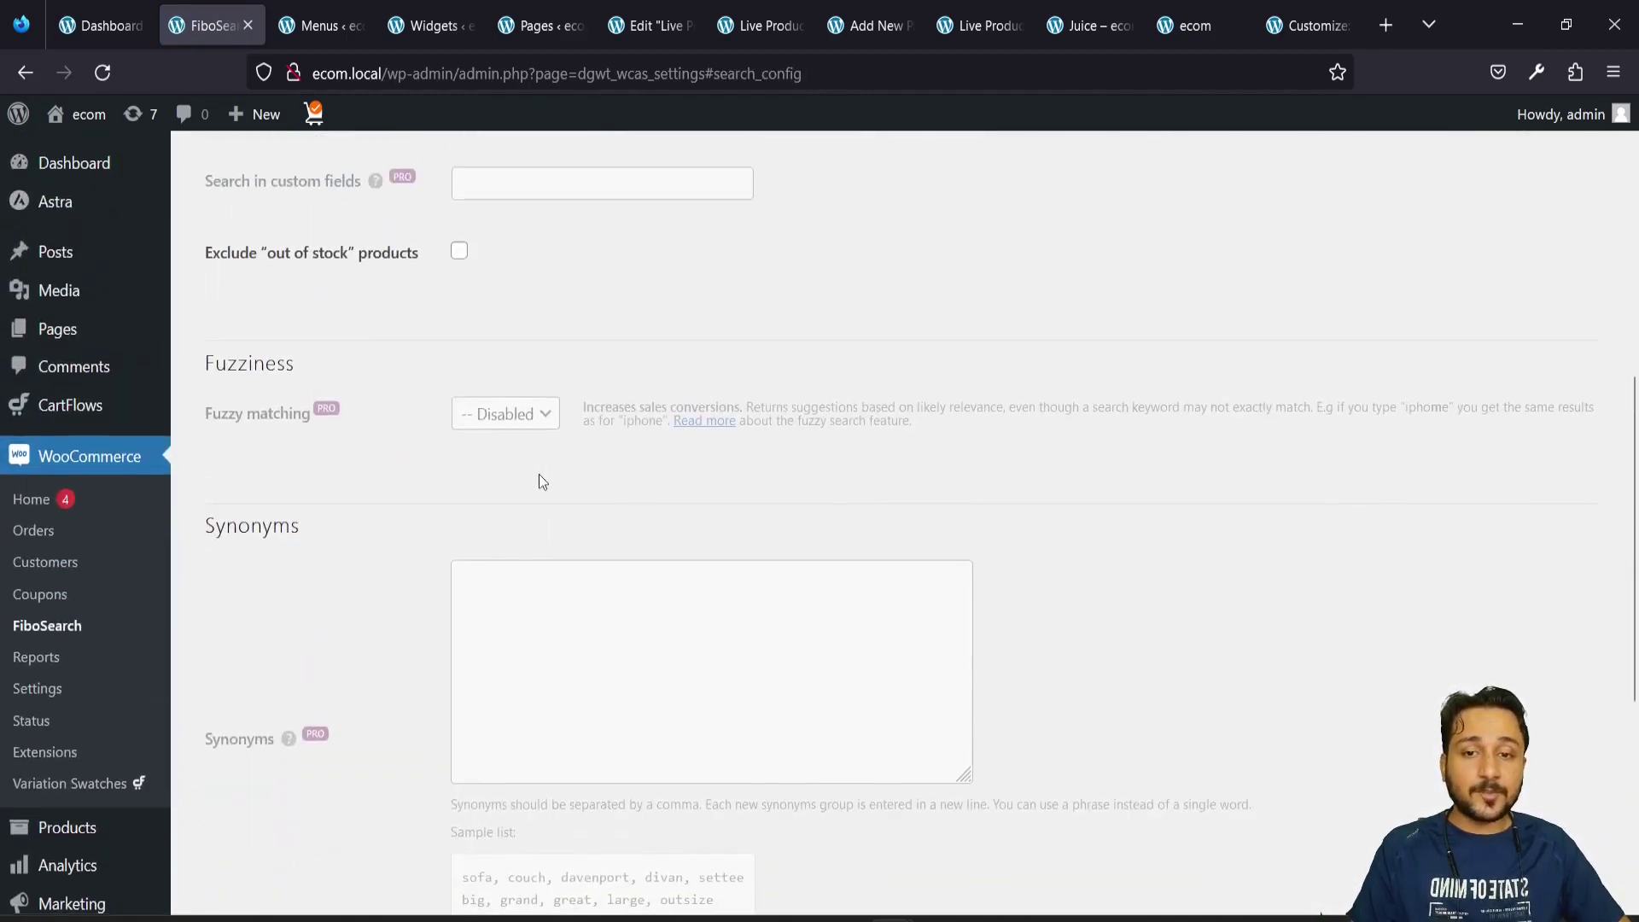
scroll(539, 474, "down", 2)
scroll(539, 475, "down", 3)
scroll(539, 473, "up", 2)
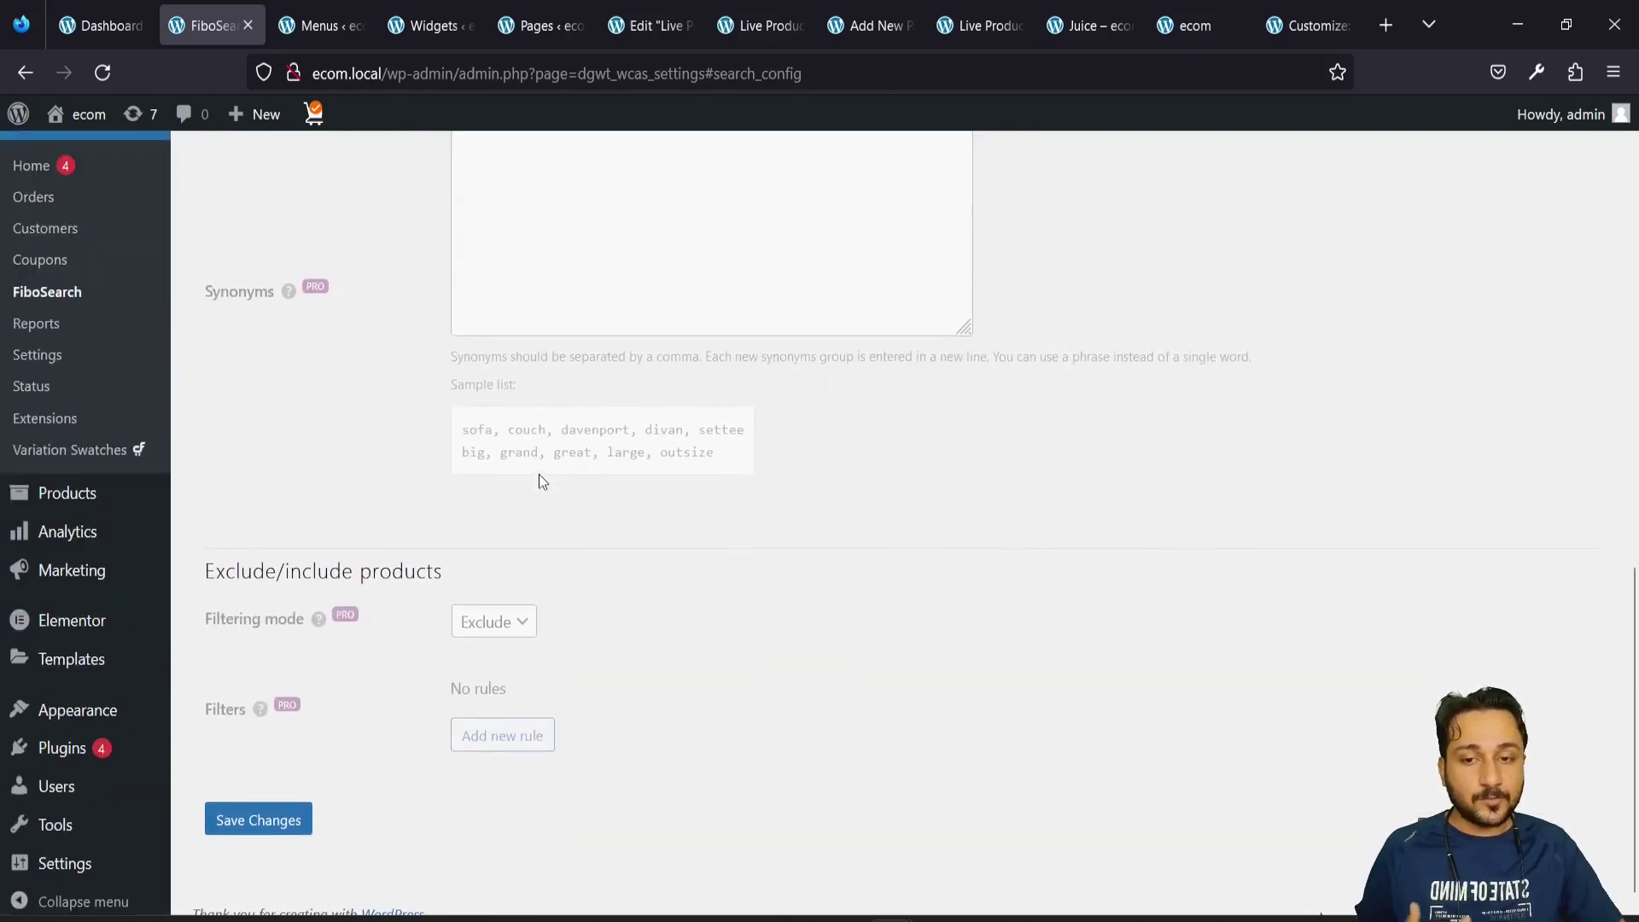
scroll(539, 478, "up", 3)
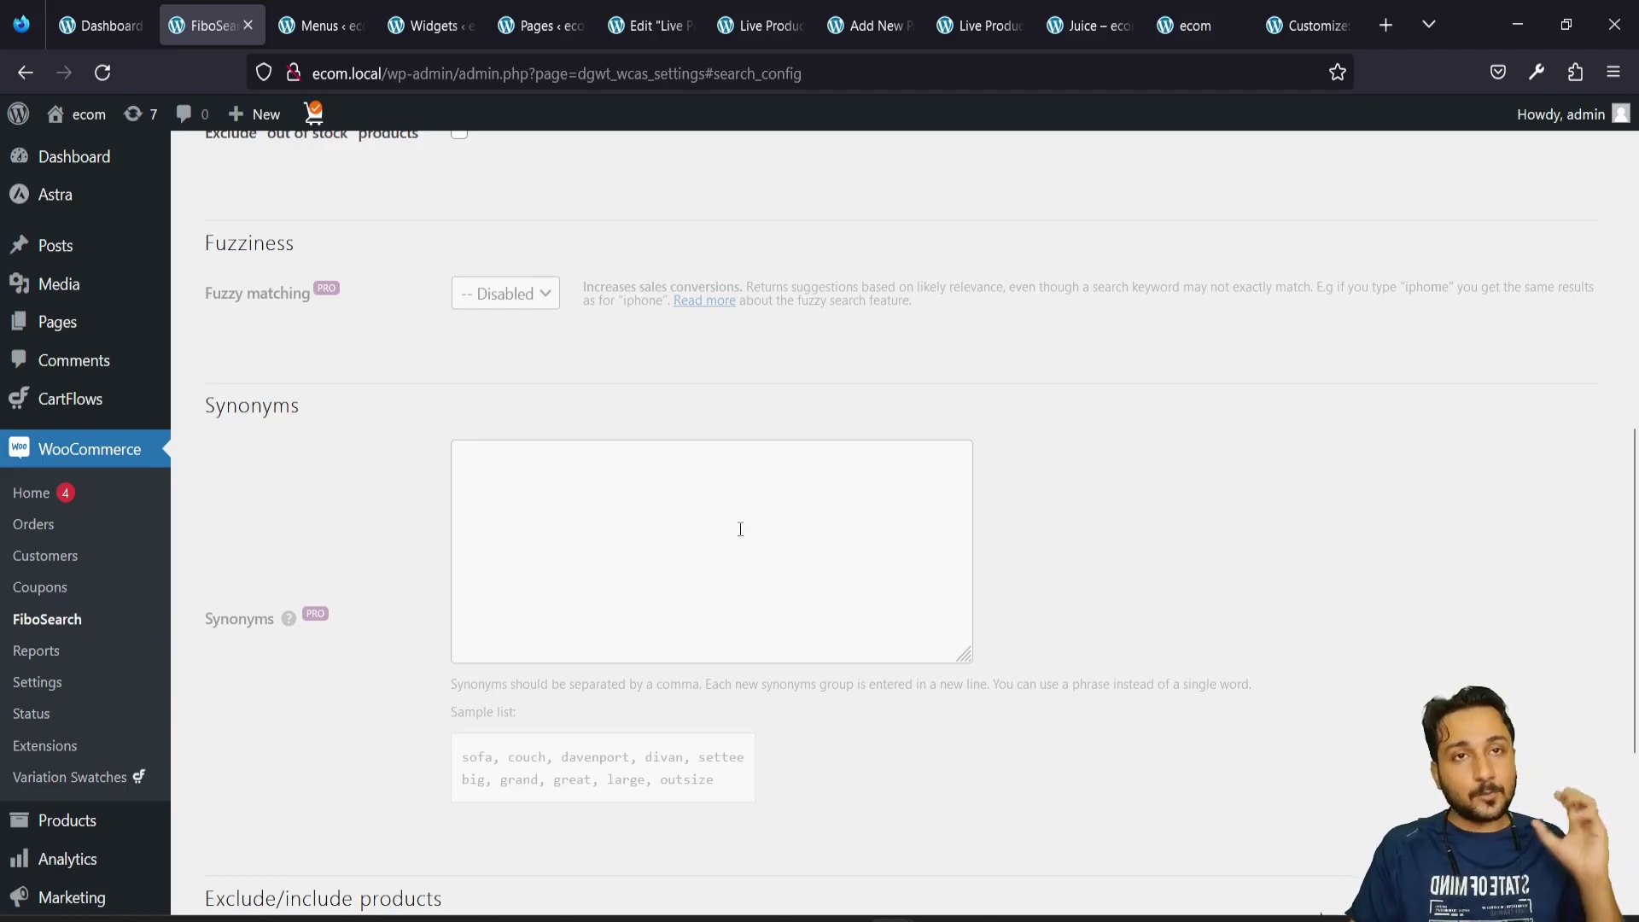
scroll(740, 529, "down", 5)
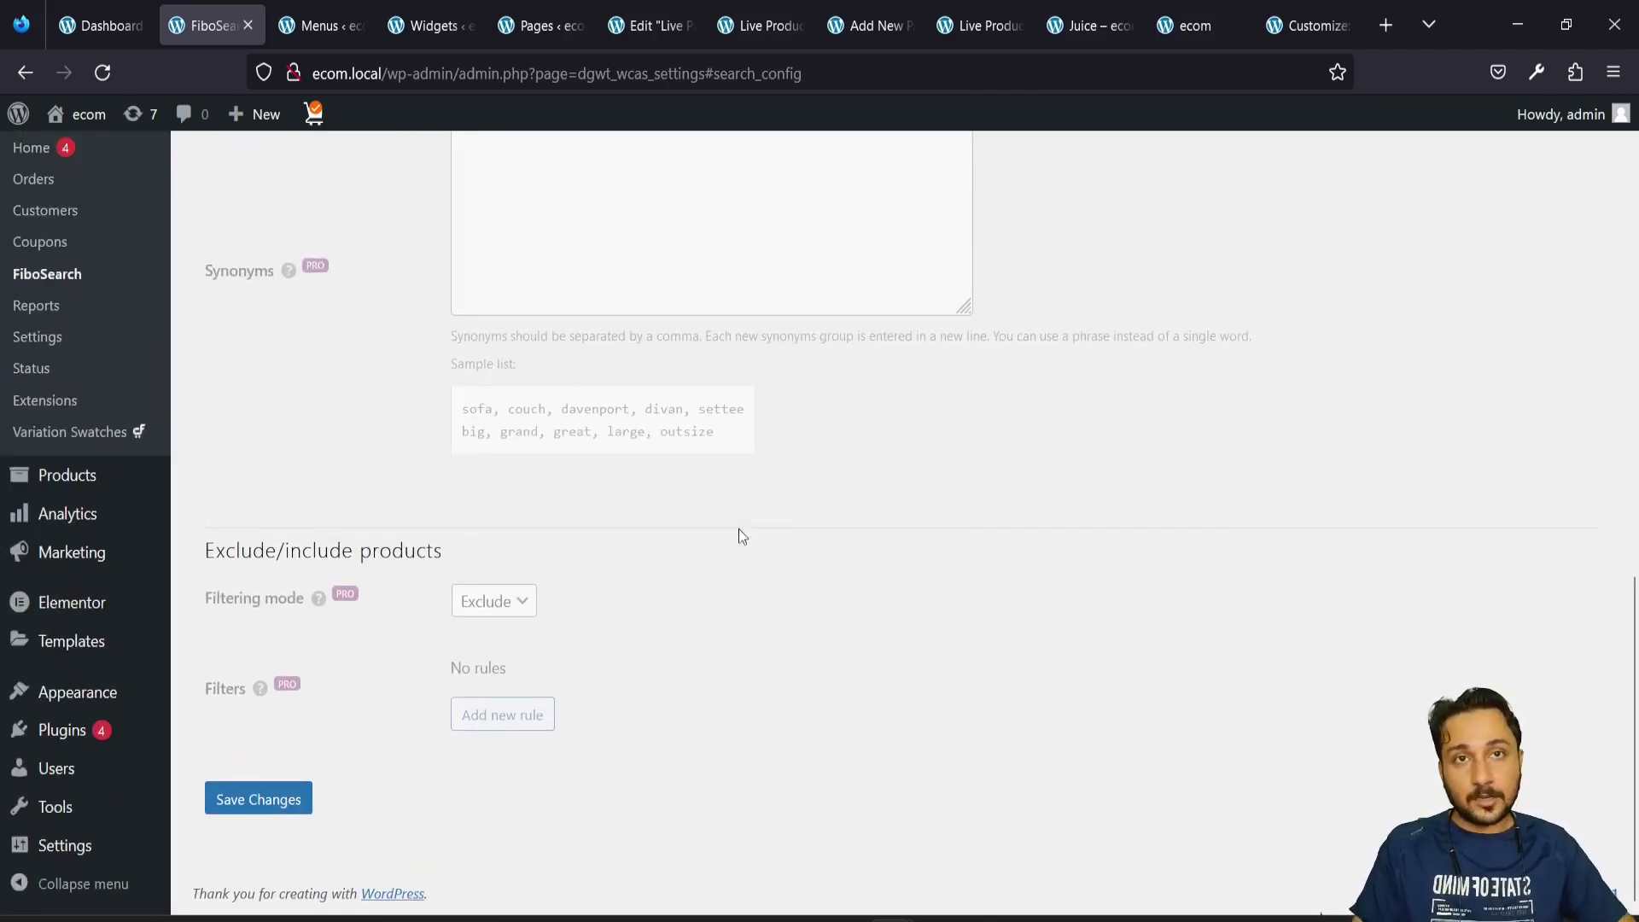
scroll(740, 531, "up", 5)
scroll(739, 529, "up", 15)
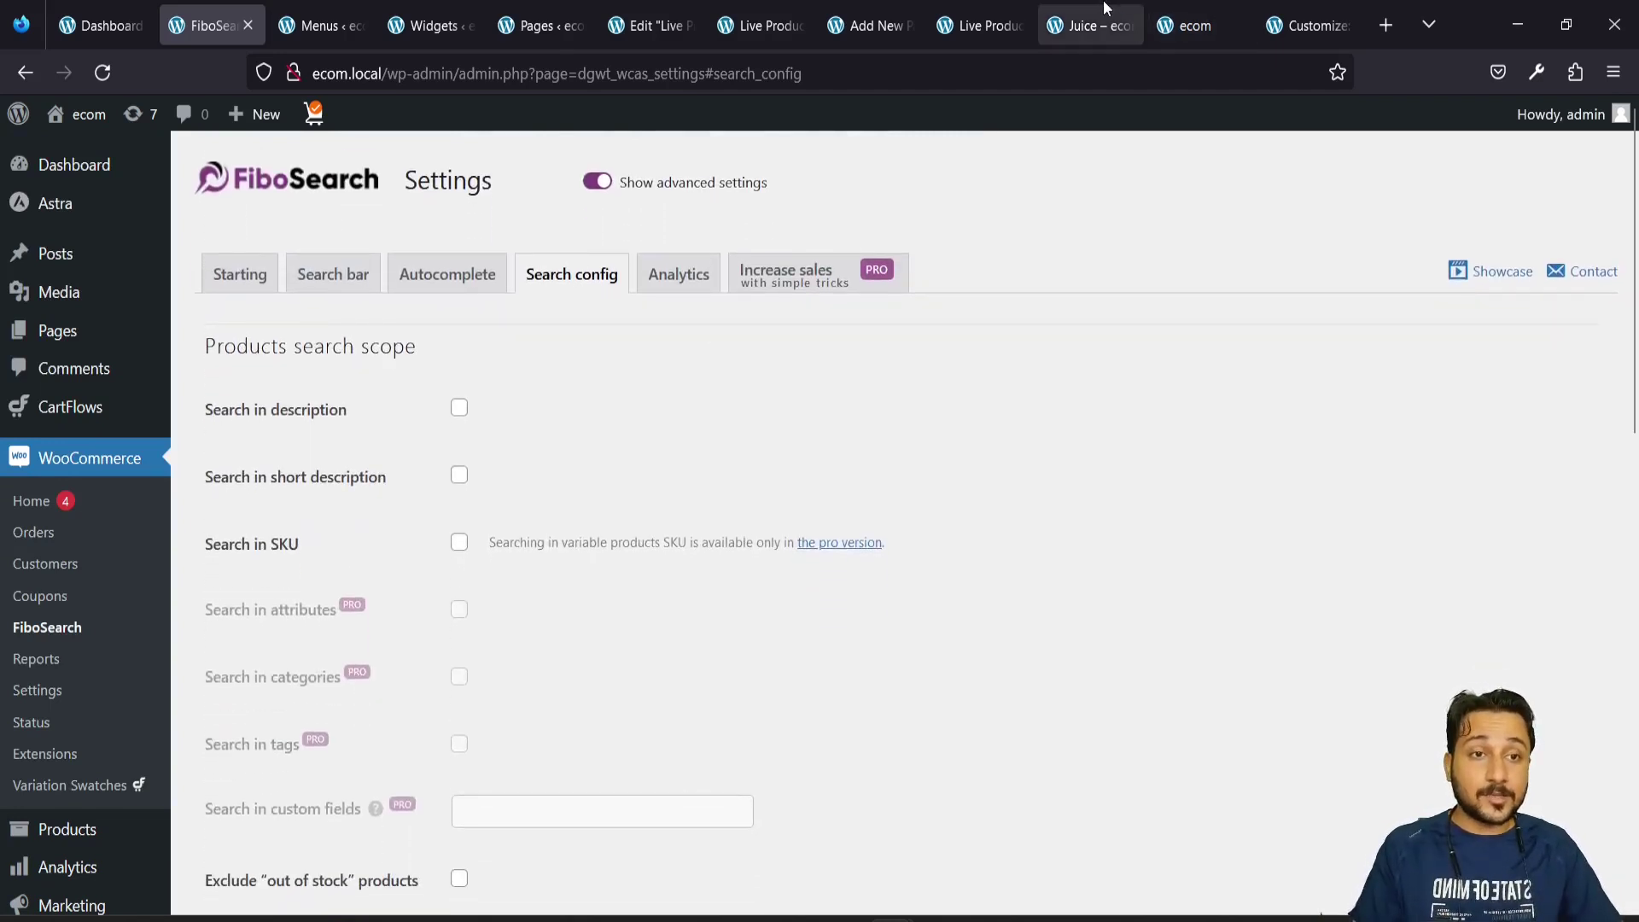
Reload the store's Juice category page and test the restyled header product search with "jui", checking the suggestions and product details
left_click(1083, 26)
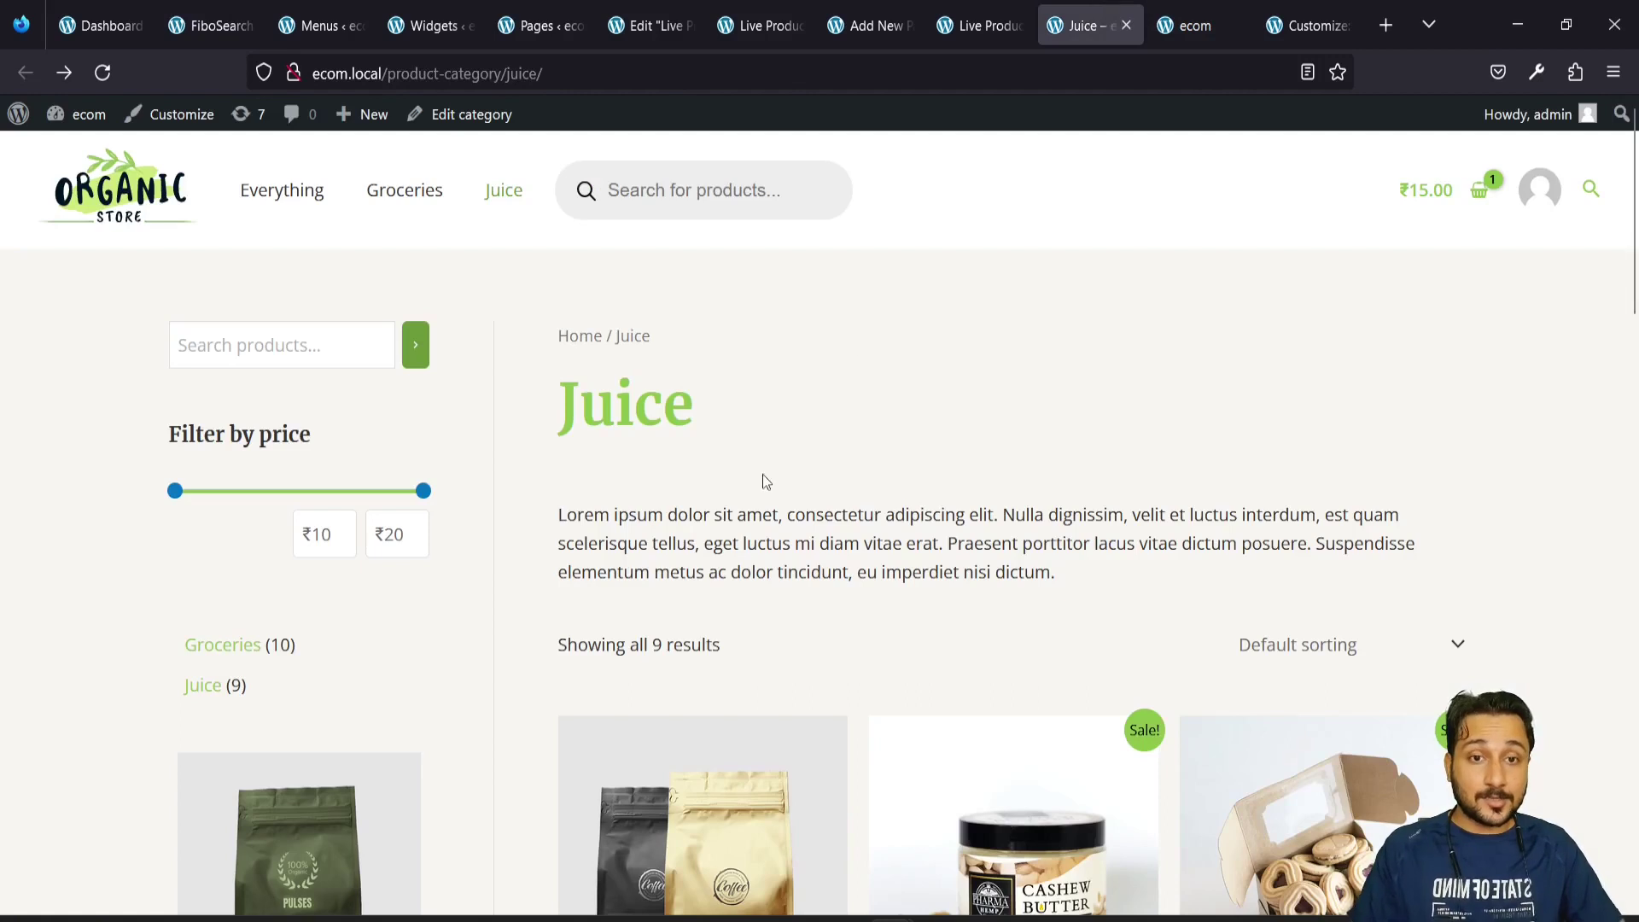
left_click(102, 72)
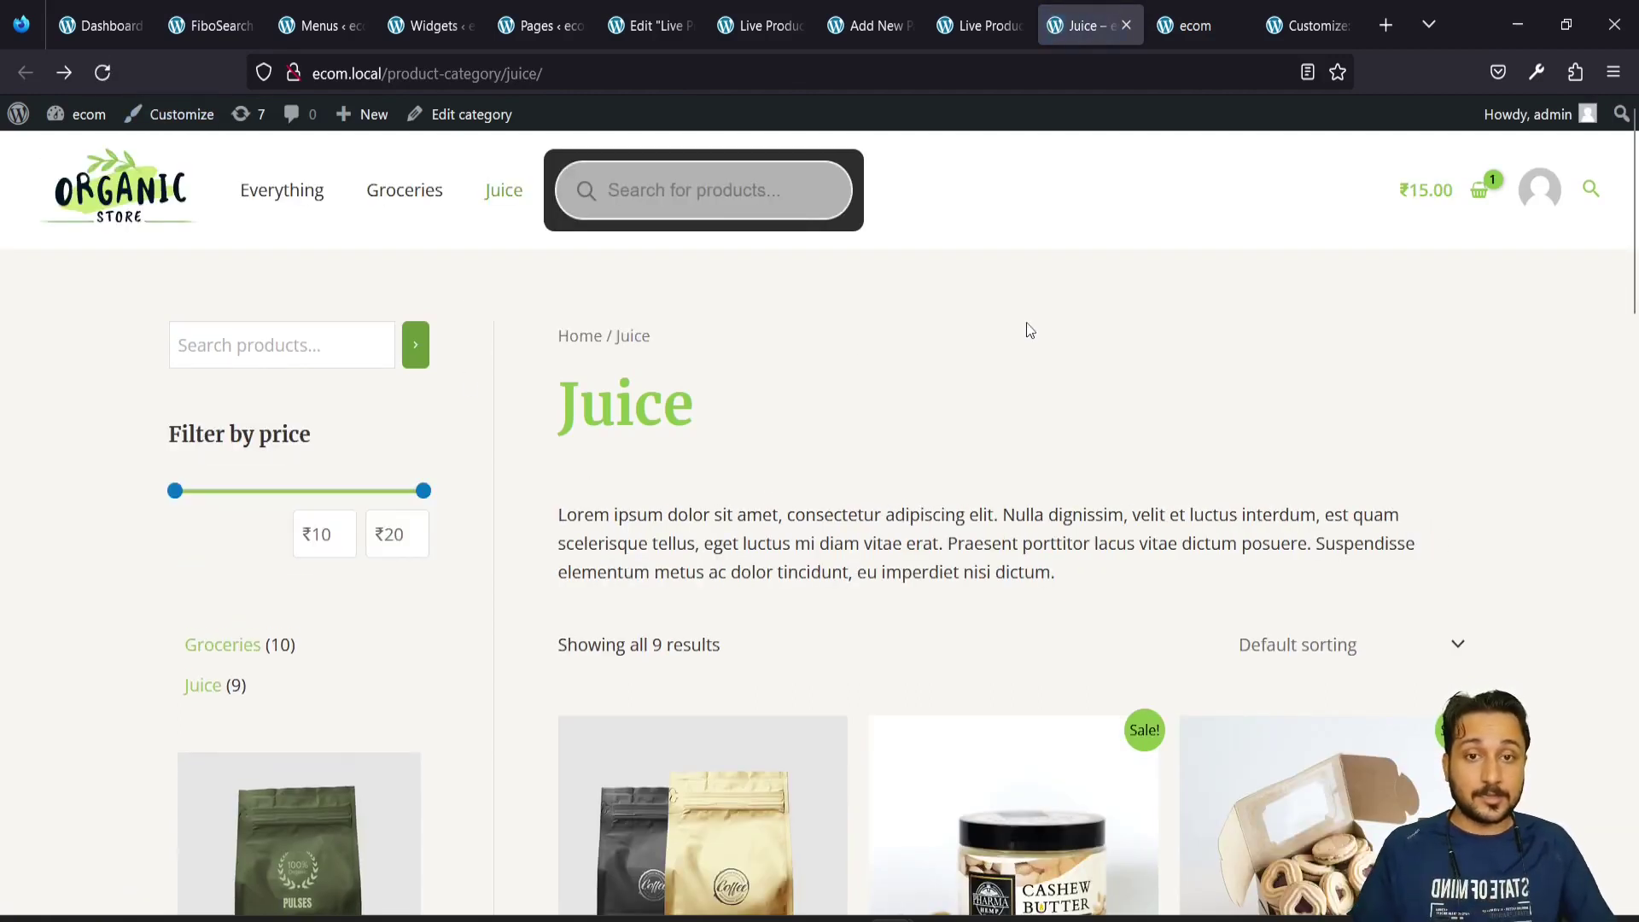
left_click(676, 202)
type("jui")
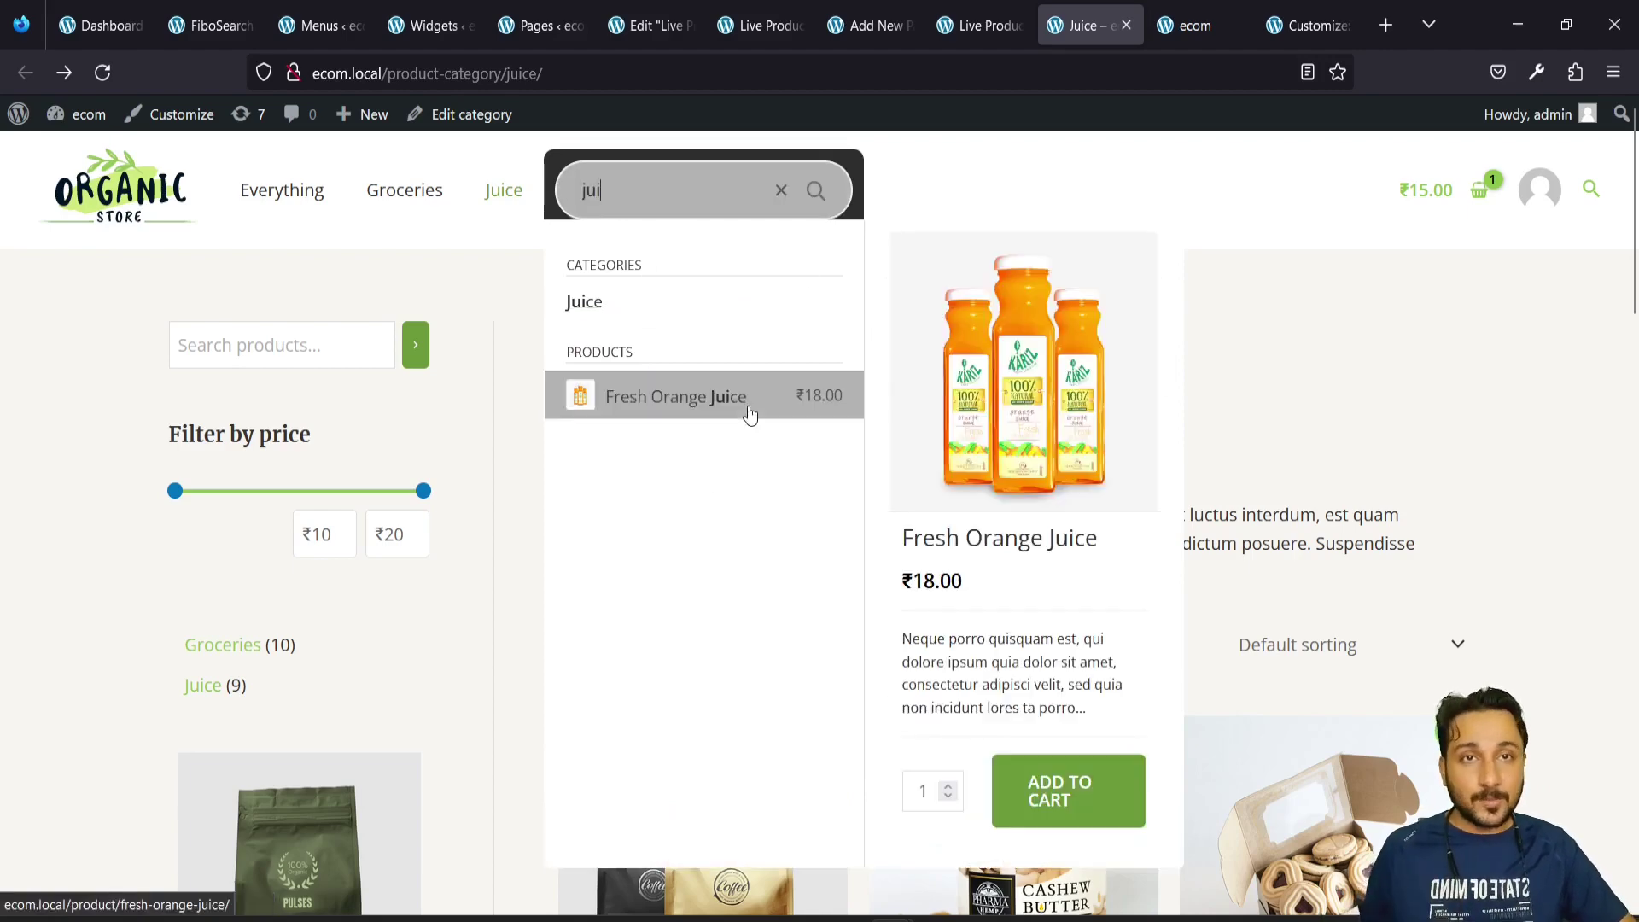
left_click(1341, 365)
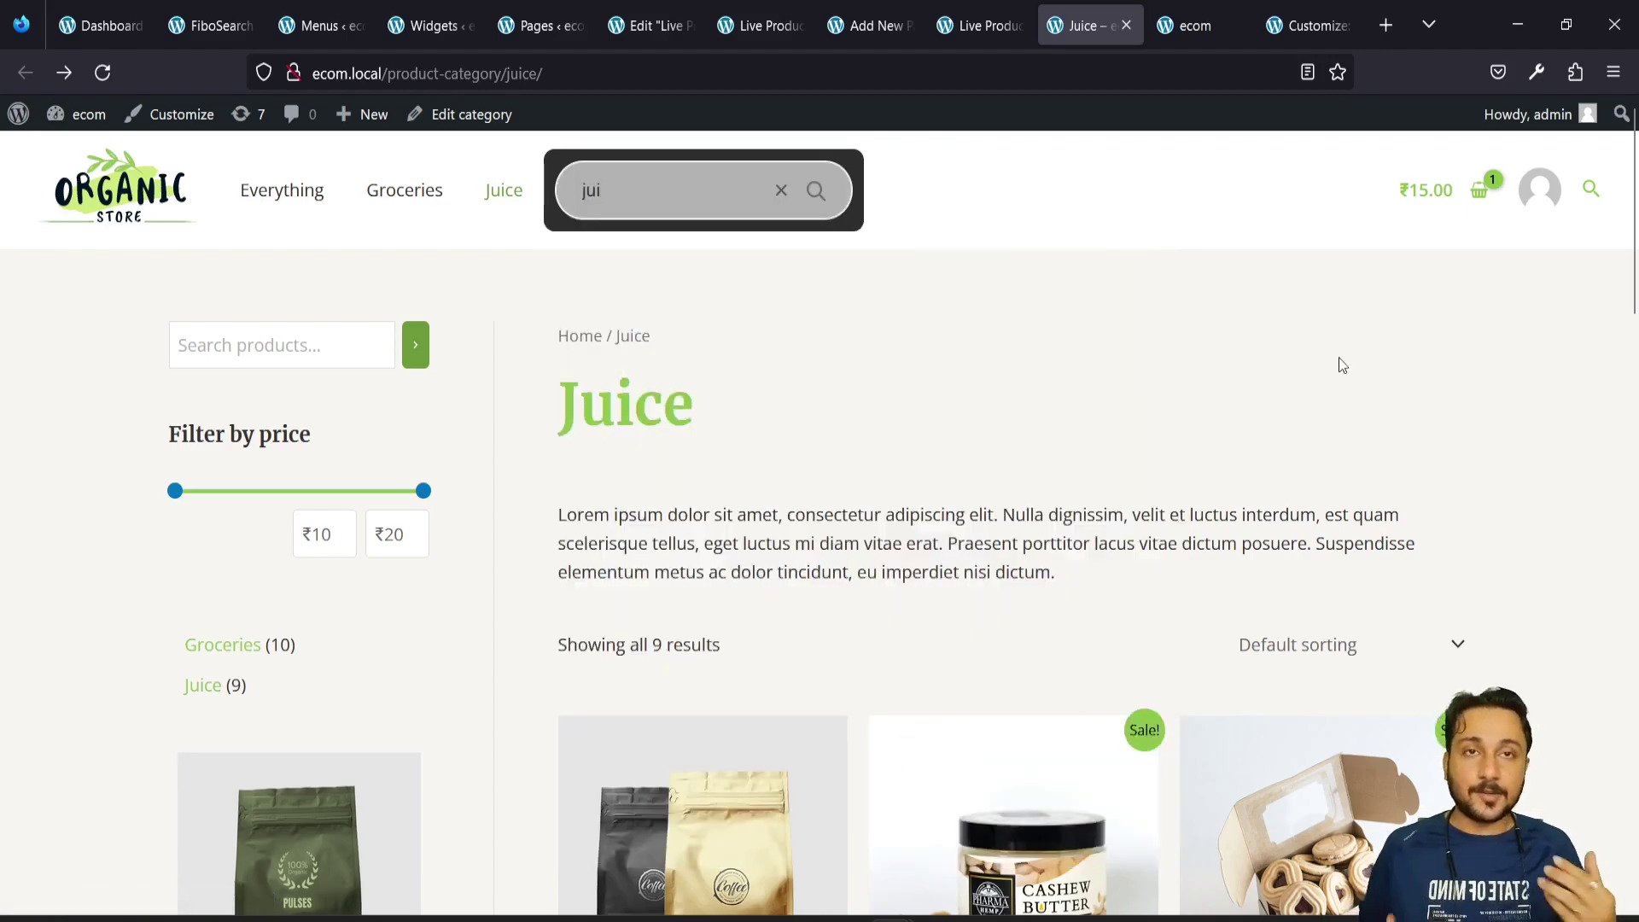